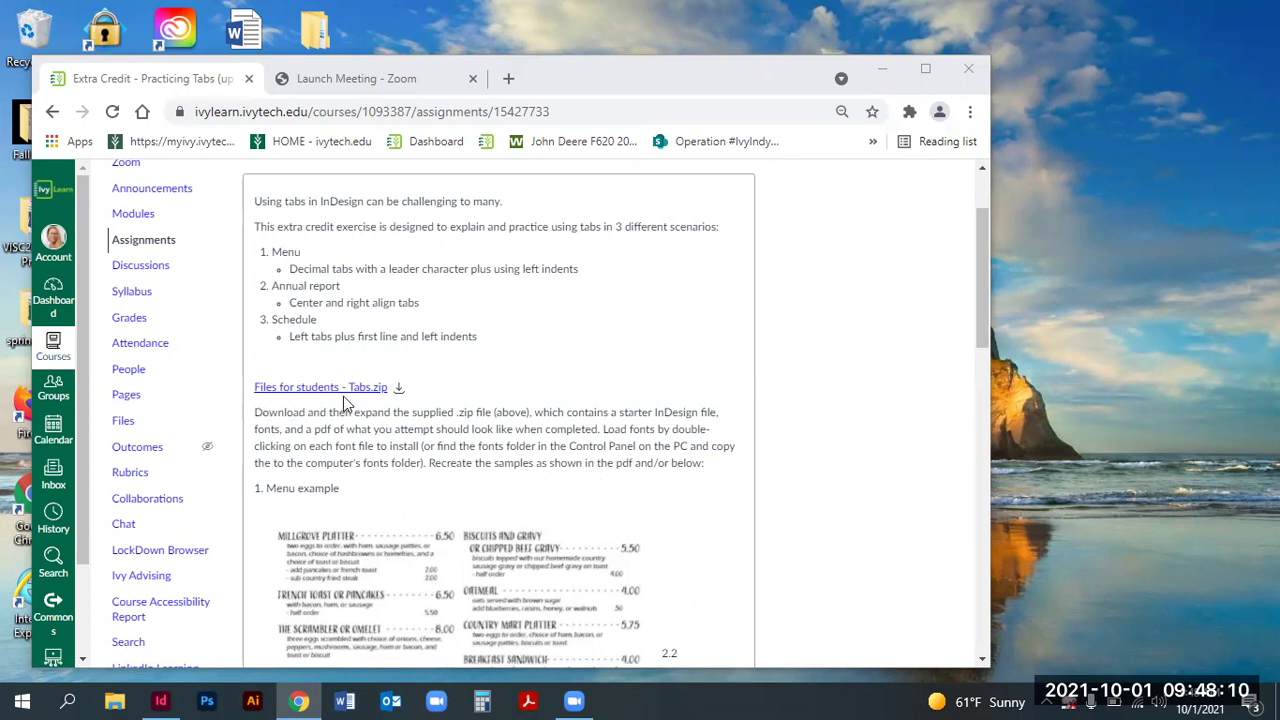
Step: Open the Fonts folder under Fall 2021 > VISC115 > Assignments > Tabs Practice > Files for students - Tabs
{"action": "double_click", "coordinate": [21, 128]}
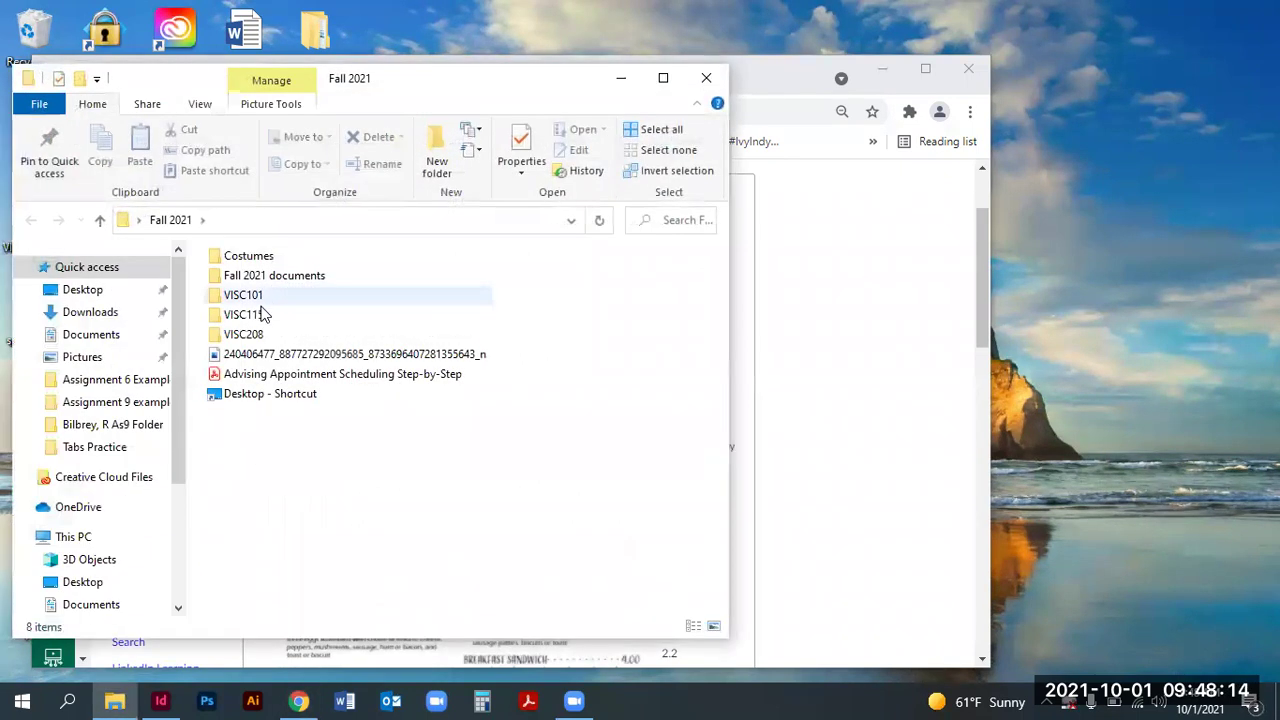
{"action": "double_click", "coordinate": [264, 315]}
{"action": "double_click", "coordinate": [245, 283]}
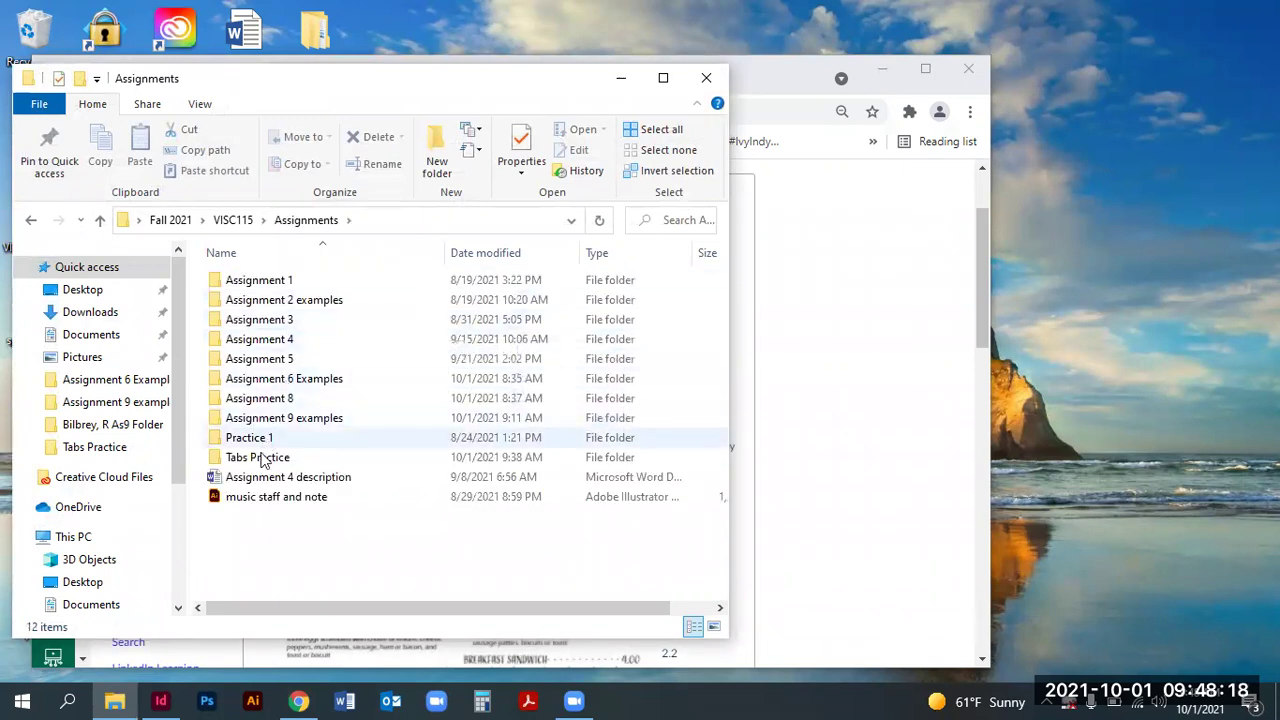
{"action": "double_click", "coordinate": [258, 460]}
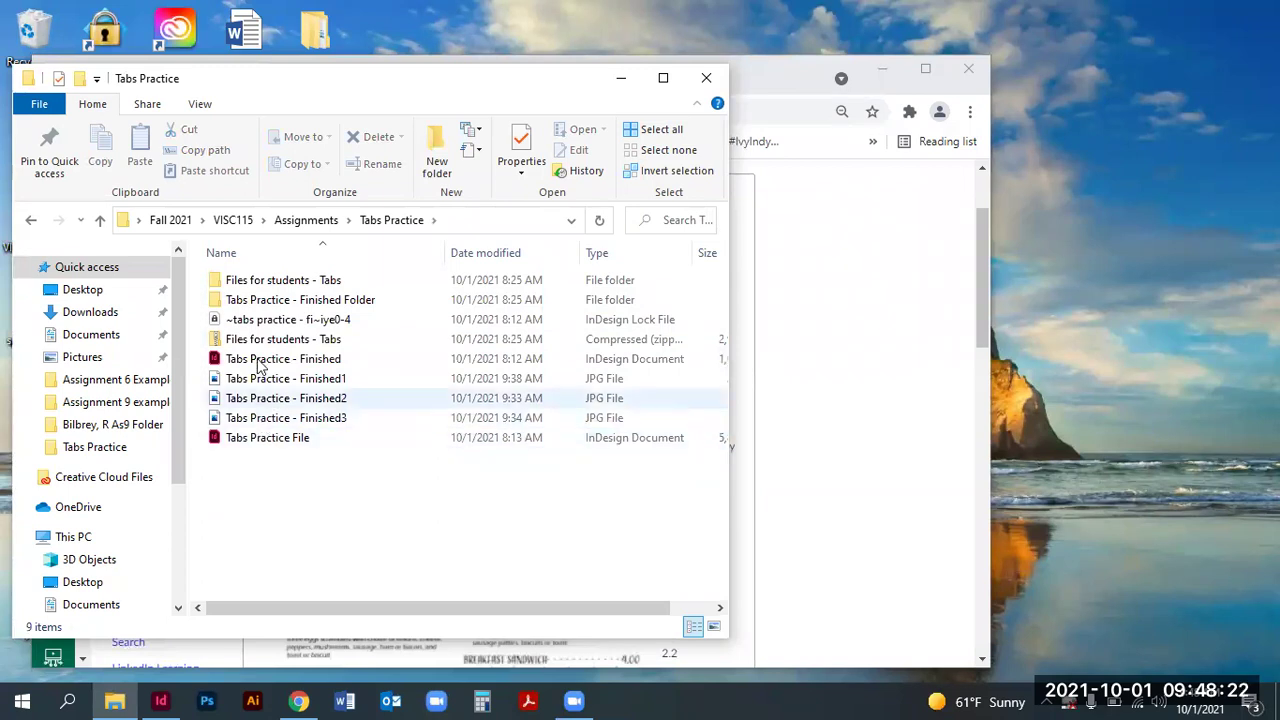
{"action": "double_click", "coordinate": [242, 284]}
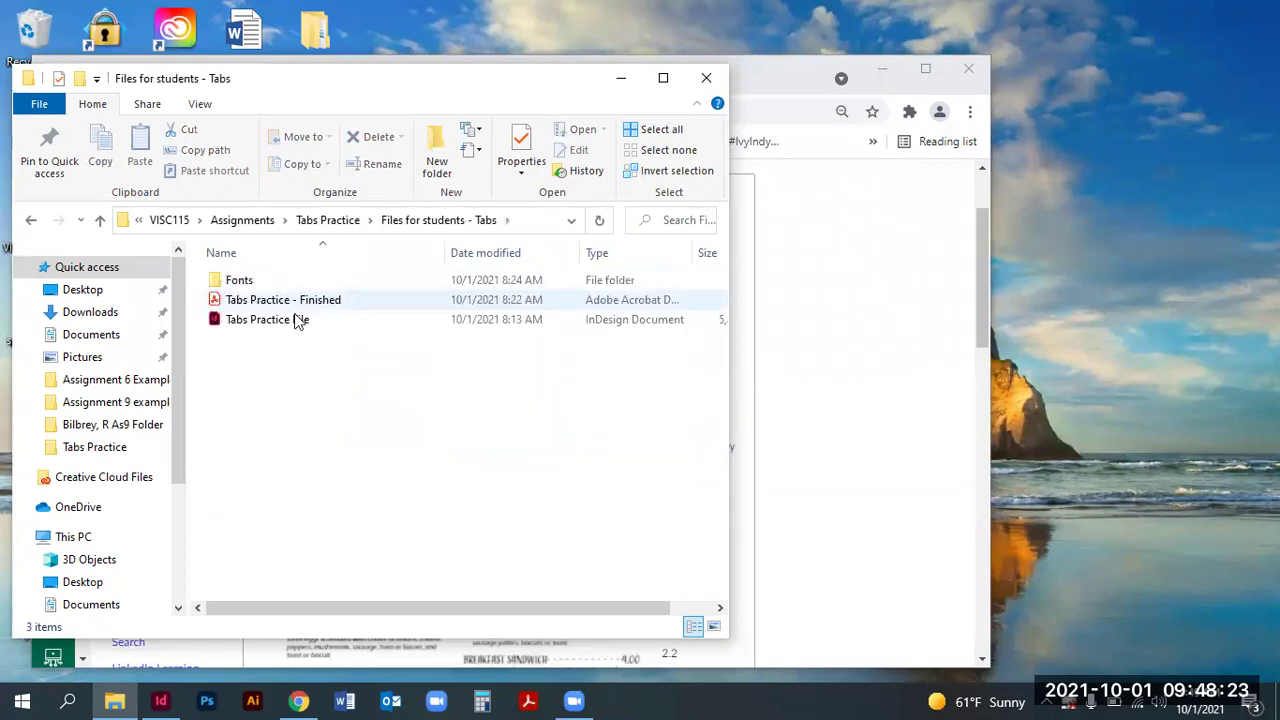
{"action": "double_click", "coordinate": [240, 280]}
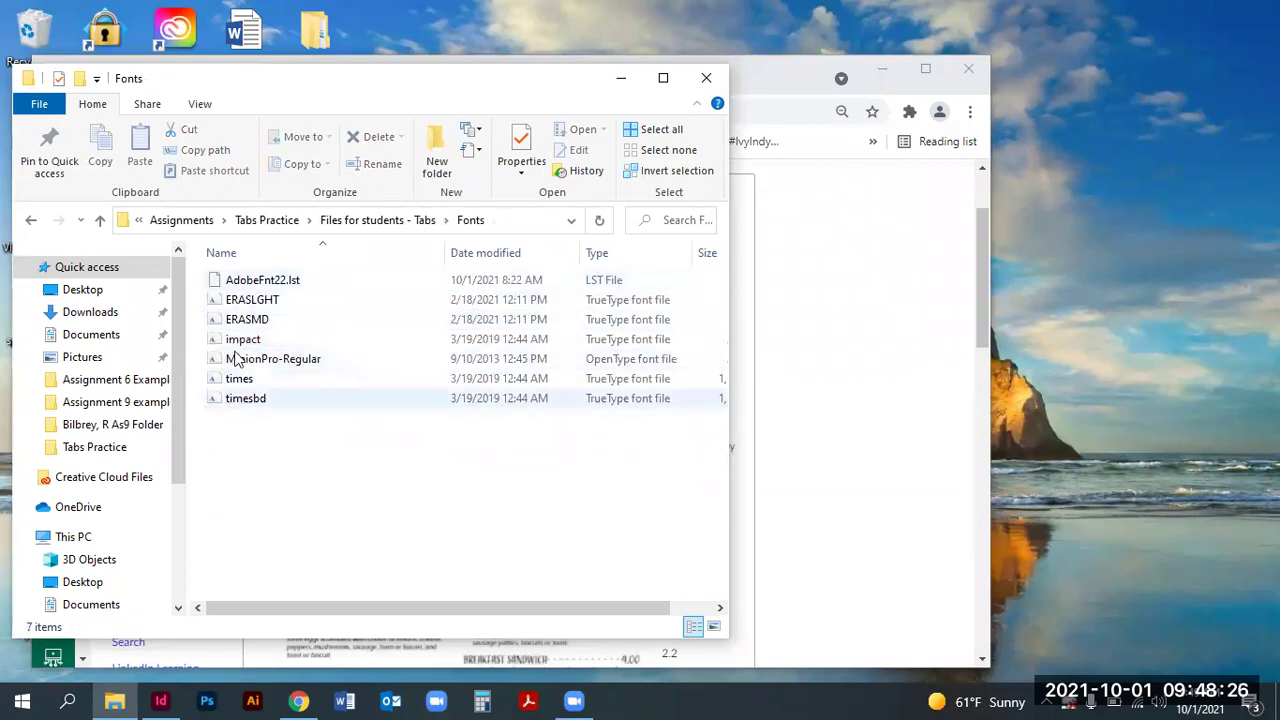
Step: Preview the ERASLGHT font file and close its preview window
{"action": "left_click", "coordinate": [222, 302]}
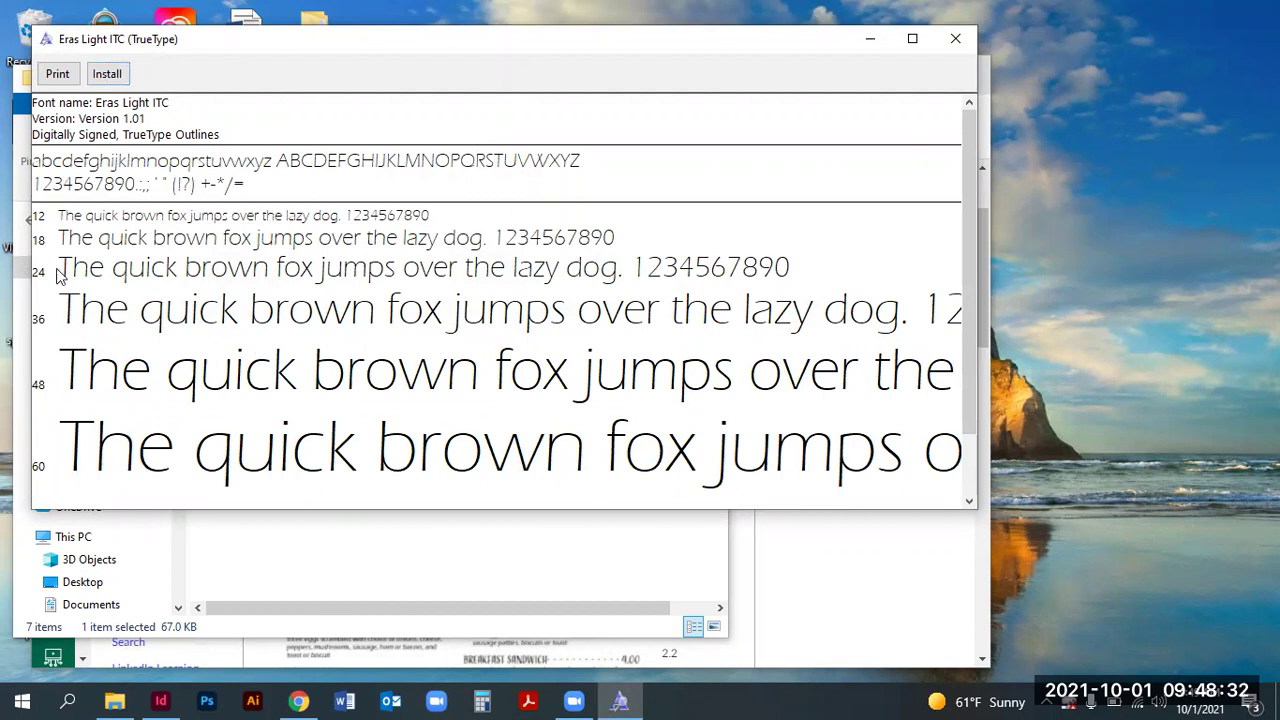
{"action": "left_click", "coordinate": [955, 40]}
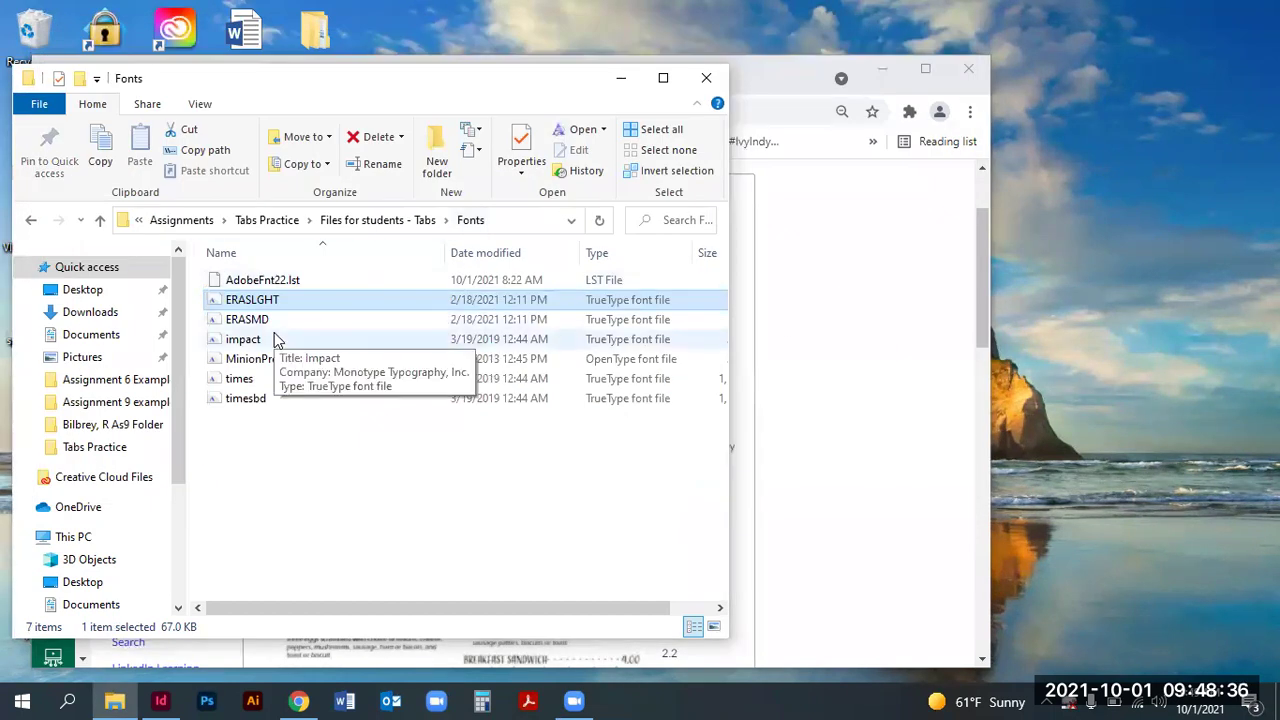
Step: Open the Settings window through a Windows search starting with "F" and close it again
{"action": "left_click", "coordinate": [18, 700]}
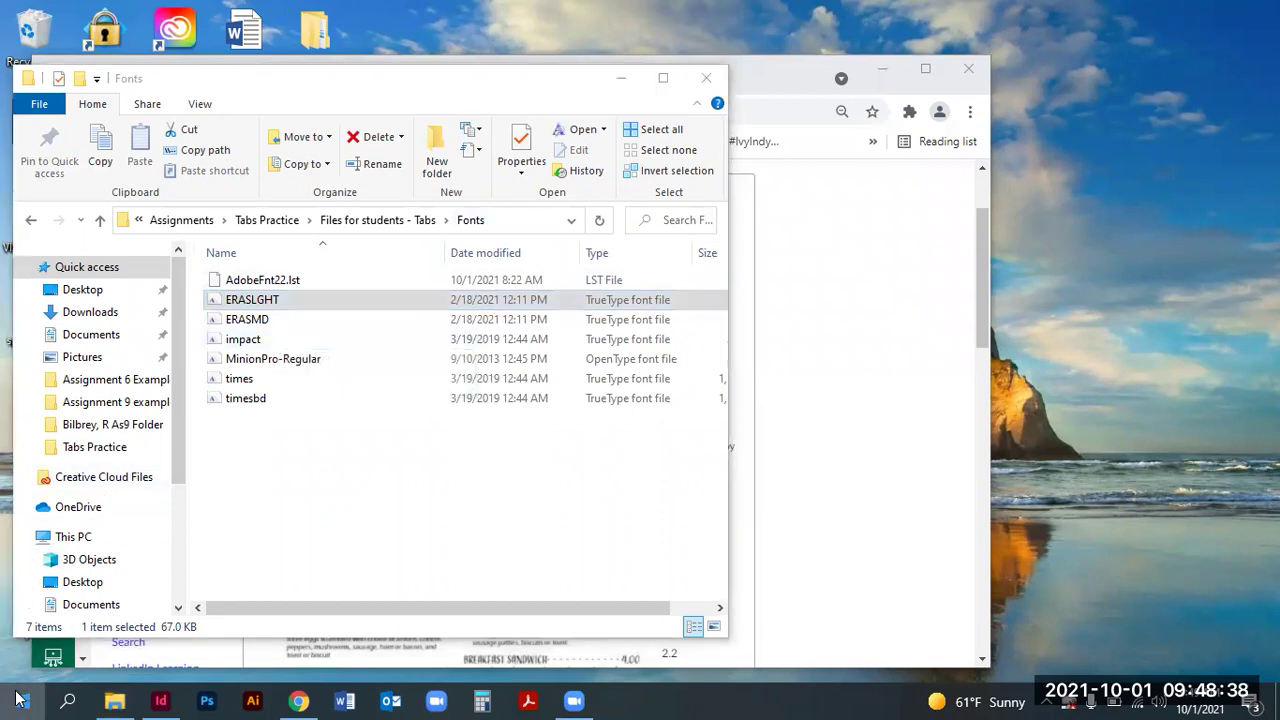
{"action": "mouse_move", "coordinate": [34, 441]}
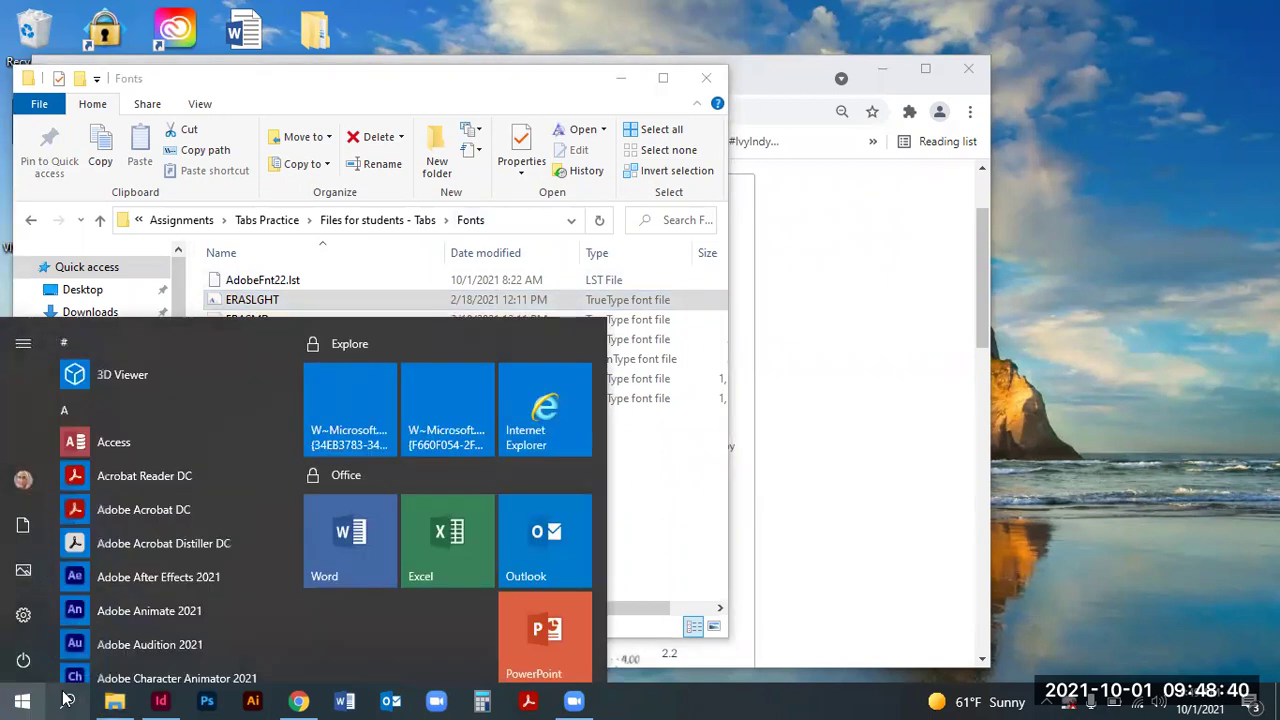
{"action": "left_click", "coordinate": [68, 700]}
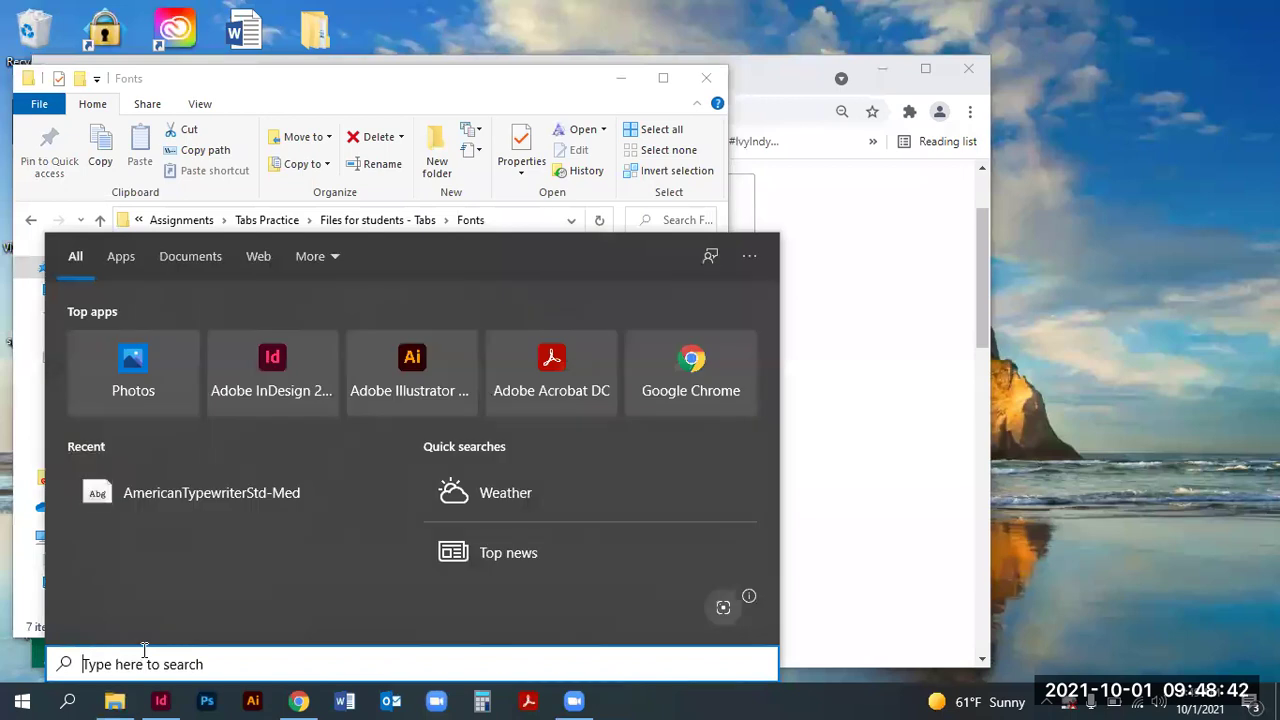
{"action": "type", "text": "F"}
{"action": "key", "text": "Return"}
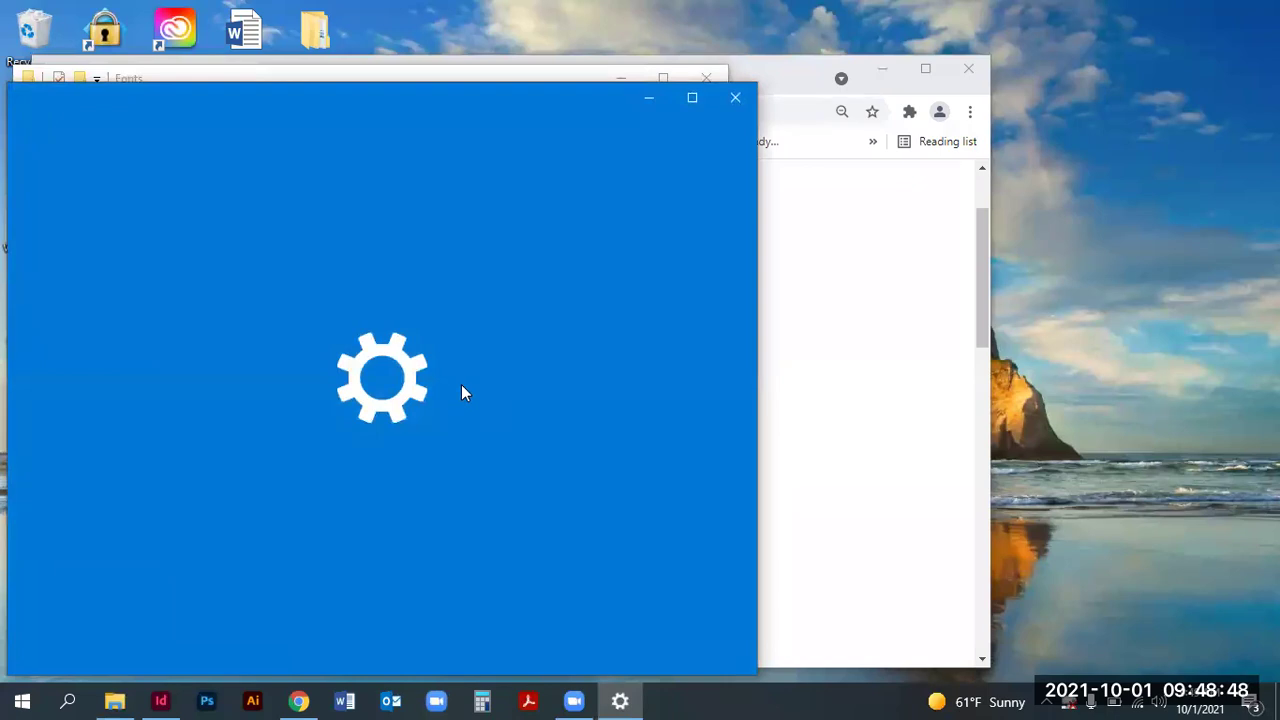
{"action": "left_click", "coordinate": [720, 108]}
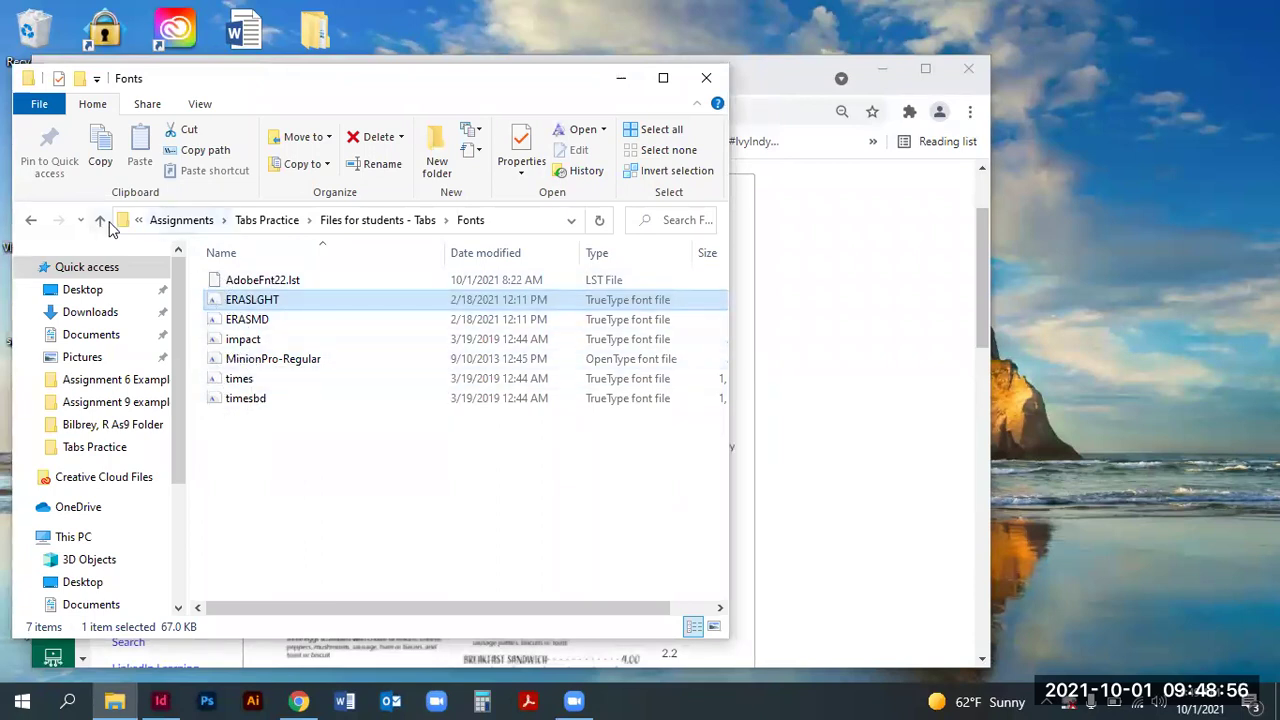
Step: Return to the Files for students - Tabs folder, open the Tabs Practice - Finished PDF and make its window taller
{"action": "left_click", "coordinate": [30, 222]}
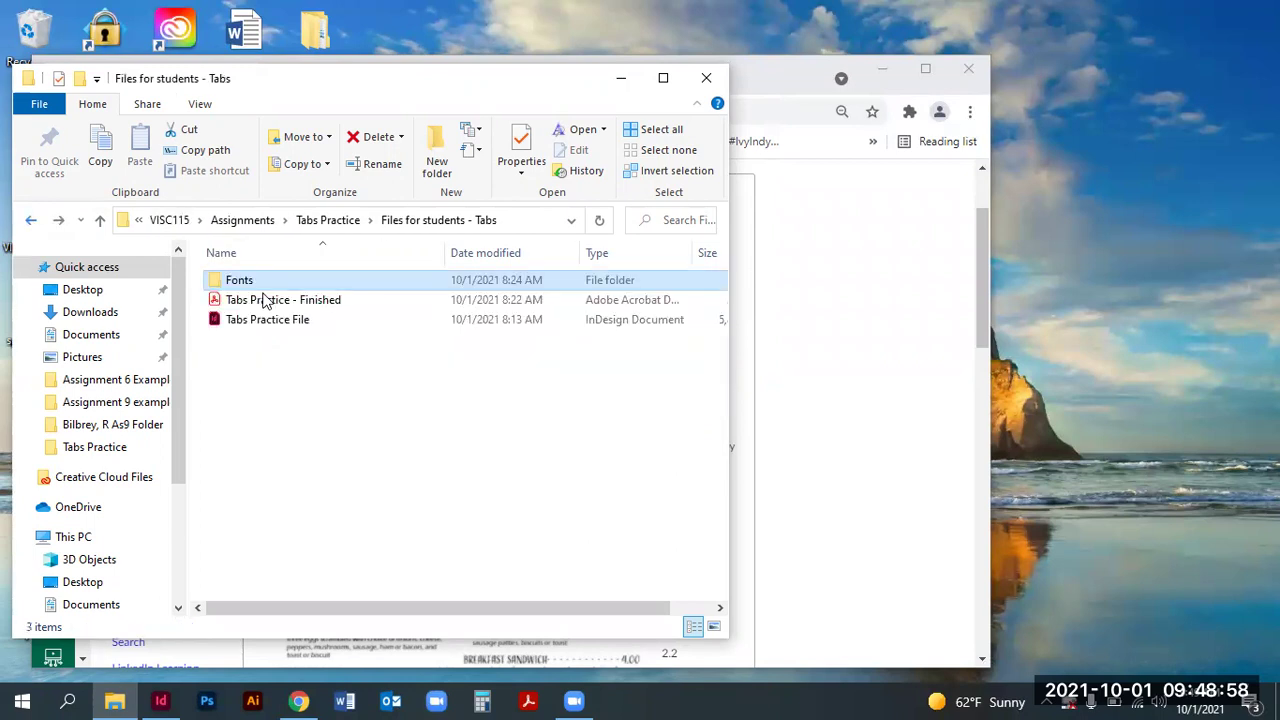
{"action": "left_click", "coordinate": [420, 300]}
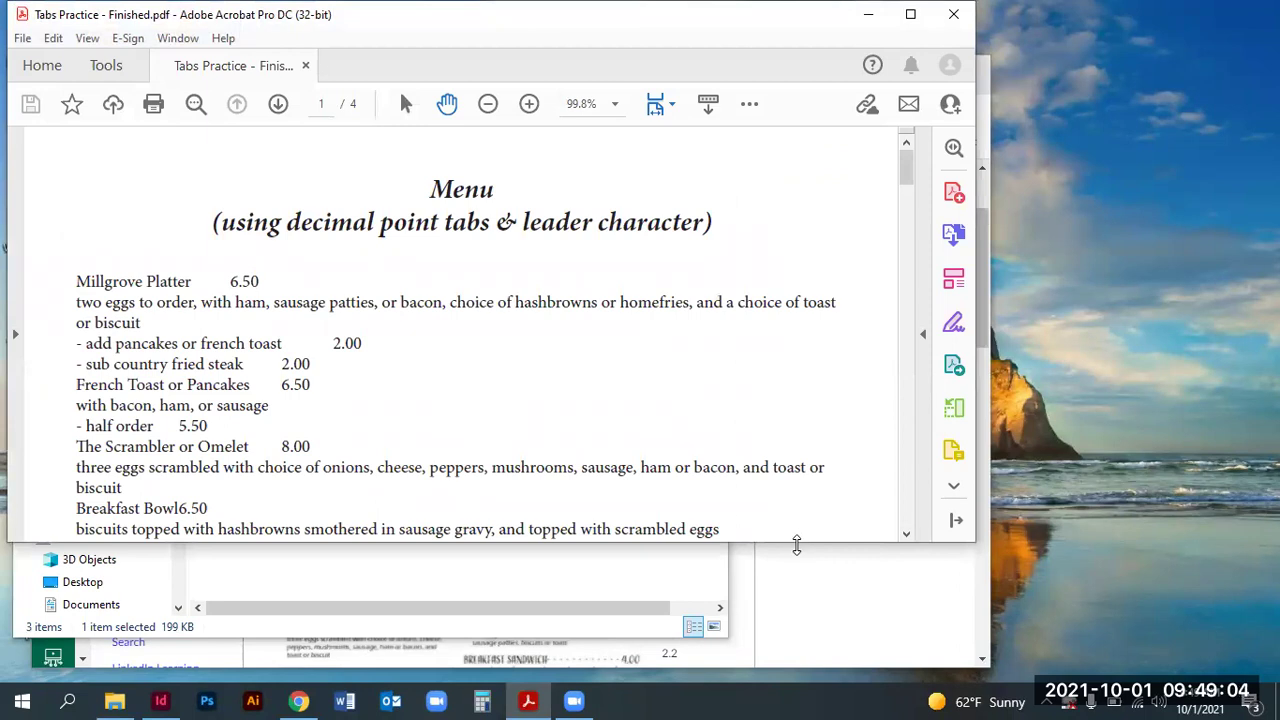
{"action": "left_click_drag", "start_coordinate": [796, 544], "coordinate": [796, 639]}
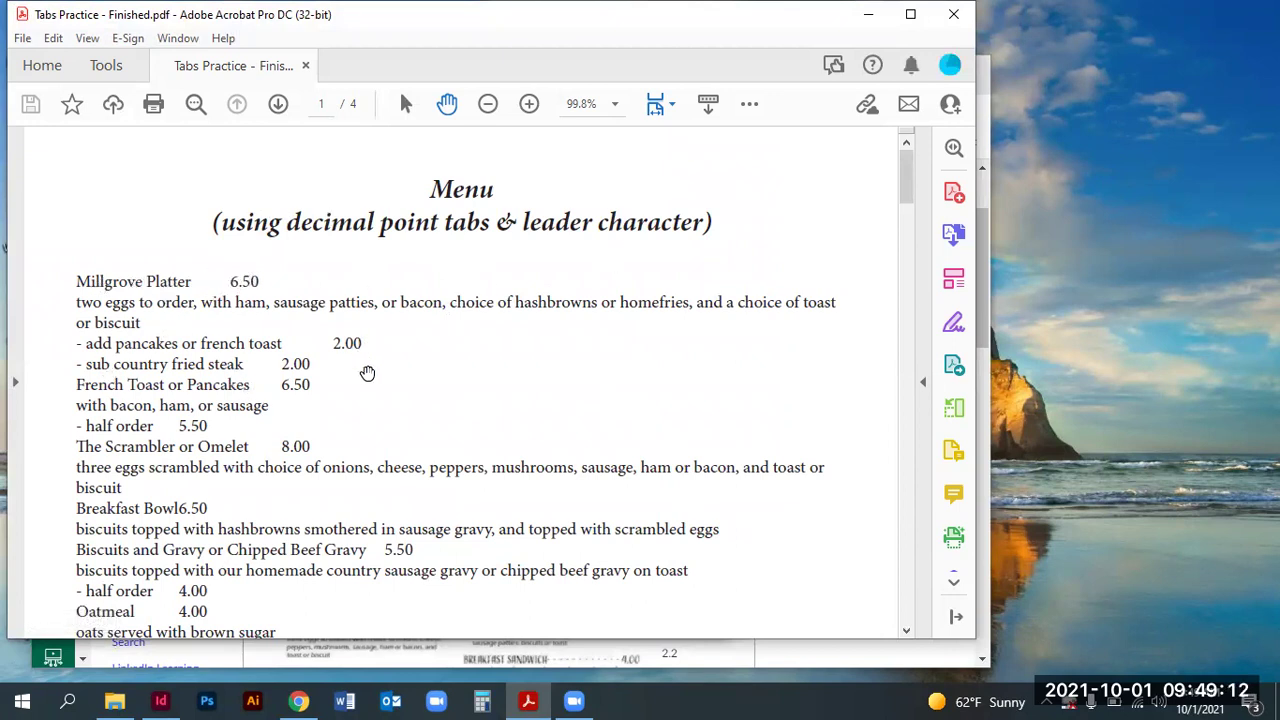
Step: Look through all the PDF pages, comparing the unformatted text with the finished menu, annual report and schedule samples
{"action": "scroll", "coordinate": [366, 371], "scroll_direction": "down", "scroll_amount": 10}
{"action": "scroll", "coordinate": [581, 435], "scroll_direction": "down", "scroll_amount": 3}
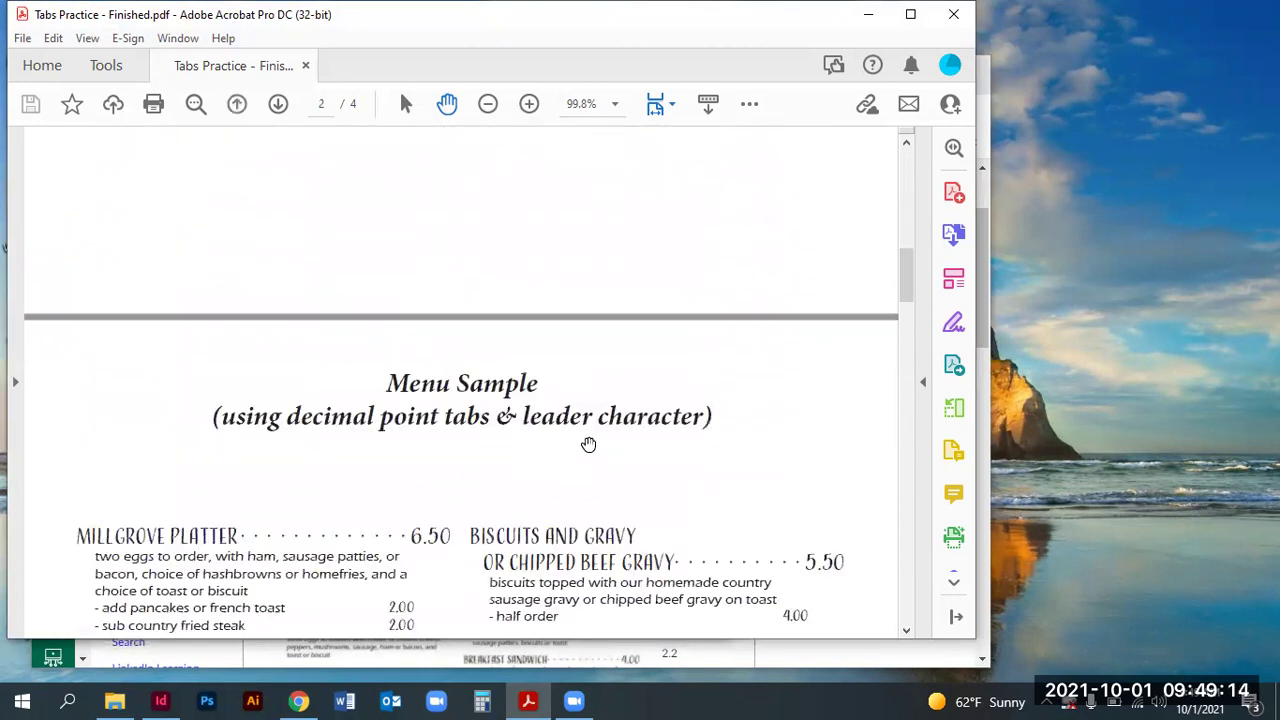
{"action": "scroll", "coordinate": [577, 443], "scroll_direction": "up", "scroll_amount": 6}
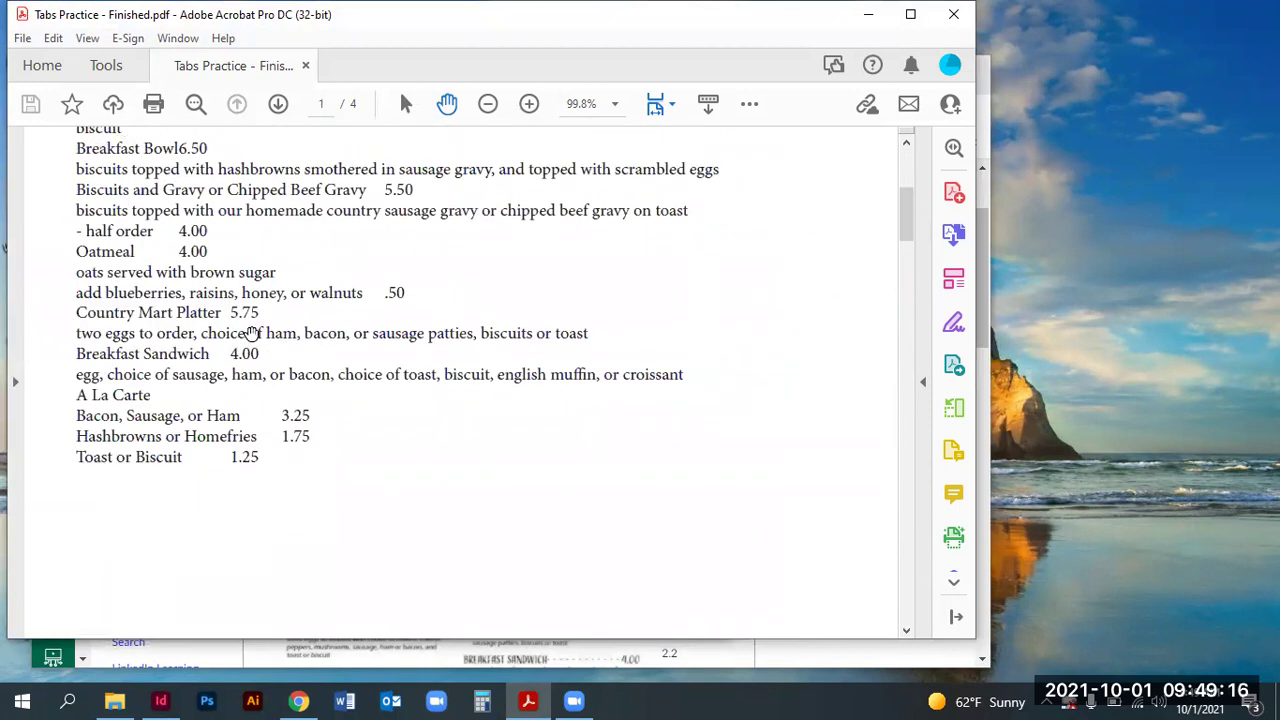
{"action": "scroll", "coordinate": [600, 423], "scroll_direction": "down", "scroll_amount": 6}
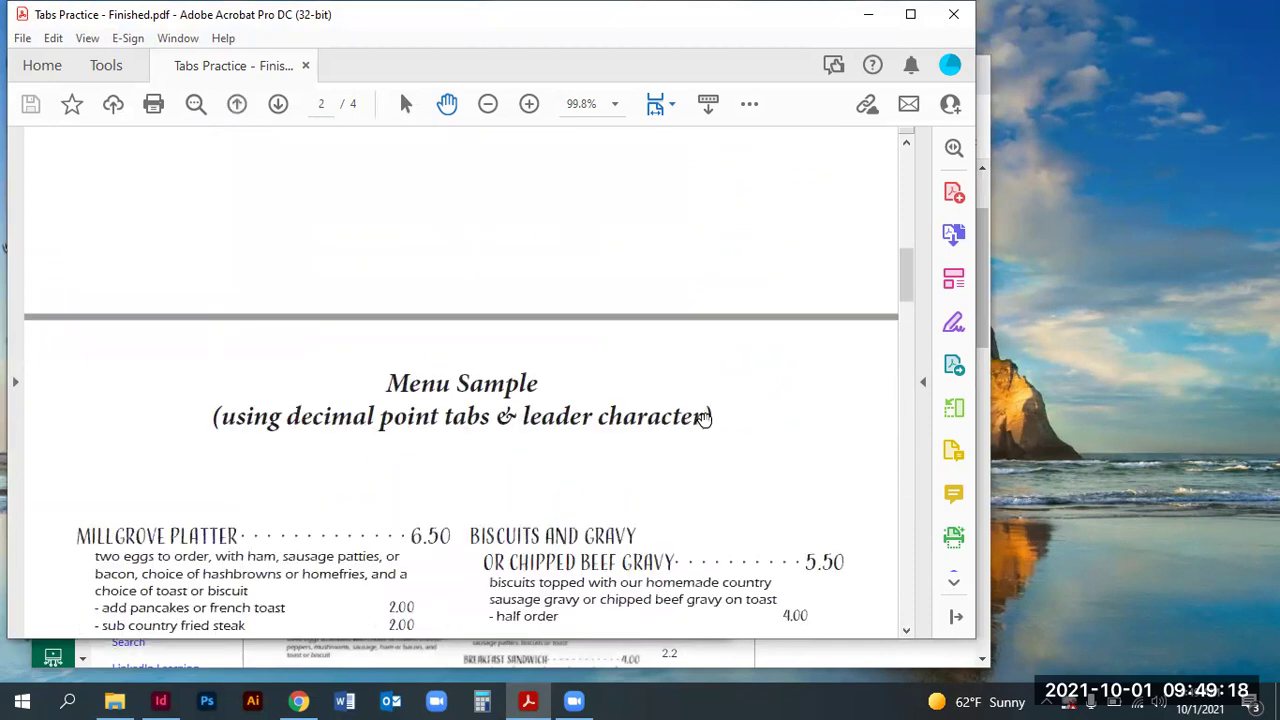
{"action": "scroll", "coordinate": [700, 470], "scroll_direction": "down", "scroll_amount": 4}
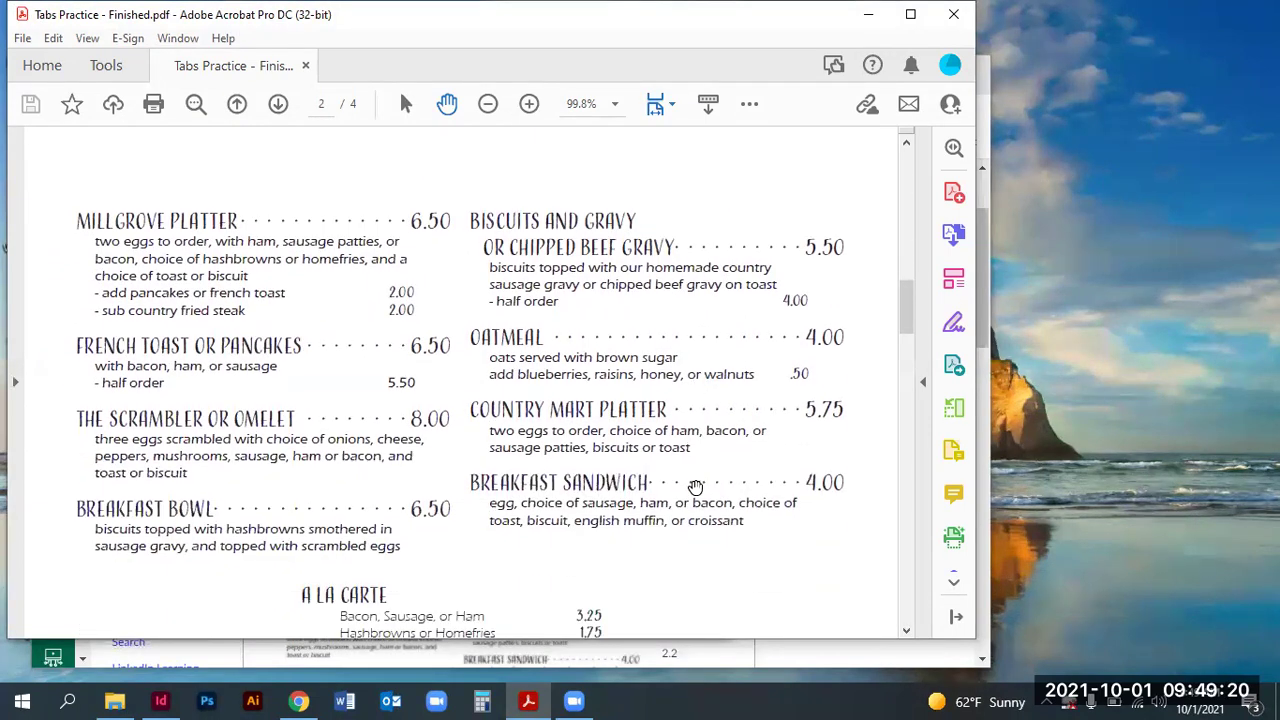
{"action": "scroll", "coordinate": [695, 488], "scroll_direction": "down", "scroll_amount": 15}
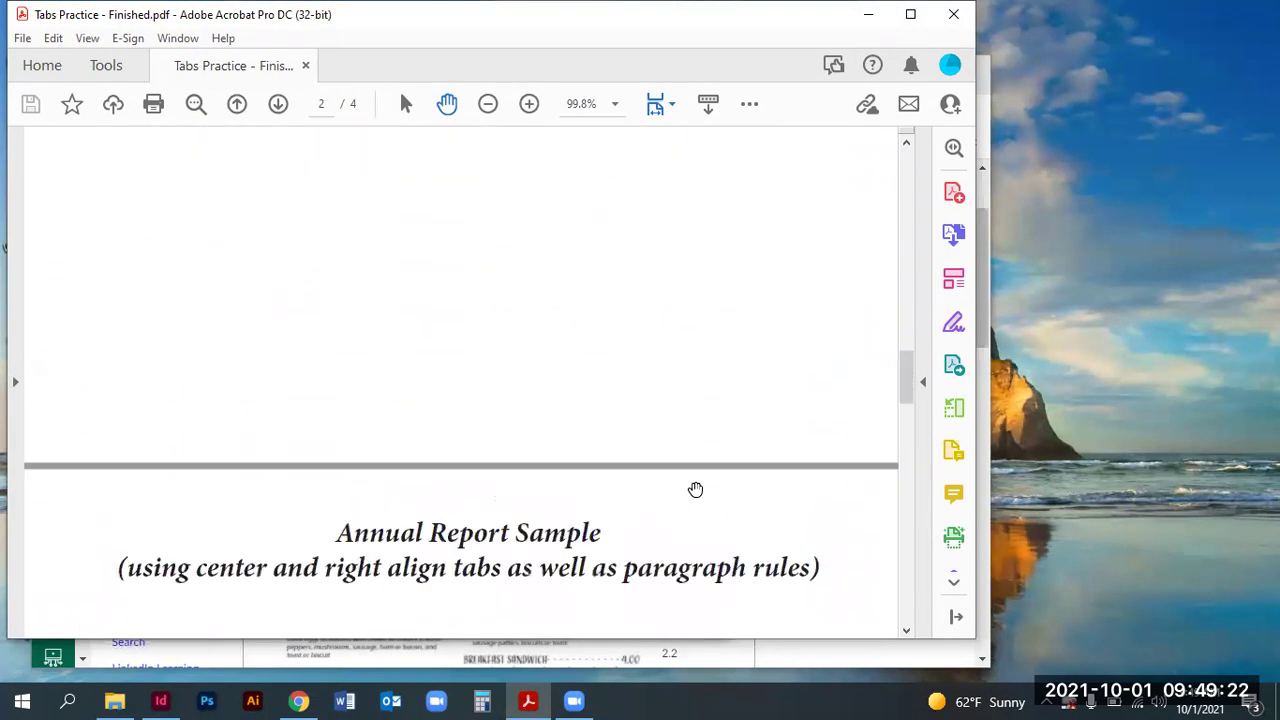
{"action": "scroll", "coordinate": [695, 488], "scroll_direction": "down", "scroll_amount": 4}
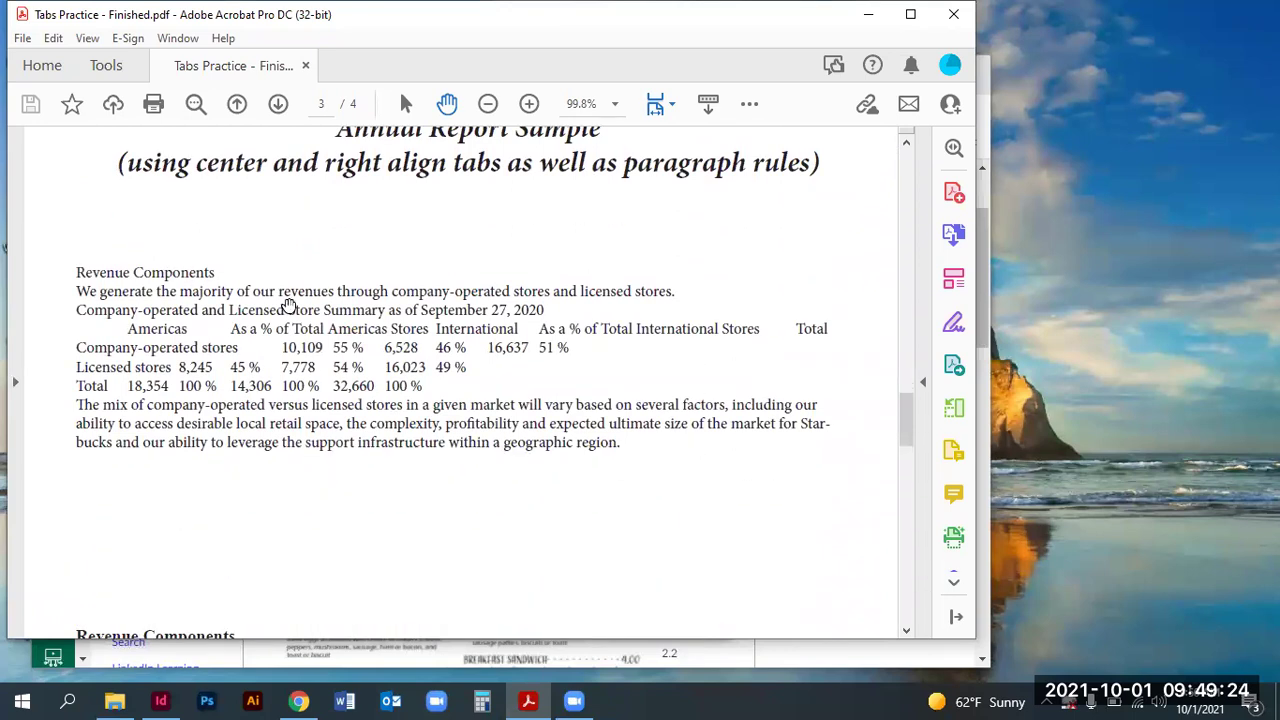
{"action": "scroll", "coordinate": [560, 485], "scroll_direction": "down", "scroll_amount": 4}
{"action": "scroll", "coordinate": [583, 476], "scroll_direction": "up", "scroll_amount": 20}
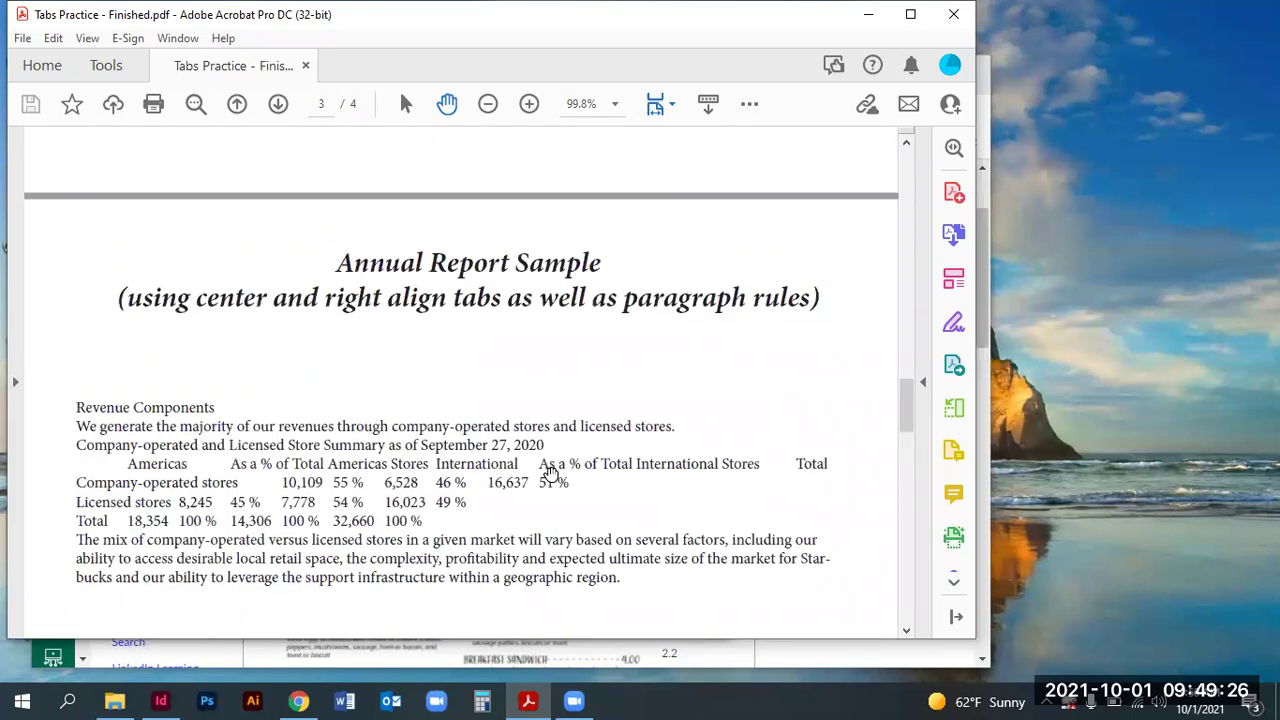
{"action": "scroll", "coordinate": [545, 472], "scroll_direction": "up", "scroll_amount": 2}
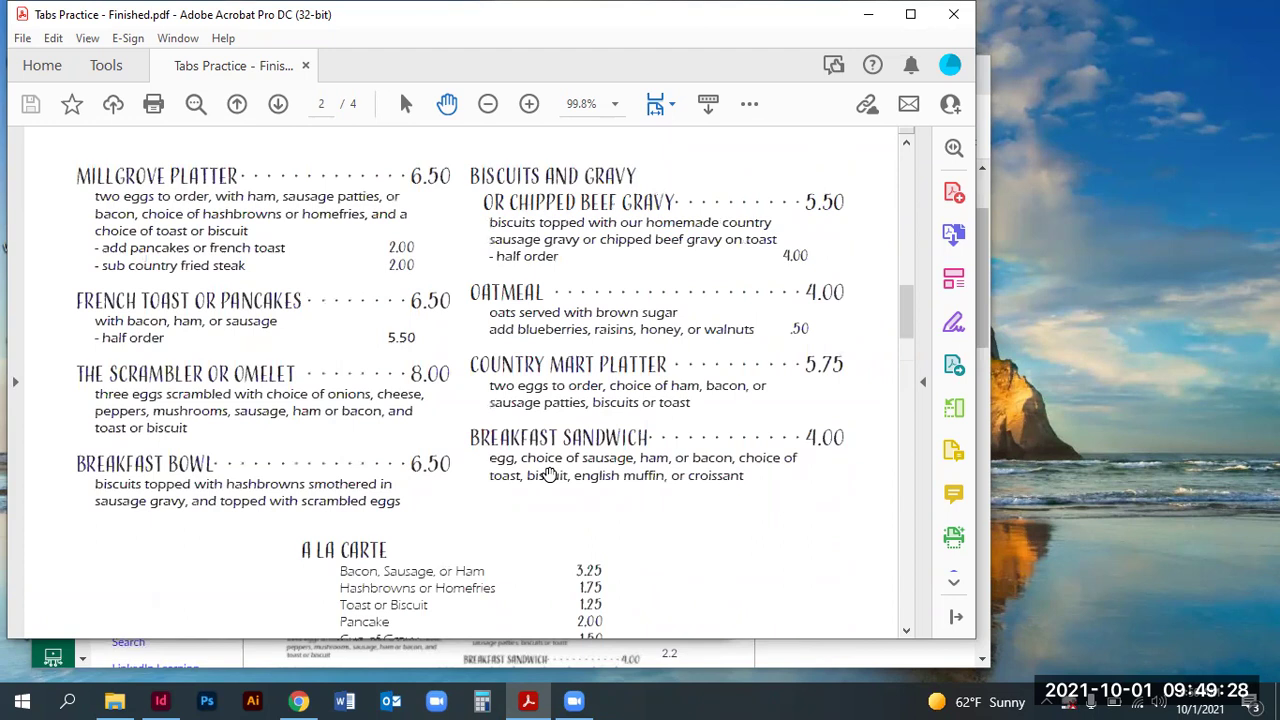
{"action": "scroll", "coordinate": [550, 473], "scroll_direction": "down", "scroll_amount": 20}
{"action": "scroll", "coordinate": [553, 474], "scroll_direction": "down", "scroll_amount": 10}
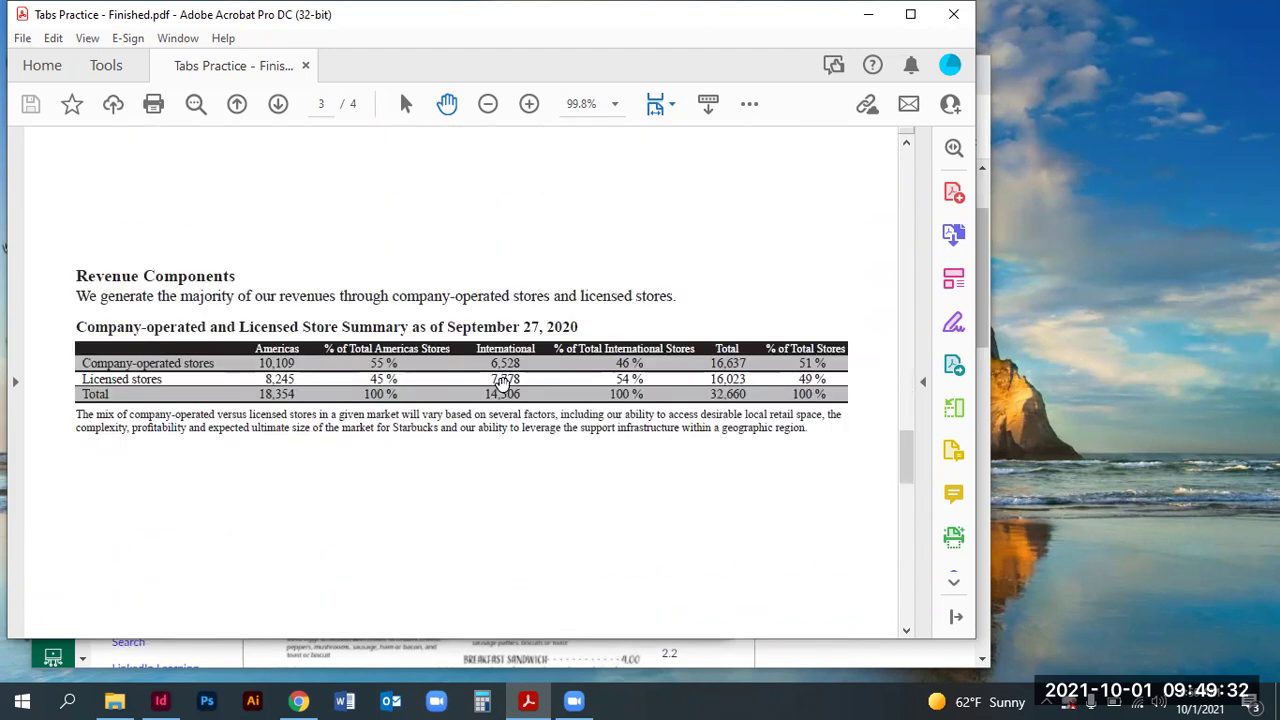
{"action": "scroll", "coordinate": [507, 395], "scroll_direction": "down", "scroll_amount": 20}
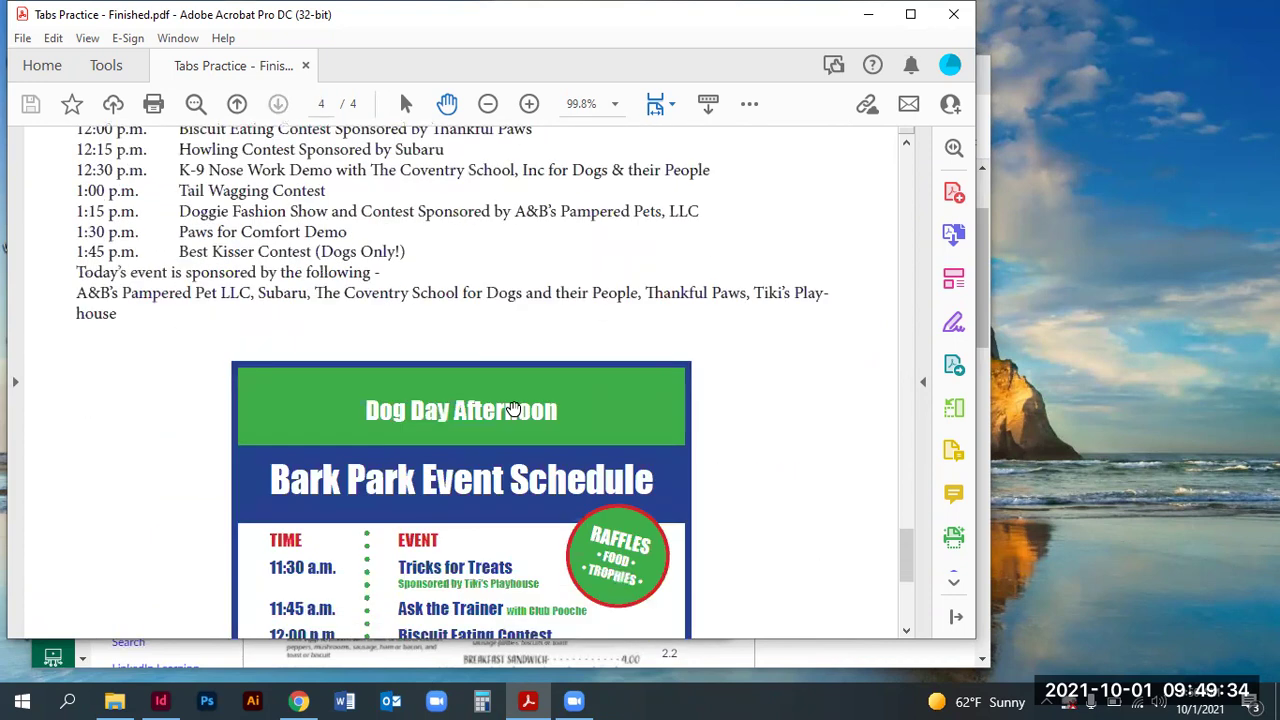
{"action": "scroll", "coordinate": [512, 408], "scroll_direction": "down", "scroll_amount": 7}
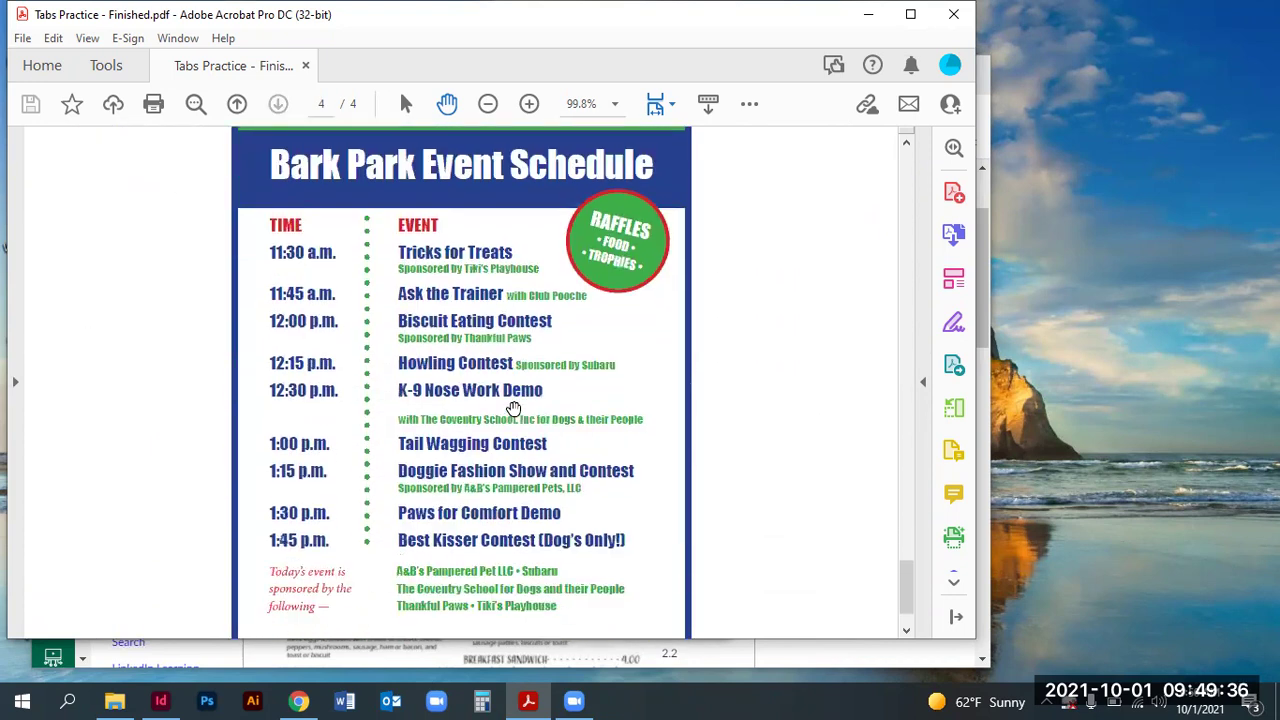
{"action": "scroll", "coordinate": [512, 408], "scroll_direction": "up", "scroll_amount": 1}
Step: Review the tab and indent usage in the Menu Sample, the Annual Report table and the Bark Park Event Schedule
{"action": "left_click_drag", "start_coordinate": [908, 585], "coordinate": [904, 300]}
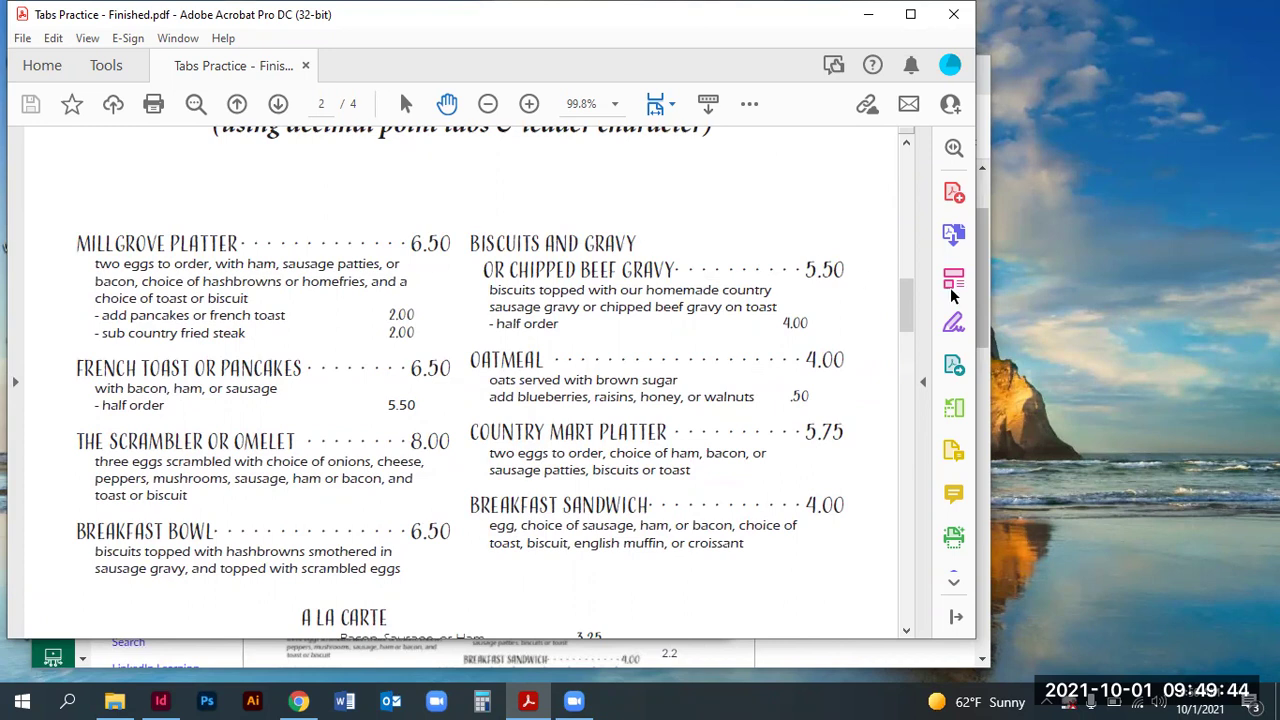
{"action": "scroll", "coordinate": [912, 318], "scroll_direction": "up", "scroll_amount": 2}
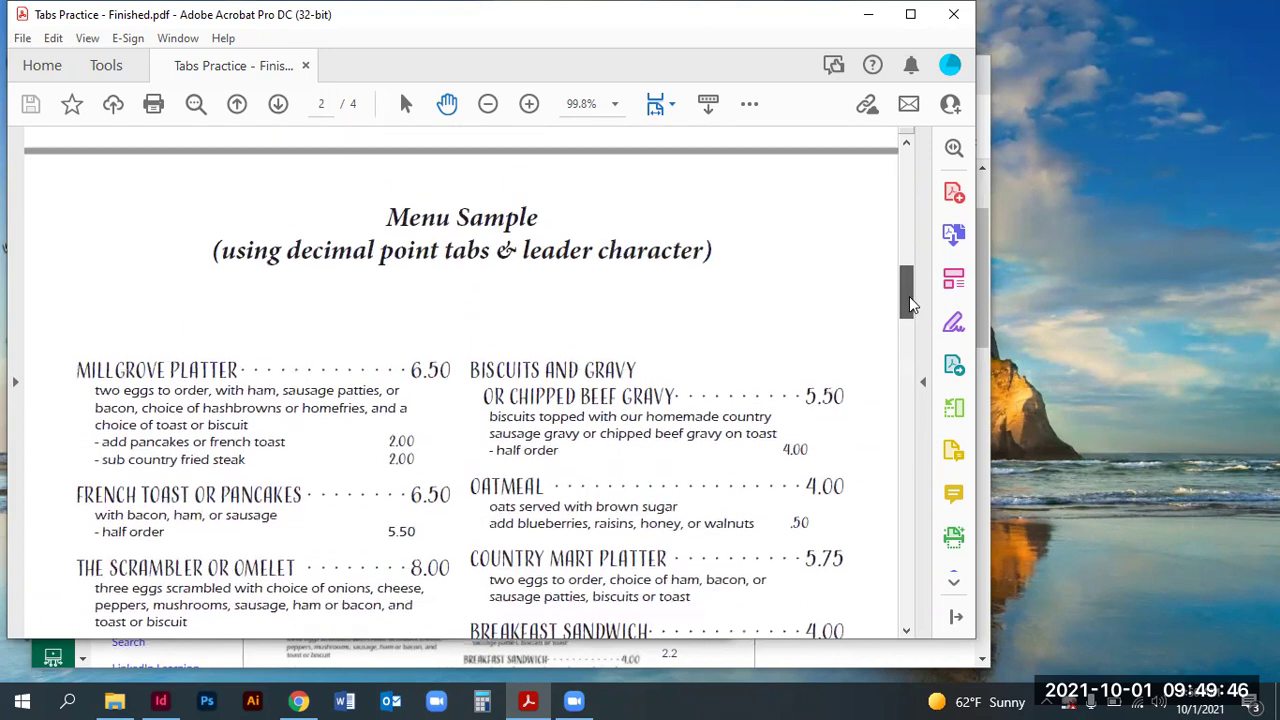
{"action": "scroll", "coordinate": [912, 318], "scroll_direction": "down", "scroll_amount": 1}
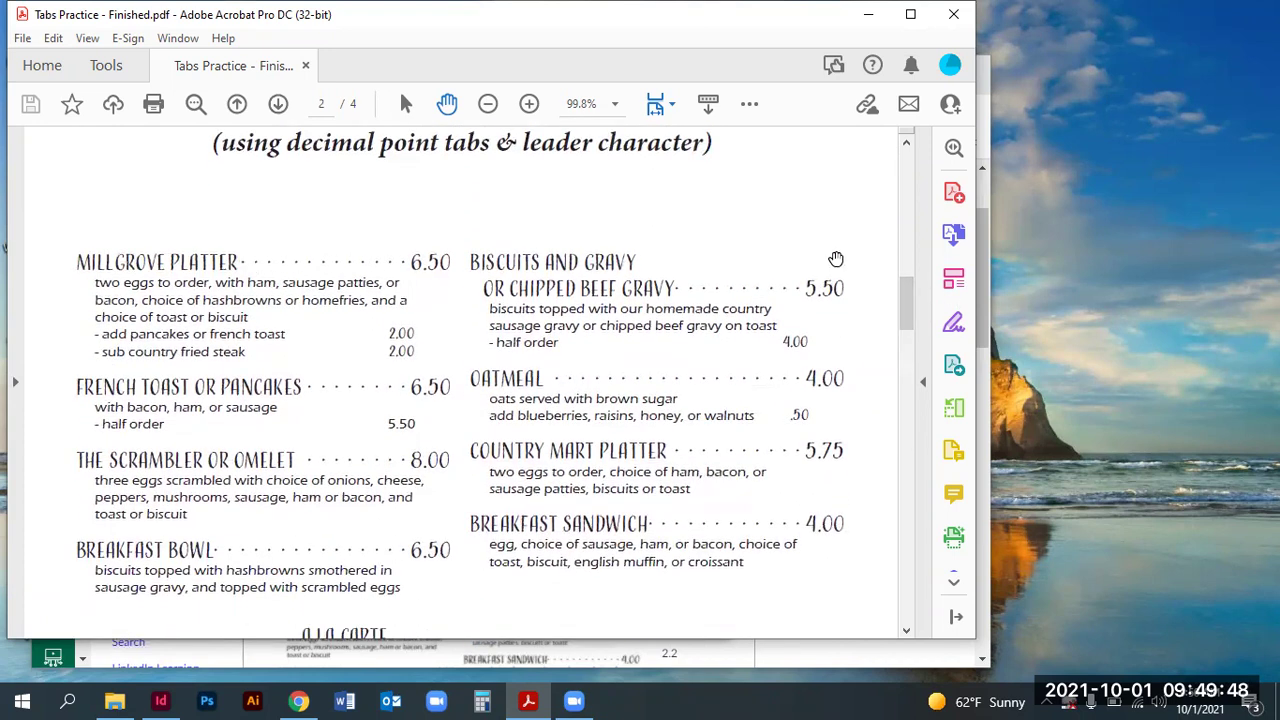
{"action": "left_click_drag", "start_coordinate": [907, 316], "coordinate": [905, 430]}
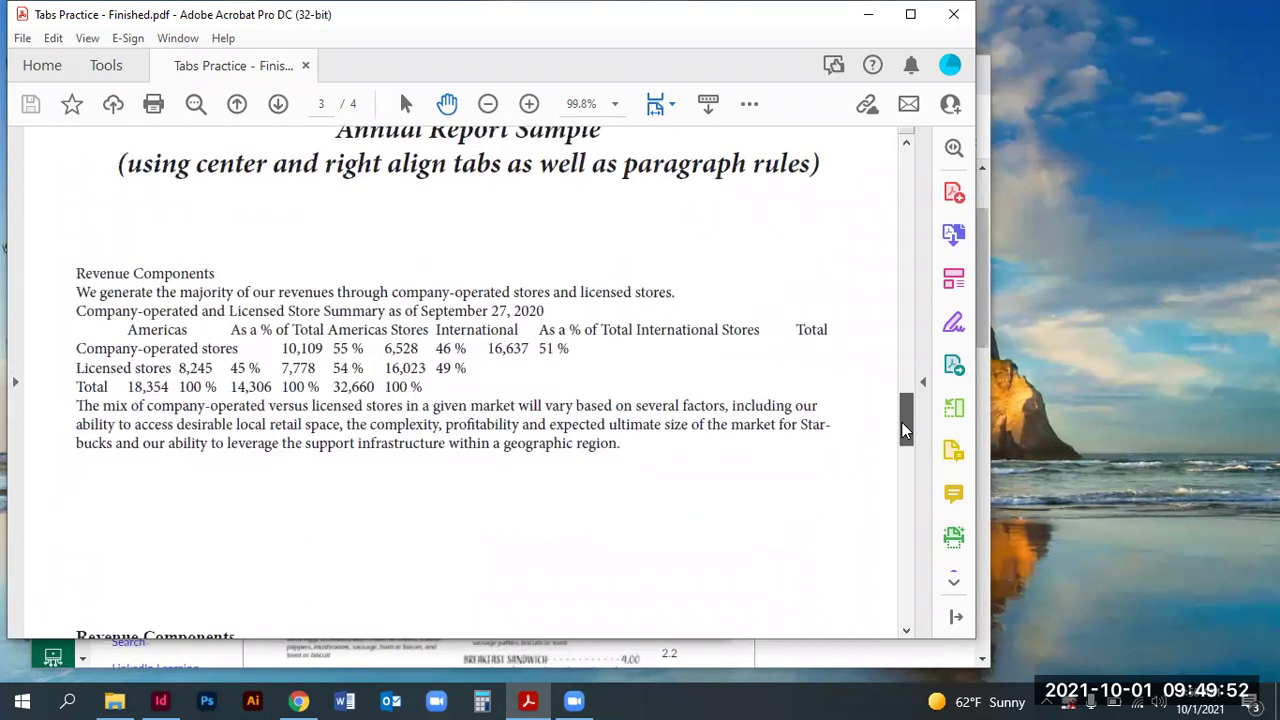
{"action": "scroll", "coordinate": [380, 470], "scroll_direction": "down", "scroll_amount": 5}
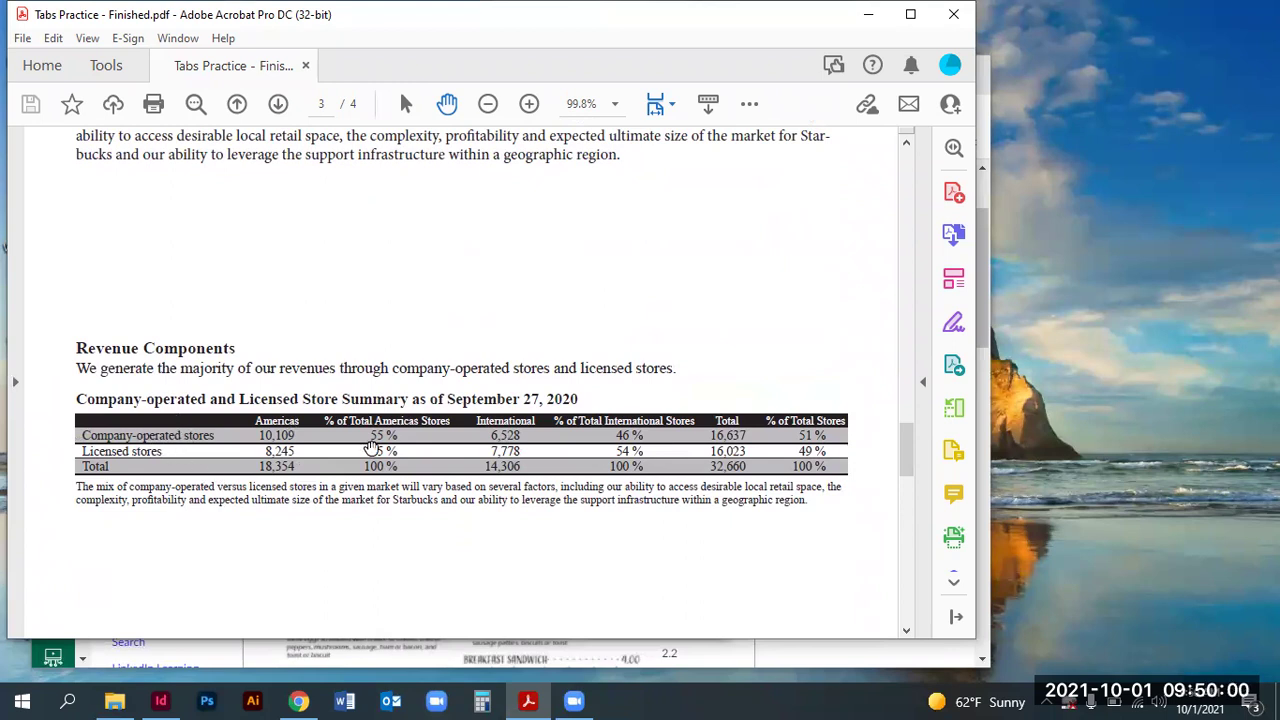
{"action": "left_click_drag", "start_coordinate": [906, 448], "coordinate": [904, 604]}
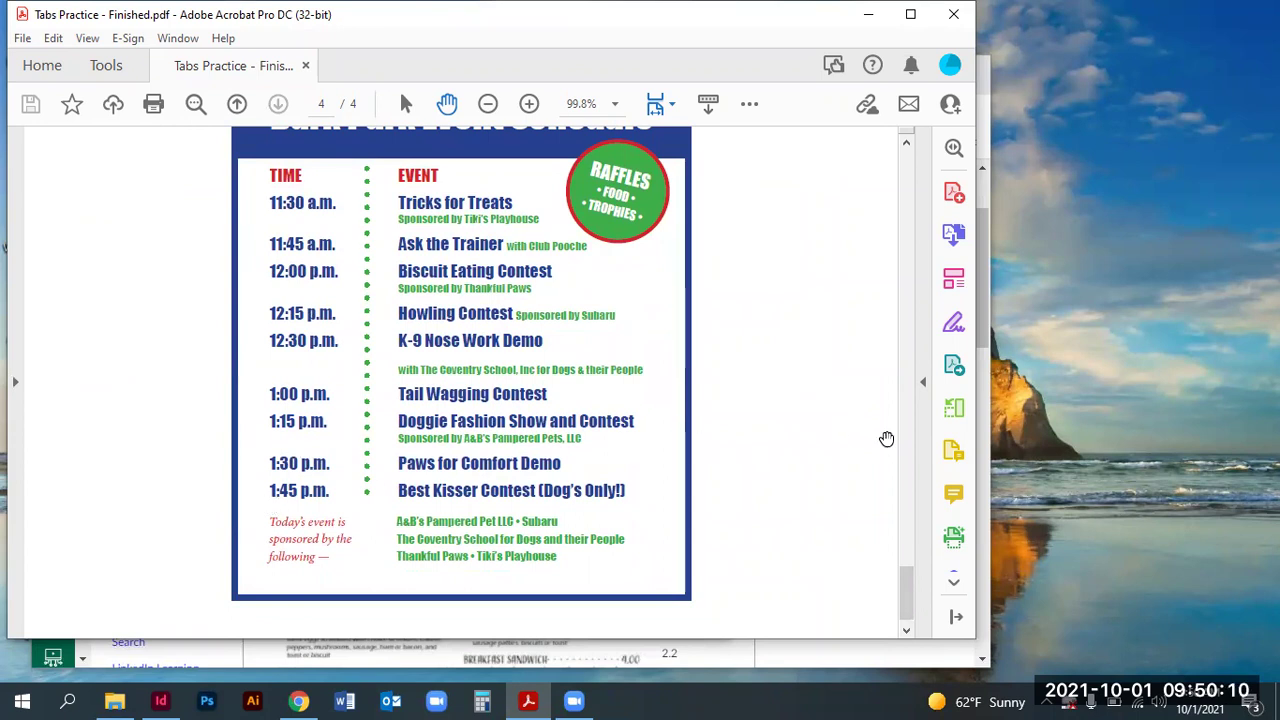
{"action": "left_click_drag", "start_coordinate": [907, 590], "coordinate": [882, 536]}
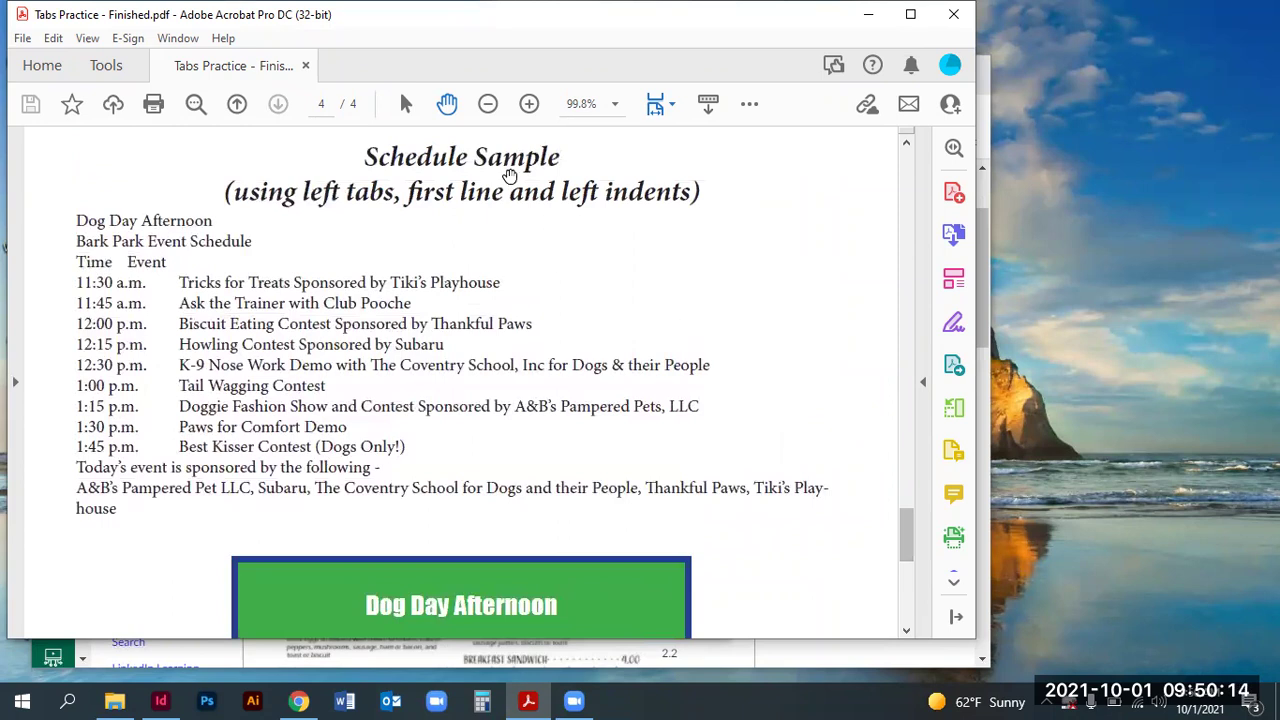
{"action": "scroll", "coordinate": [903, 553], "scroll_direction": "down", "scroll_amount": 5}
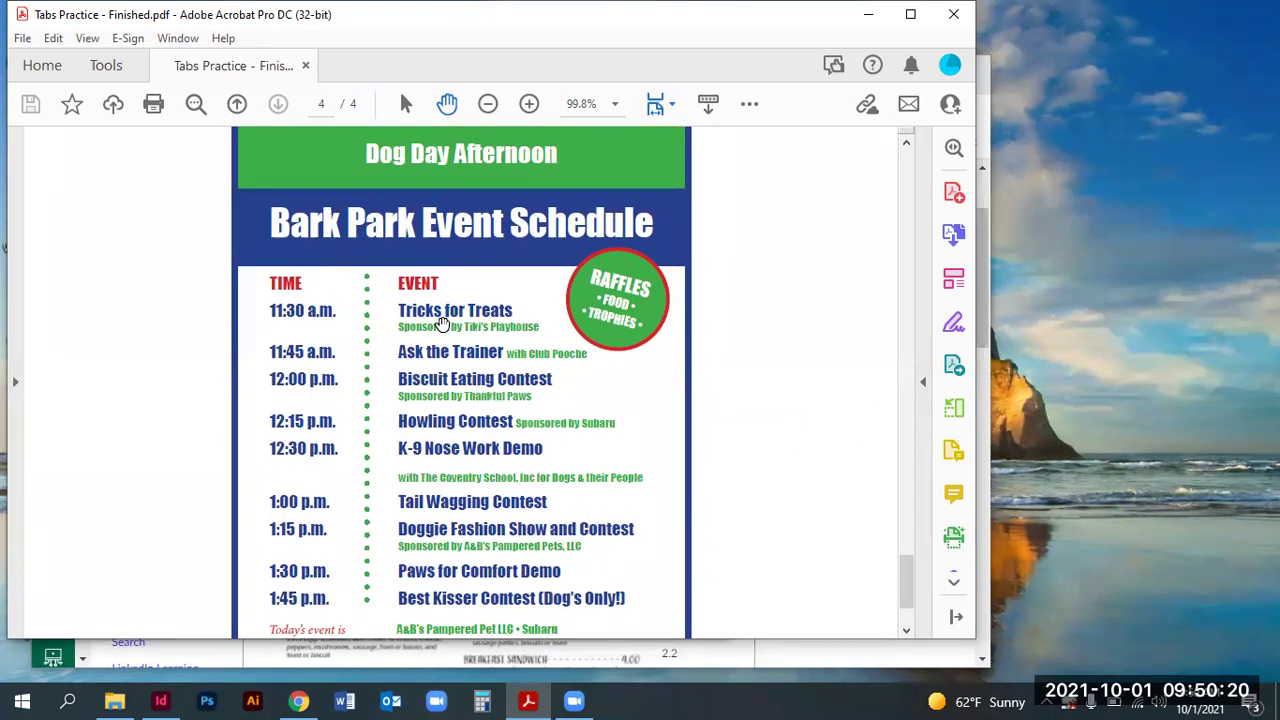
{"action": "scroll", "coordinate": [746, 508], "scroll_direction": "down", "scroll_amount": 1}
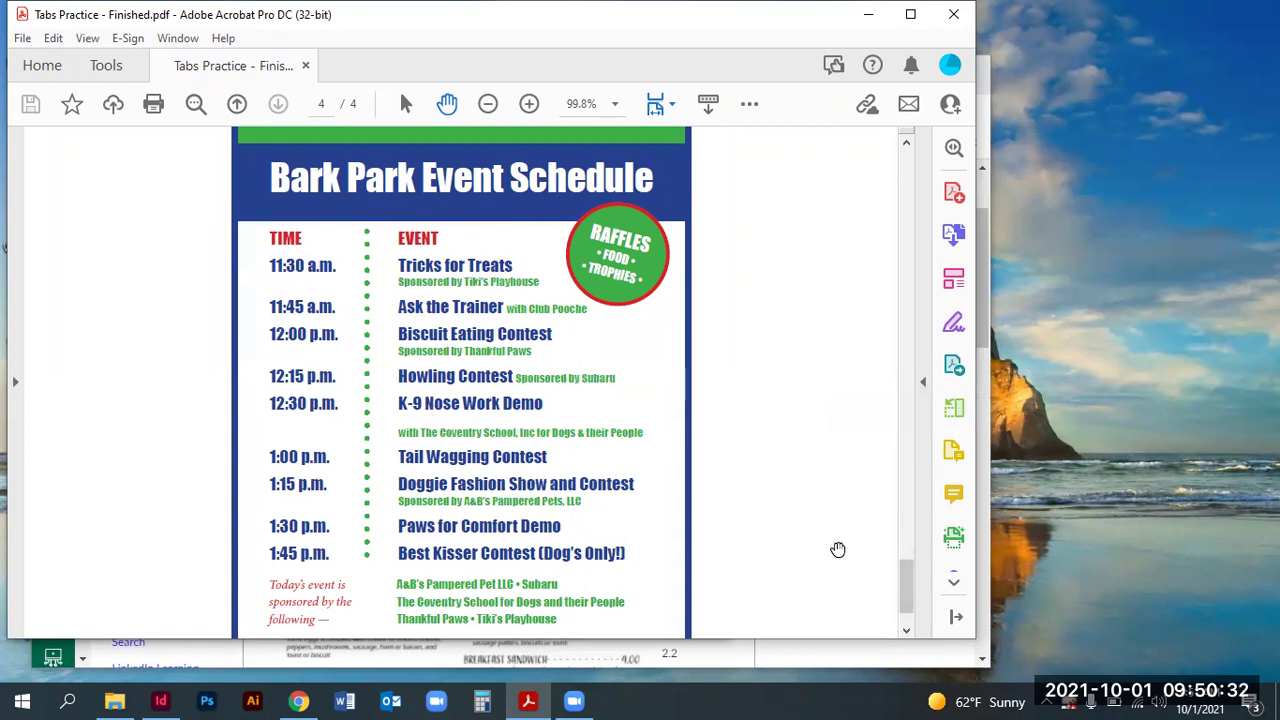
Step: Close the finished PDF, minimize Acrobat and open the Tabs Practice File document in InDesign from the Files for students - Tabs folder
{"action": "scroll", "coordinate": [903, 580], "scroll_direction": "down", "scroll_amount": 1}
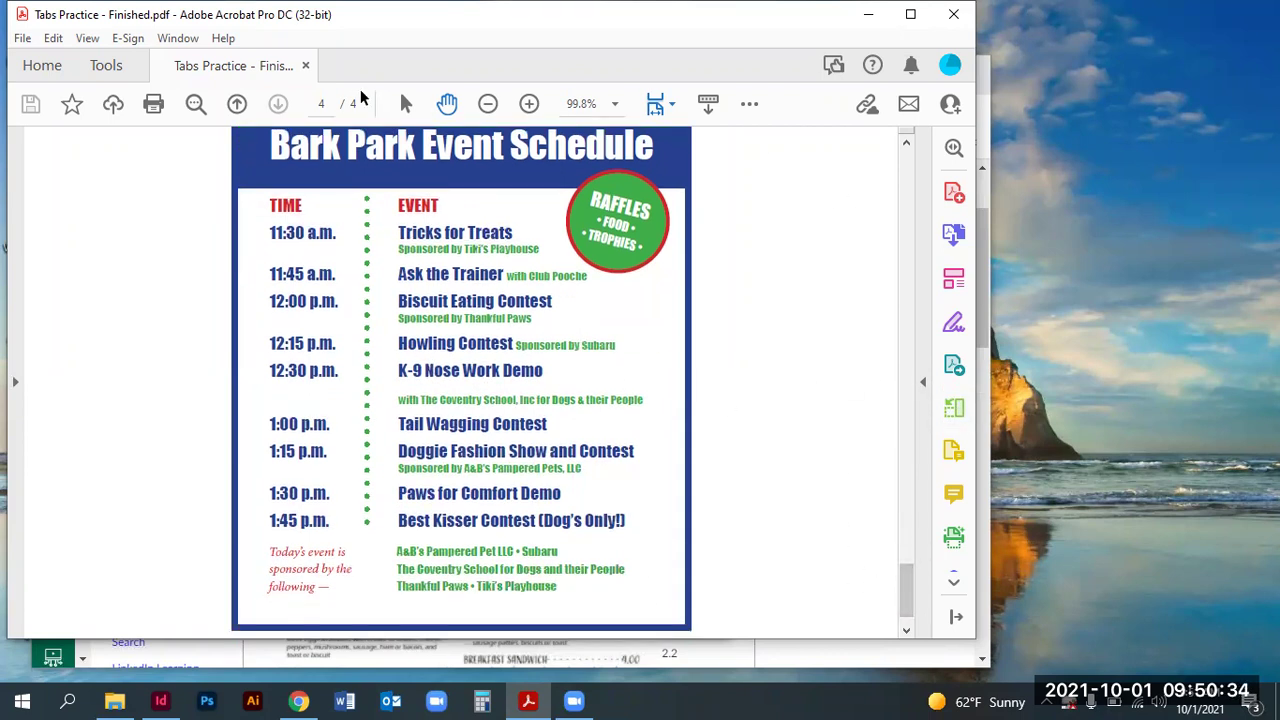
{"action": "left_click", "coordinate": [305, 65]}
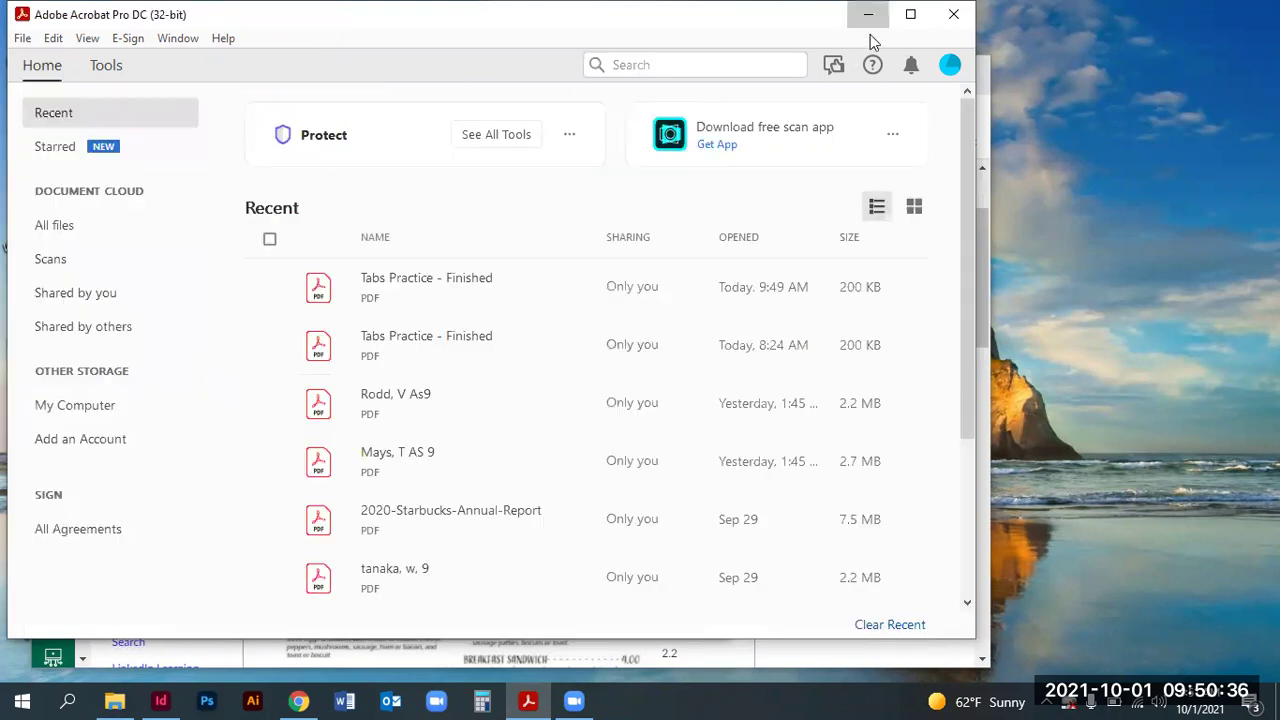
{"action": "left_click", "coordinate": [869, 18]}
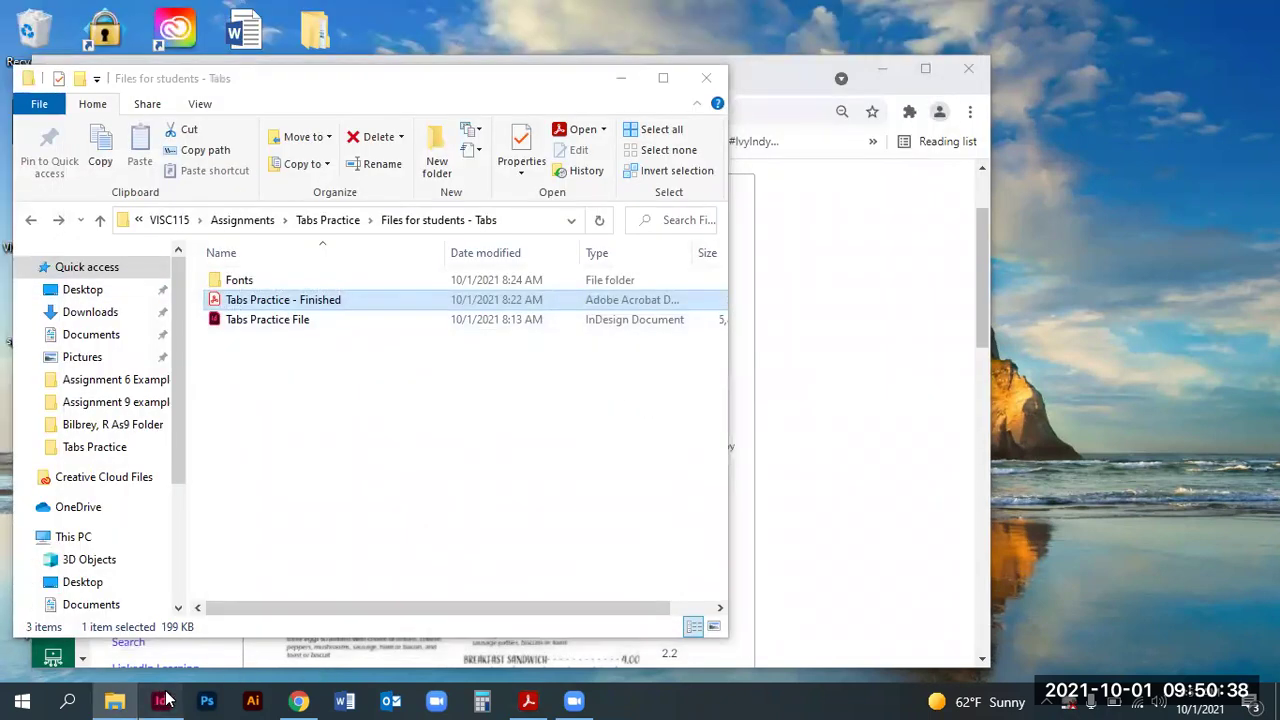
{"action": "left_click", "coordinate": [160, 700]}
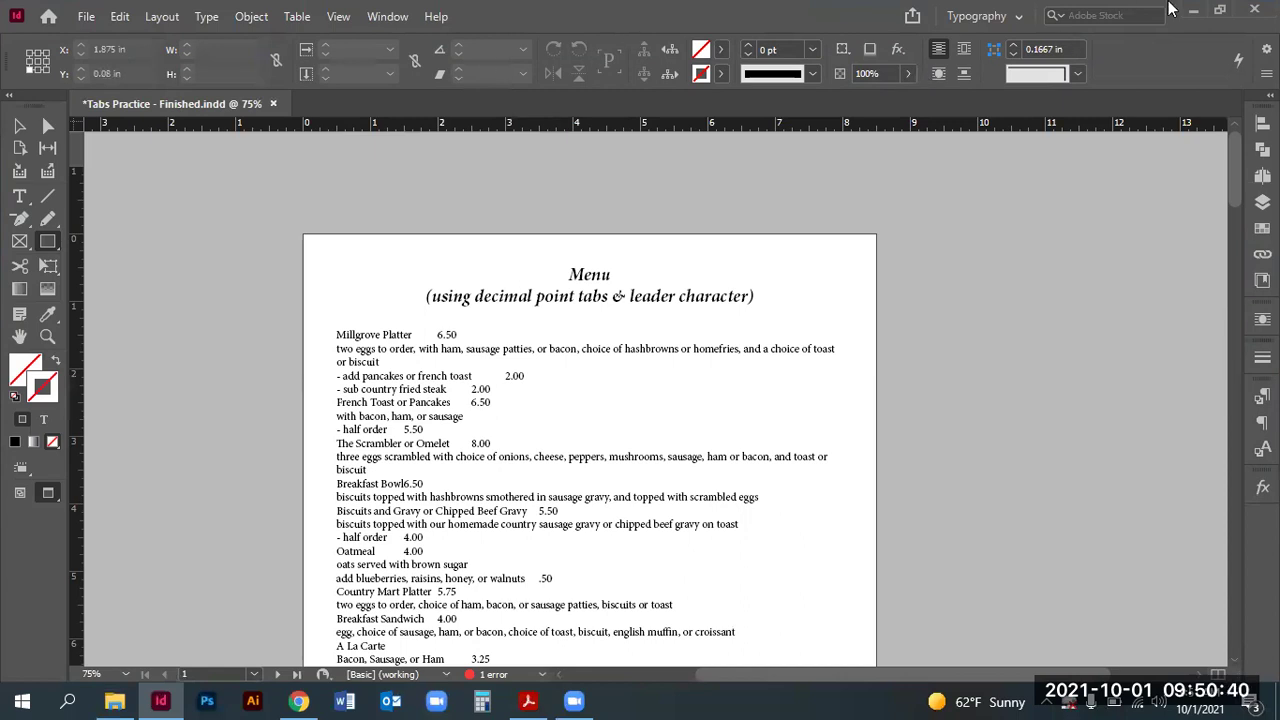
{"action": "left_click", "coordinate": [1197, 14]}
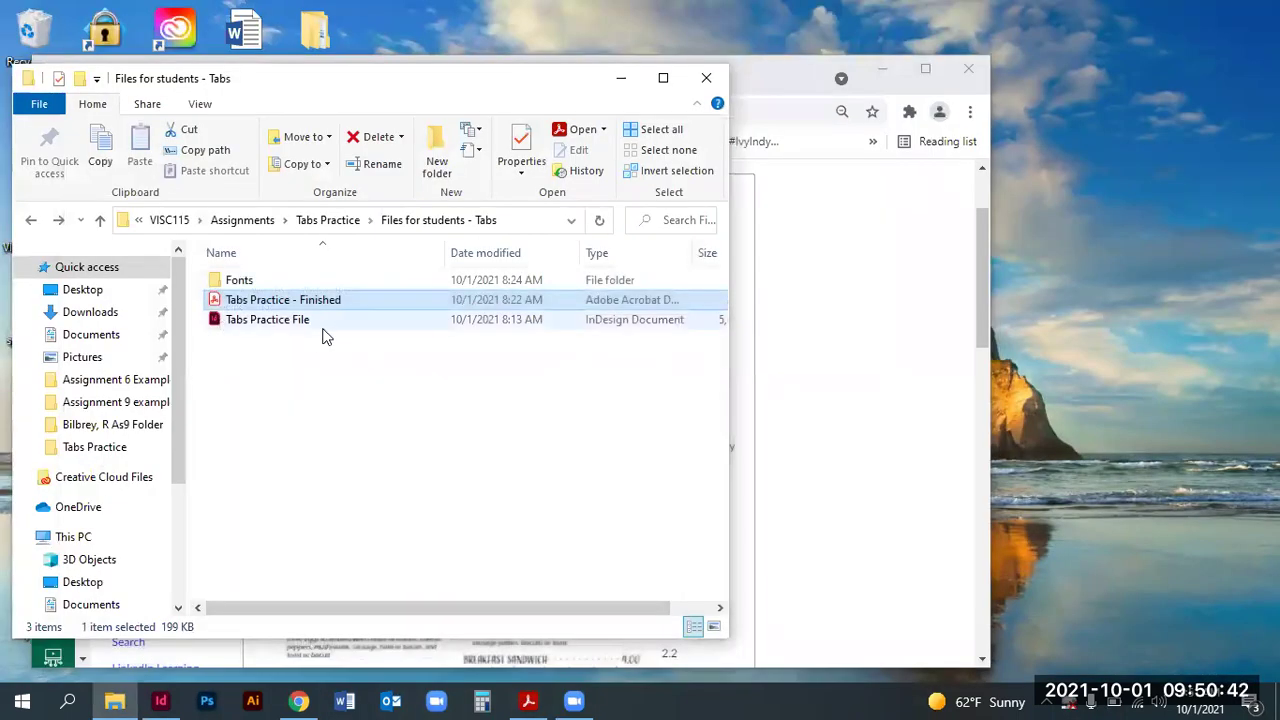
{"action": "double_click", "coordinate": [213, 322]}
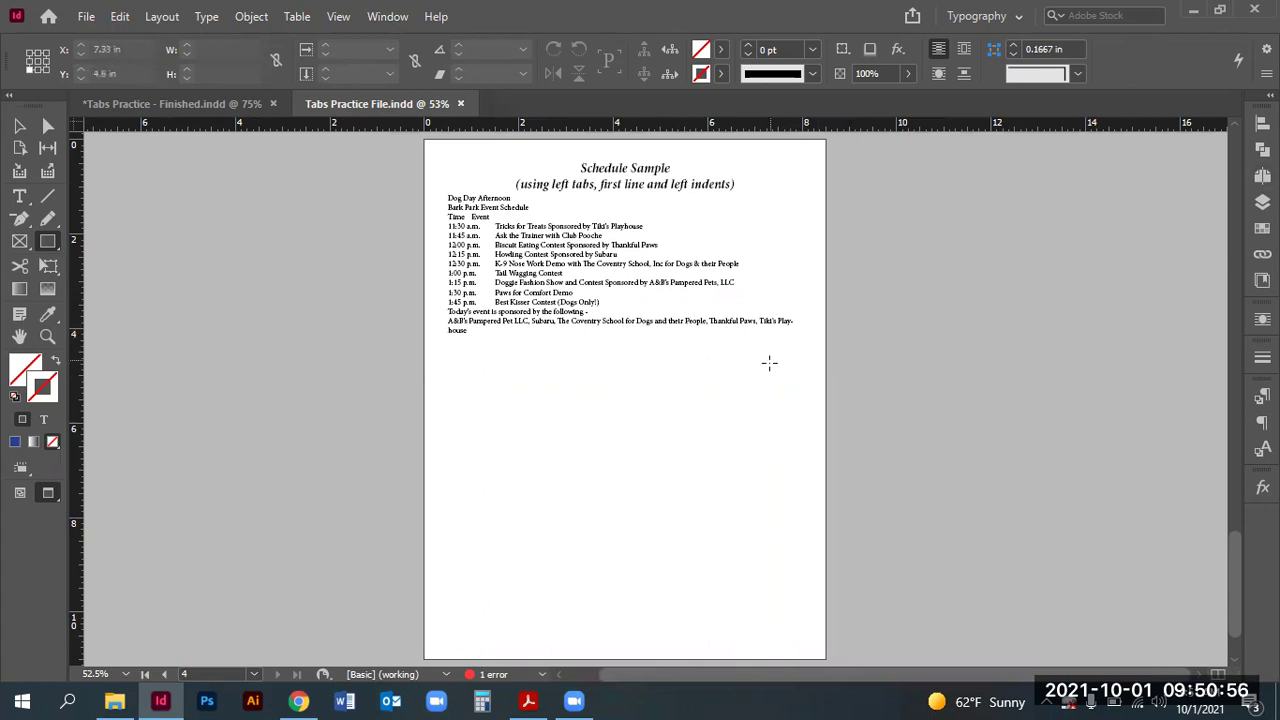
Step: Show all four page thumbnails and review the menu, Menu Sample, Annual Report Sample and Schedule Sample pages, ending on page 1
{"action": "left_click", "coordinate": [1262, 175]}
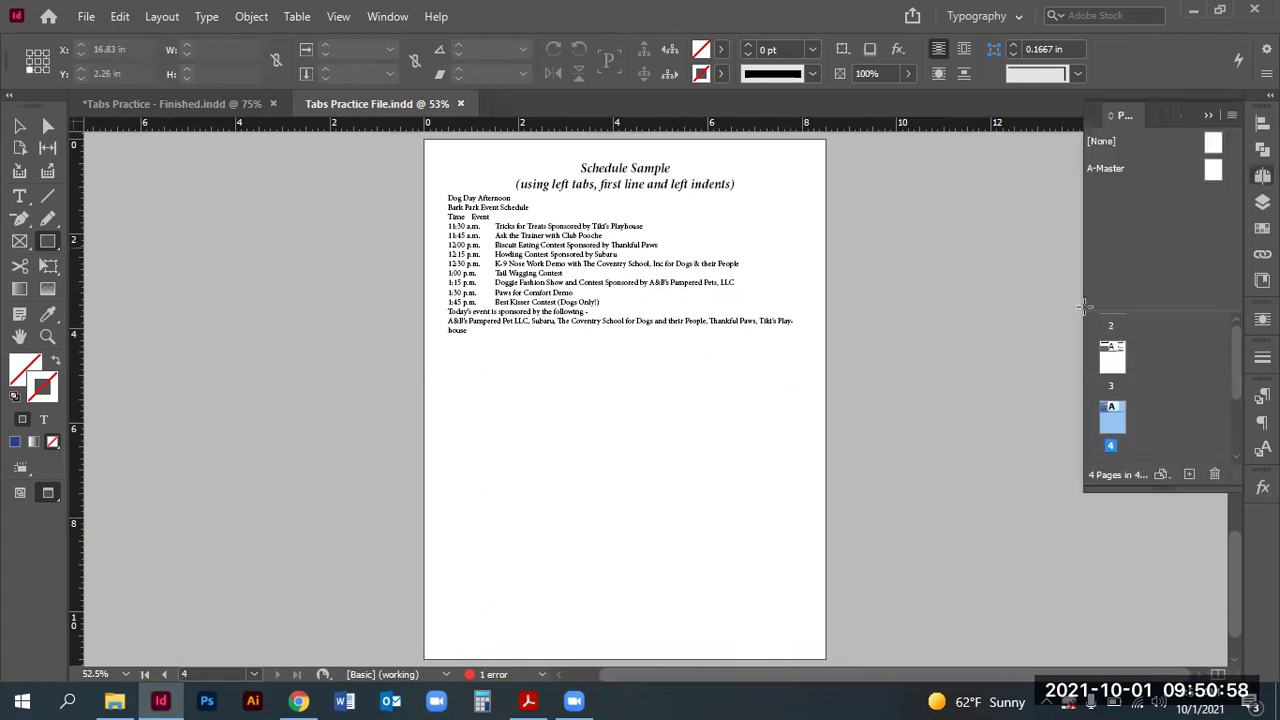
{"action": "left_click_drag", "start_coordinate": [1173, 521], "coordinate": [1173, 615]}
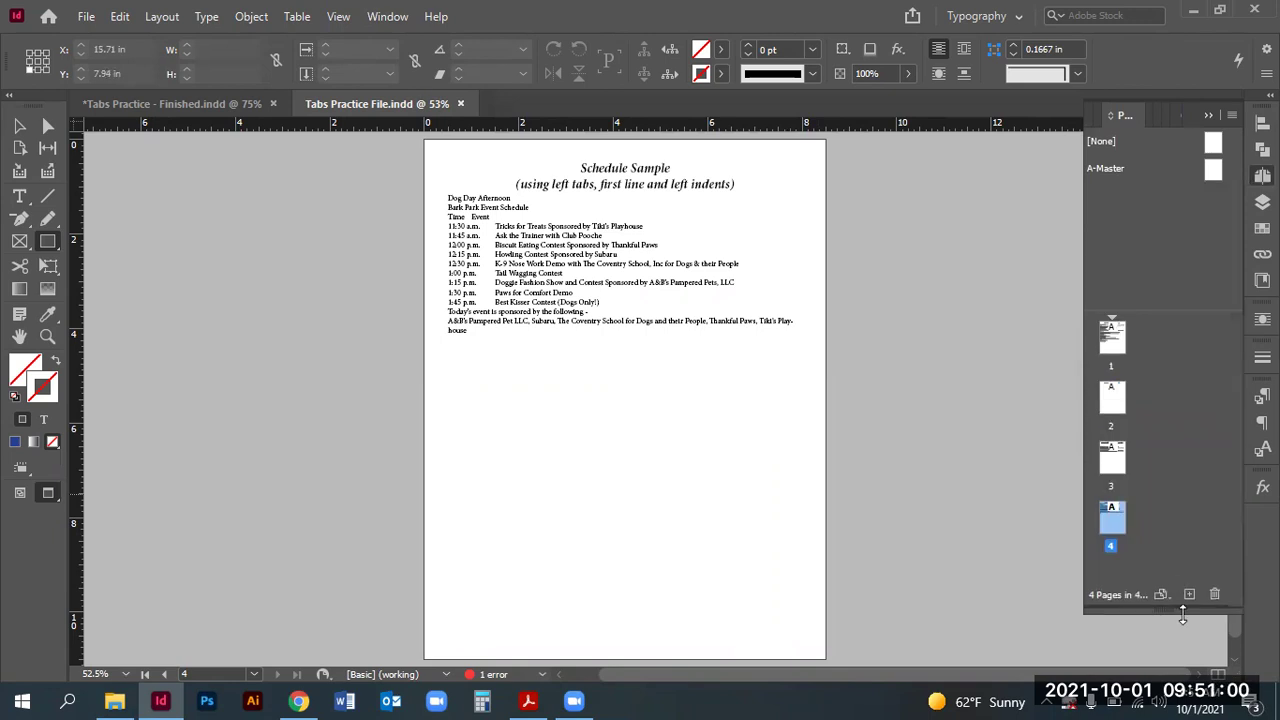
{"action": "double_click", "coordinate": [1112, 338]}
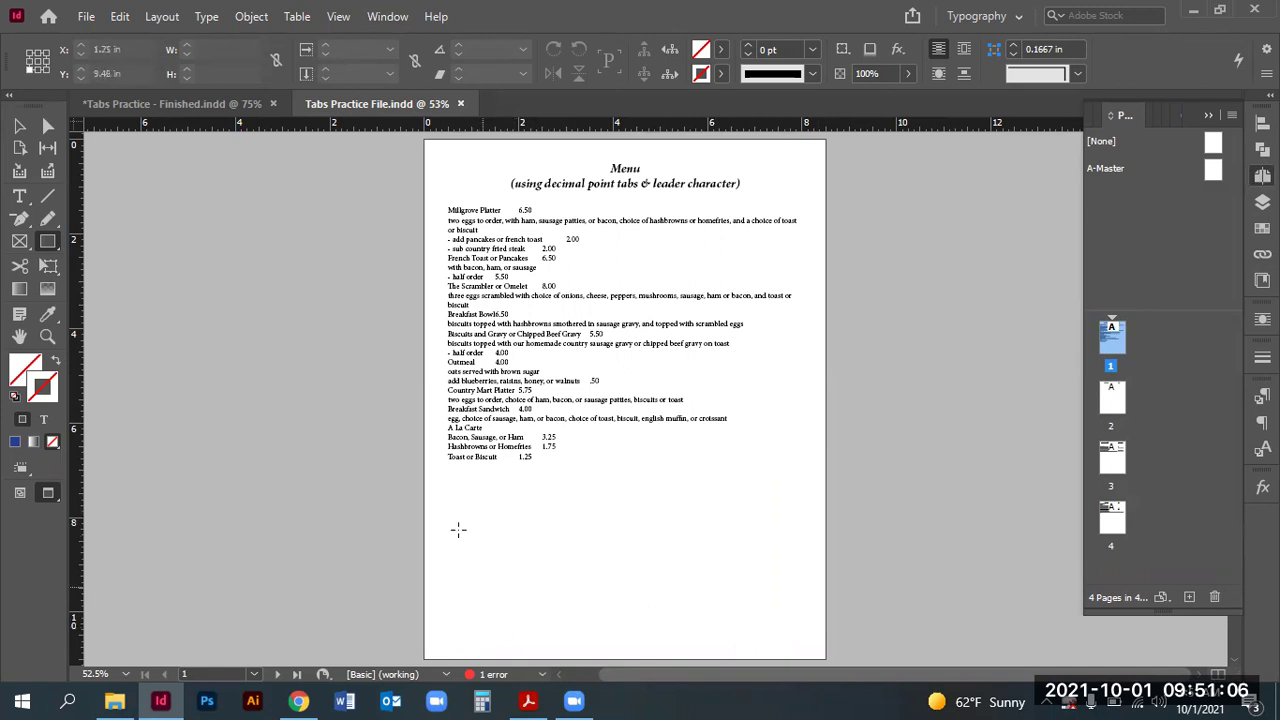
{"action": "double_click", "coordinate": [1113, 398]}
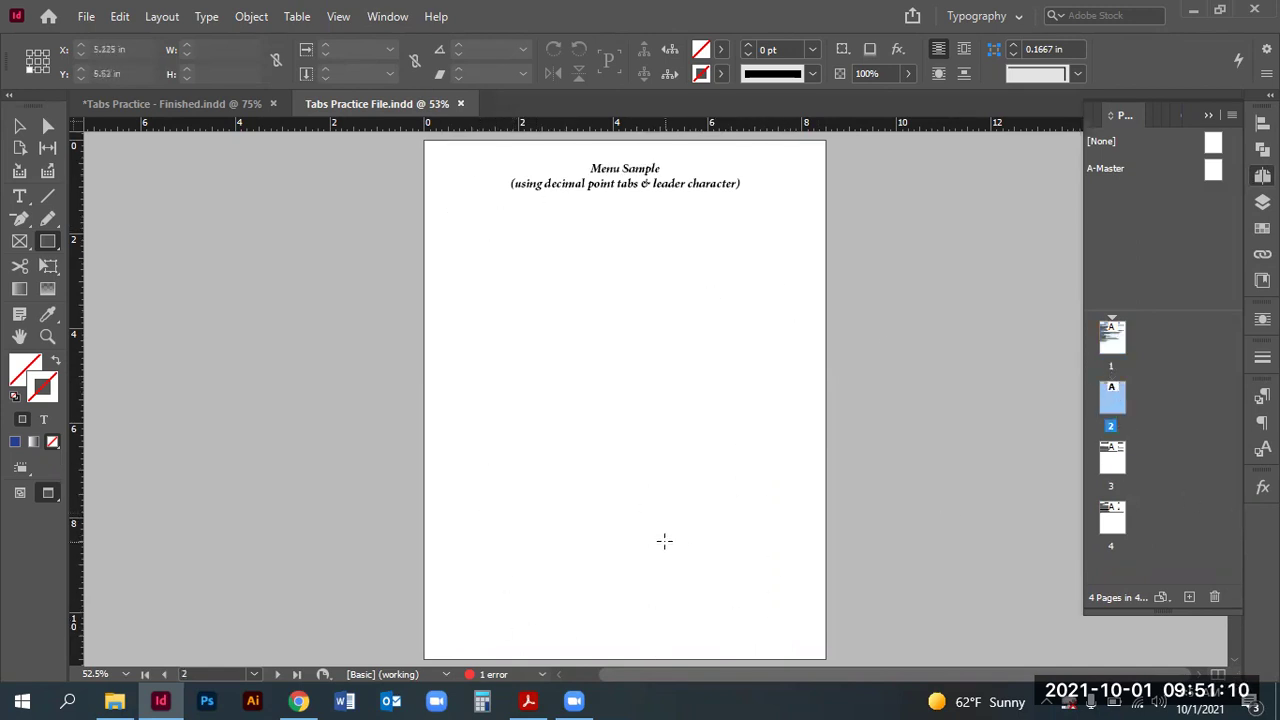
{"action": "double_click", "coordinate": [1113, 462]}
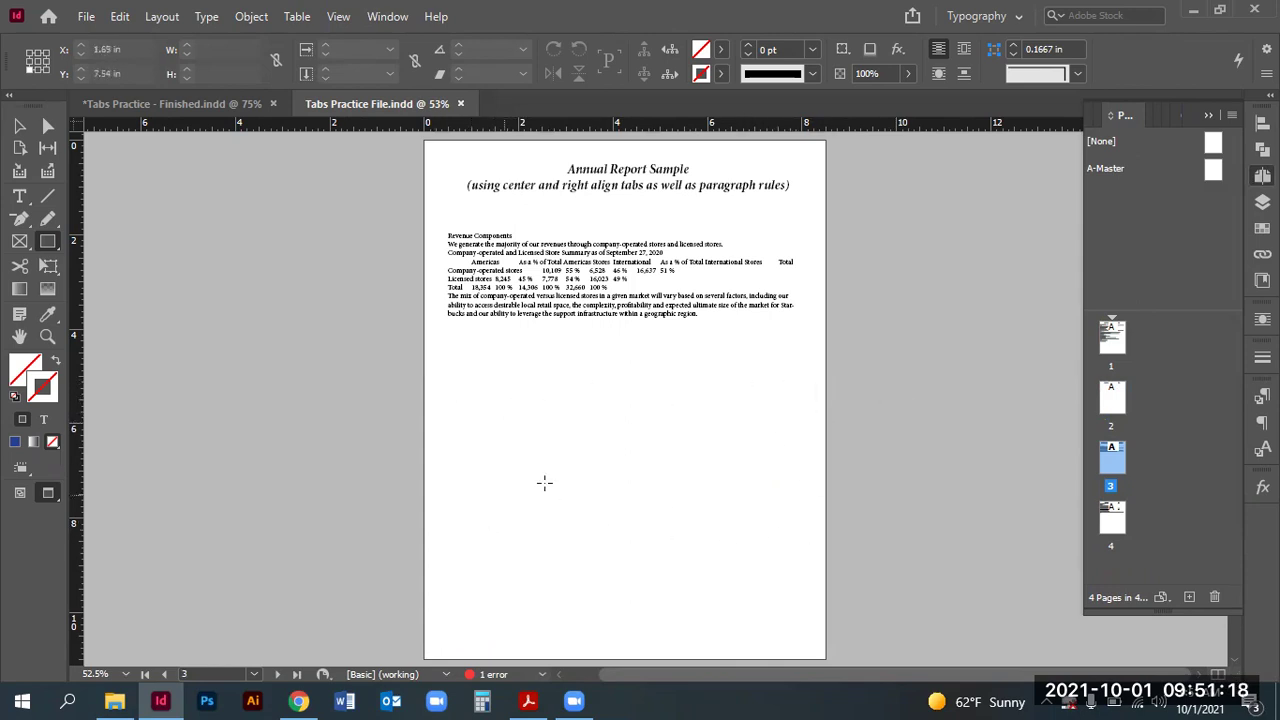
{"action": "double_click", "coordinate": [1115, 518]}
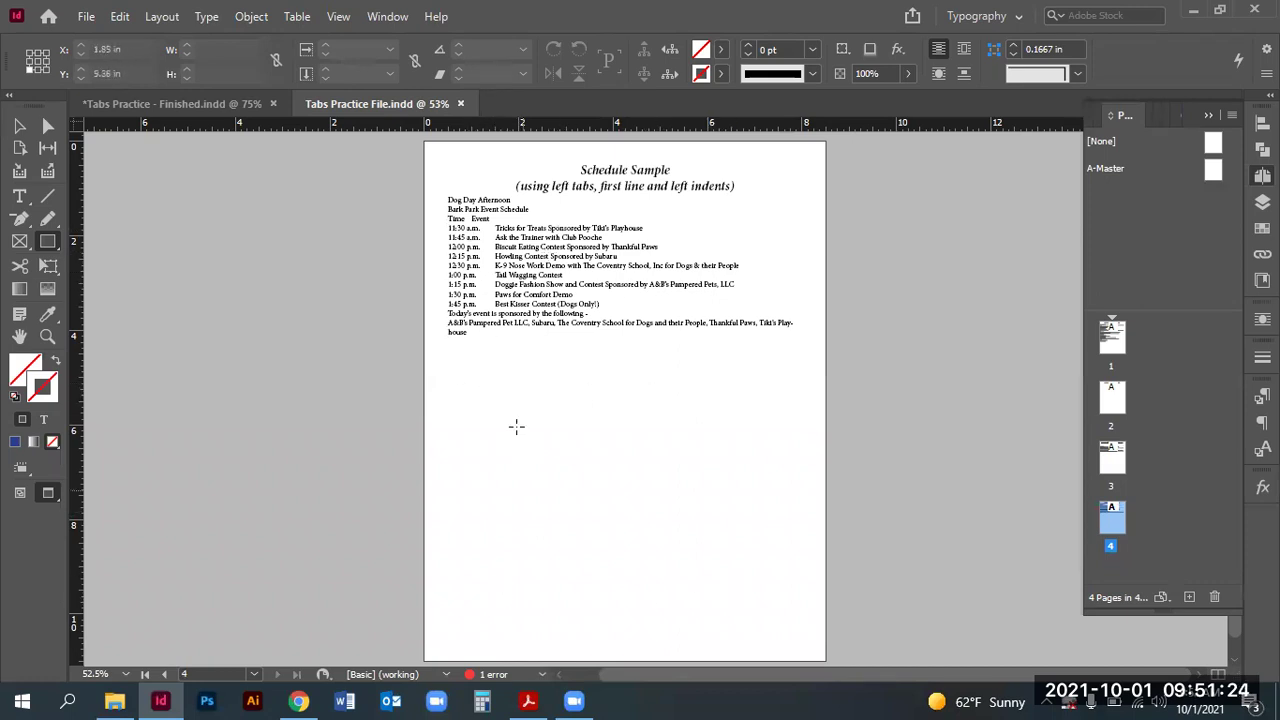
{"action": "double_click", "coordinate": [1116, 338]}
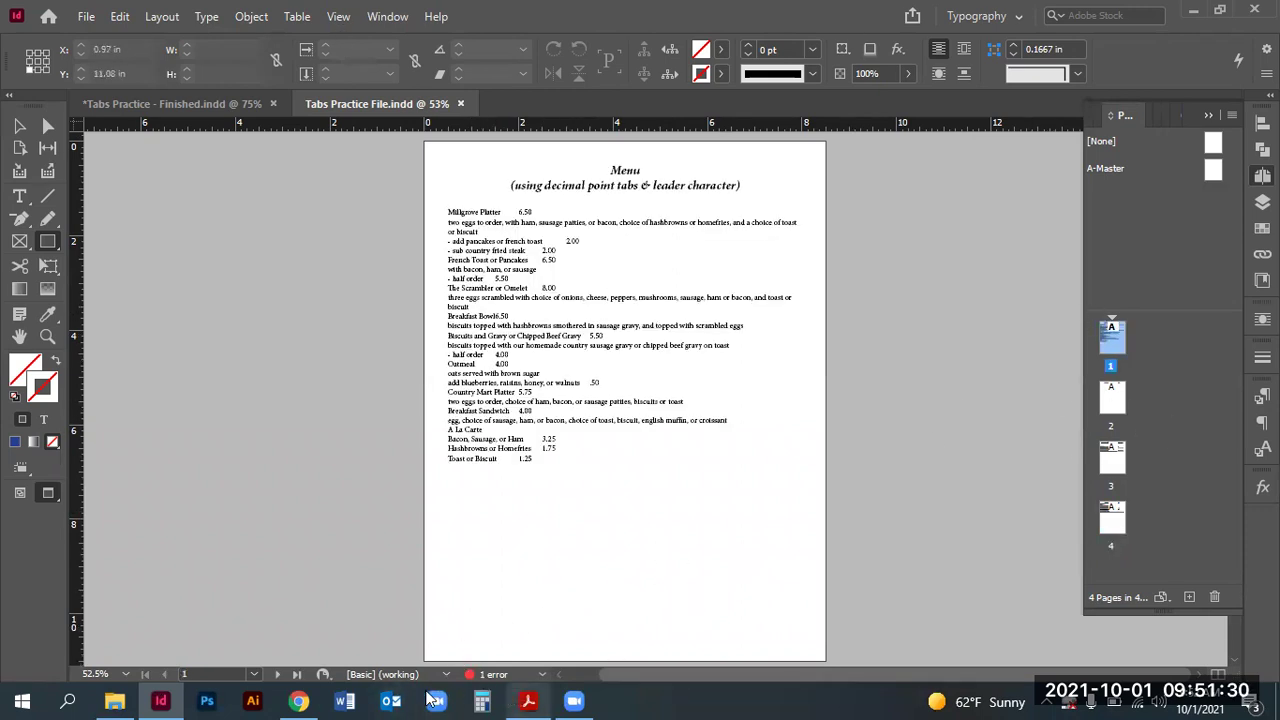
Step: Restore the InDesign window to a smaller size and extend the page 1 menu text frame downward to about 6.44 in high
{"action": "left_click", "coordinate": [482, 700]}
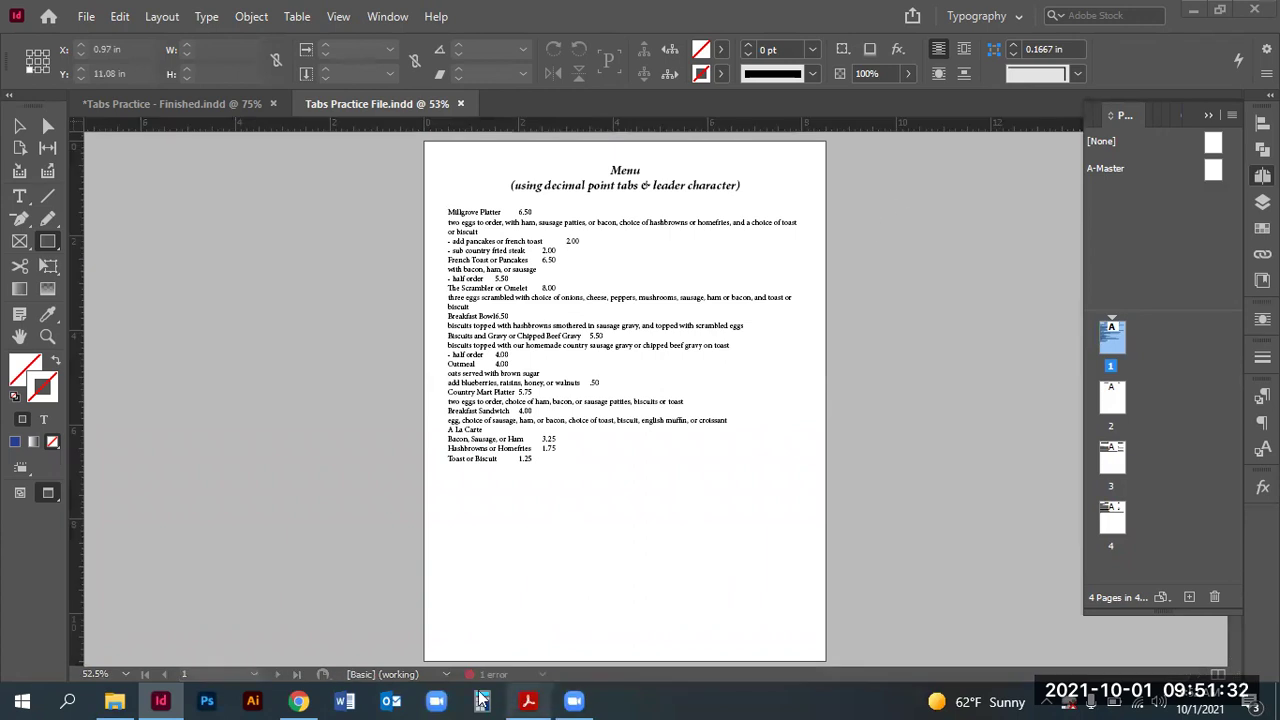
{"action": "left_click", "coordinate": [1219, 9]}
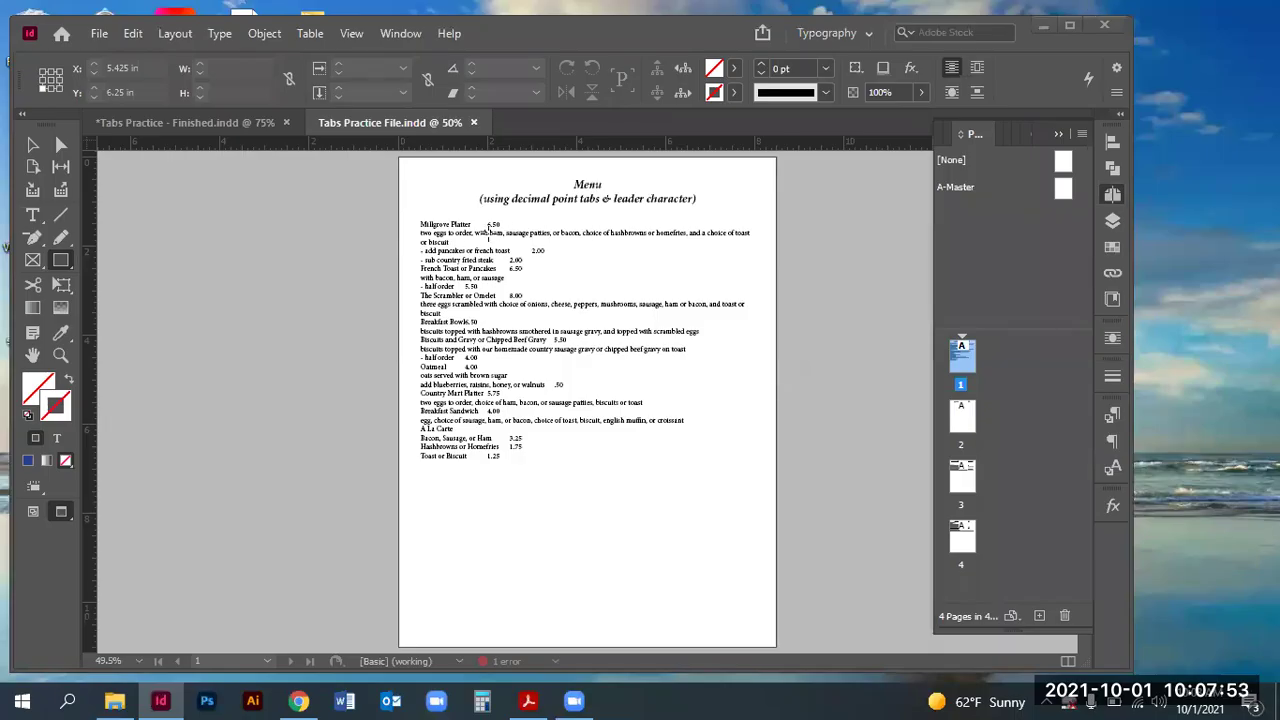
{"action": "left_click", "coordinate": [32, 144]}
{"action": "left_click", "coordinate": [532, 350]}
{"action": "left_click", "coordinate": [532, 350]}
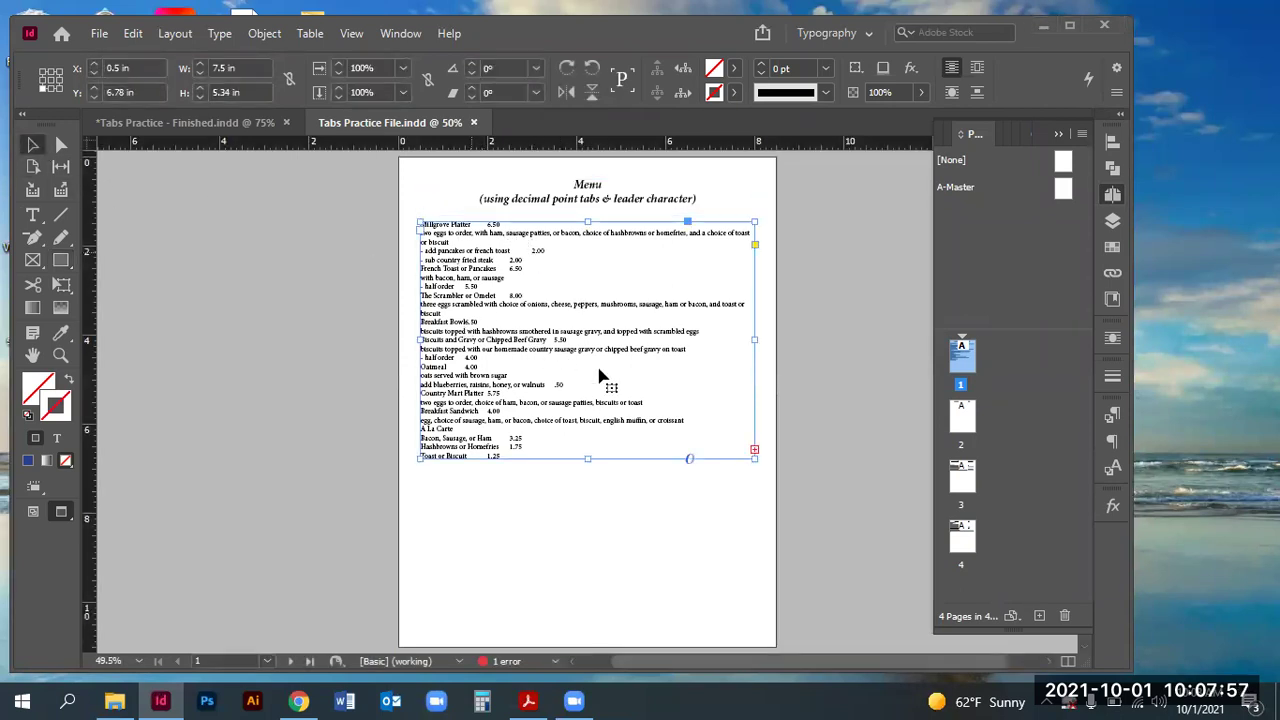
{"action": "left_click_drag", "start_coordinate": [586, 458], "coordinate": [589, 508]}
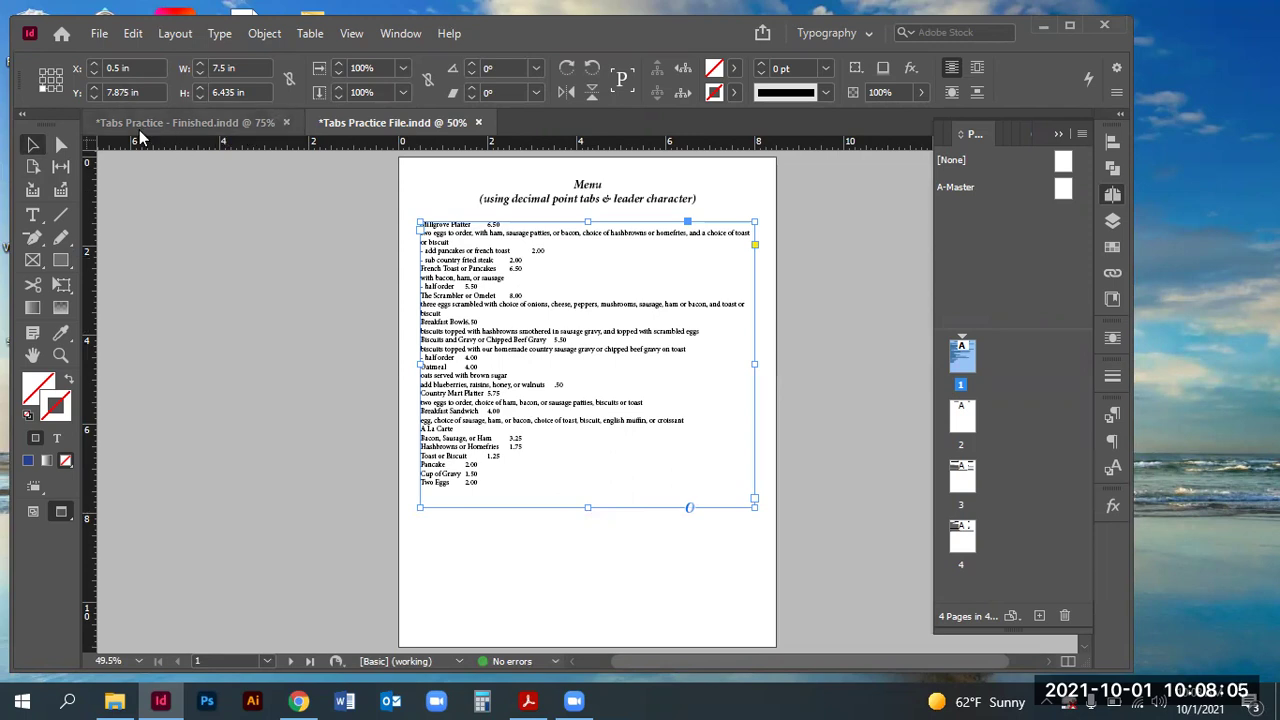
Step: Copy the menu text frame from page 1 and paste it in place on page 2, under the Menu Sample heading
{"action": "left_click", "coordinate": [130, 36]}
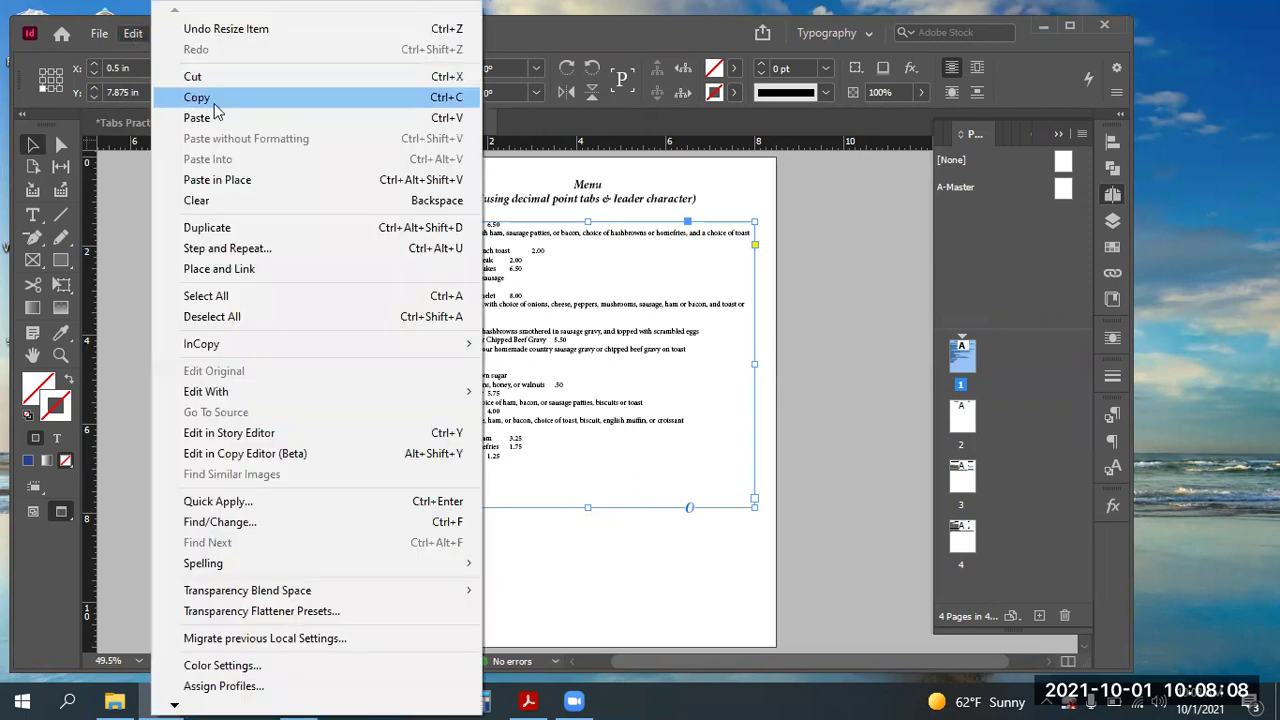
{"action": "left_click", "coordinate": [266, 103]}
{"action": "double_click", "coordinate": [966, 418]}
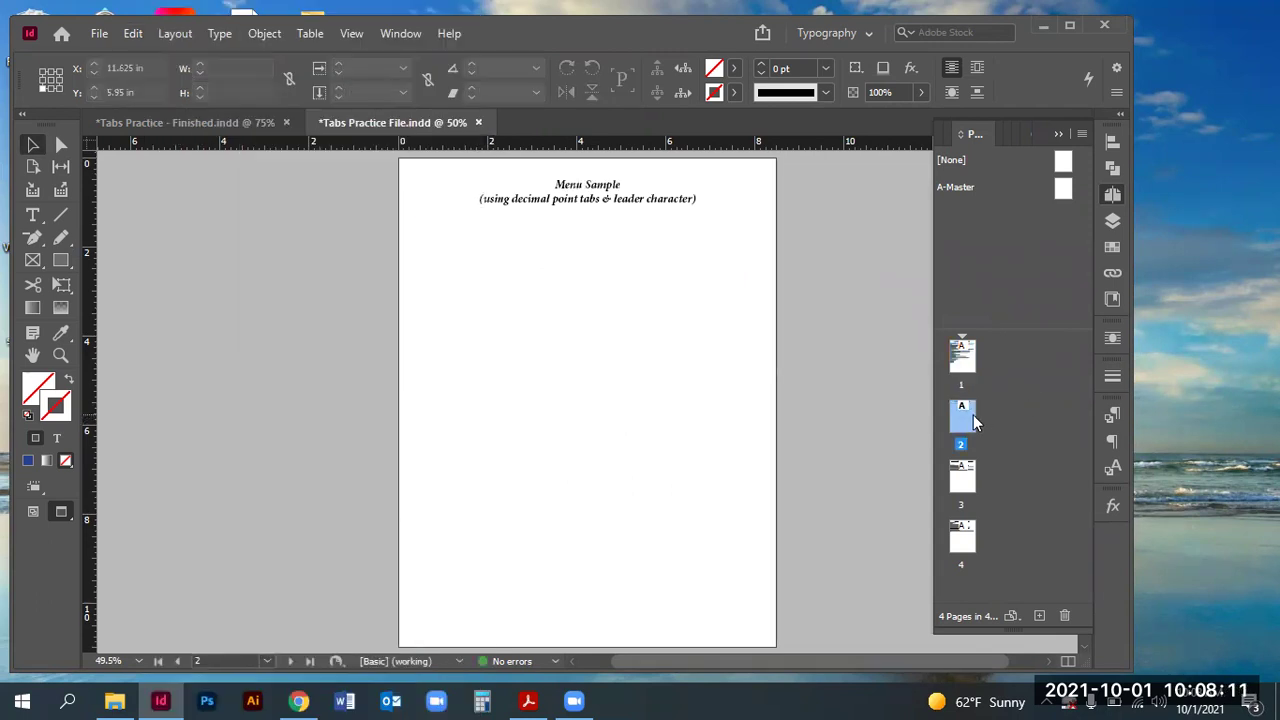
{"action": "left_click", "coordinate": [133, 36]}
{"action": "left_click", "coordinate": [231, 186]}
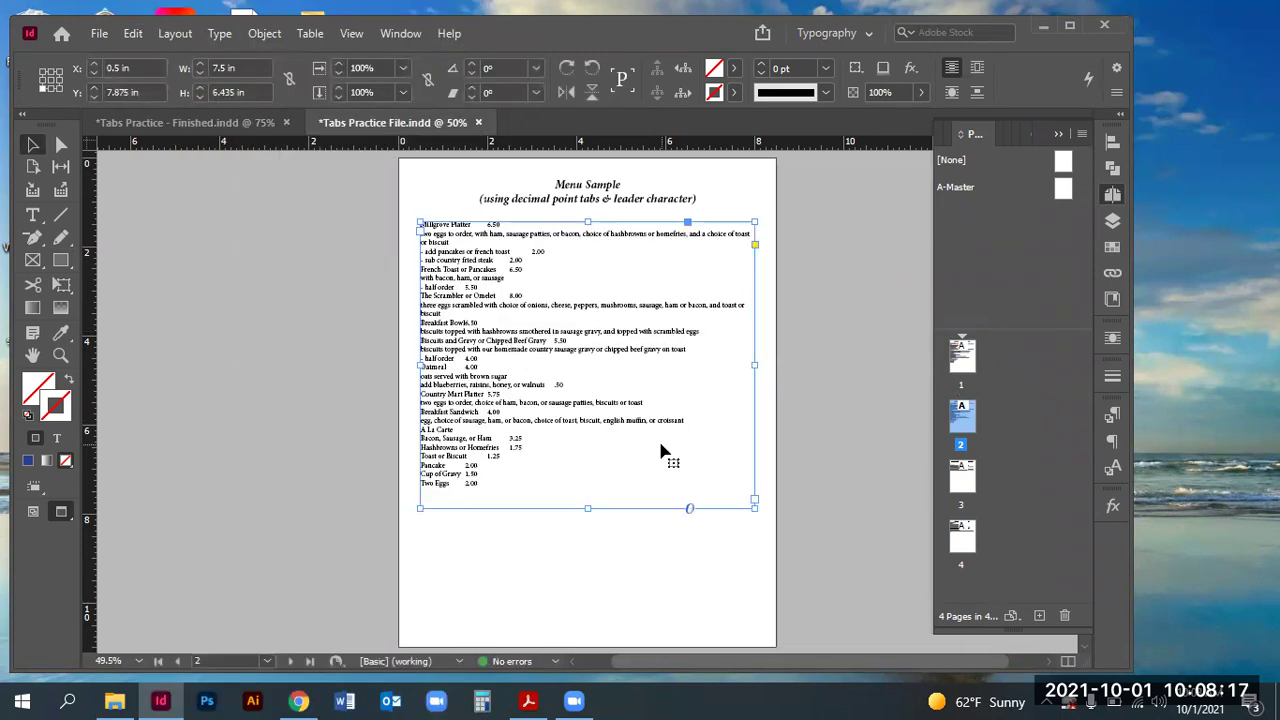
Step: Examine the leader dots, indents and price alignment of the Menu Sample in the Tabs Practice - Finished document
{"action": "key", "text": "z"}
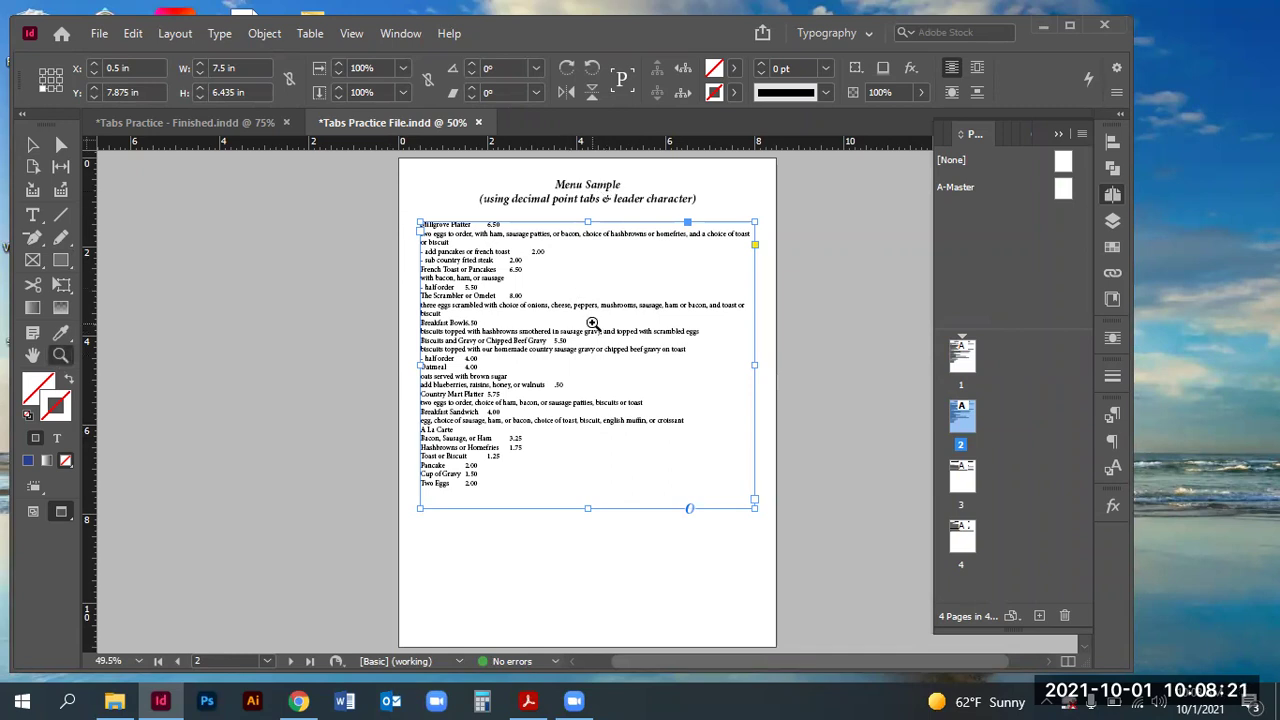
{"action": "left_click_drag", "start_coordinate": [393, 208], "coordinate": [791, 477]}
{"action": "left_click", "coordinate": [190, 123]}
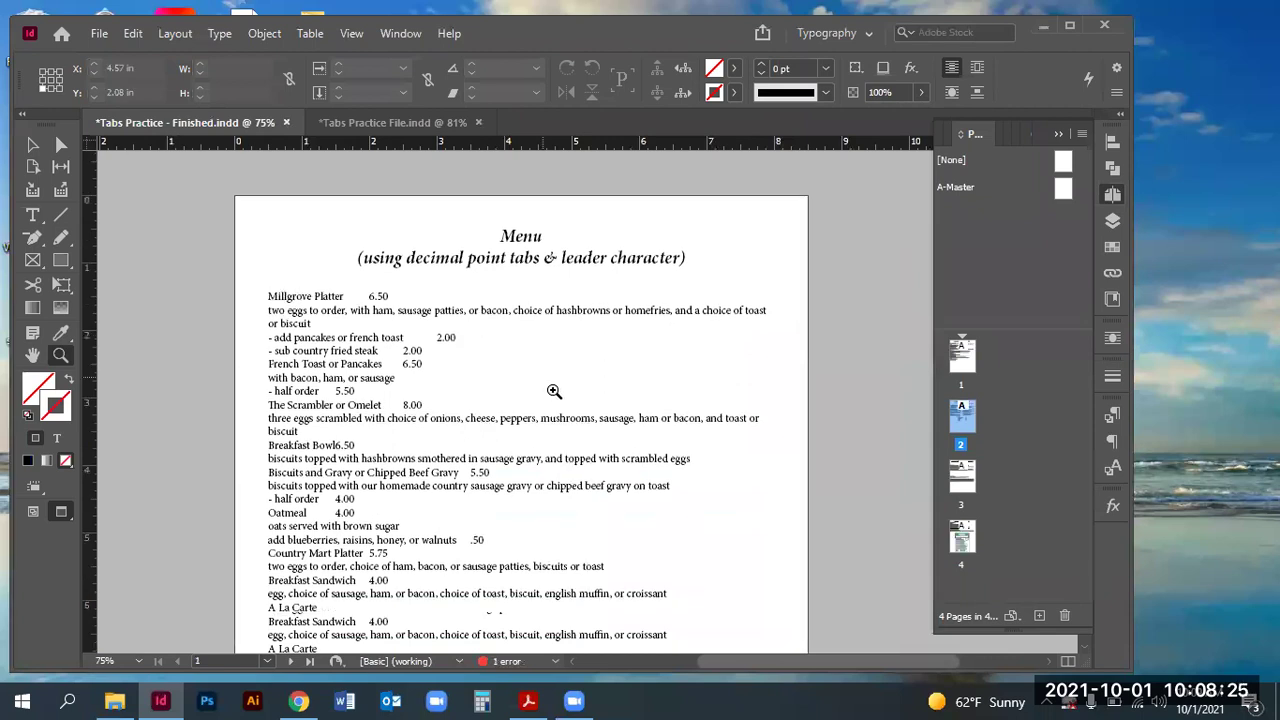
{"action": "scroll", "coordinate": [548, 410], "scroll_direction": "up", "scroll_amount": 3}
{"action": "scroll", "coordinate": [546, 430], "scroll_direction": "down", "scroll_amount": 5}
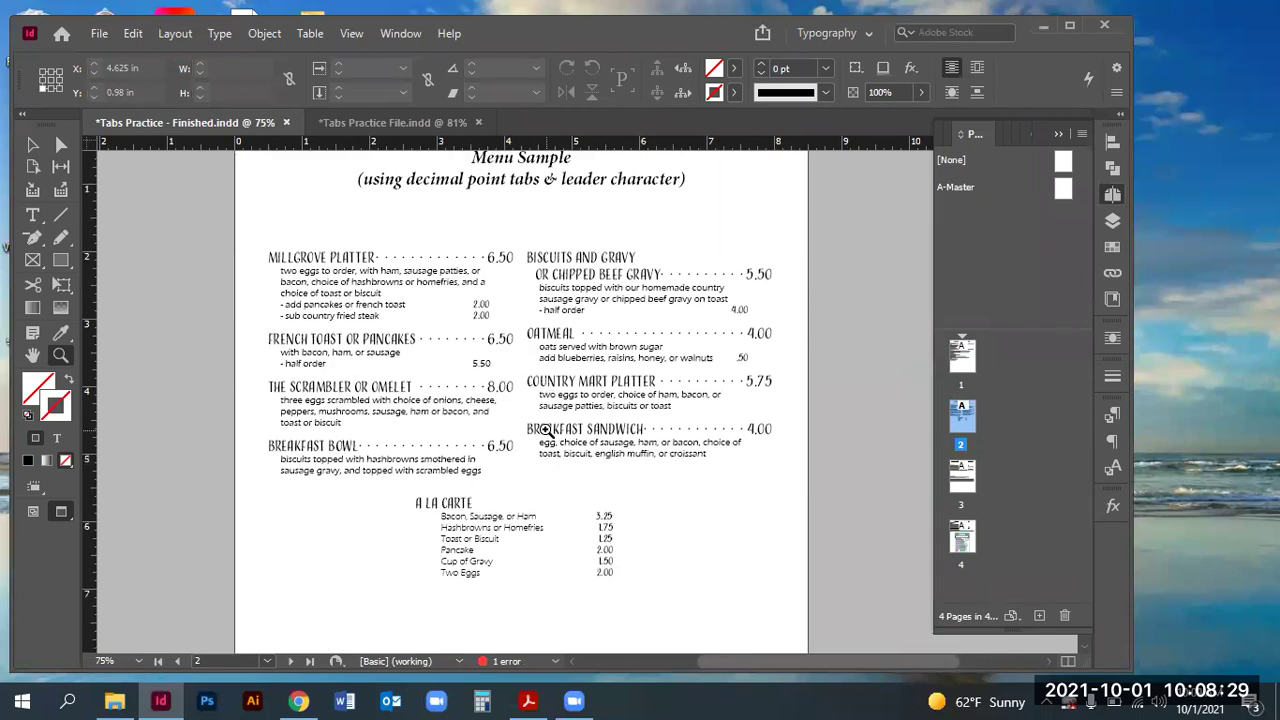
{"action": "left_click_drag", "start_coordinate": [225, 217], "coordinate": [471, 402]}
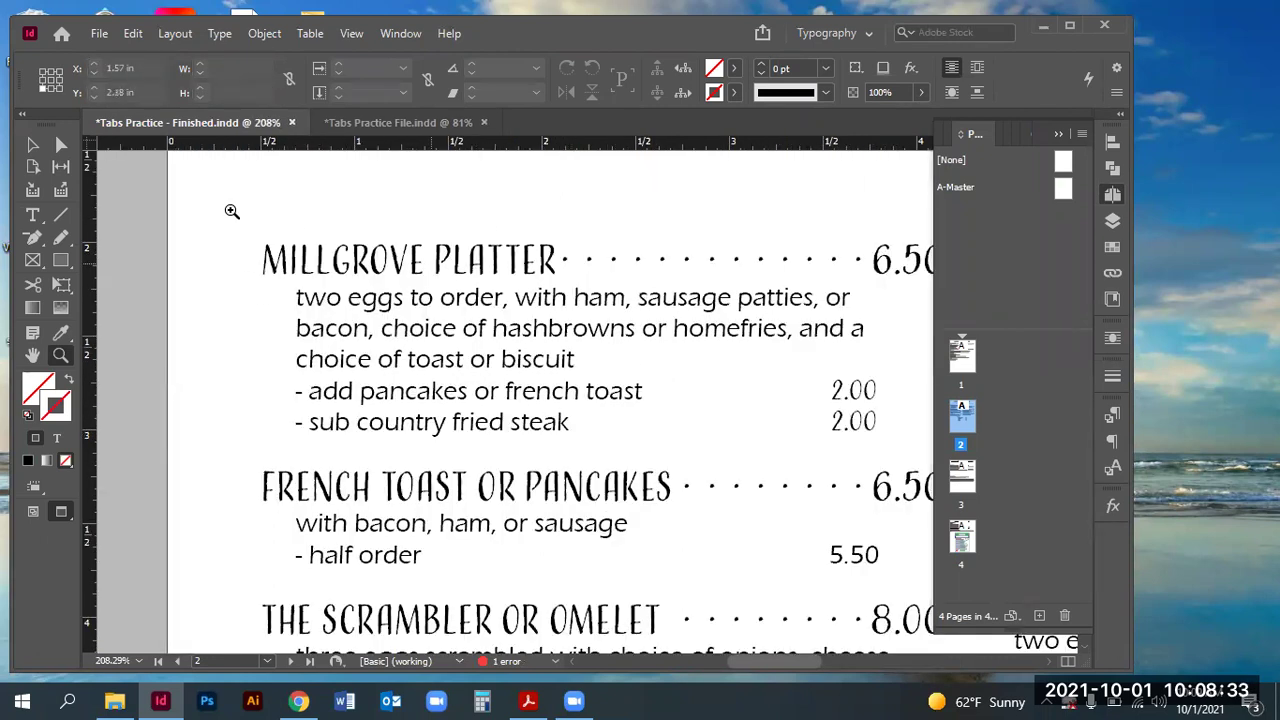
{"action": "left_click", "coordinate": [44, 146]}
{"action": "scroll", "coordinate": [600, 350], "scroll_direction": "right", "scroll_amount": 3}
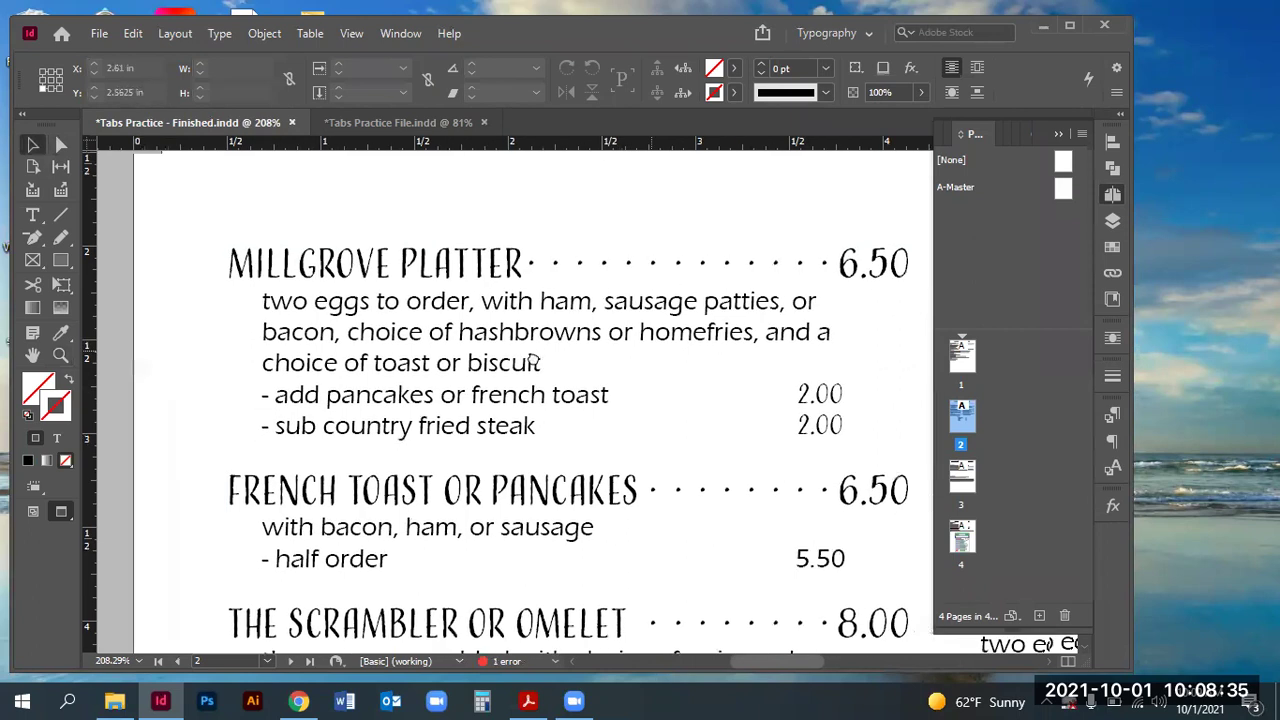
{"action": "scroll", "coordinate": [563, 355], "scroll_direction": "left", "scroll_amount": 1}
Step: Return to Tabs Practice File, frame the pasted menu text on page 2 in view and widen the application window
{"action": "left_click", "coordinate": [392, 123]}
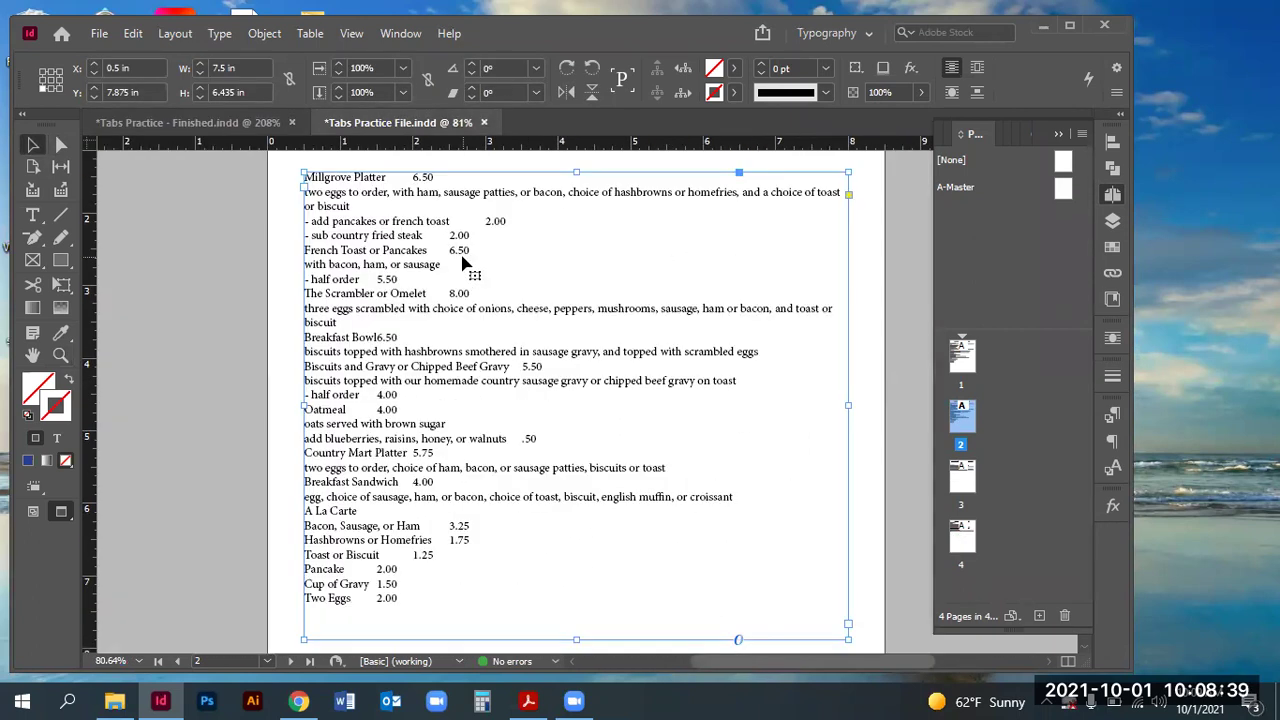
{"action": "key", "text": "ctrl+minus"}
{"action": "key", "text": "ctrl+minus"}
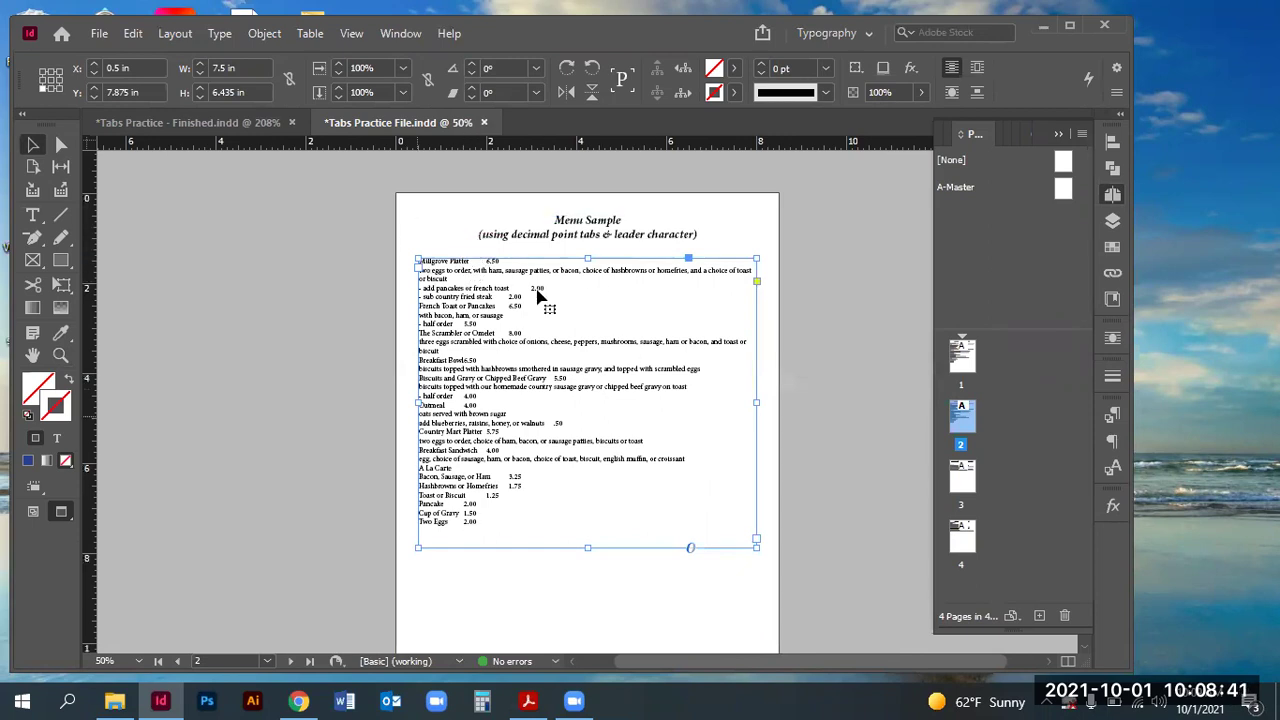
{"action": "left_click", "coordinate": [59, 357]}
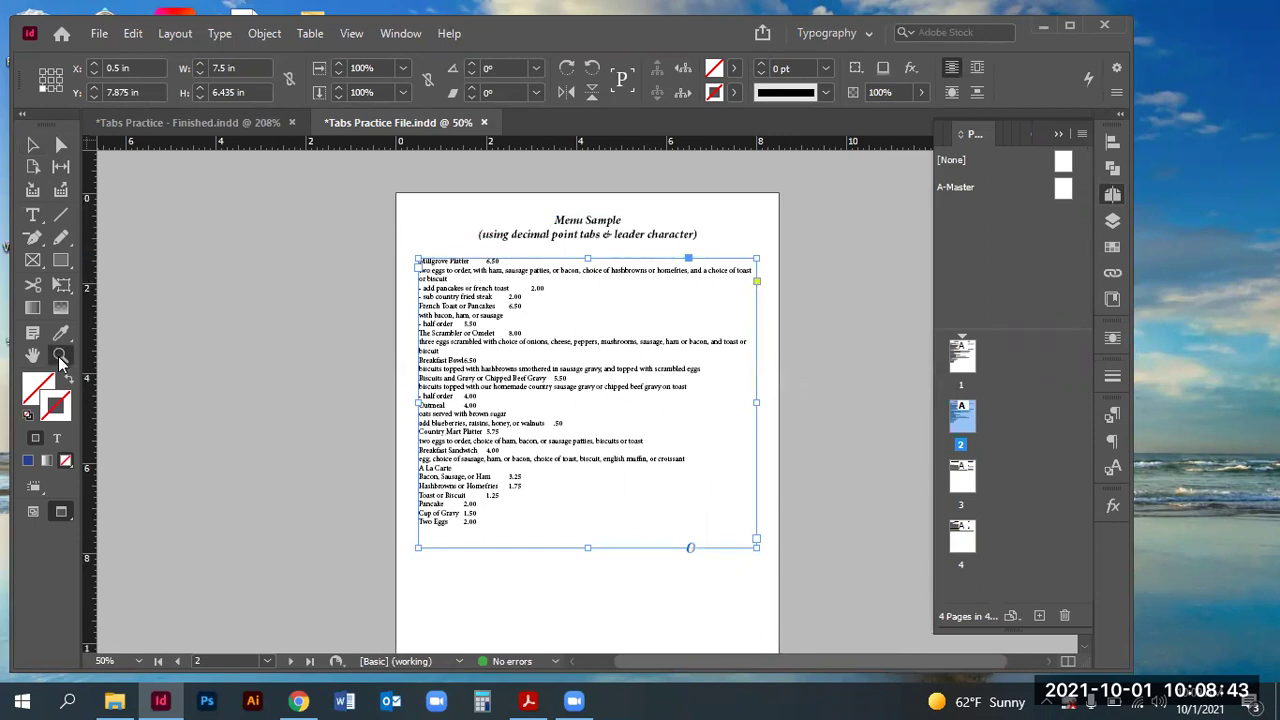
{"action": "left_click_drag", "start_coordinate": [358, 235], "coordinate": [825, 571]}
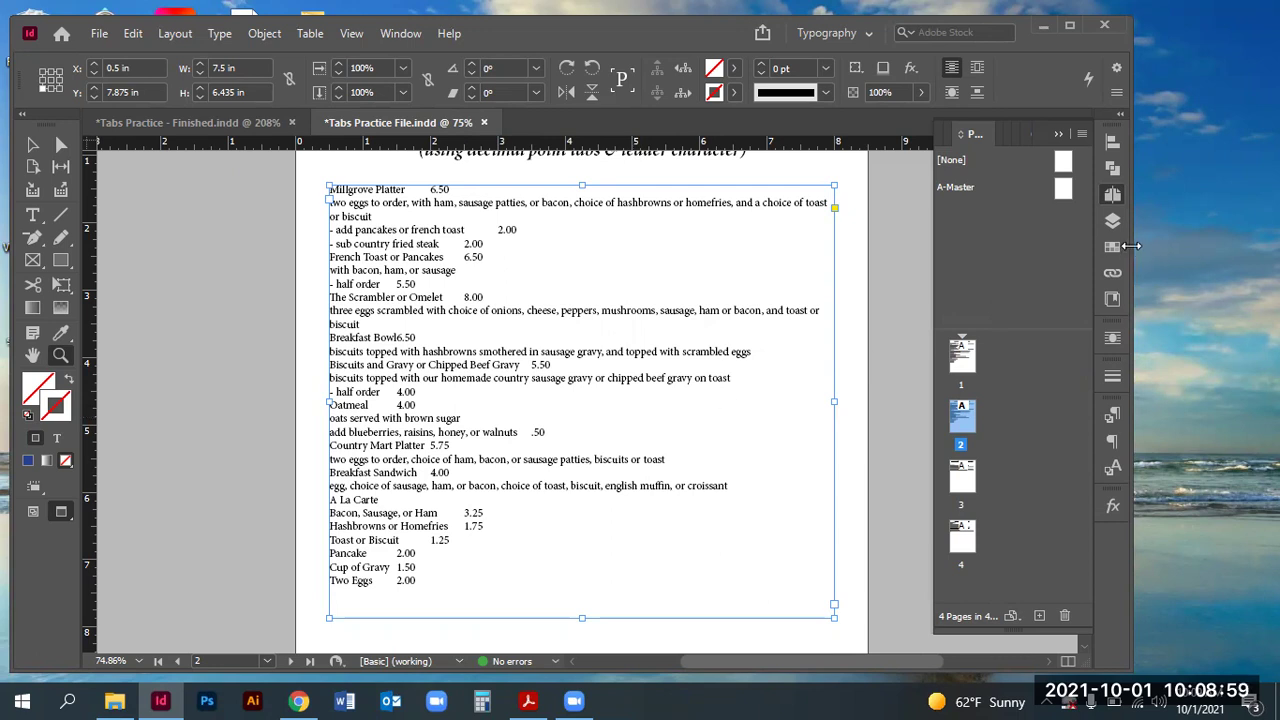
{"action": "left_click_drag", "start_coordinate": [1130, 246], "coordinate": [1279, 246]}
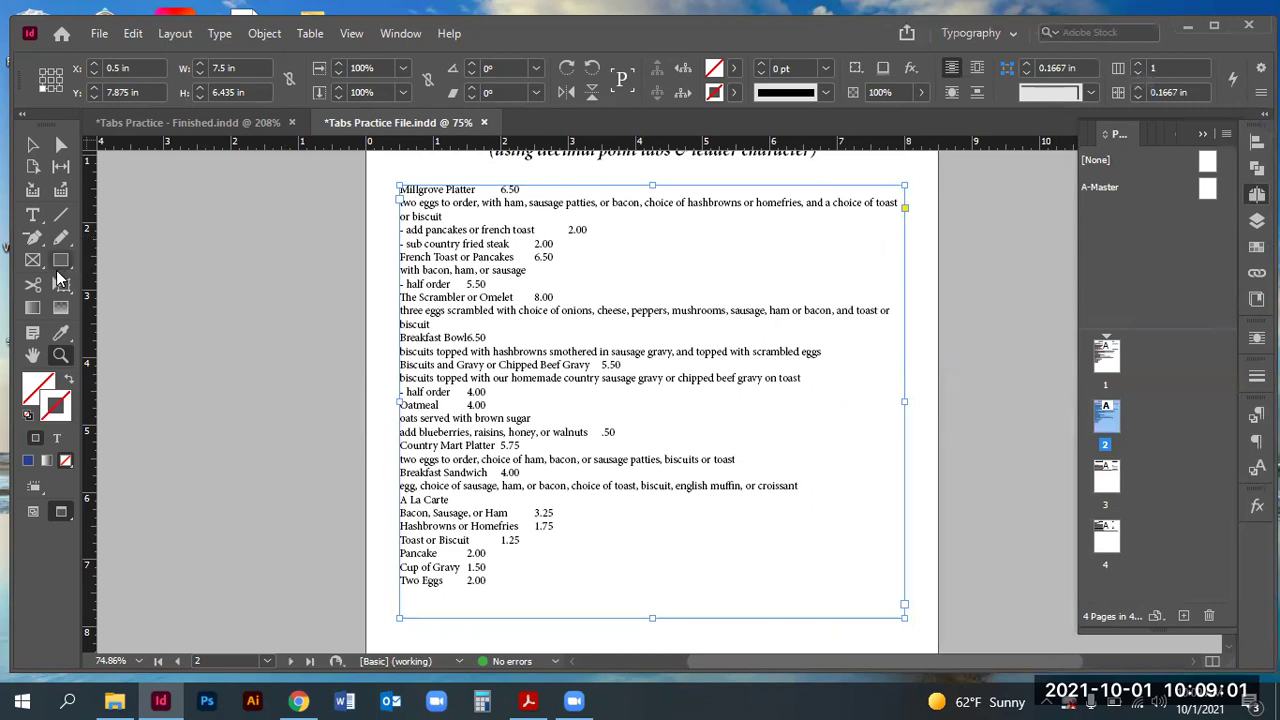
Step: Switch from the Selection tool to the Type tool with the text cursor in the page 2 menu text, and widen the window further
{"action": "left_click", "coordinate": [33, 216]}
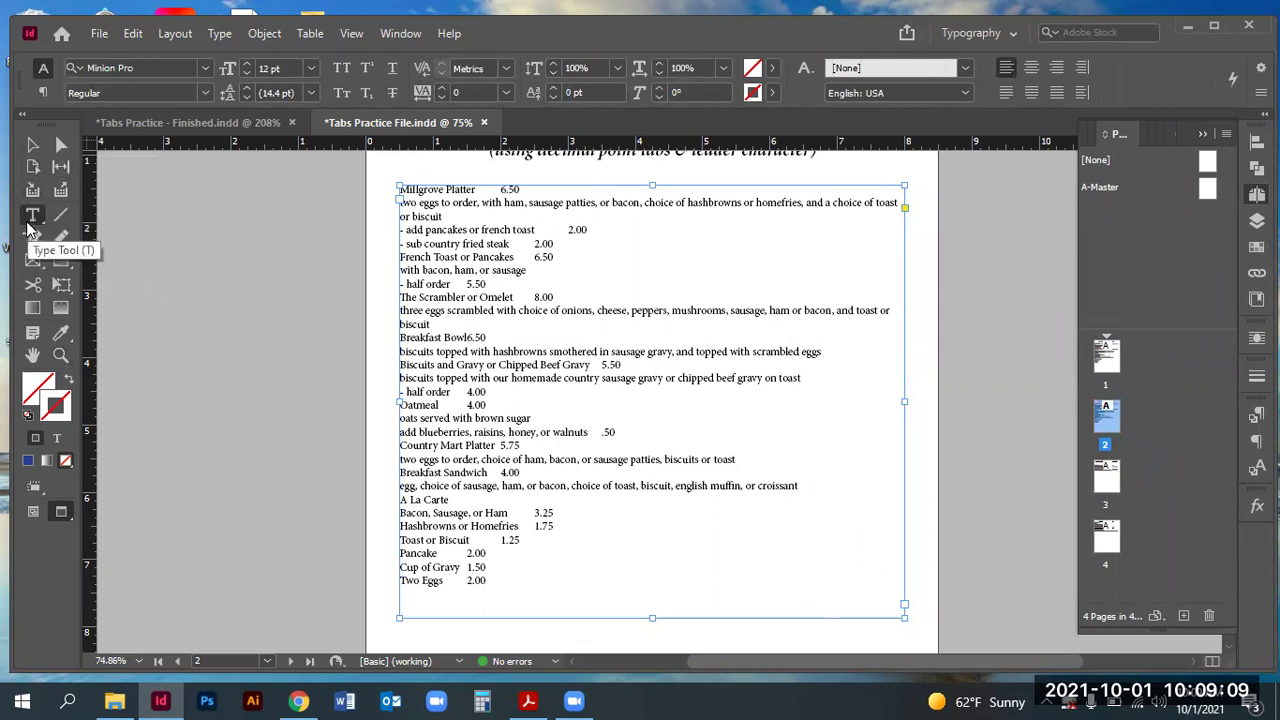
{"action": "left_click", "coordinate": [33, 145]}
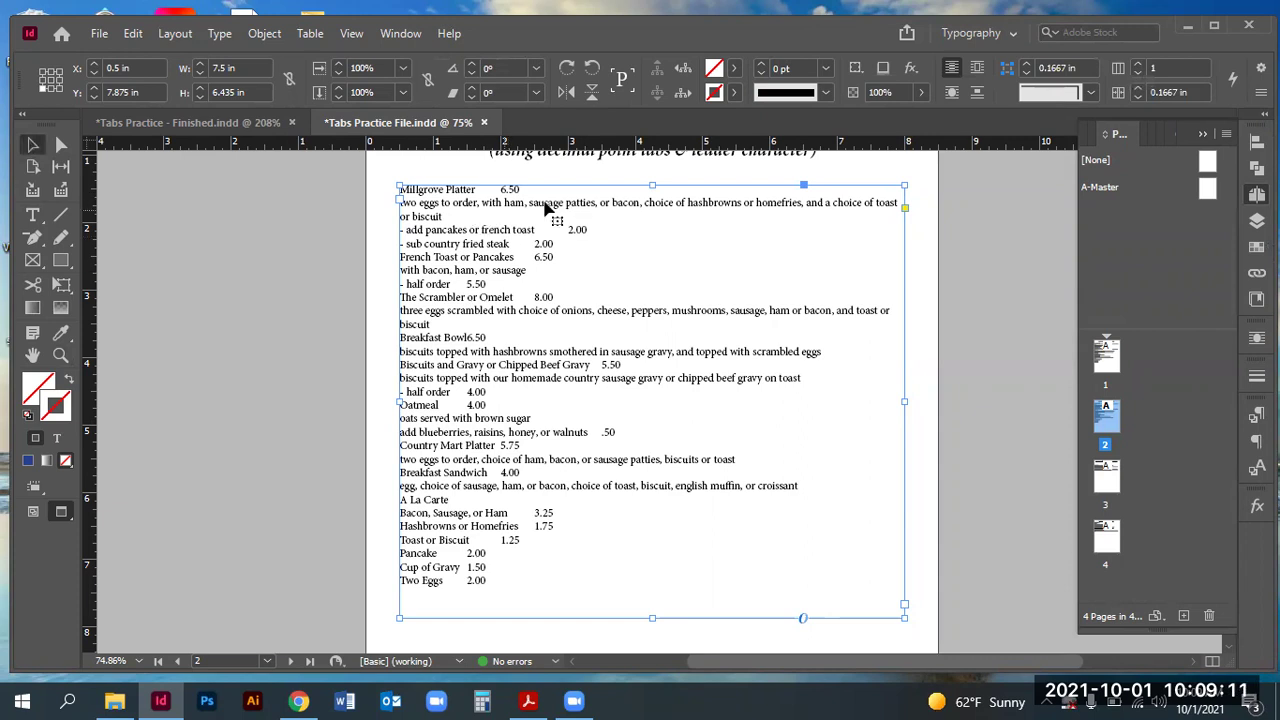
{"action": "double_click", "coordinate": [484, 203]}
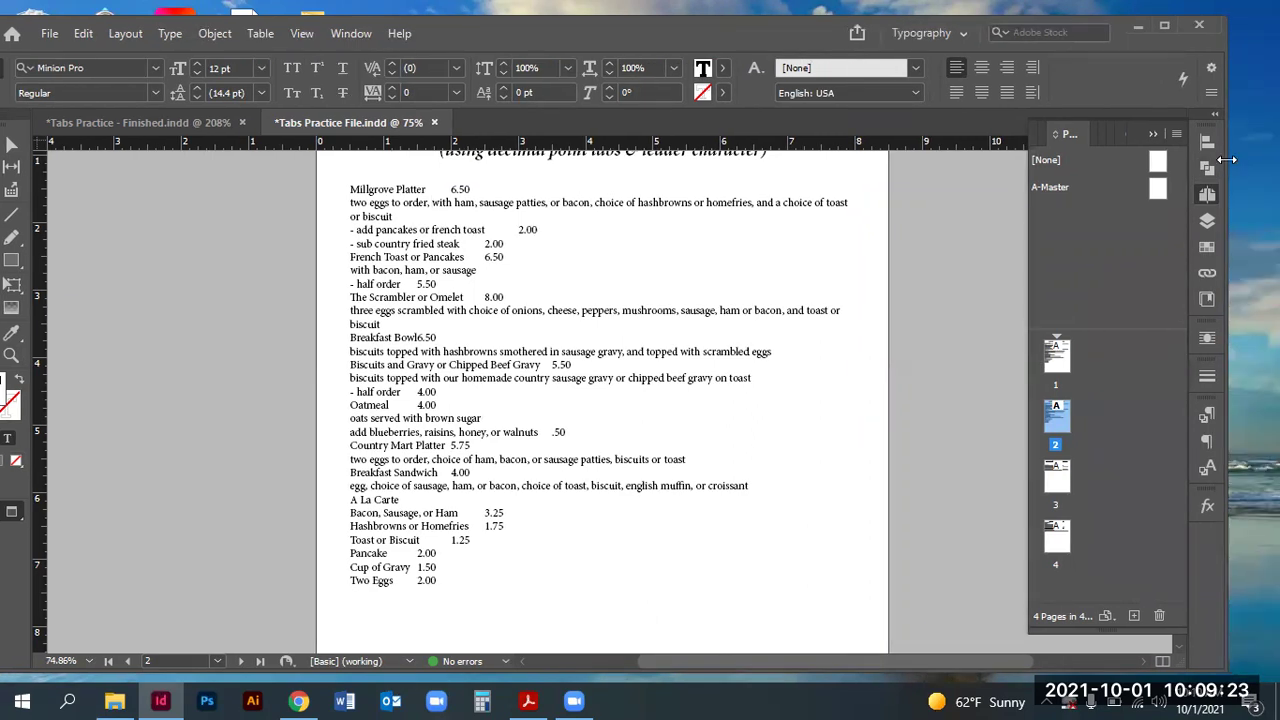
{"action": "left_click_drag", "start_coordinate": [1226, 160], "coordinate": [1272, 160]}
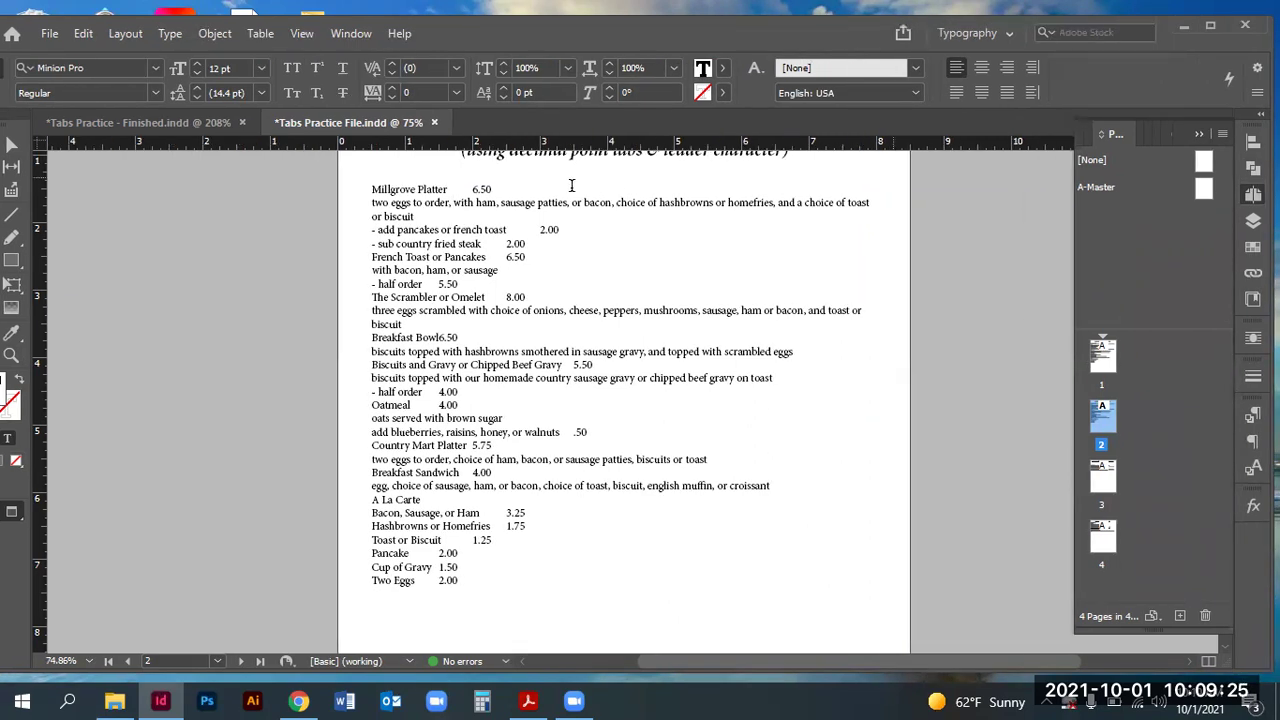
{"action": "left_click", "coordinate": [418, 222]}
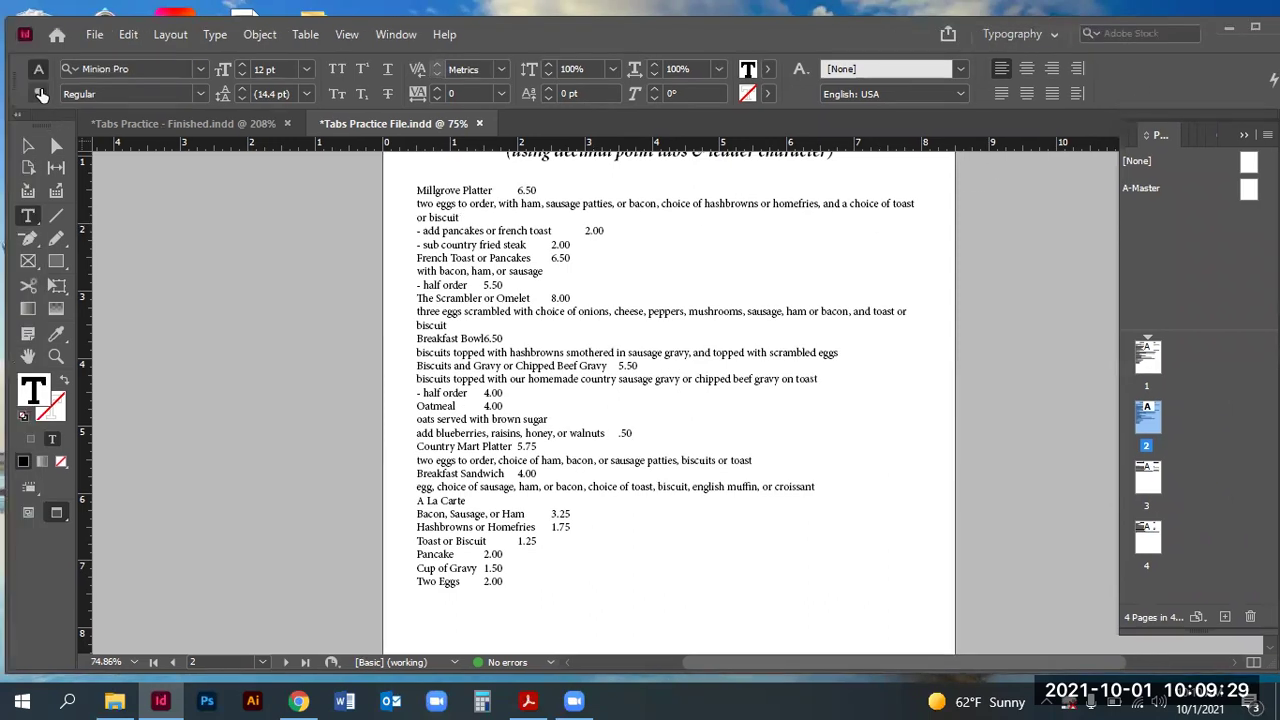
Step: Reposition and widen the application window to expose the column settings, and split the page 2 menu text frame into 2 columns
{"action": "left_click", "coordinate": [30, 93]}
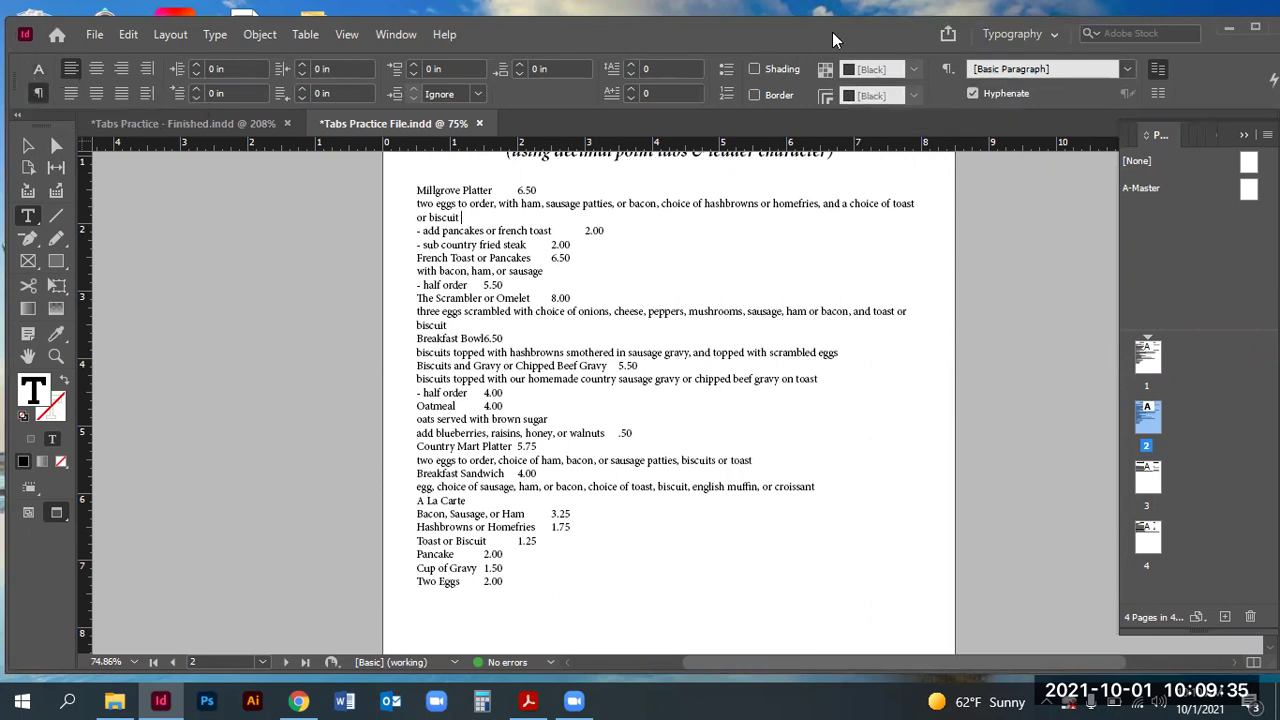
{"action": "left_click_drag", "start_coordinate": [832, 32], "coordinate": [784, 32]}
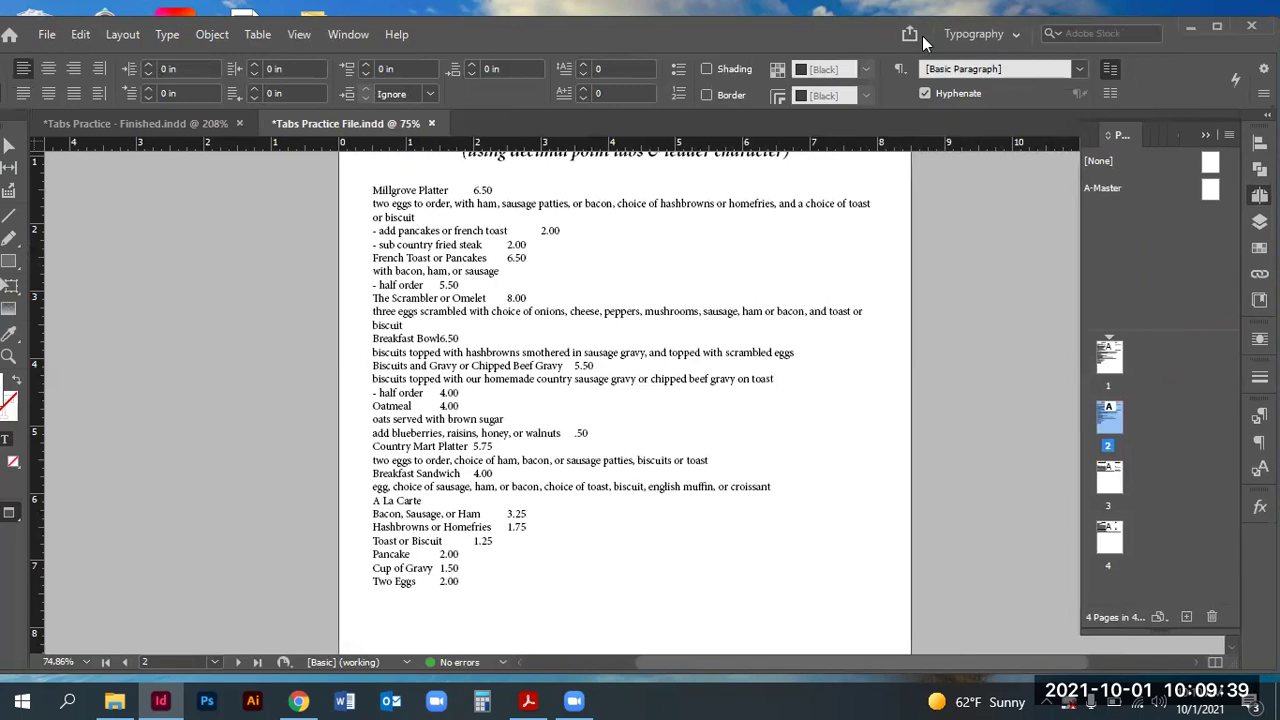
{"action": "left_click_drag", "start_coordinate": [922, 36], "coordinate": [858, 40]}
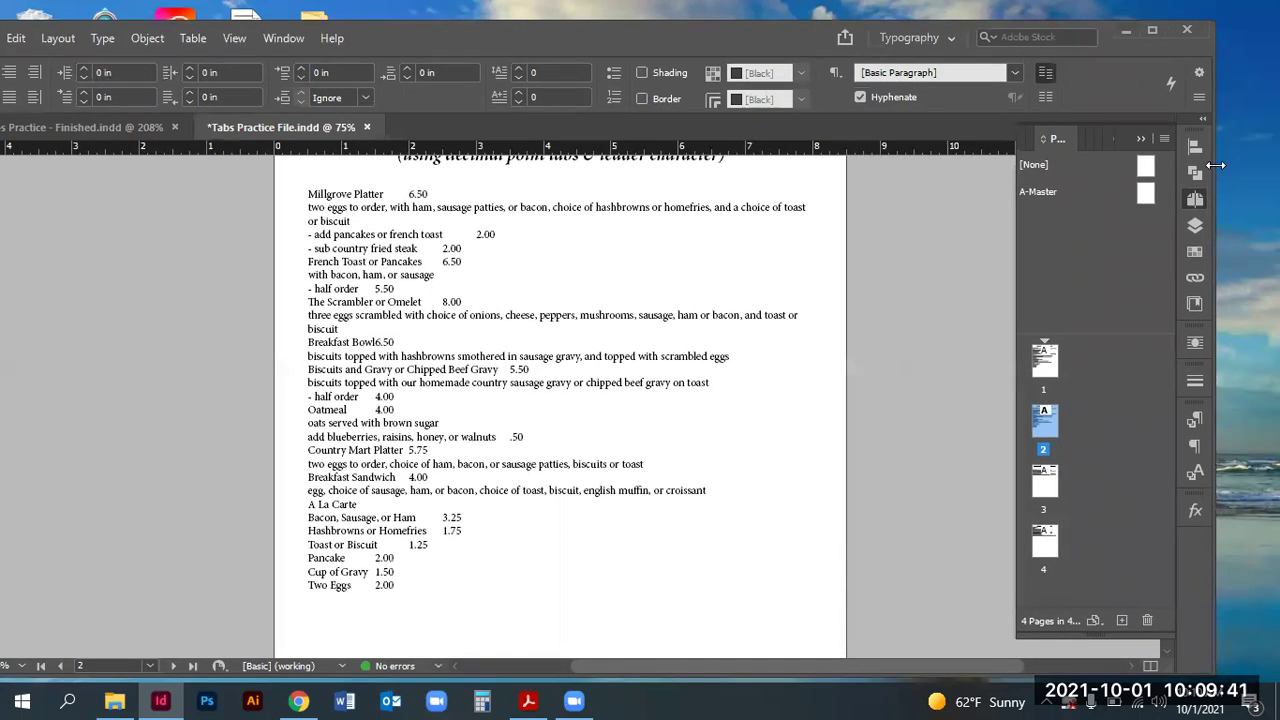
{"action": "left_click_drag", "start_coordinate": [1216, 165], "coordinate": [1271, 165]}
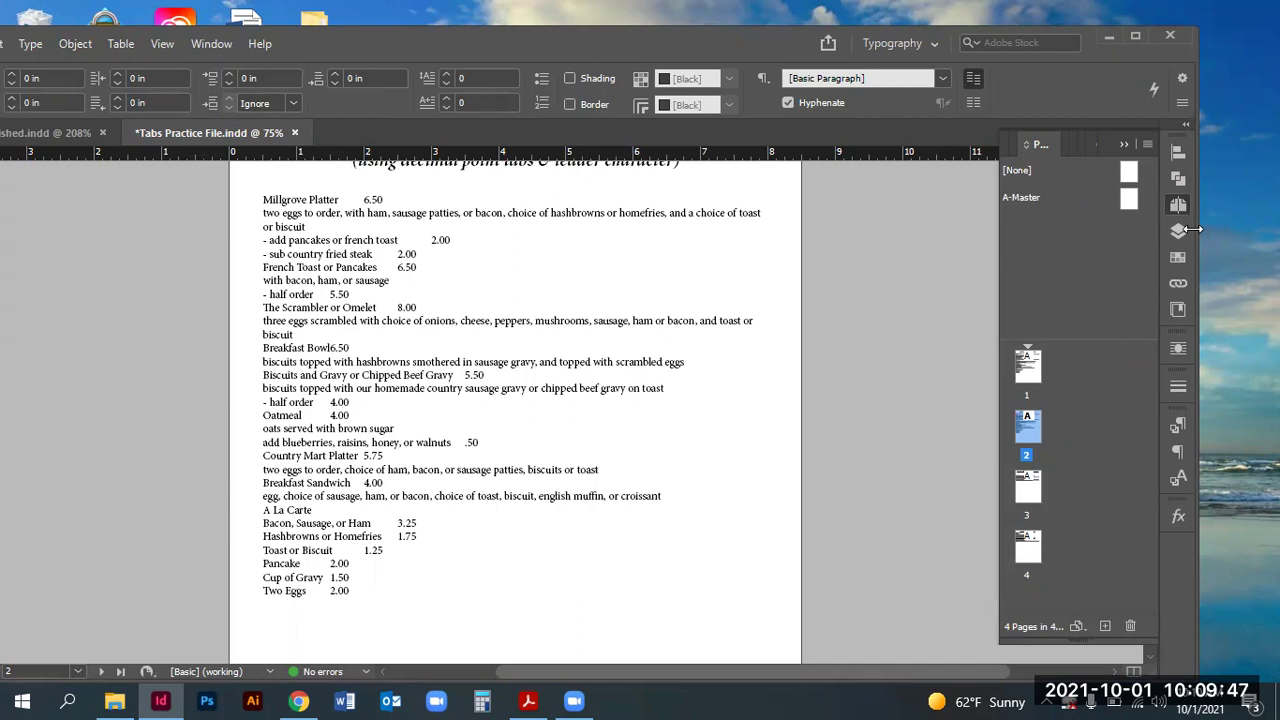
{"action": "left_click_drag", "start_coordinate": [1193, 229], "coordinate": [1265, 229]}
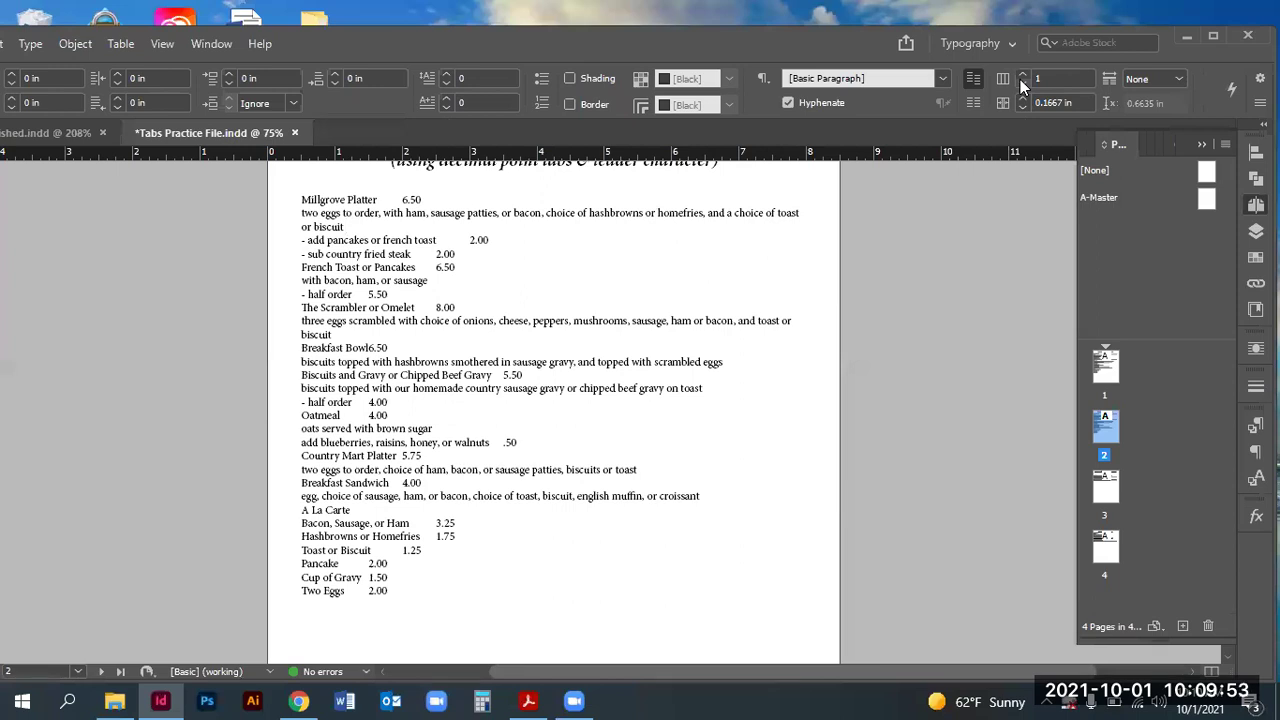
{"action": "left_click", "coordinate": [975, 80]}
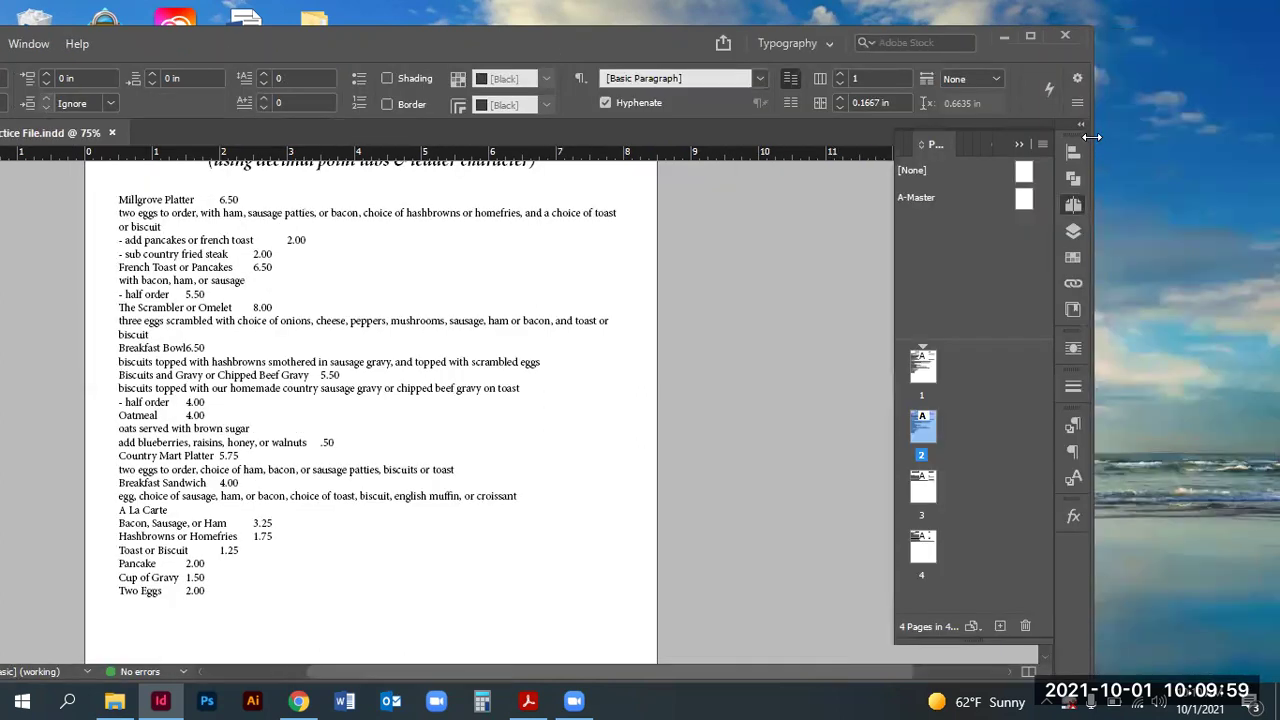
{"action": "left_click_drag", "start_coordinate": [1091, 137], "coordinate": [1124, 137]}
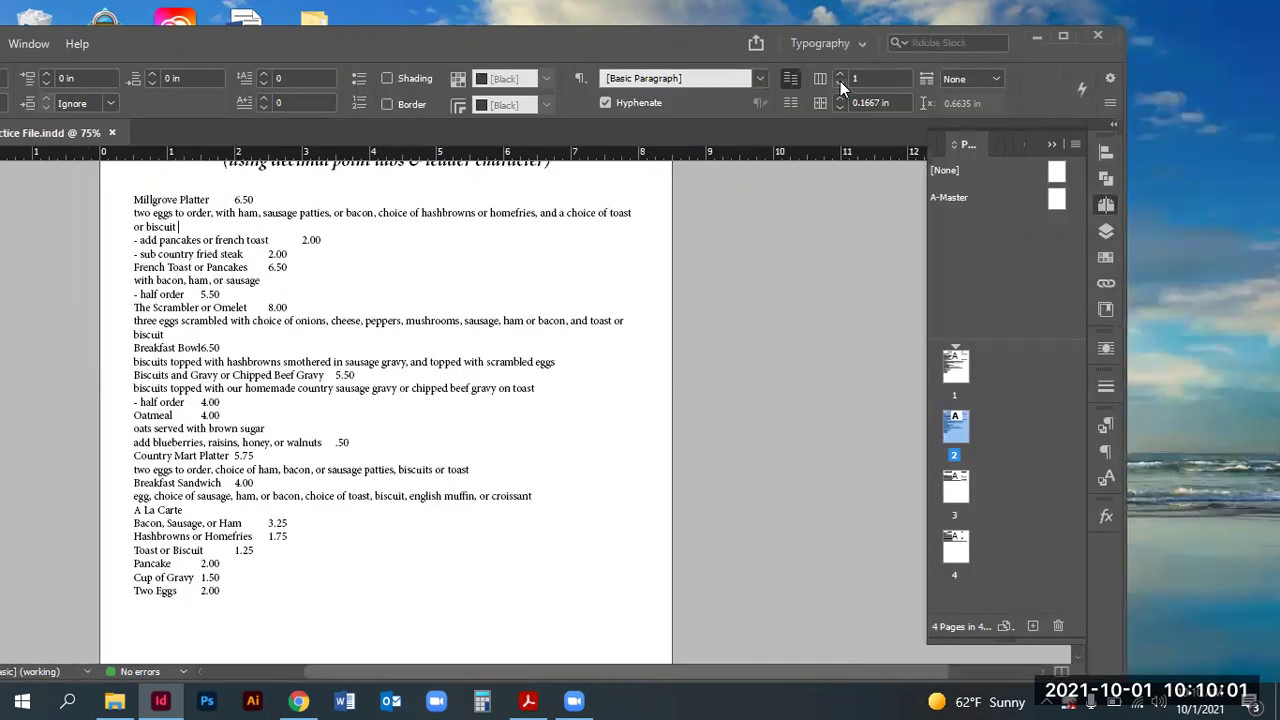
{"action": "left_click", "coordinate": [839, 75]}
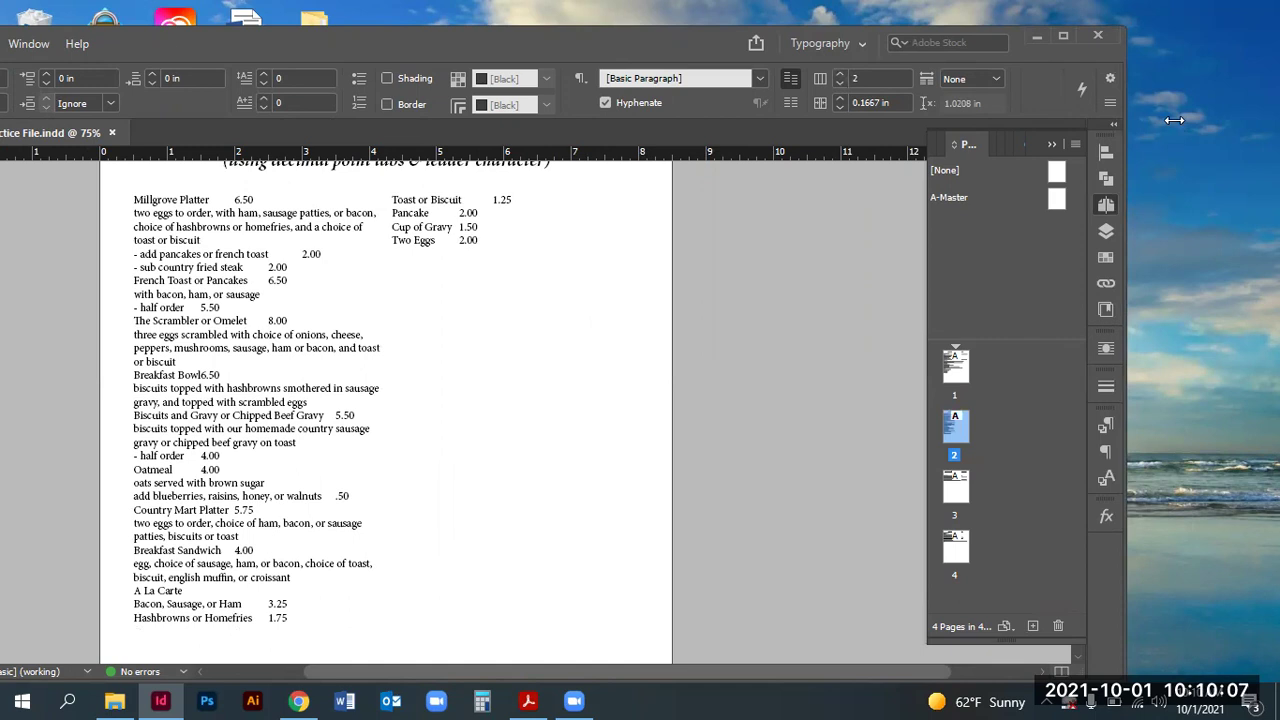
{"action": "left_click_drag", "start_coordinate": [1174, 120], "coordinate": [880, 120]}
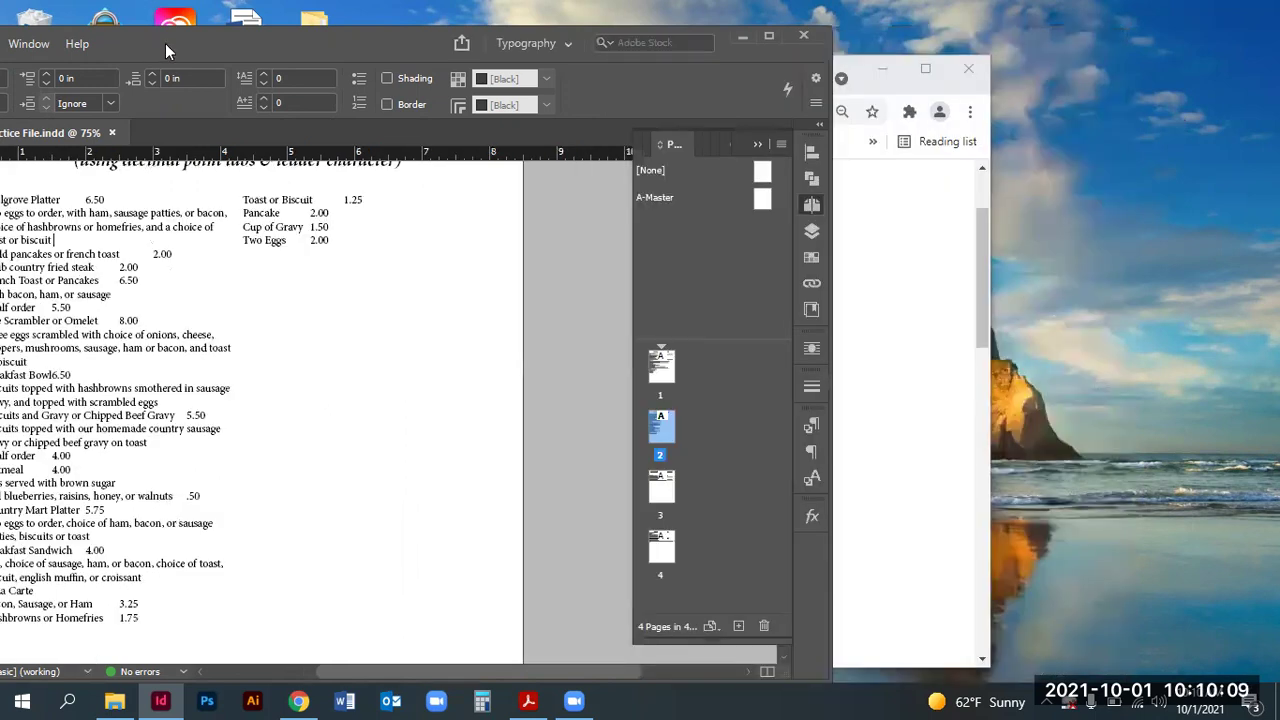
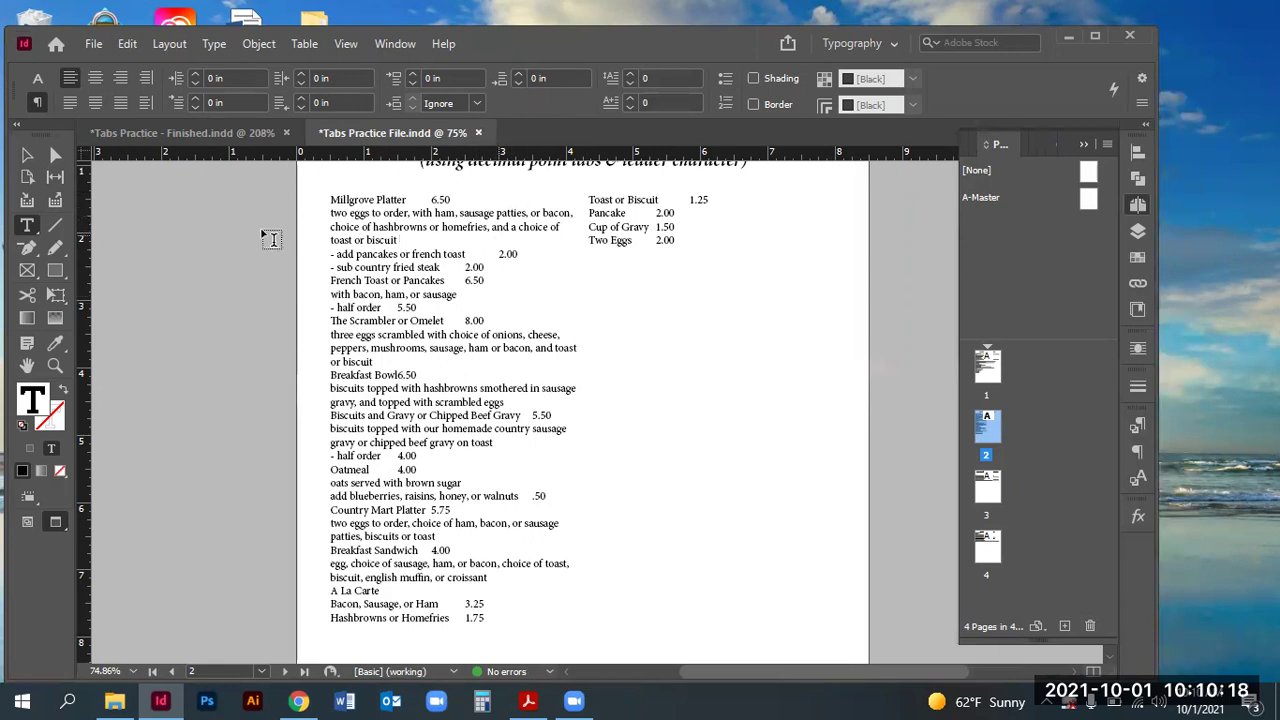
Step: Switch from Preview to the Normal screen mode and shorten the two-column menu text frame to about 6.06 in high
{"action": "key", "text": "Escape"}
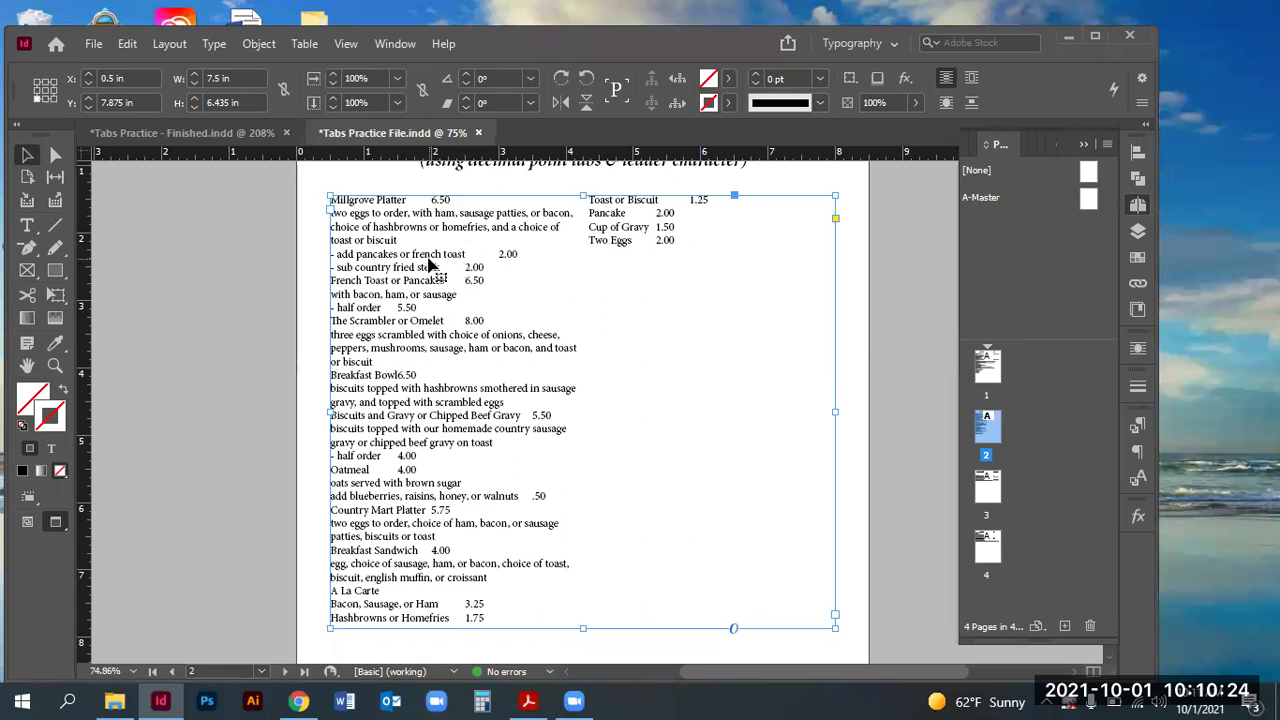
{"action": "key", "text": "w"}
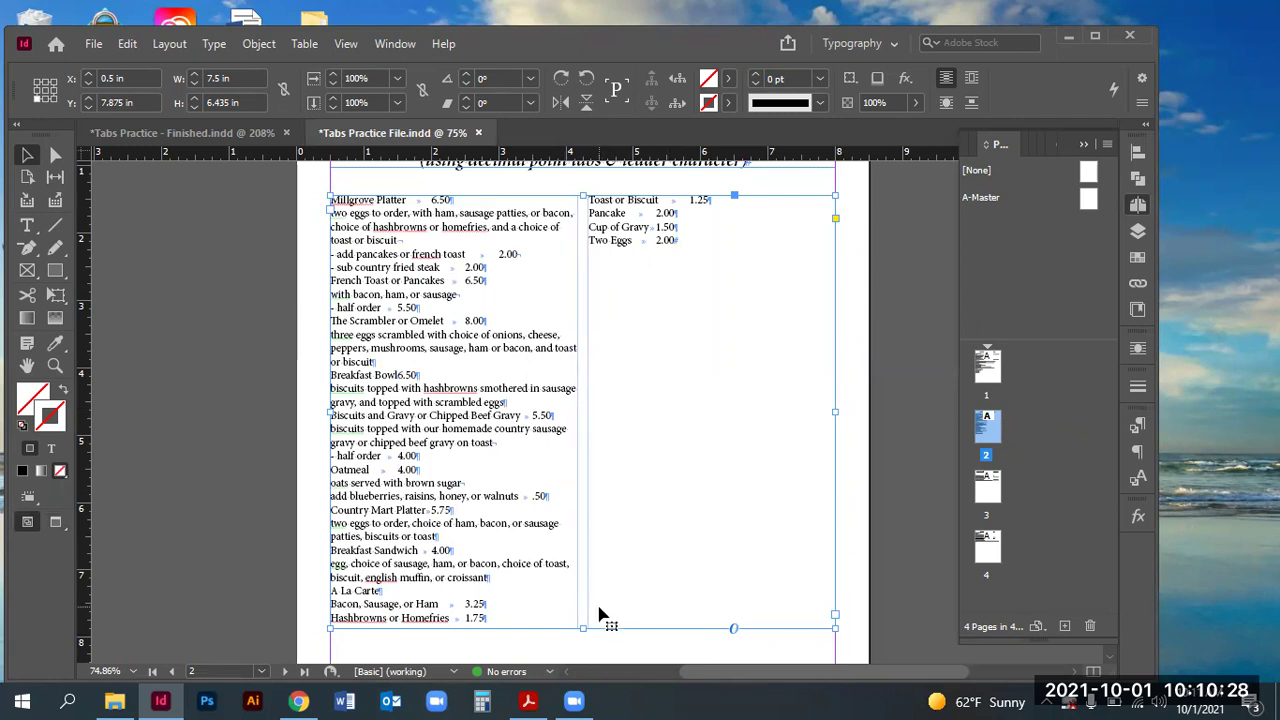
{"action": "left_click_drag", "start_coordinate": [585, 628], "coordinate": [592, 603]}
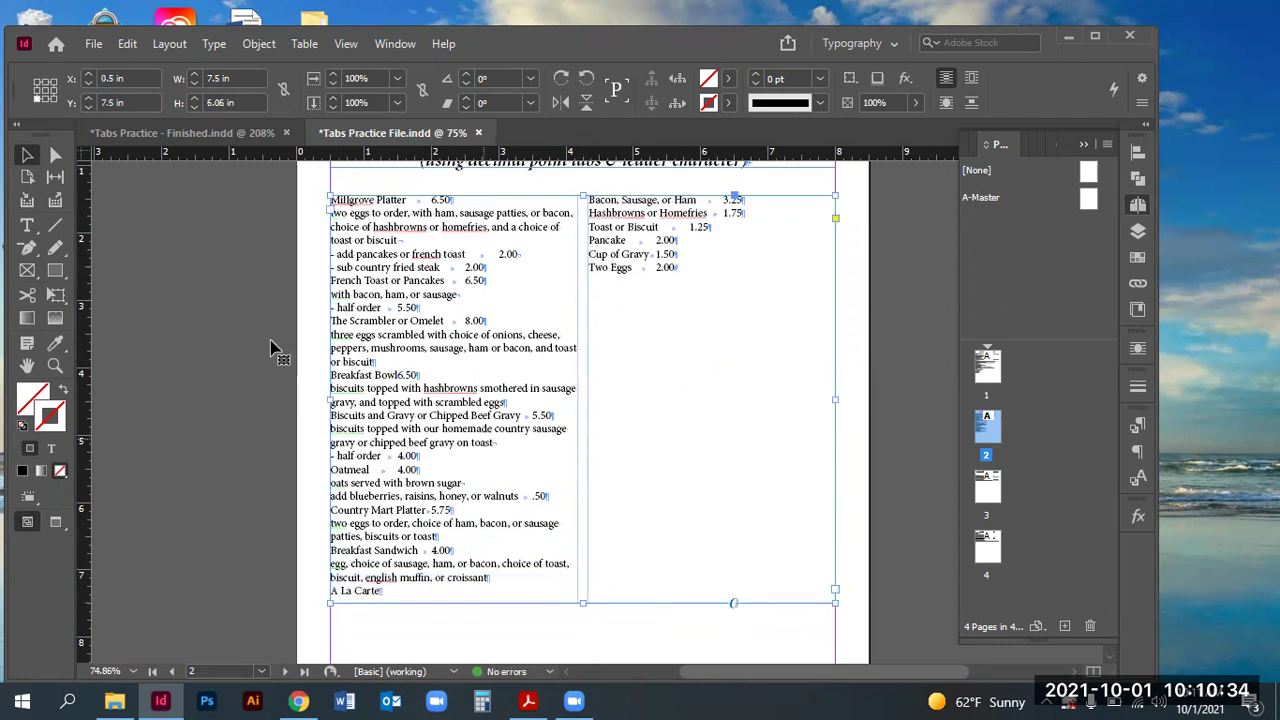
Step: Check the font and size used for the Millgrove Platter line in the Tabs Practice - Finished document
{"action": "left_click", "coordinate": [55, 365]}
{"action": "left_click_drag", "start_coordinate": [290, 160], "coordinate": [578, 311]}
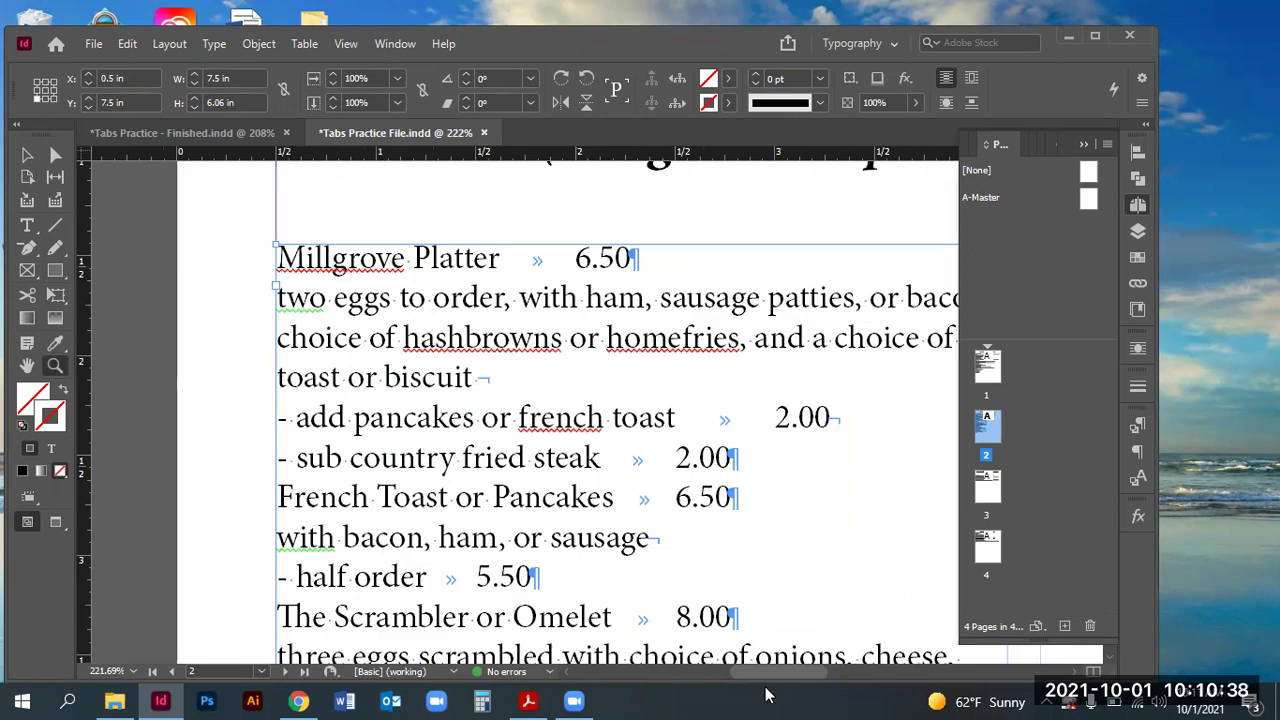
{"action": "left_click_drag", "start_coordinate": [776, 671], "coordinate": [790, 670]}
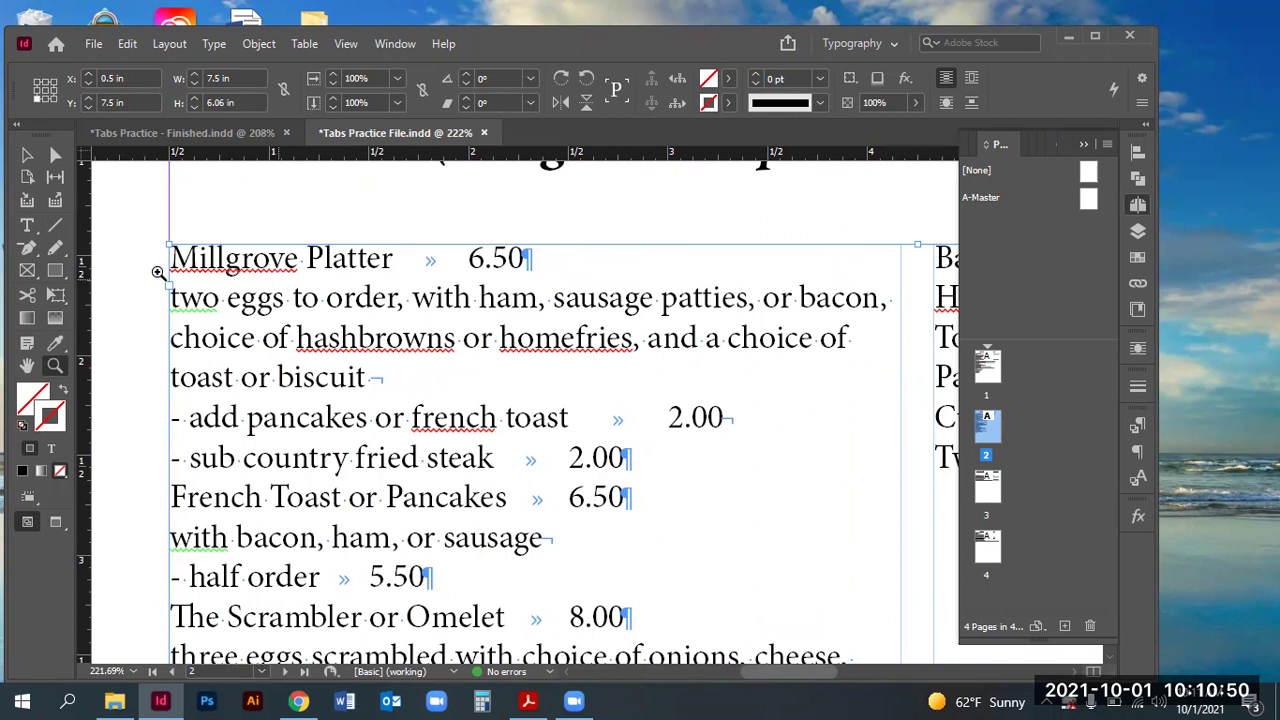
{"action": "left_click", "coordinate": [27, 224]}
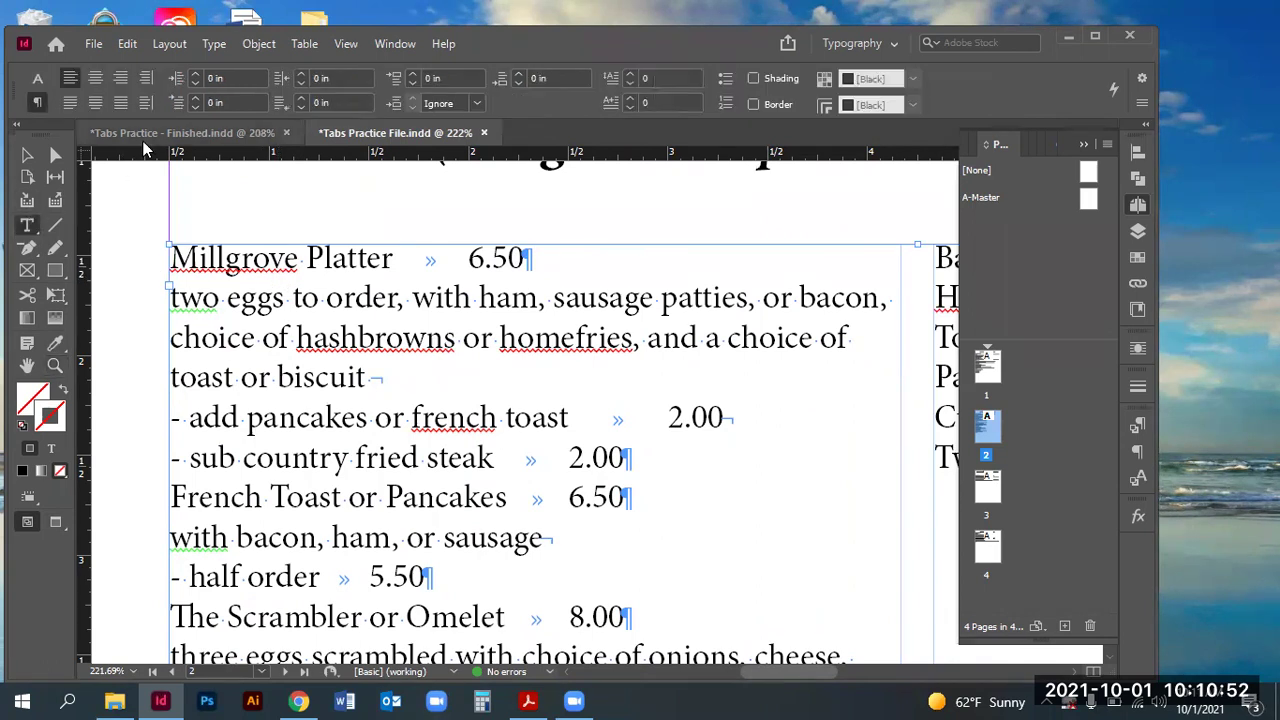
{"action": "left_click", "coordinate": [147, 133]}
{"action": "triple_click", "coordinate": [355, 265]}
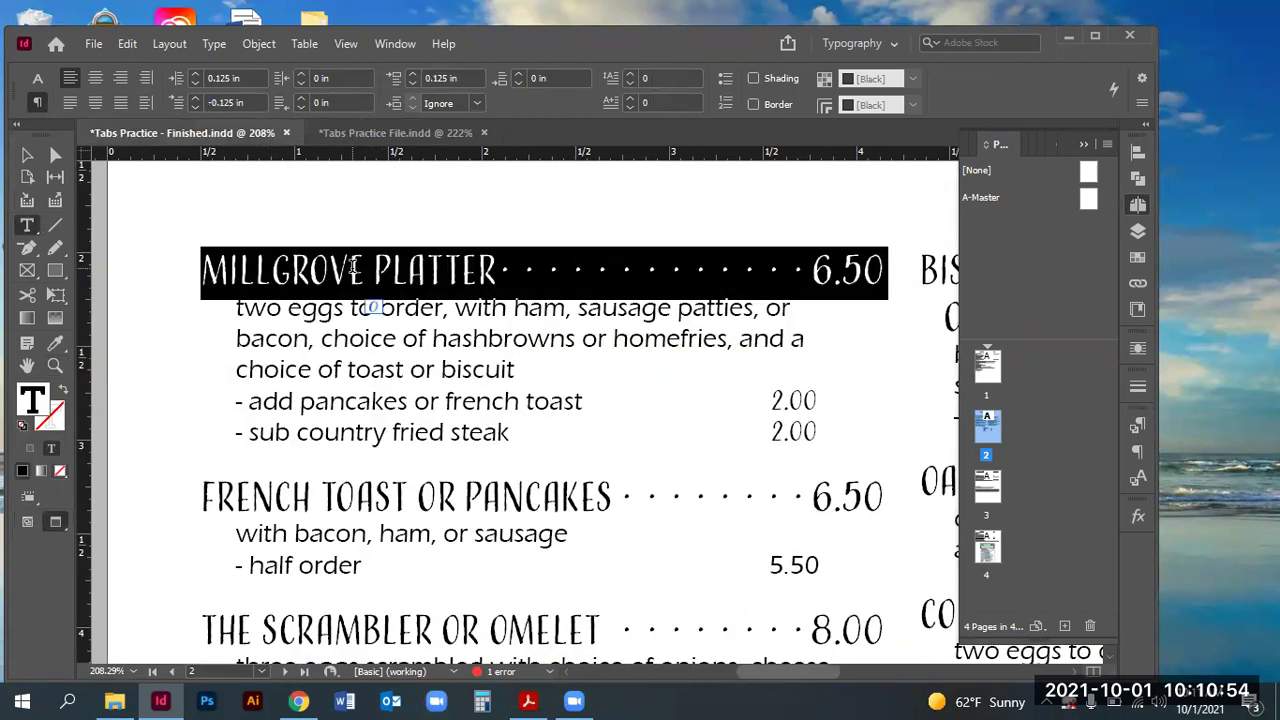
{"action": "left_click", "coordinate": [36, 78]}
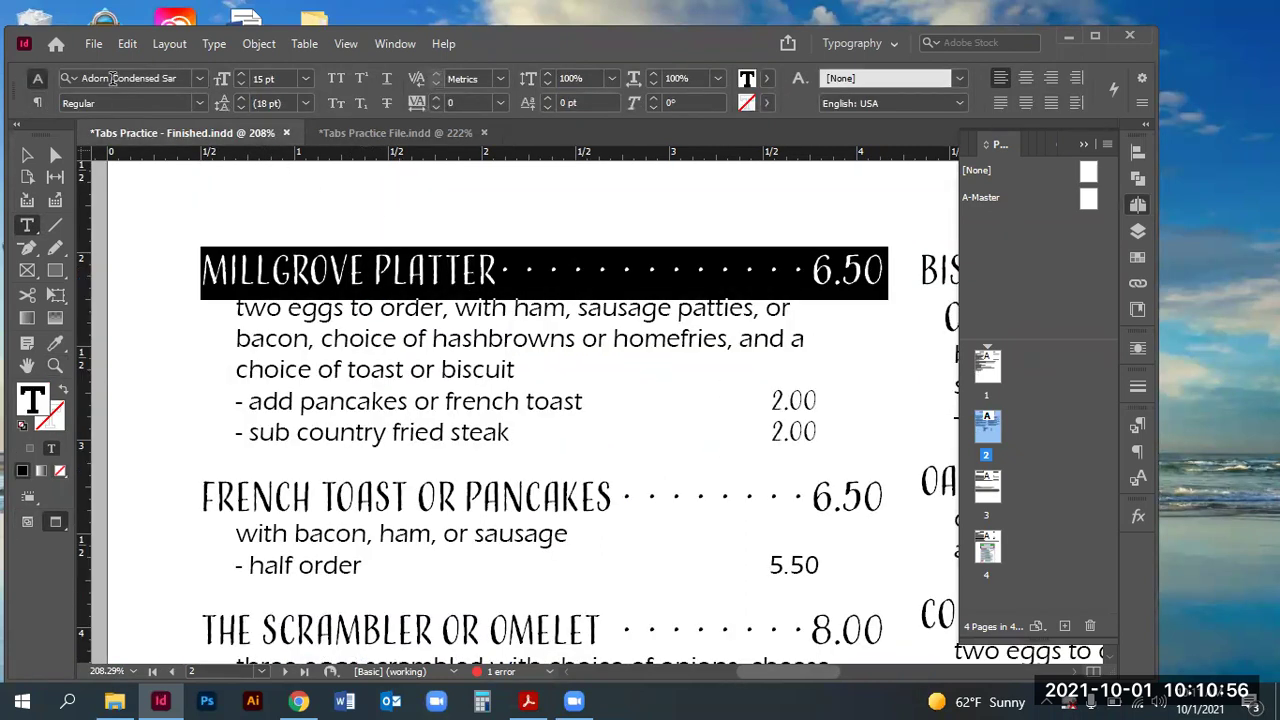
{"action": "left_click", "coordinate": [193, 79]}
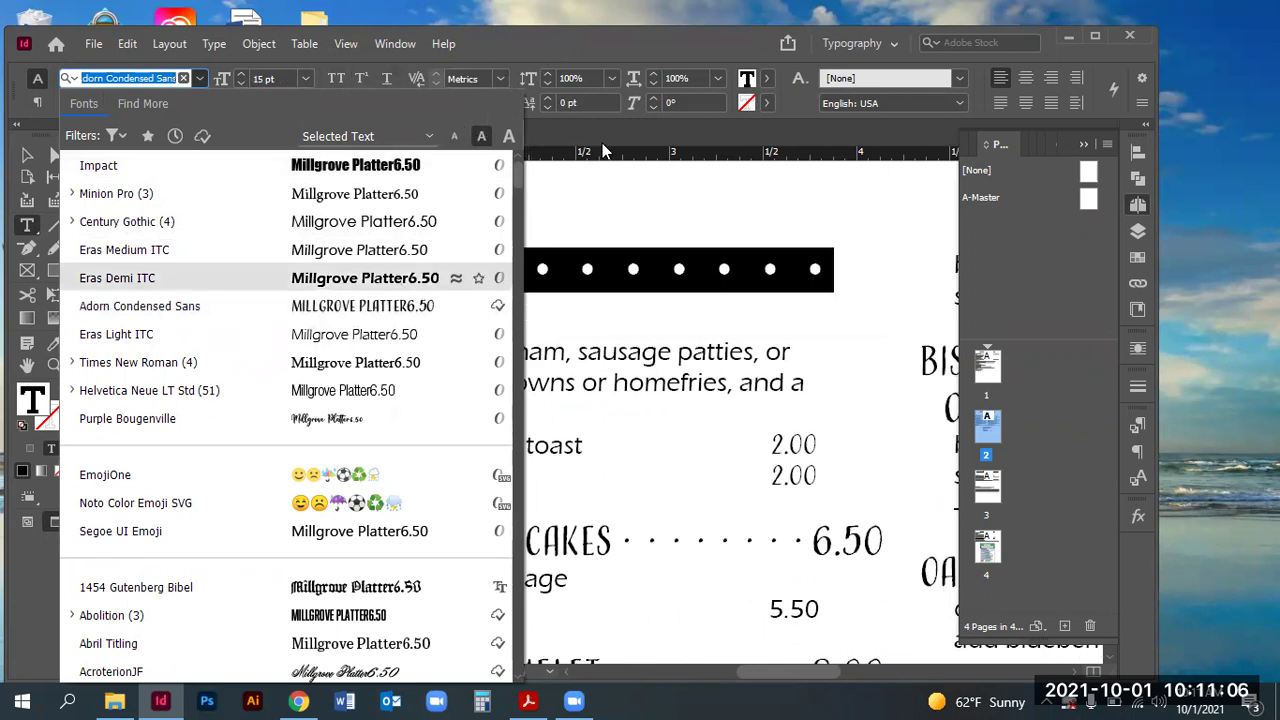
{"action": "key", "text": "Escape"}
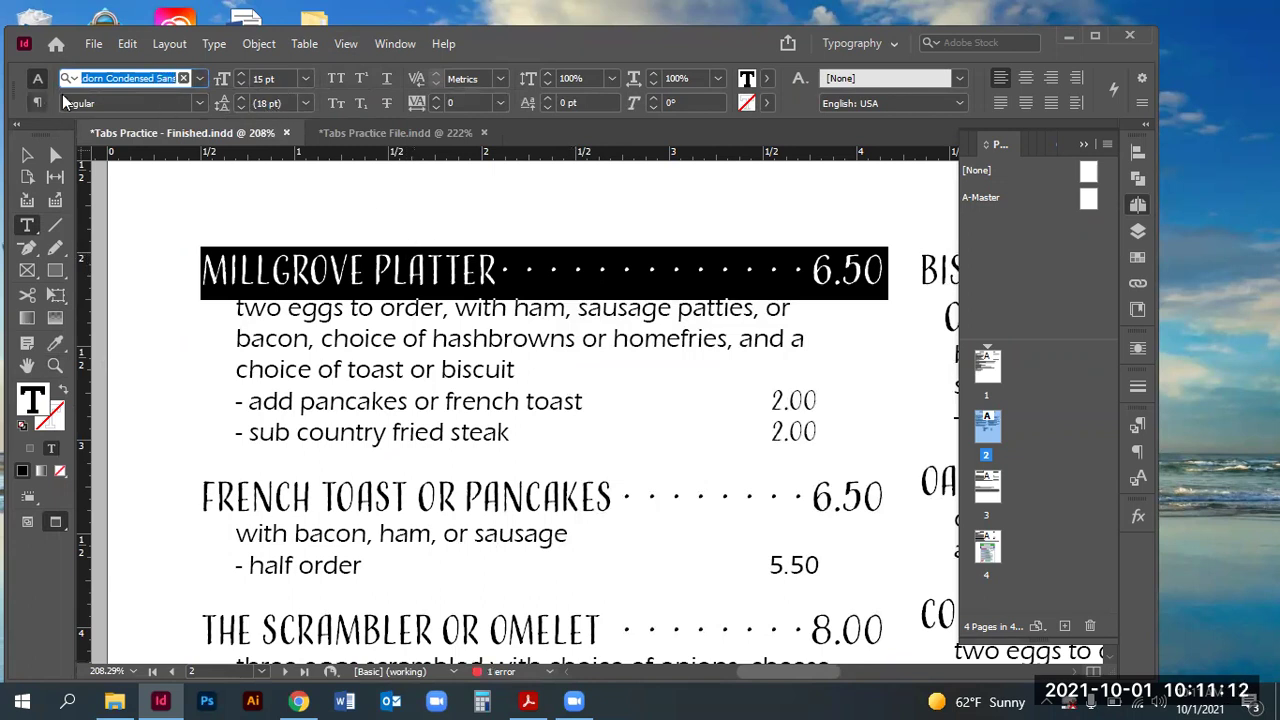
Step: In Tabs Practice File, set the Millgrove Platter line on page 2 in Adorn Condensed Sans at 15 pt
{"action": "left_click", "coordinate": [367, 132]}
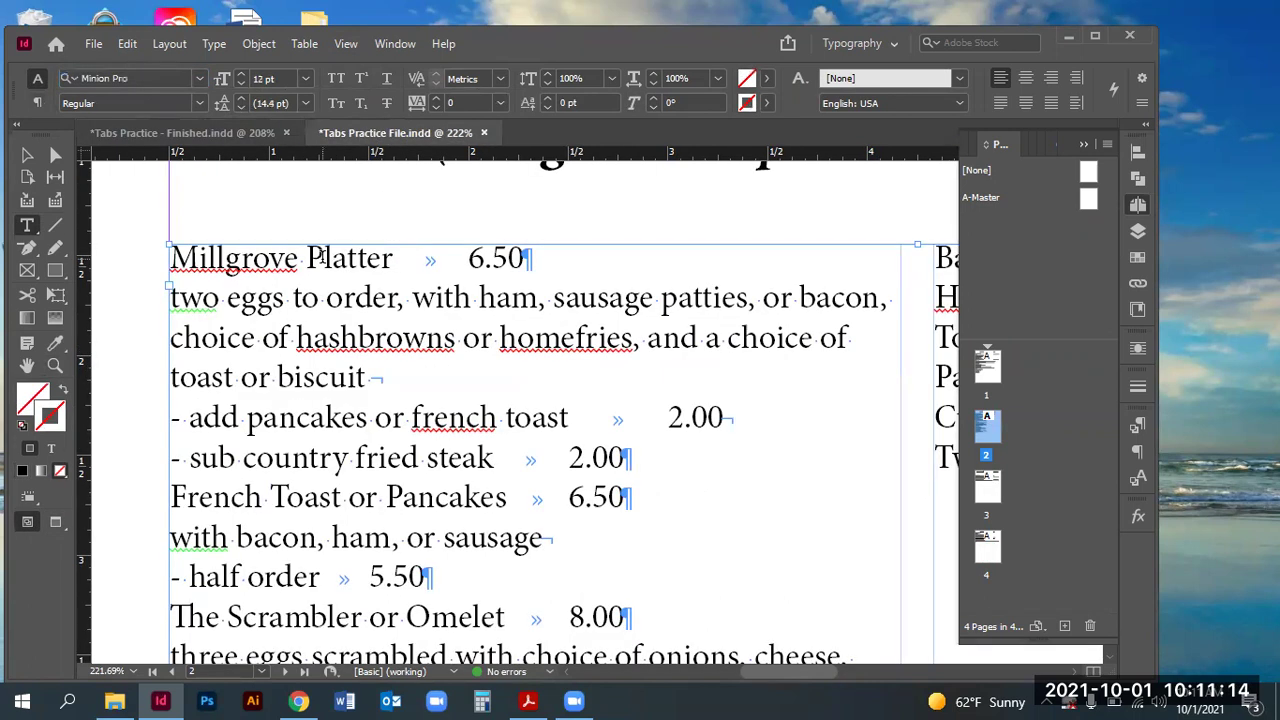
{"action": "triple_click", "coordinate": [350, 258]}
{"action": "left_click", "coordinate": [155, 75]}
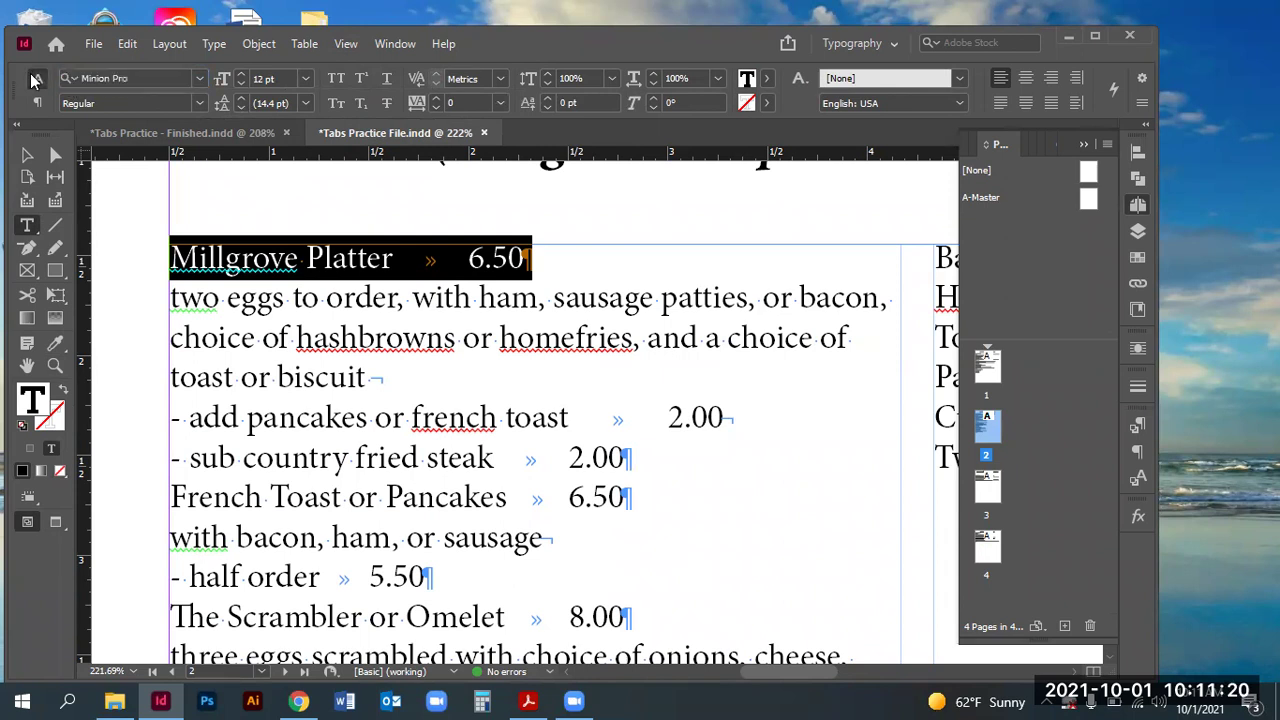
{"action": "left_click", "coordinate": [37, 98]}
{"action": "left_click", "coordinate": [37, 79]}
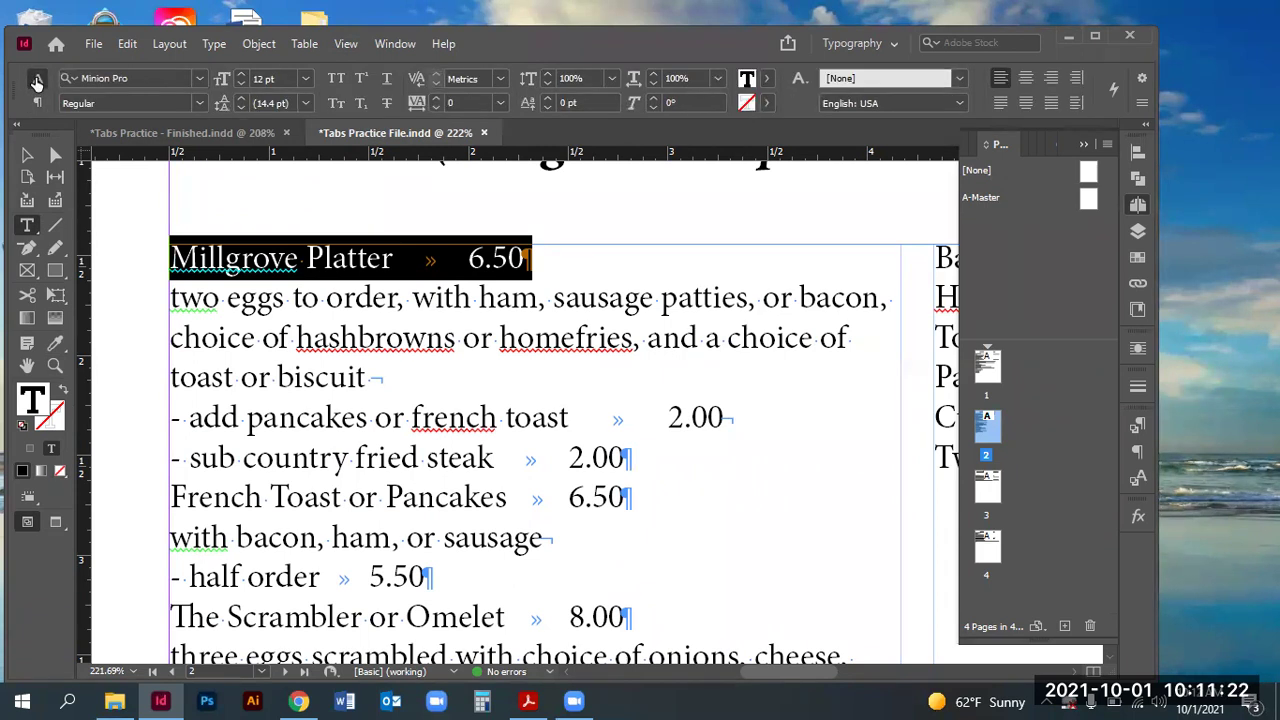
{"action": "left_click", "coordinate": [118, 77]}
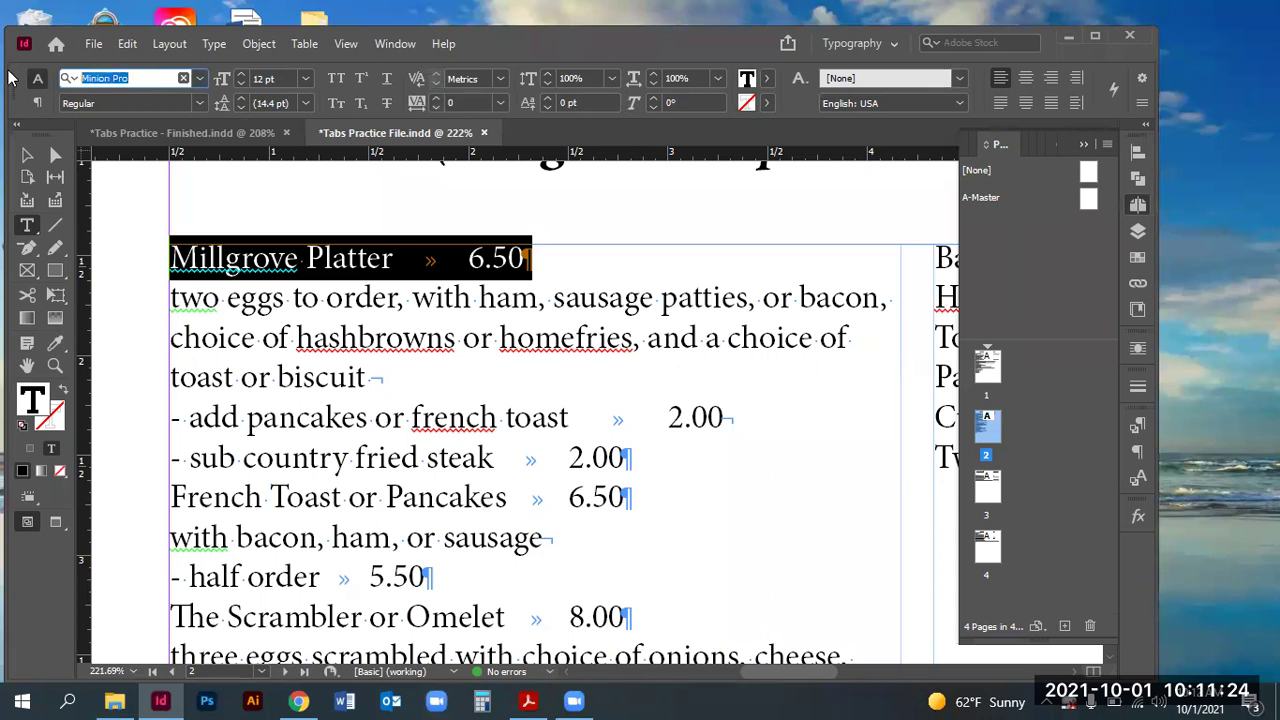
{"action": "type", "text": "ad"}
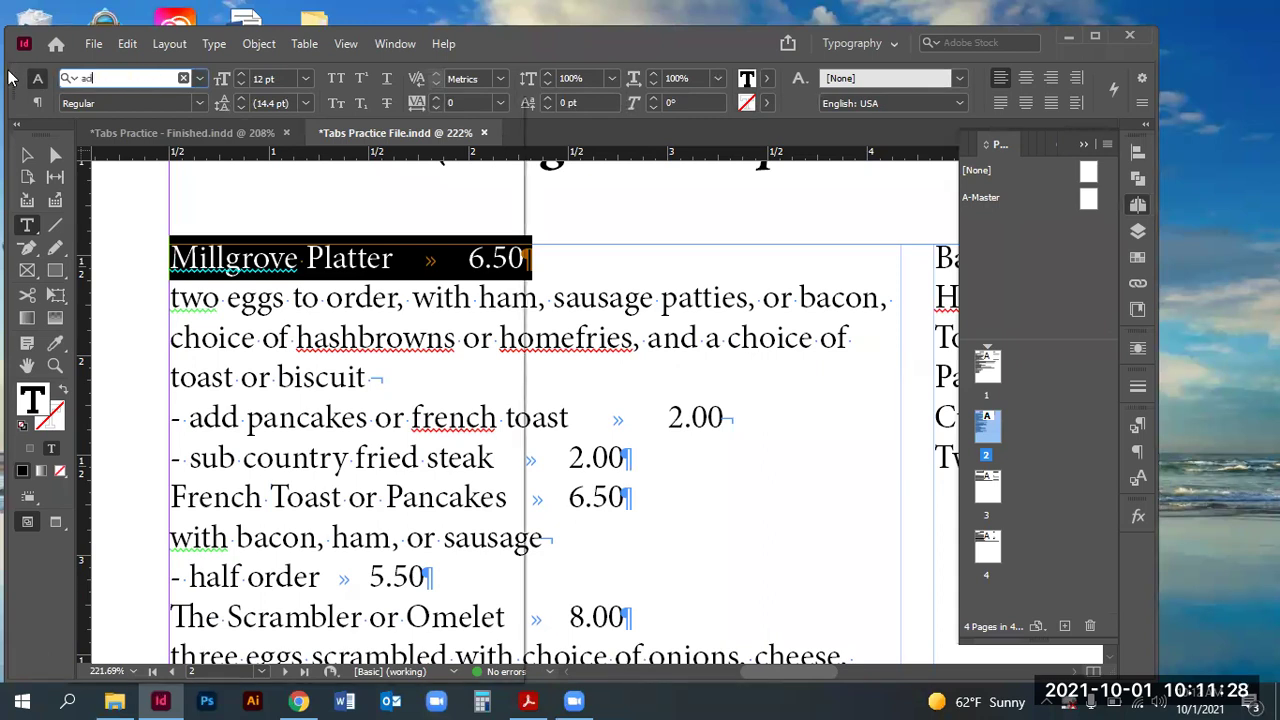
{"action": "type", "text": "o"}
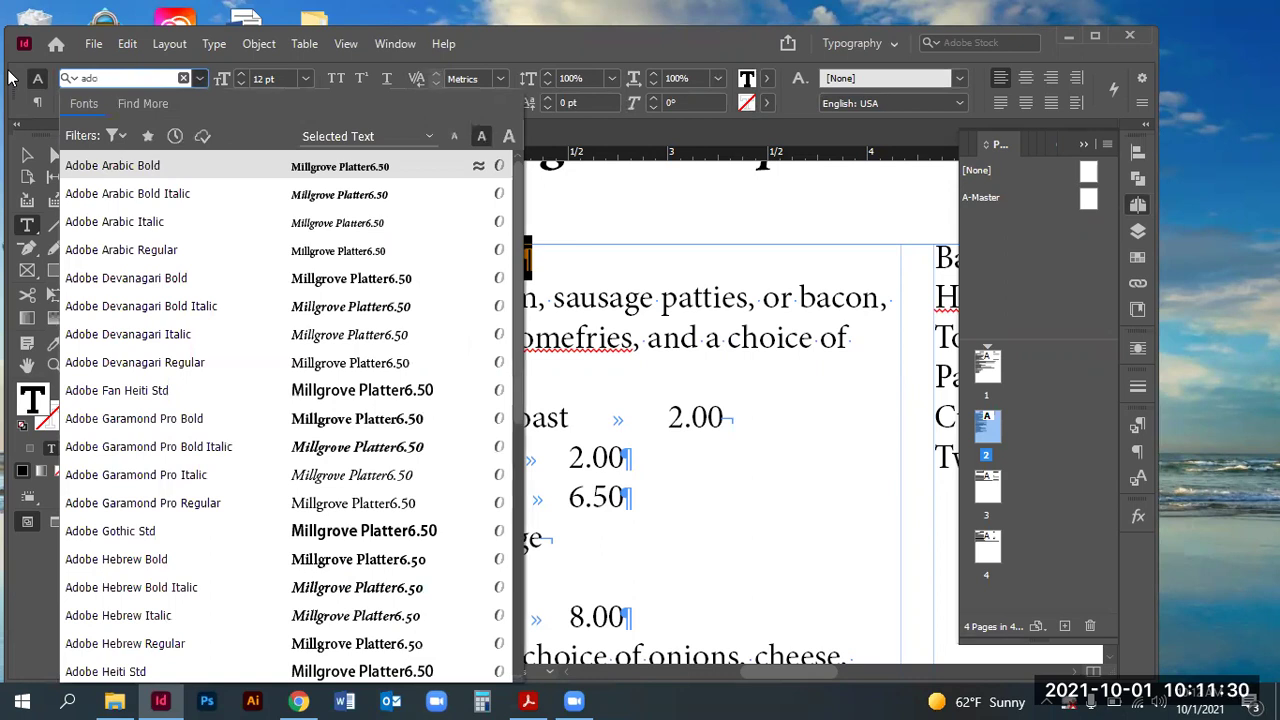
{"action": "type", "text": "b"}
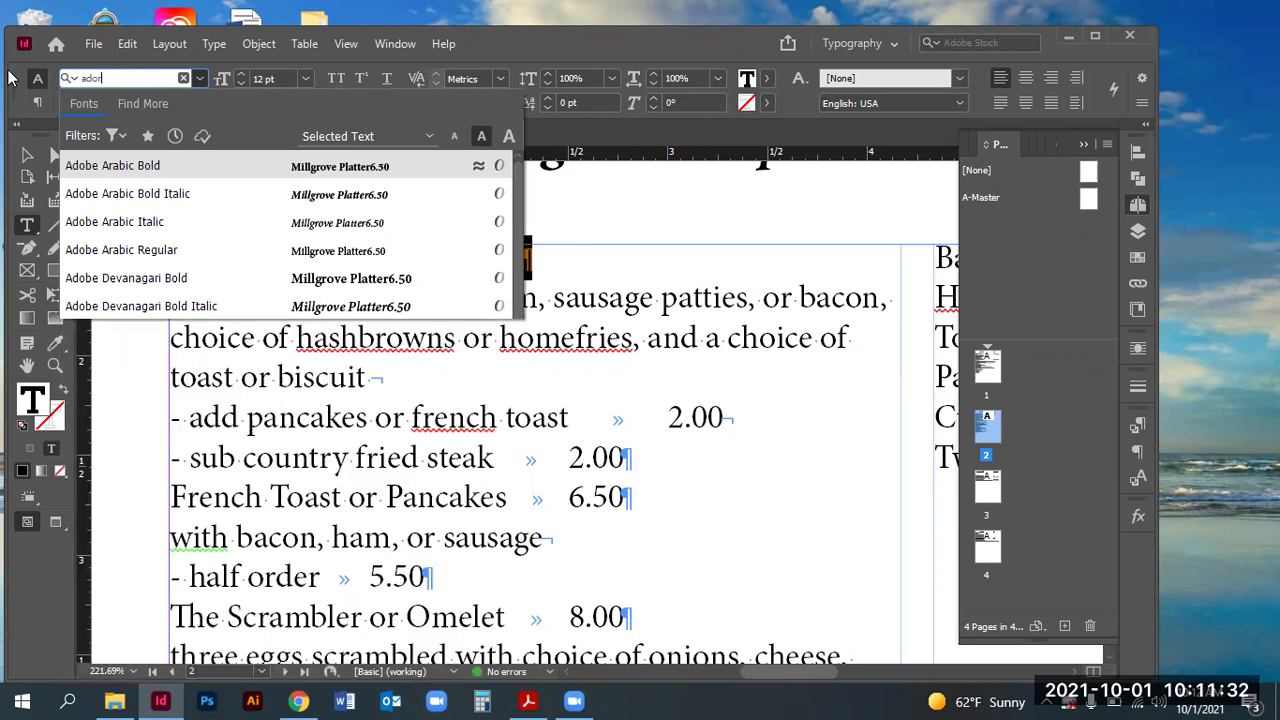
{"action": "type", "text": "r"}
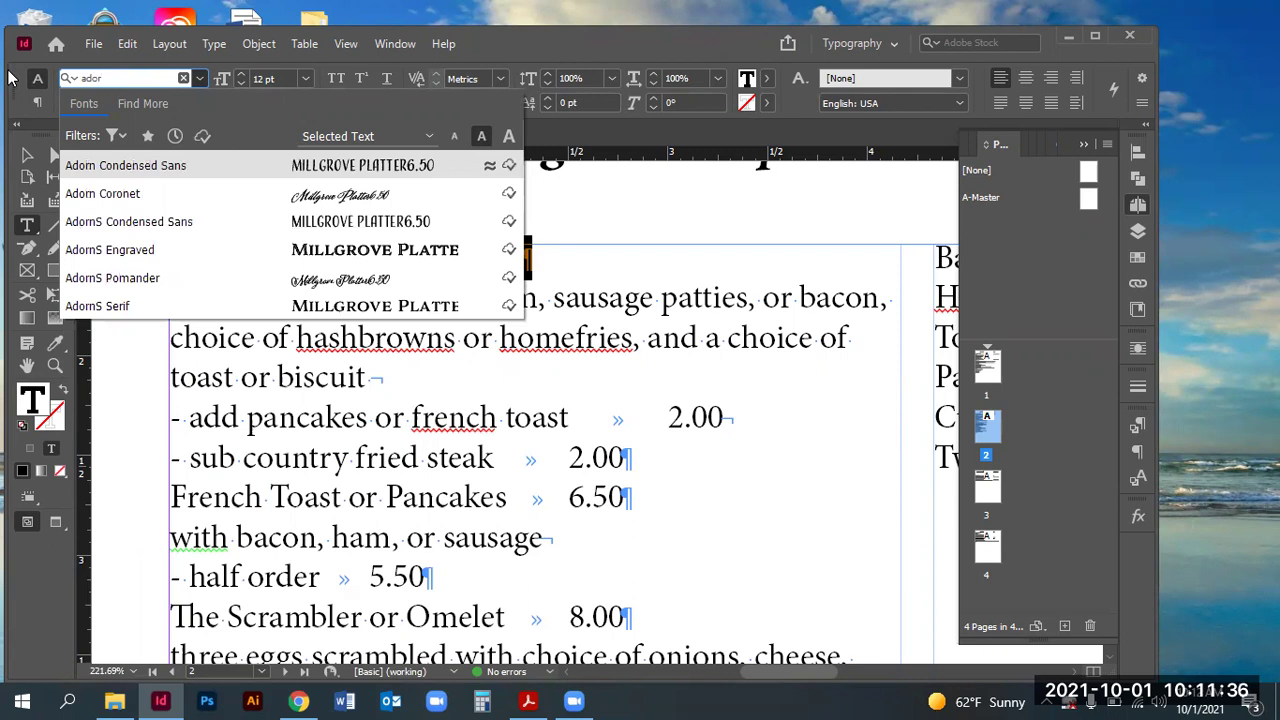
{"action": "left_click", "coordinate": [143, 168]}
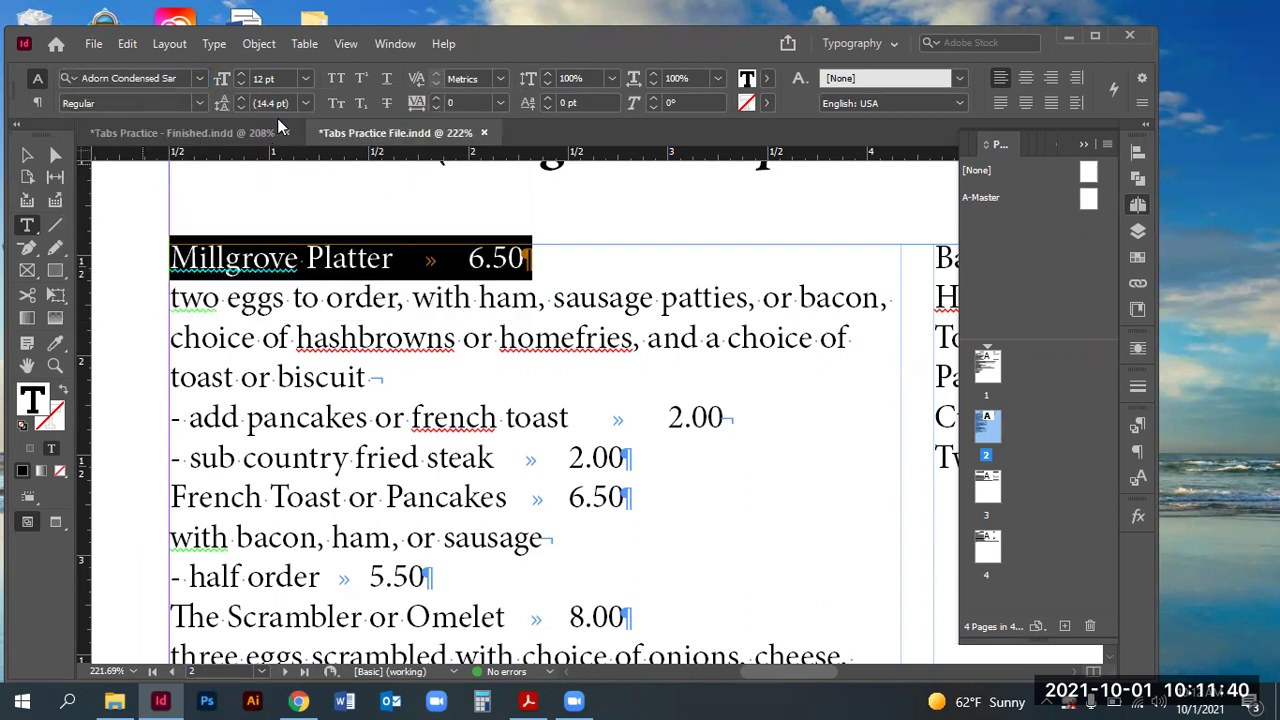
{"action": "left_click", "coordinate": [242, 73]}
{"action": "left_click", "coordinate": [242, 73]}
{"action": "left_click", "coordinate": [242, 73]}
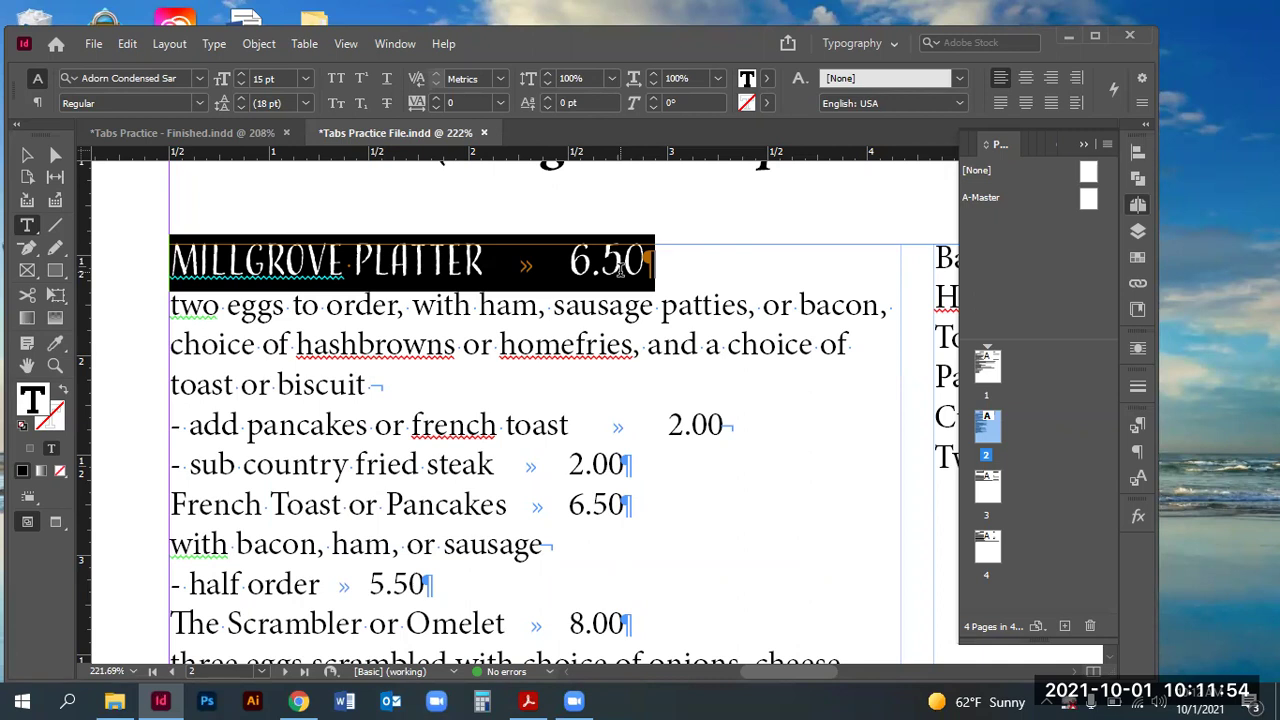
Step: Frame the upper part of page 2 at 150% zoom, with the Menu Sample heading and first menu column in view
{"action": "scroll", "coordinate": [686, 315], "scroll_direction": "up", "scroll_amount": 1}
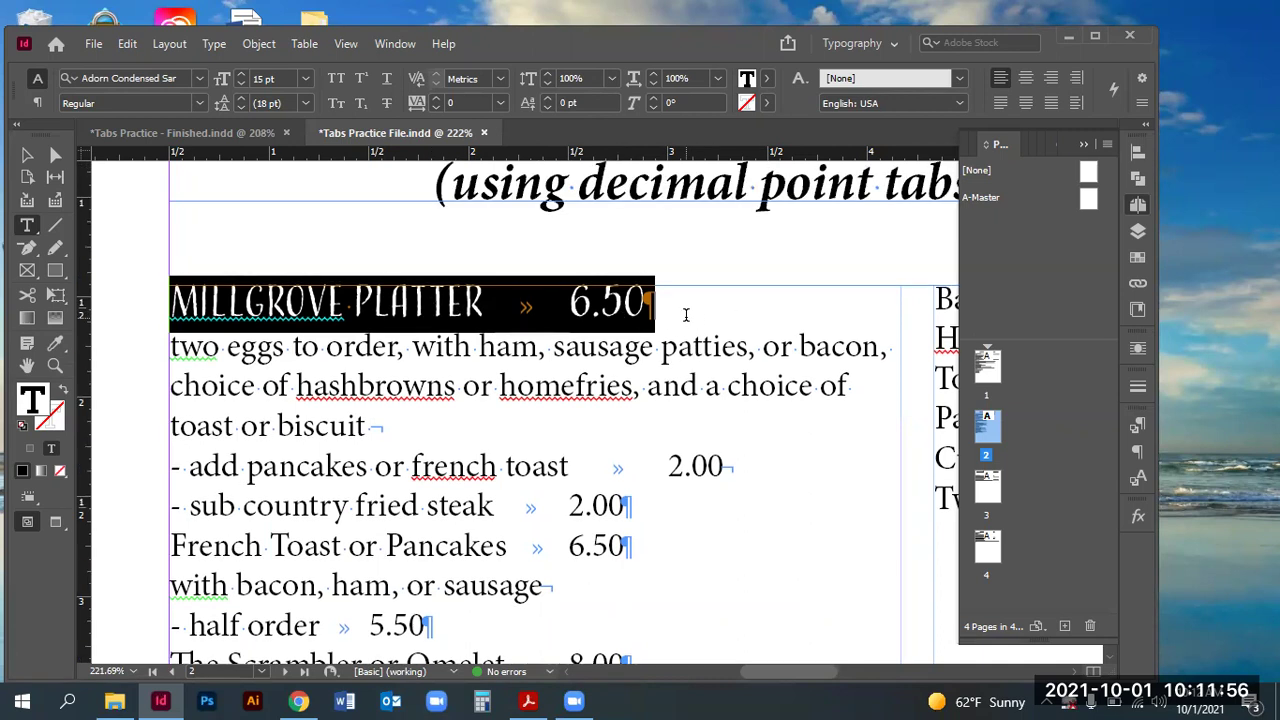
{"action": "scroll", "coordinate": [686, 315], "scroll_direction": "up", "scroll_amount": 1}
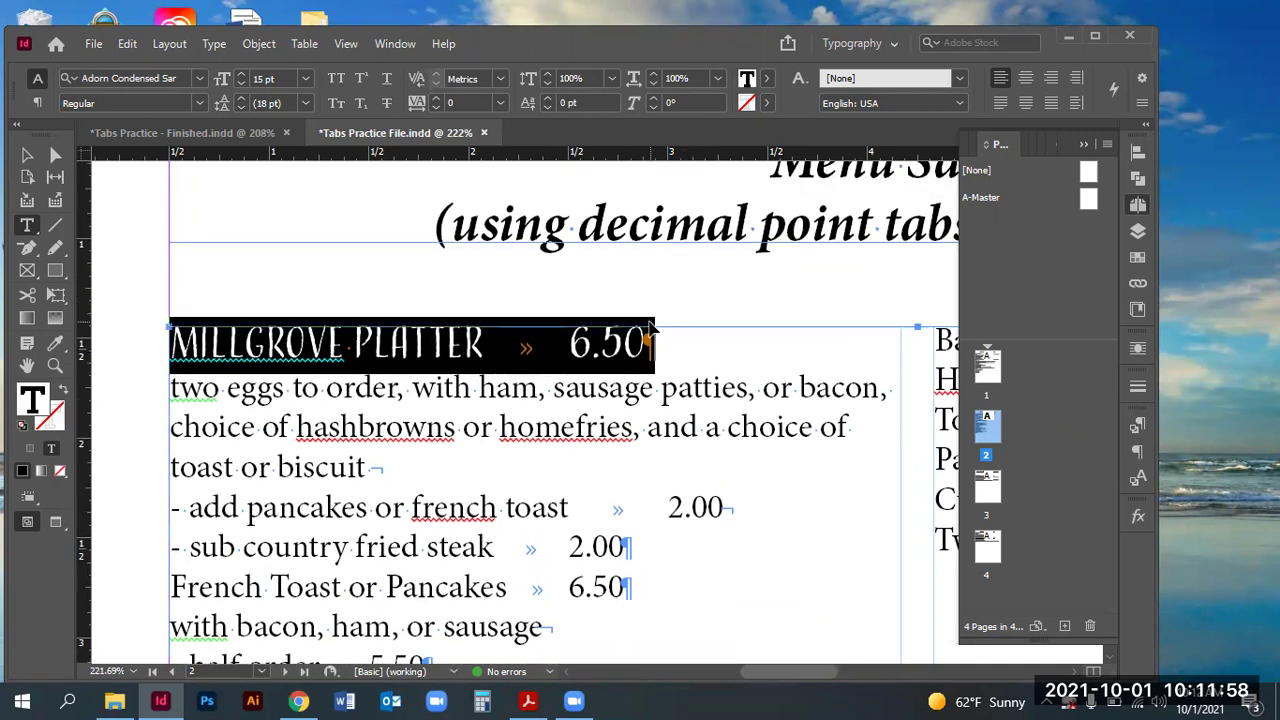
{"action": "key", "text": "ctrl+minus"}
{"action": "left_click_drag", "start_coordinate": [776, 669], "coordinate": [802, 669]}
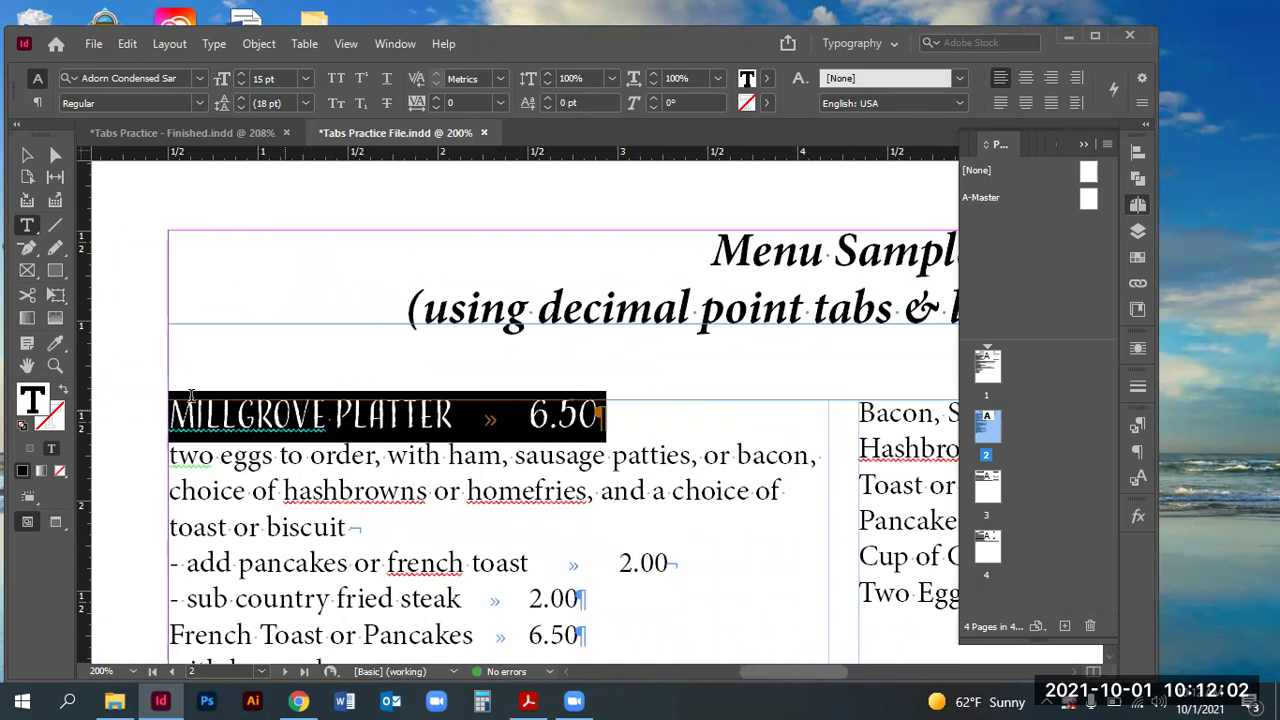
{"action": "key", "text": "ctrl+minus"}
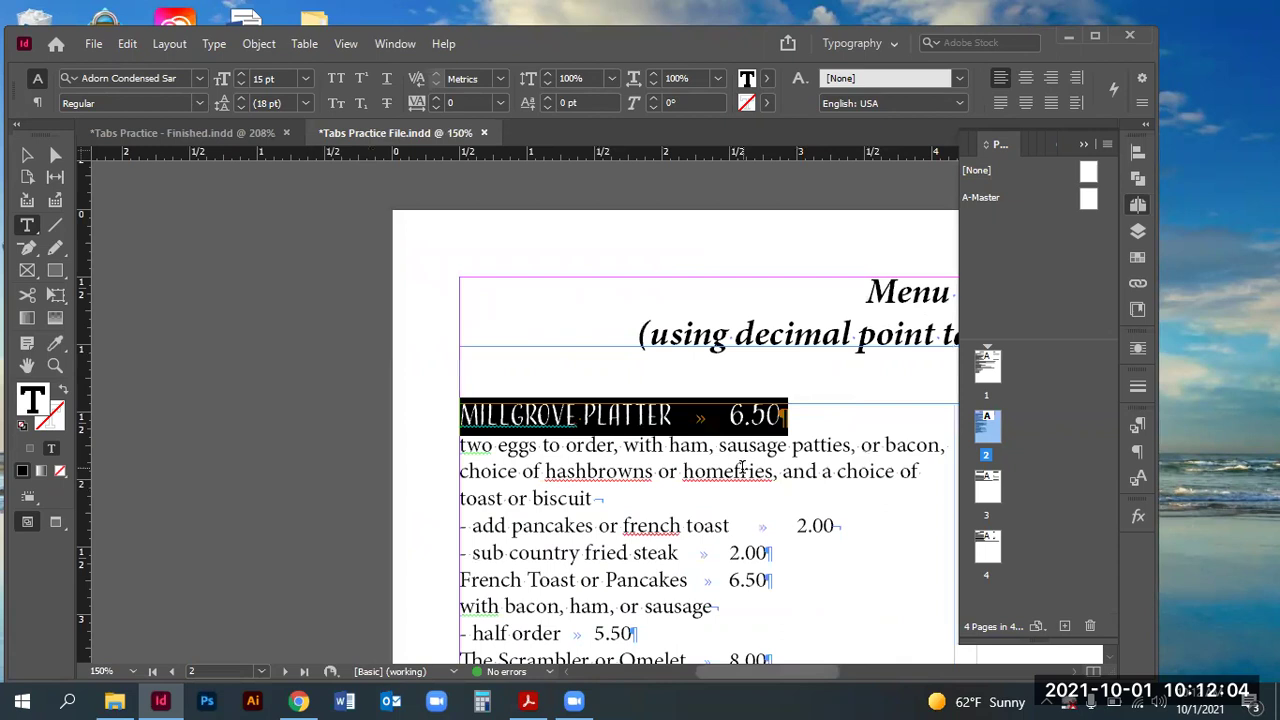
{"action": "left_click_drag", "start_coordinate": [750, 670], "coordinate": [789, 667]}
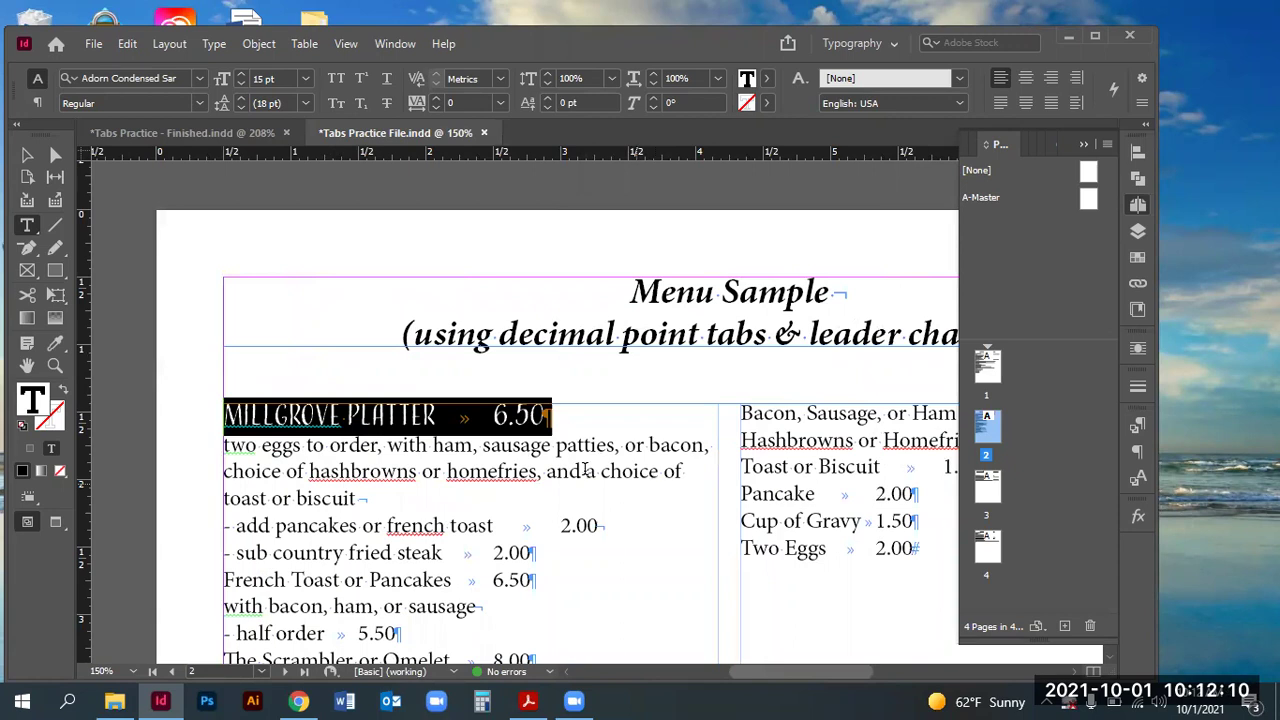
Step: Open the Tabs ruler for the selected Millgrove Platter line and snap it directly above the first menu column
{"action": "left_click", "coordinate": [214, 43]}
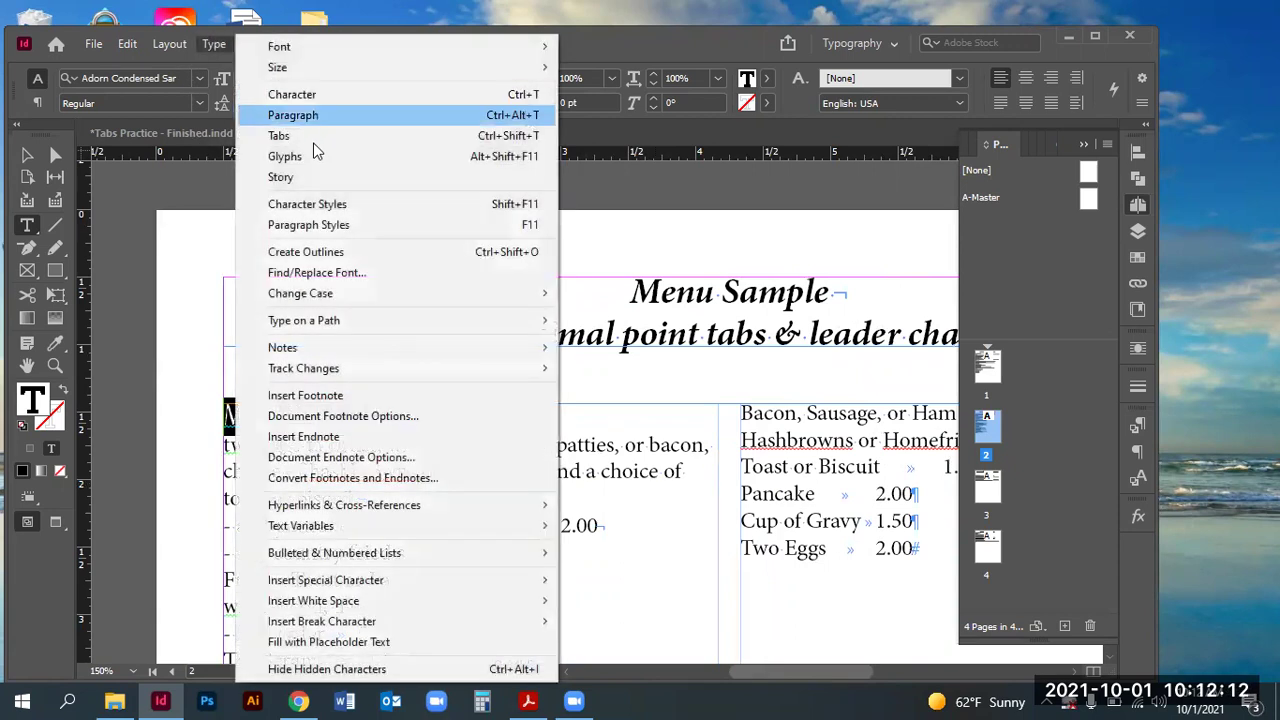
{"action": "left_click", "coordinate": [386, 137]}
{"action": "left_click_drag", "start_coordinate": [396, 327], "coordinate": [438, 214]}
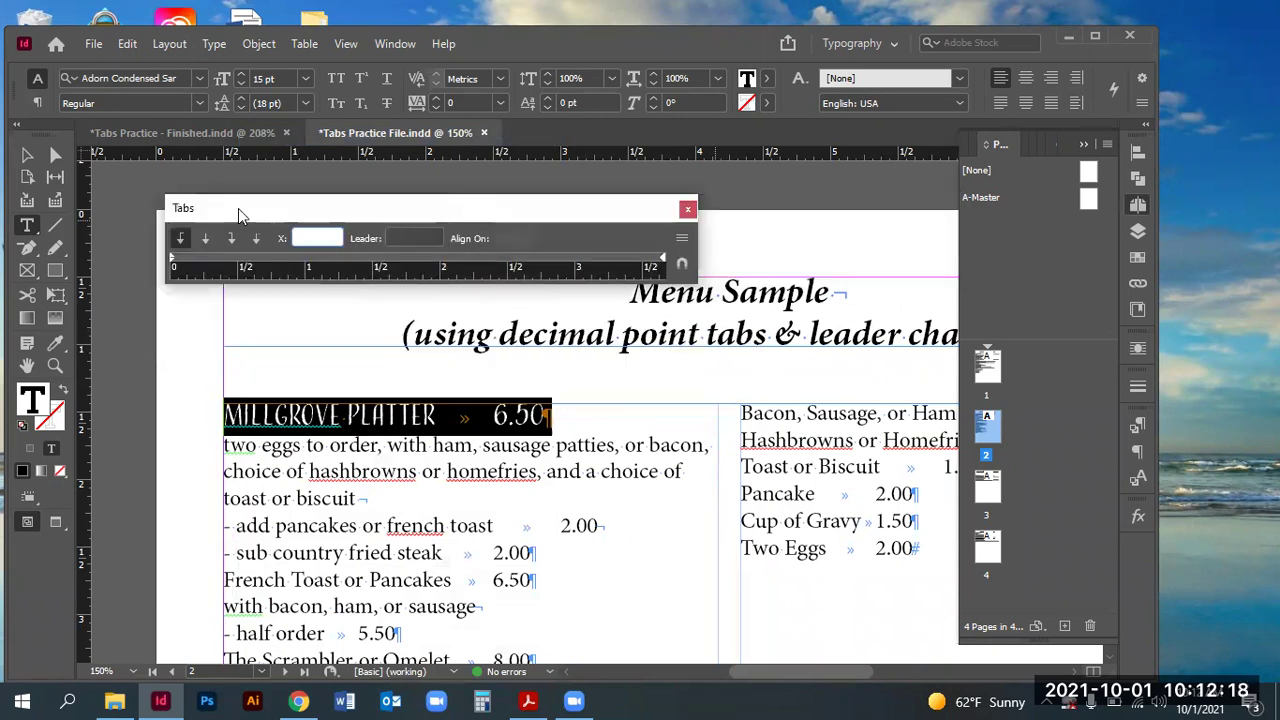
{"action": "left_click_drag", "start_coordinate": [238, 208], "coordinate": [260, 236]}
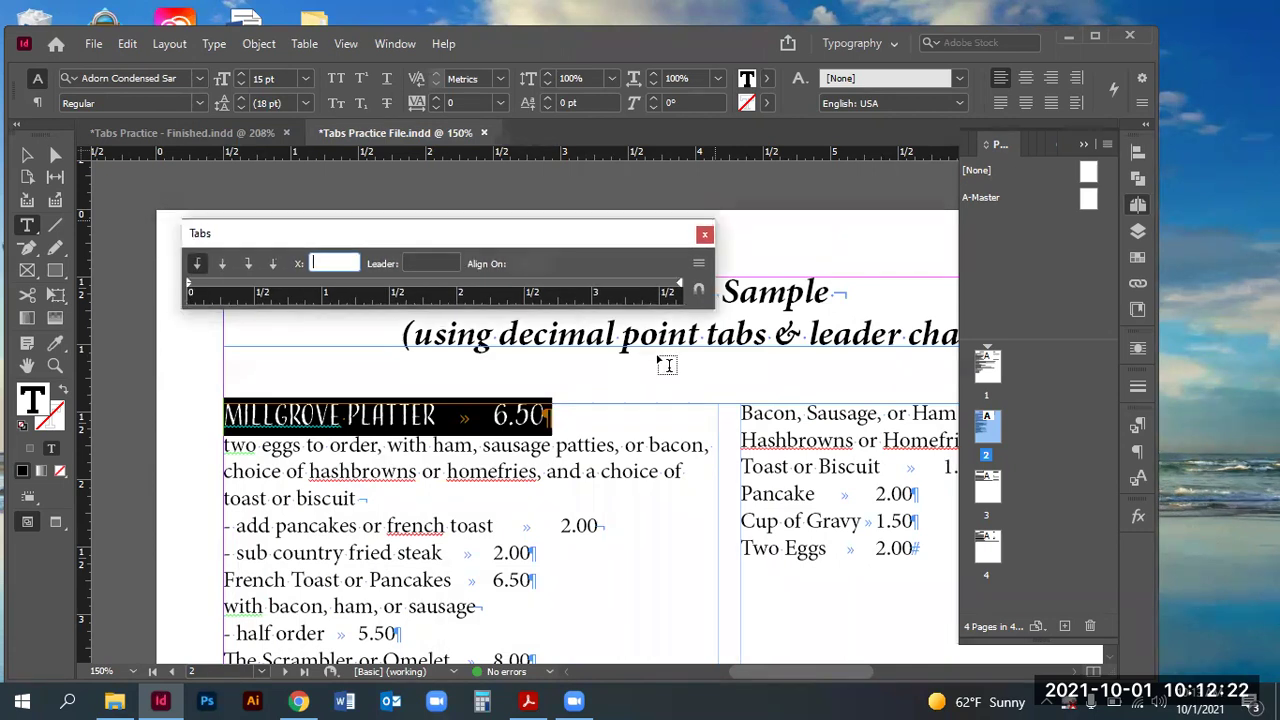
{"action": "left_click", "coordinate": [700, 294]}
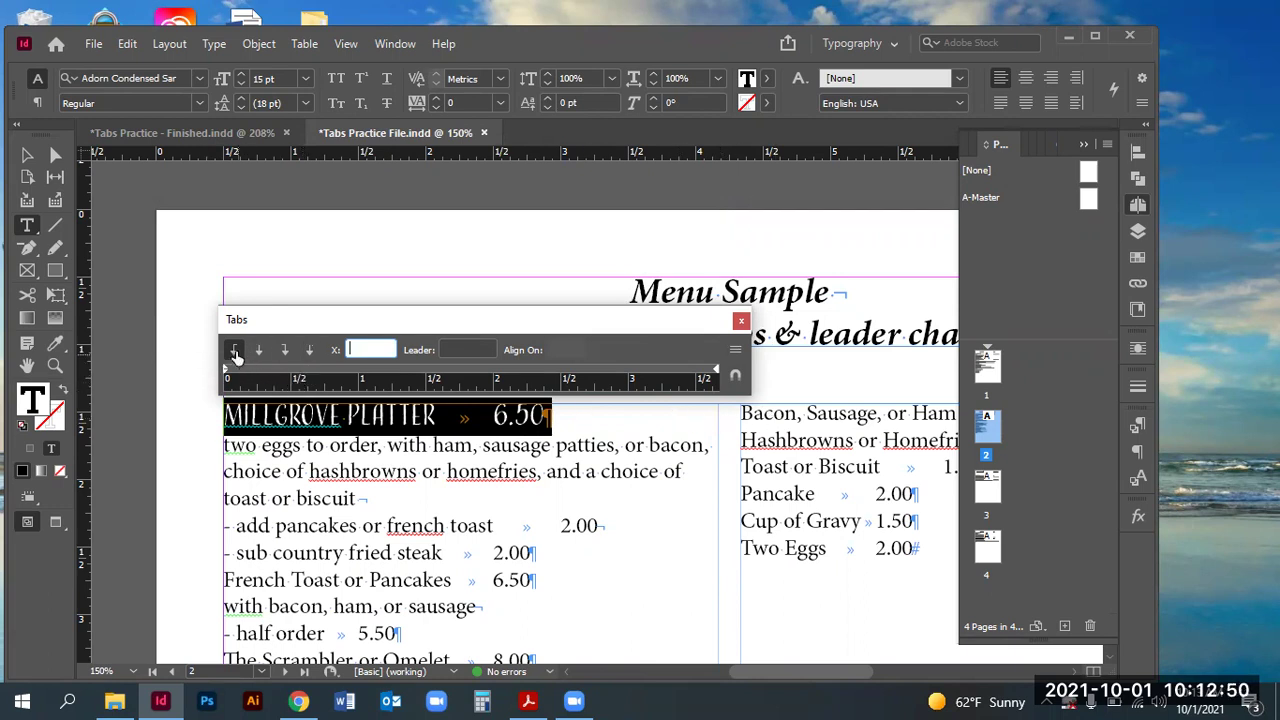
Step: Try a decimal-aligned tab stop at about 3.31 in on the Millgrove Platter line, and remove the trial stops from the ruler
{"action": "left_click", "coordinate": [309, 354]}
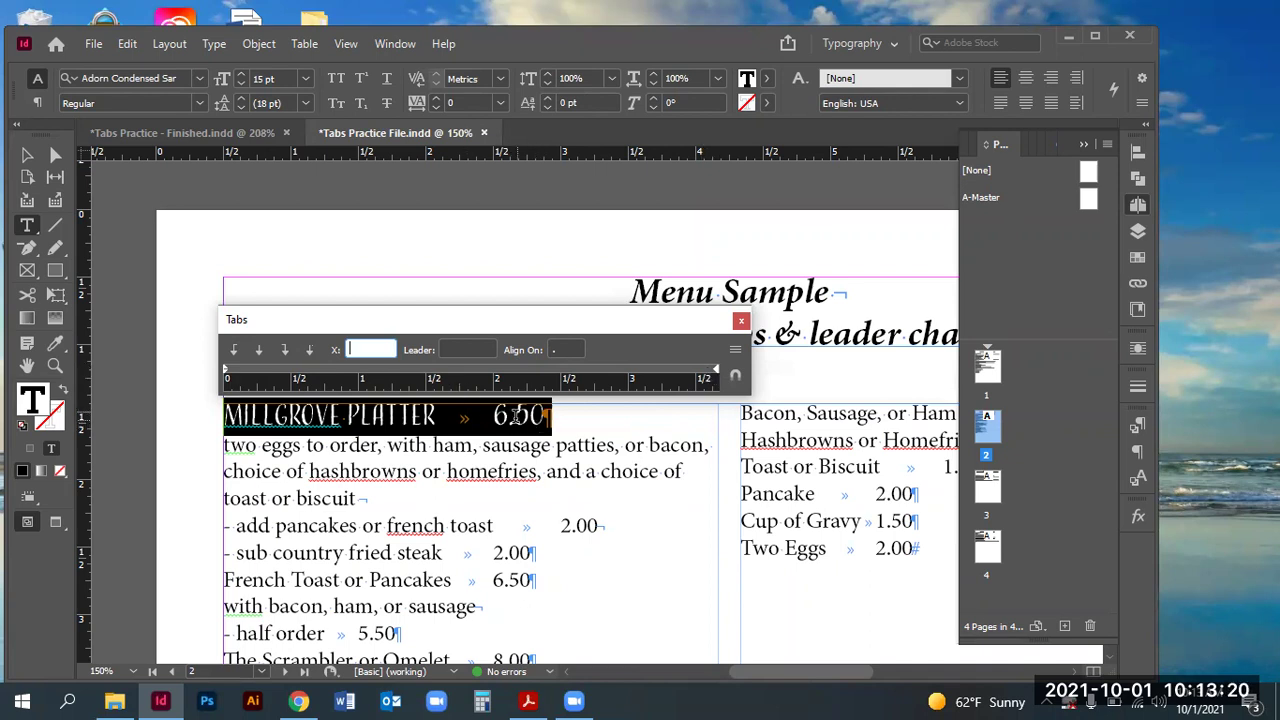
{"action": "left_click", "coordinate": [669, 370]}
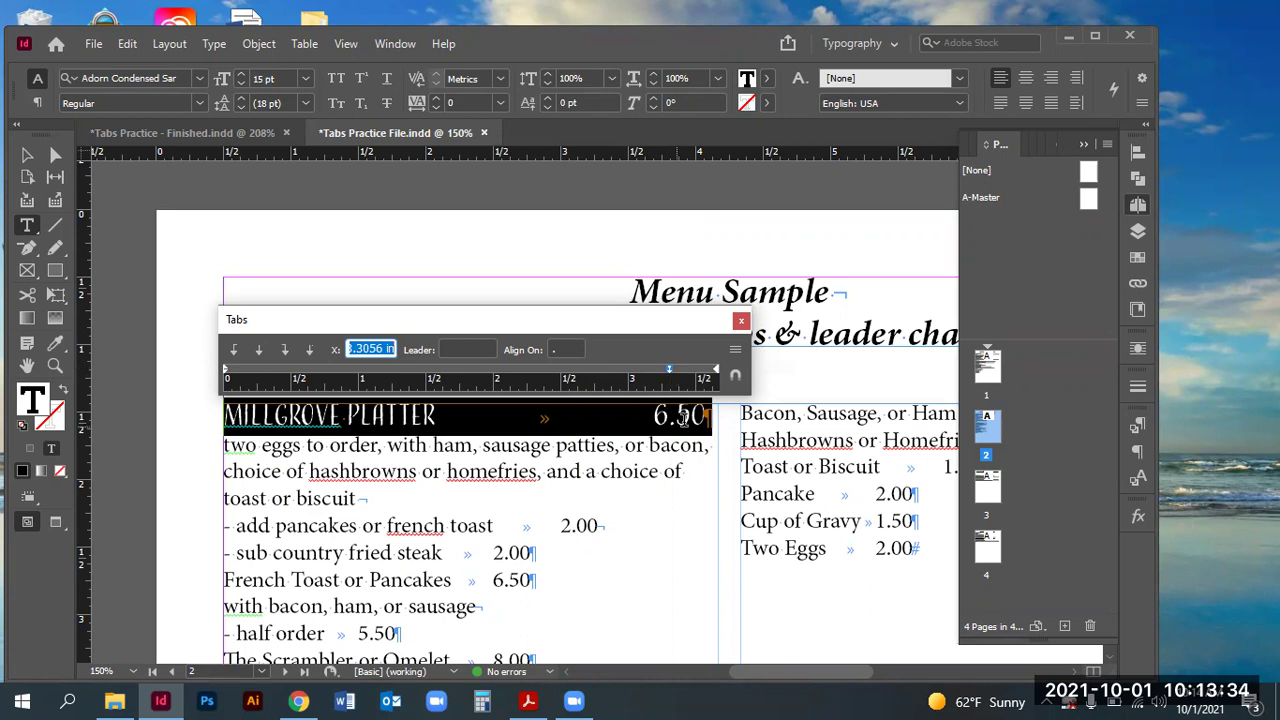
{"action": "left_click_drag", "start_coordinate": [671, 372], "coordinate": [563, 380]}
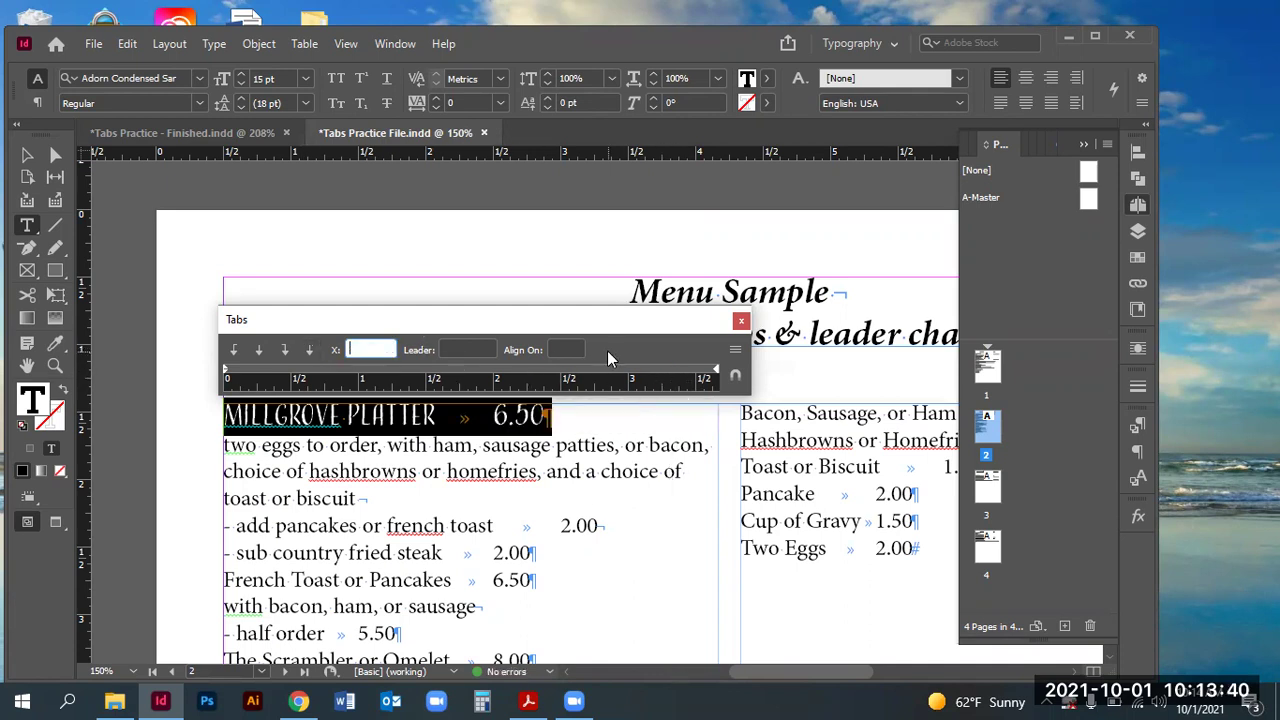
{"action": "left_click", "coordinate": [657, 374]}
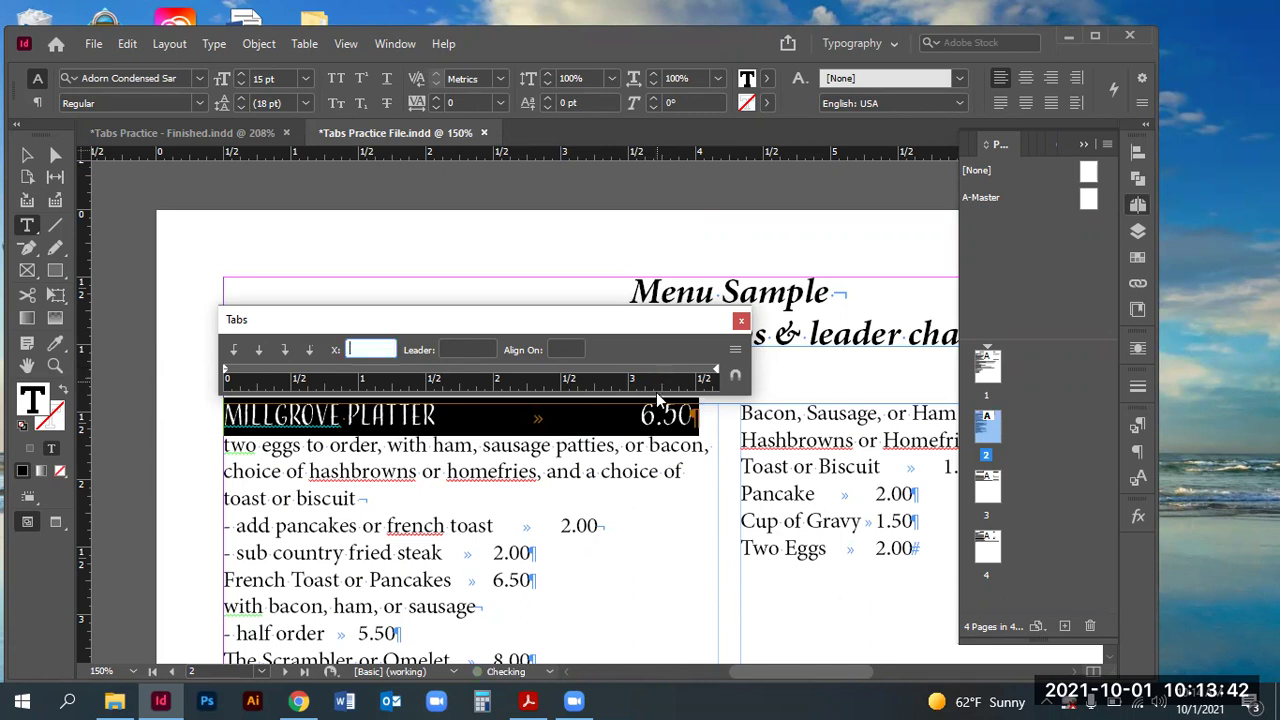
{"action": "left_click_drag", "start_coordinate": [657, 401], "coordinate": [655, 399]}
Step: Give the Millgrove Platter line a single decimal-aligned tab stop and fine-tune its position to 3.375 in
{"action": "left_click", "coordinate": [310, 352]}
{"action": "left_click", "coordinate": [662, 374]}
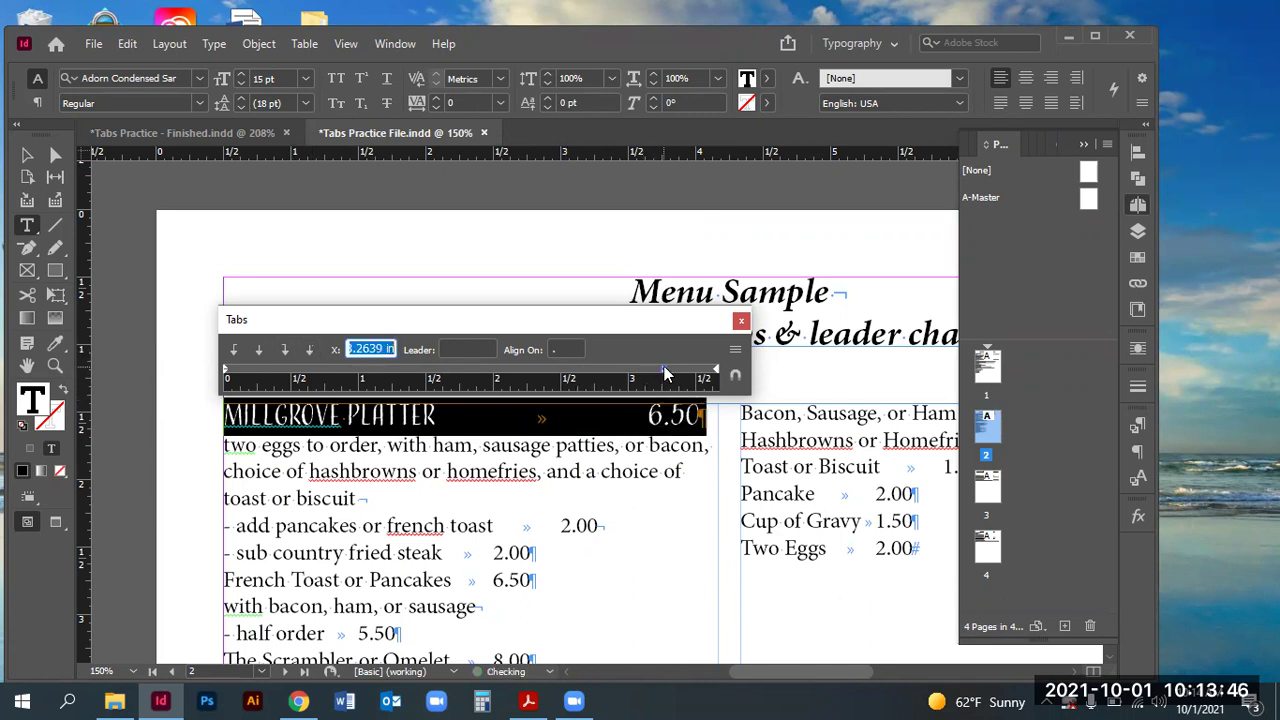
{"action": "mouse_move", "coordinate": [664, 374]}
{"action": "left_mouse_down"}
{"action": "mouse_move", "coordinate": [662, 395]}
{"action": "mouse_move", "coordinate": [668, 376]}
{"action": "mouse_move", "coordinate": [651, 372]}
{"action": "mouse_move", "coordinate": [688, 368]}
{"action": "left_mouse_up"}
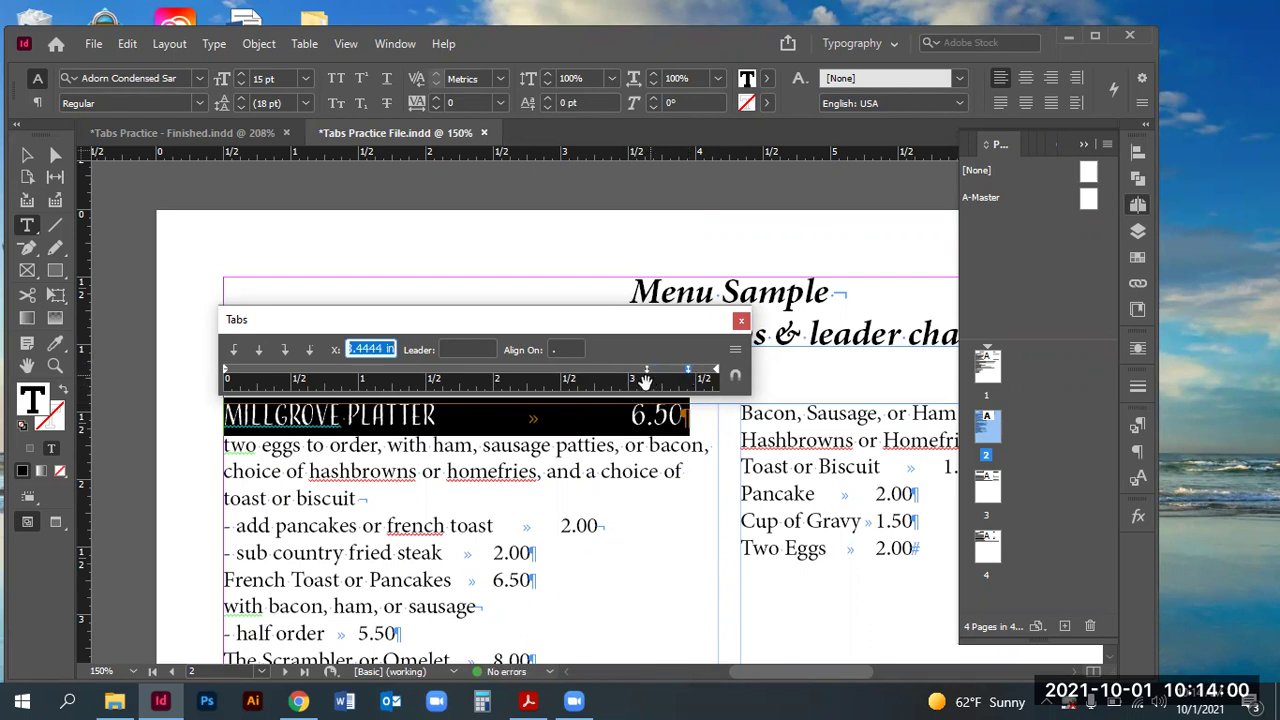
{"action": "key", "text": "Delete"}
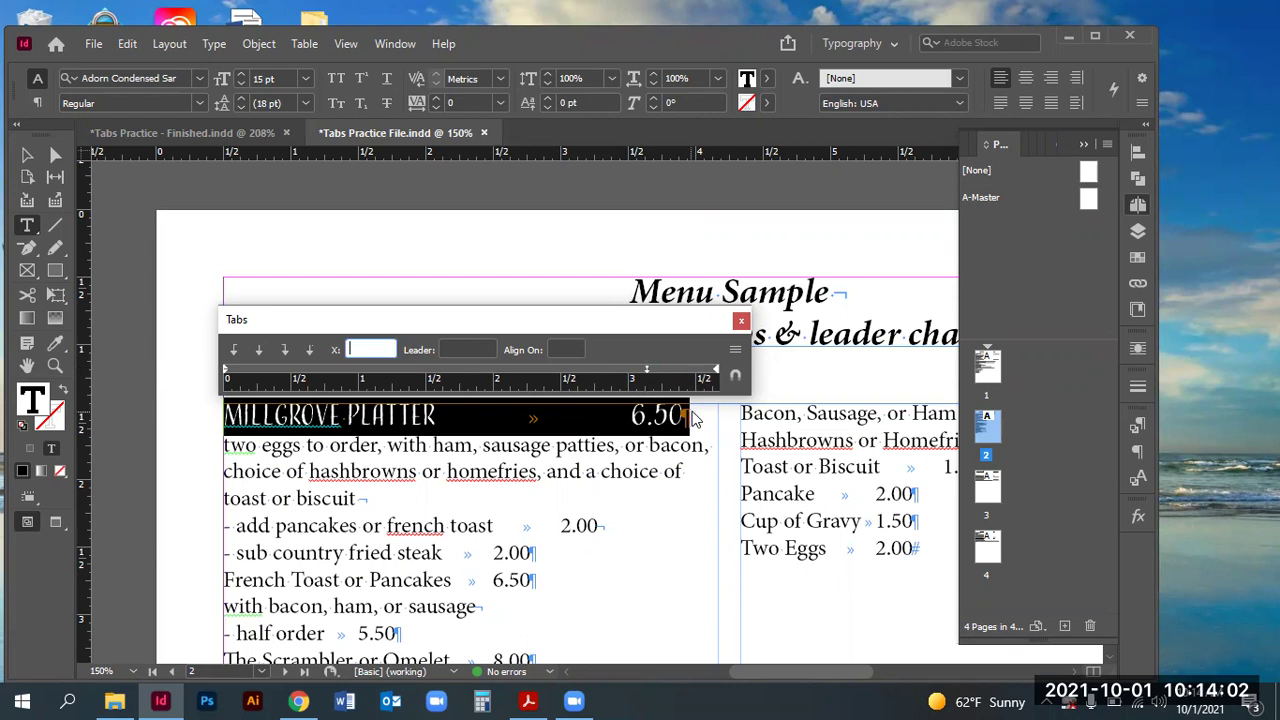
{"action": "left_click_drag", "start_coordinate": [646, 370], "coordinate": [670, 370]}
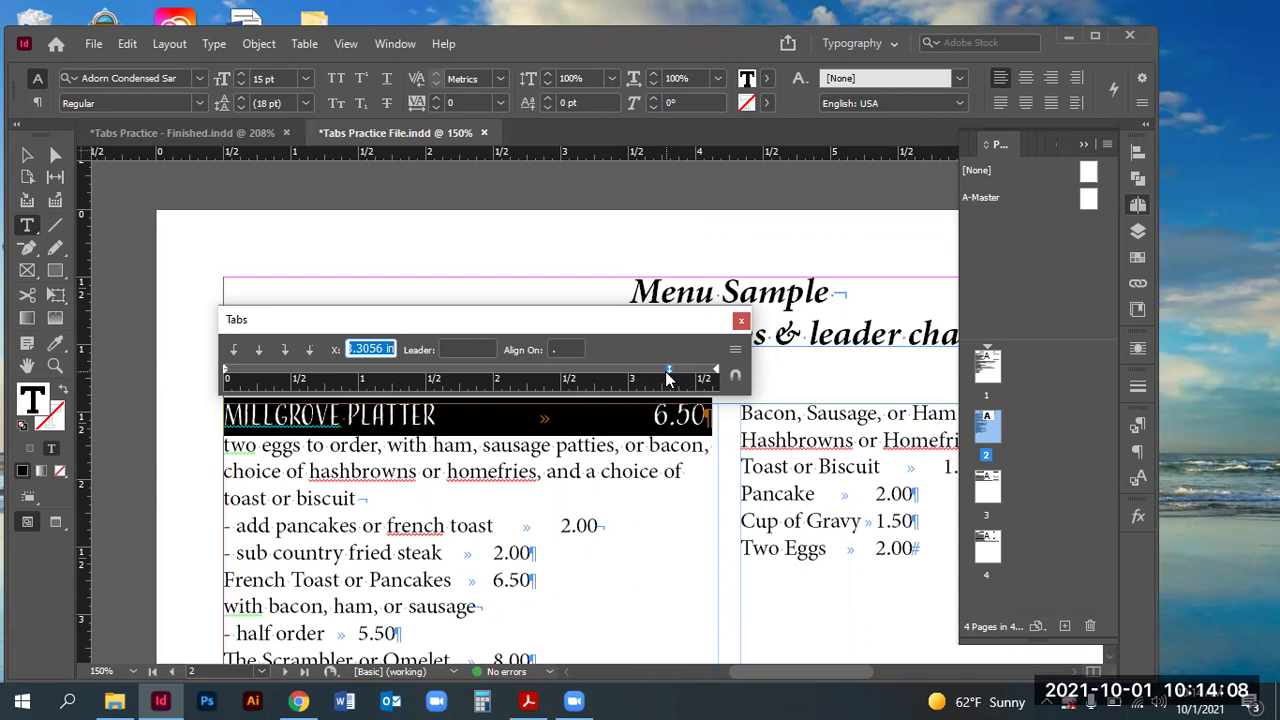
{"action": "left_click_drag", "start_coordinate": [668, 370], "coordinate": [681, 373]}
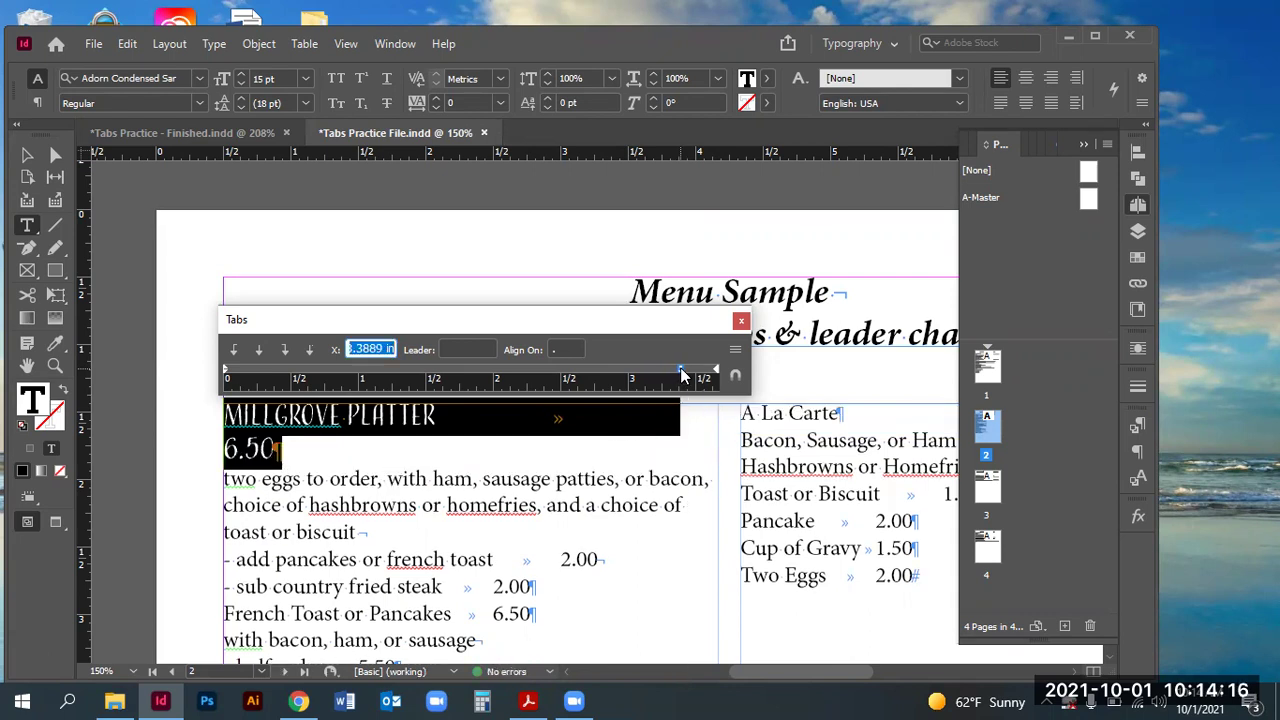
{"action": "left_click_drag", "start_coordinate": [681, 372], "coordinate": [677, 377]}
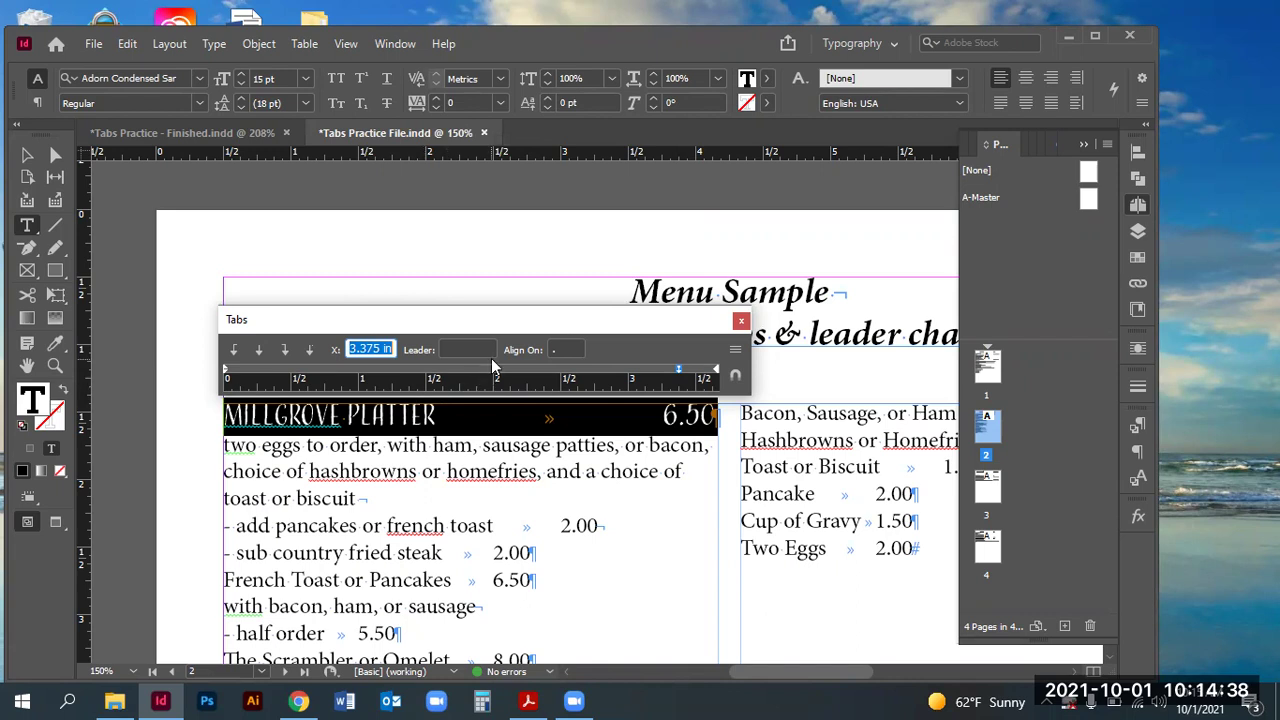
Step: Set the French Toast or Pancakes line in Adorn Condensed Sans at 15 pt with a decimal tab at 3.375 in, and close the Tabs ruler
{"action": "scroll", "coordinate": [362, 398], "scroll_direction": "down", "scroll_amount": 1}
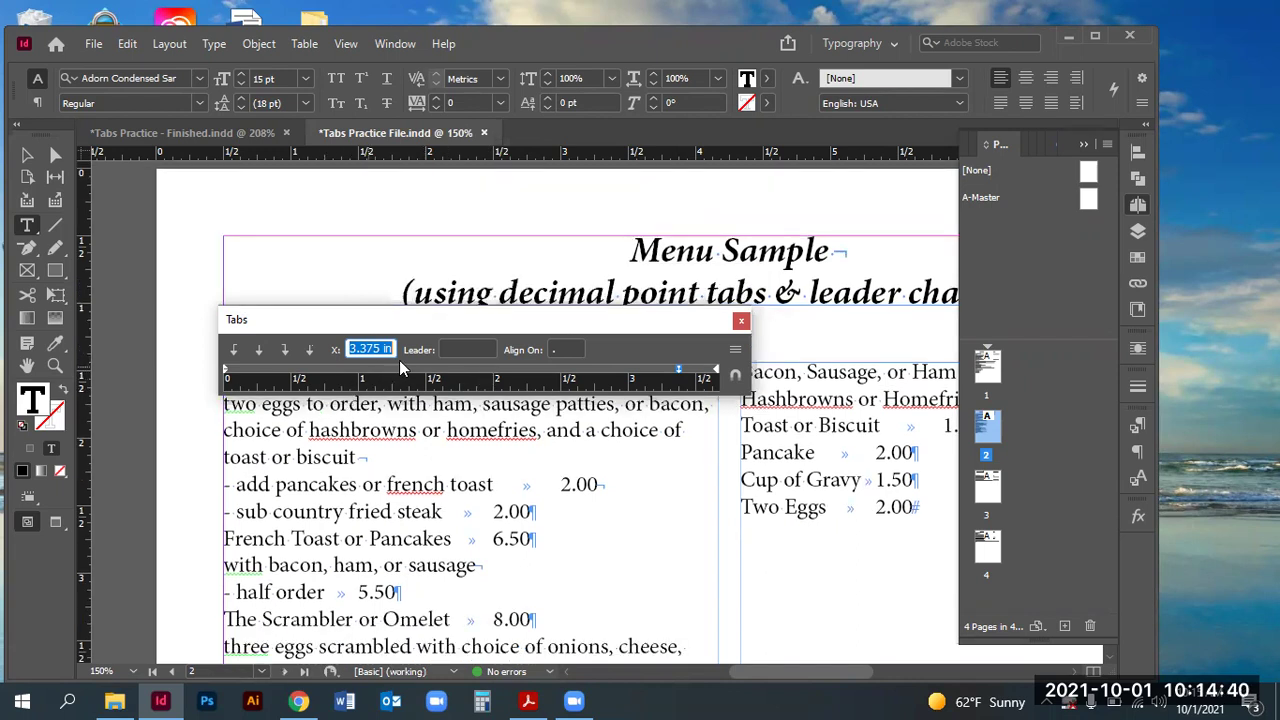
{"action": "scroll", "coordinate": [422, 398], "scroll_direction": "down", "scroll_amount": 1}
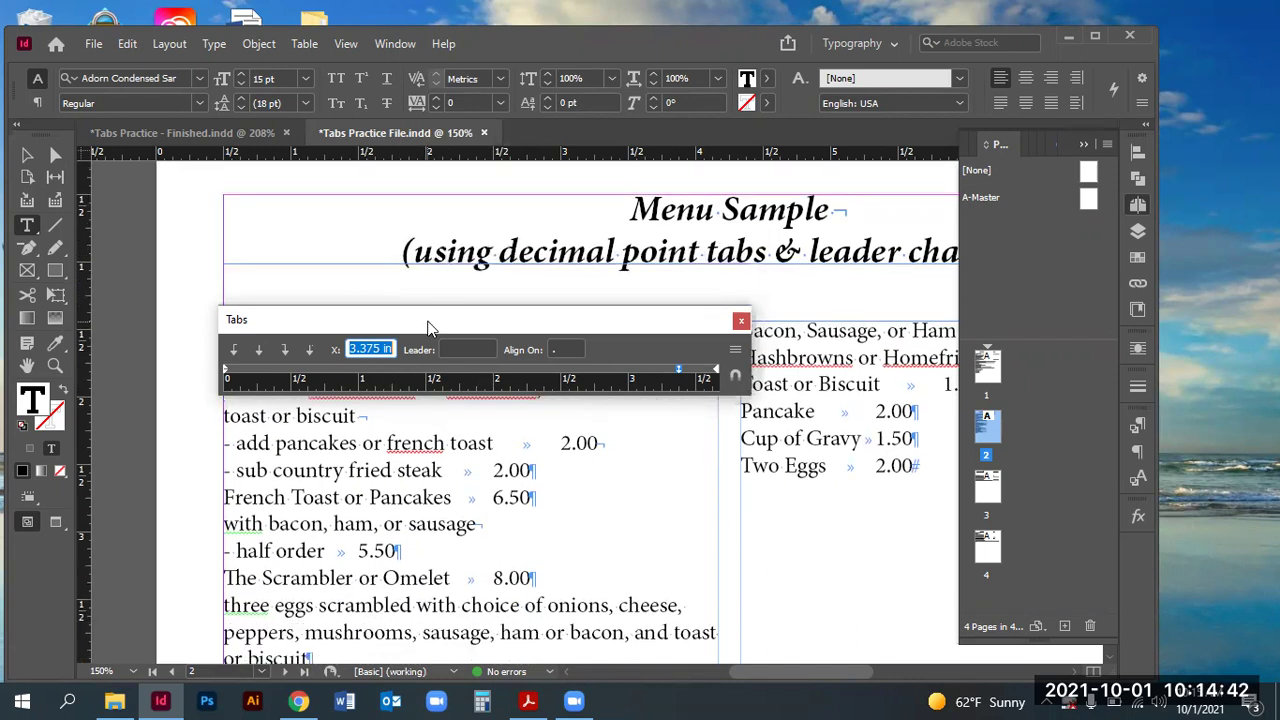
{"action": "scroll", "coordinate": [380, 250], "scroll_direction": "down", "scroll_amount": 1}
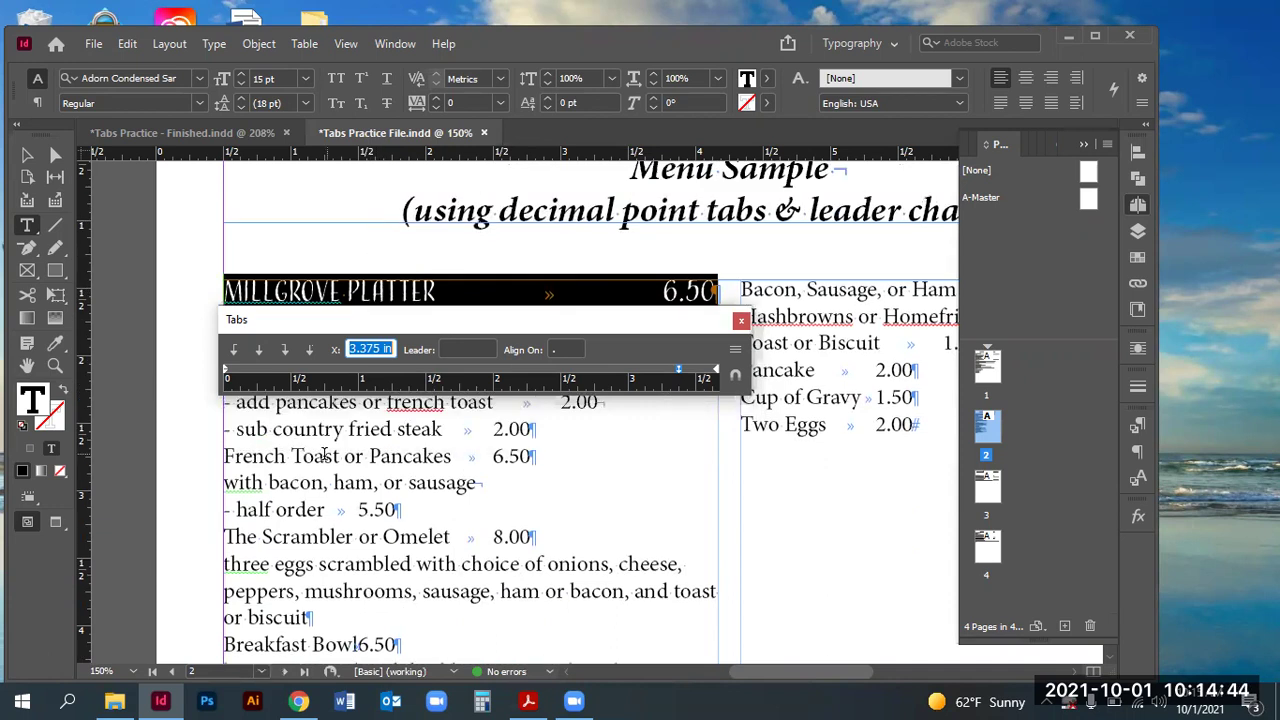
{"action": "triple_click", "coordinate": [325, 455]}
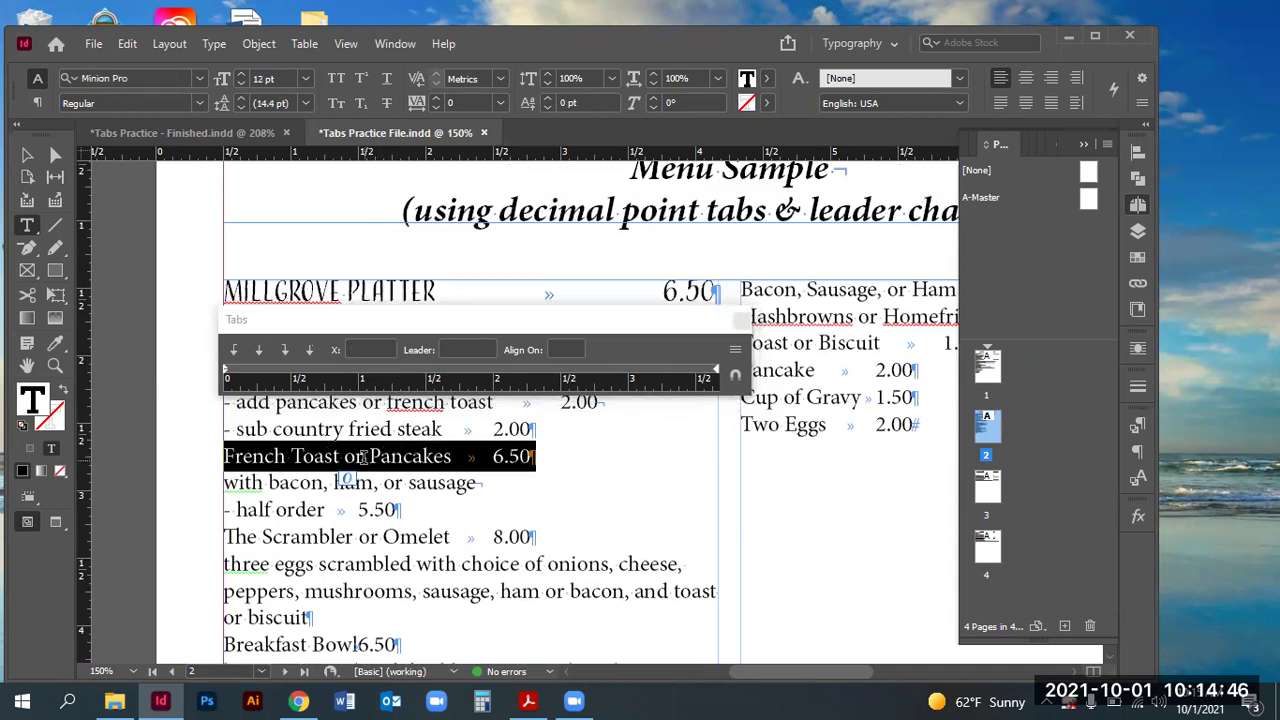
{"action": "left_click", "coordinate": [140, 78]}
{"action": "type", "text": "adorn"}
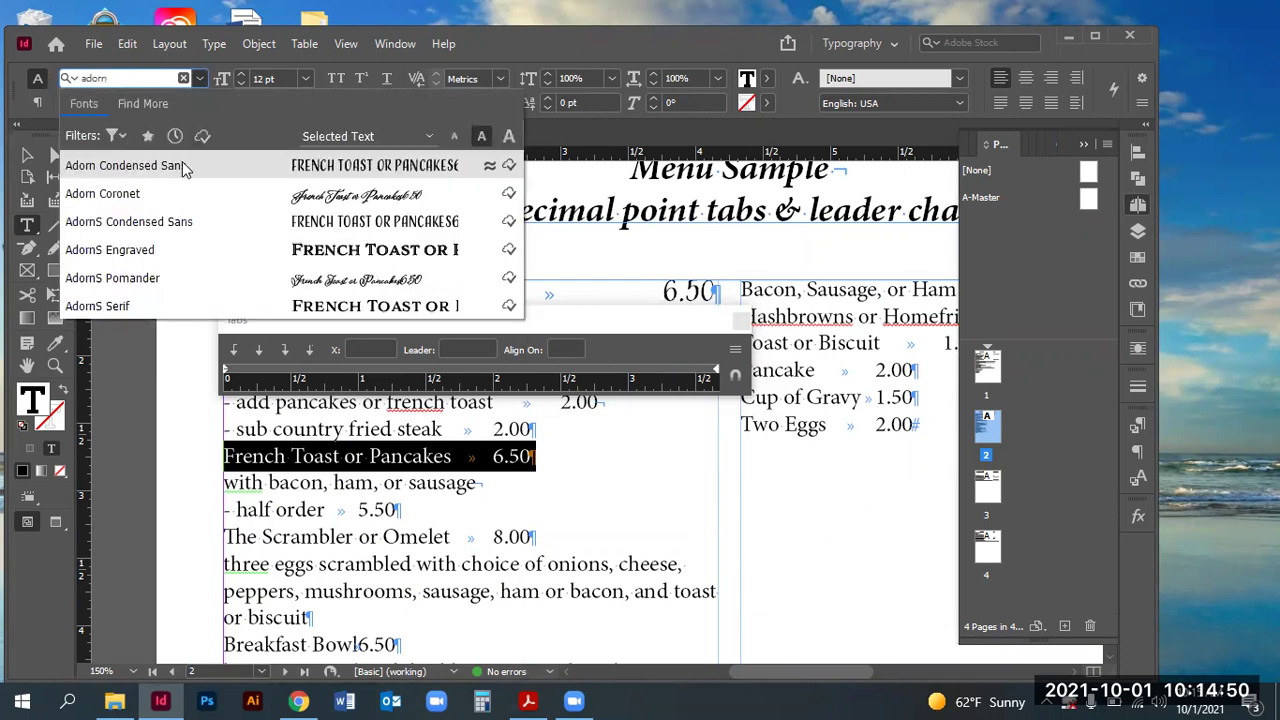
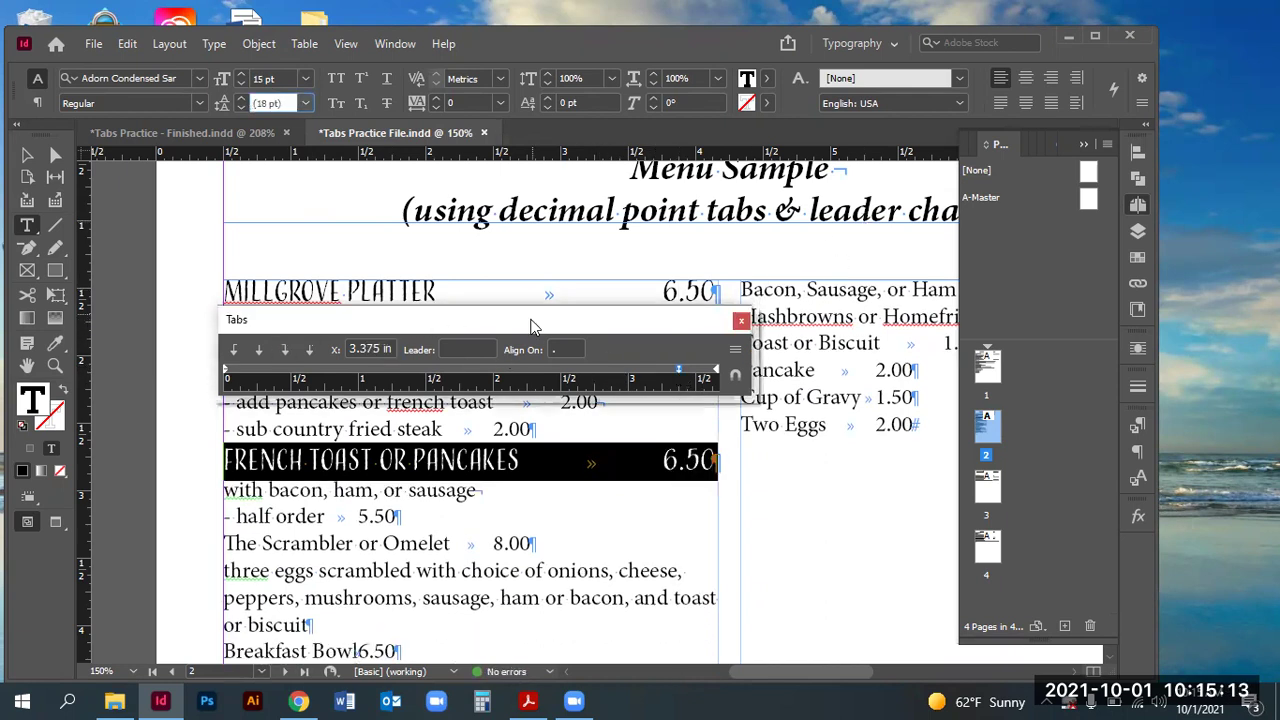
{"action": "left_click_drag", "start_coordinate": [533, 326], "coordinate": [521, 350]}
{"action": "left_click", "coordinate": [731, 344]}
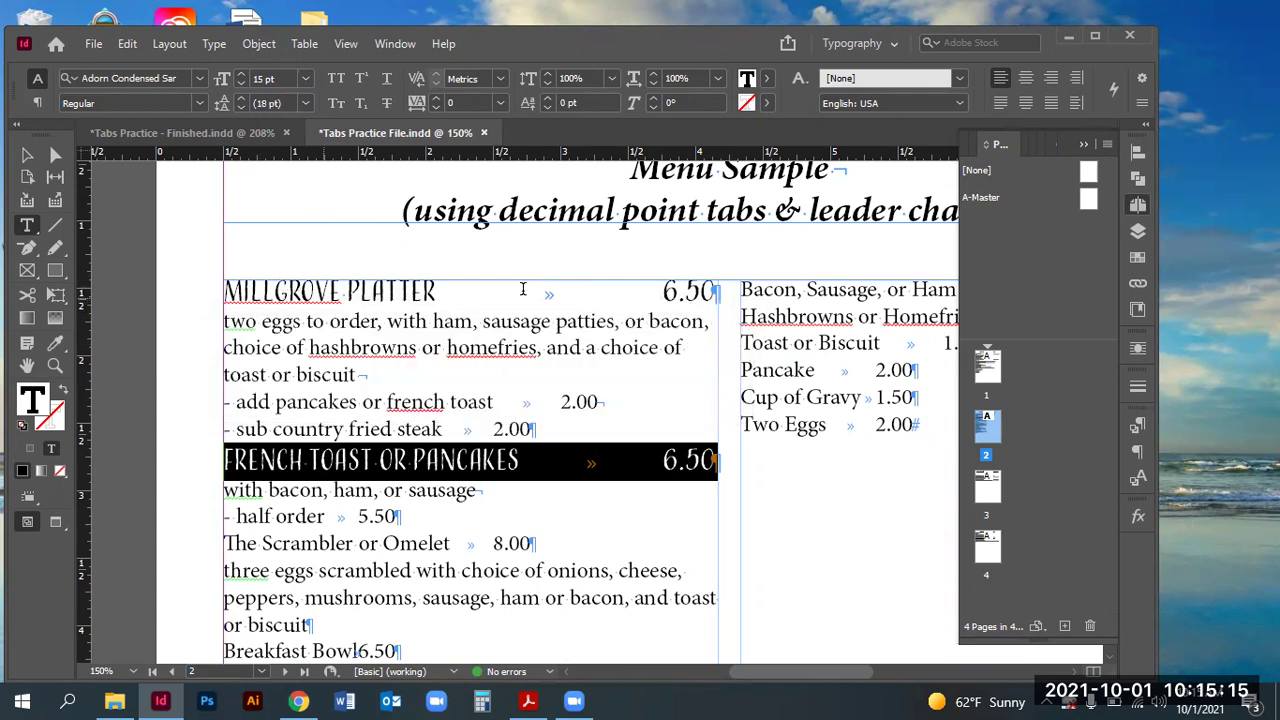
Step: Select the Millgrove Platter line and create a paragraph style group named Menu
{"action": "triple_click", "coordinate": [337, 290]}
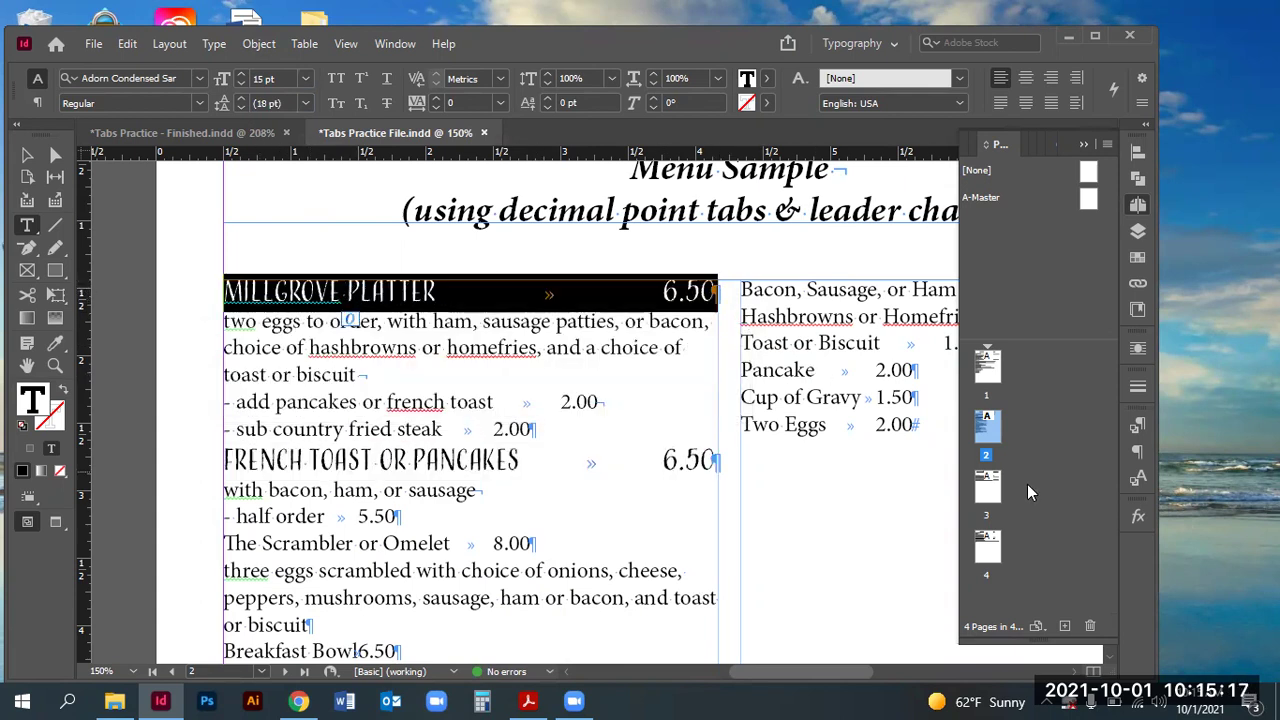
{"action": "left_click", "coordinate": [1136, 428]}
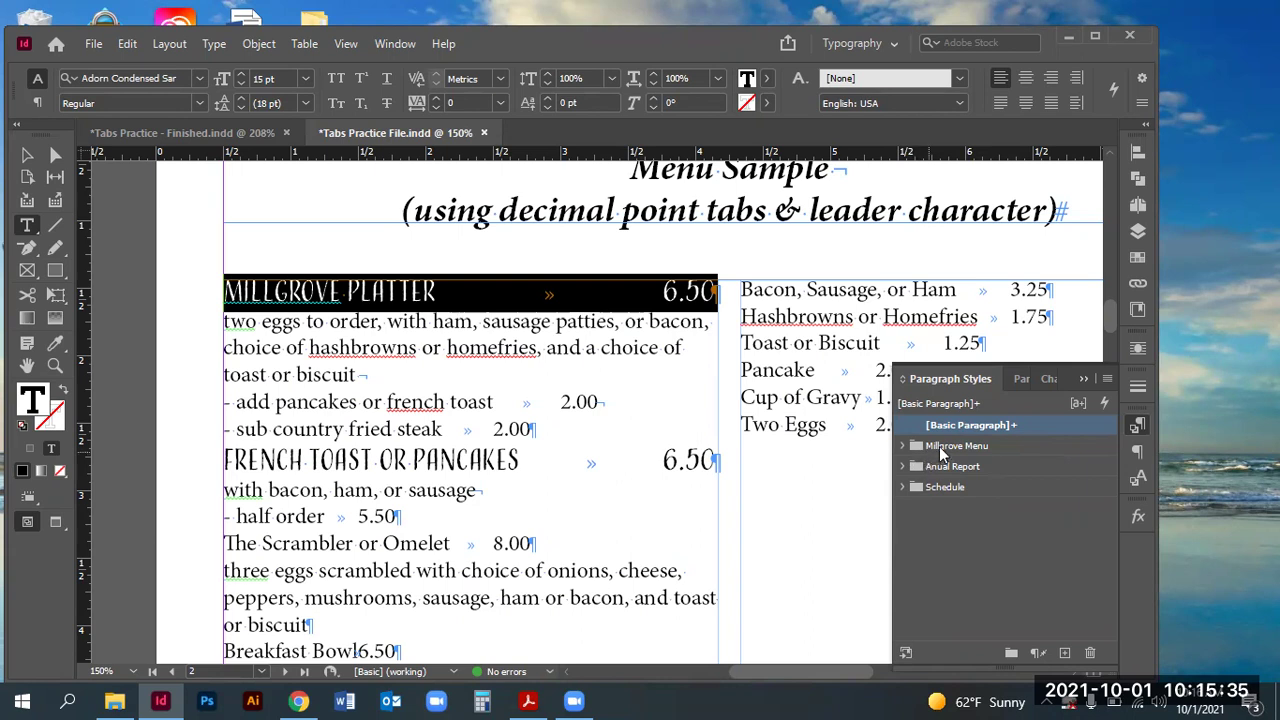
{"action": "left_click", "coordinate": [1012, 652]}
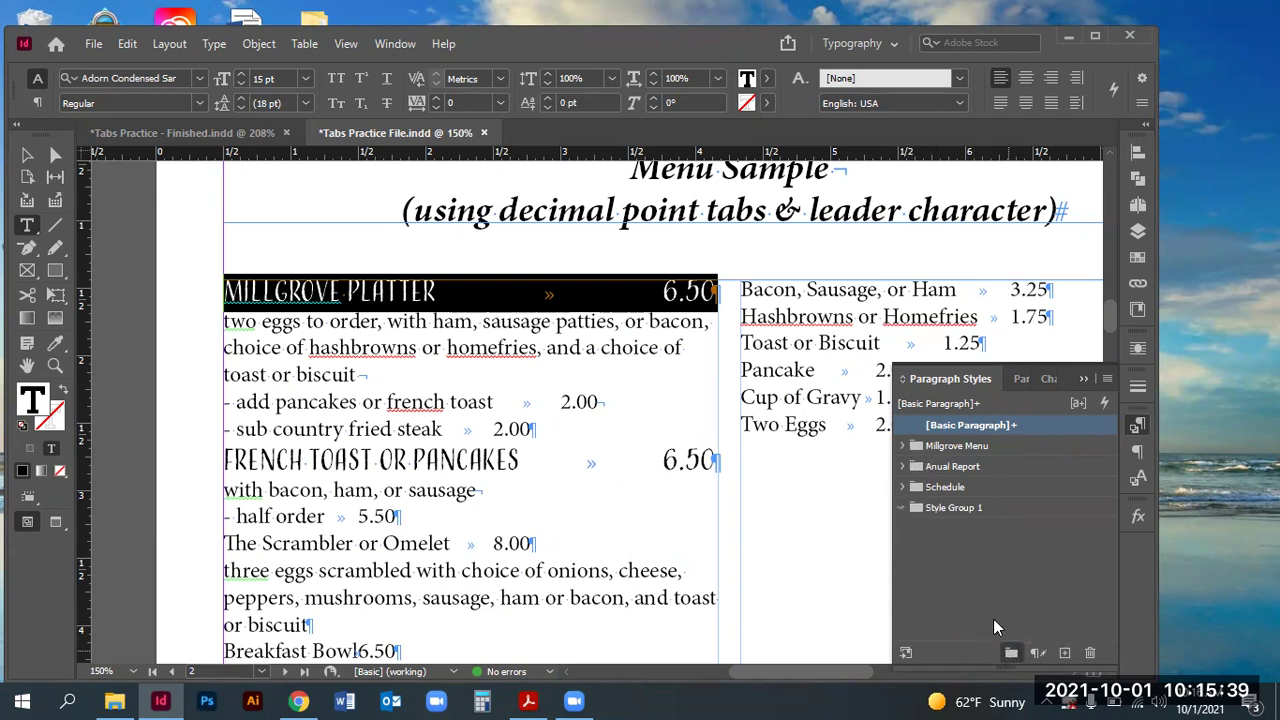
{"action": "double_click", "coordinate": [950, 508]}
{"action": "type", "text": "M"}
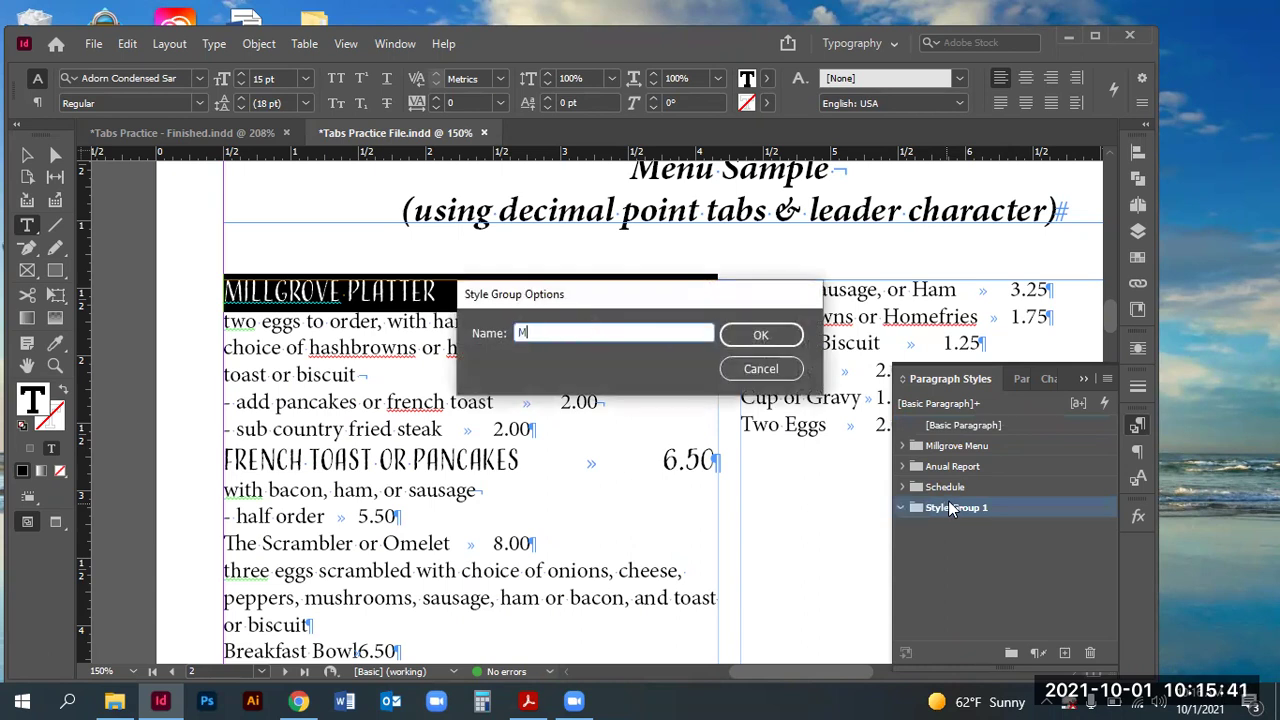
{"action": "type", "text": "enu"}
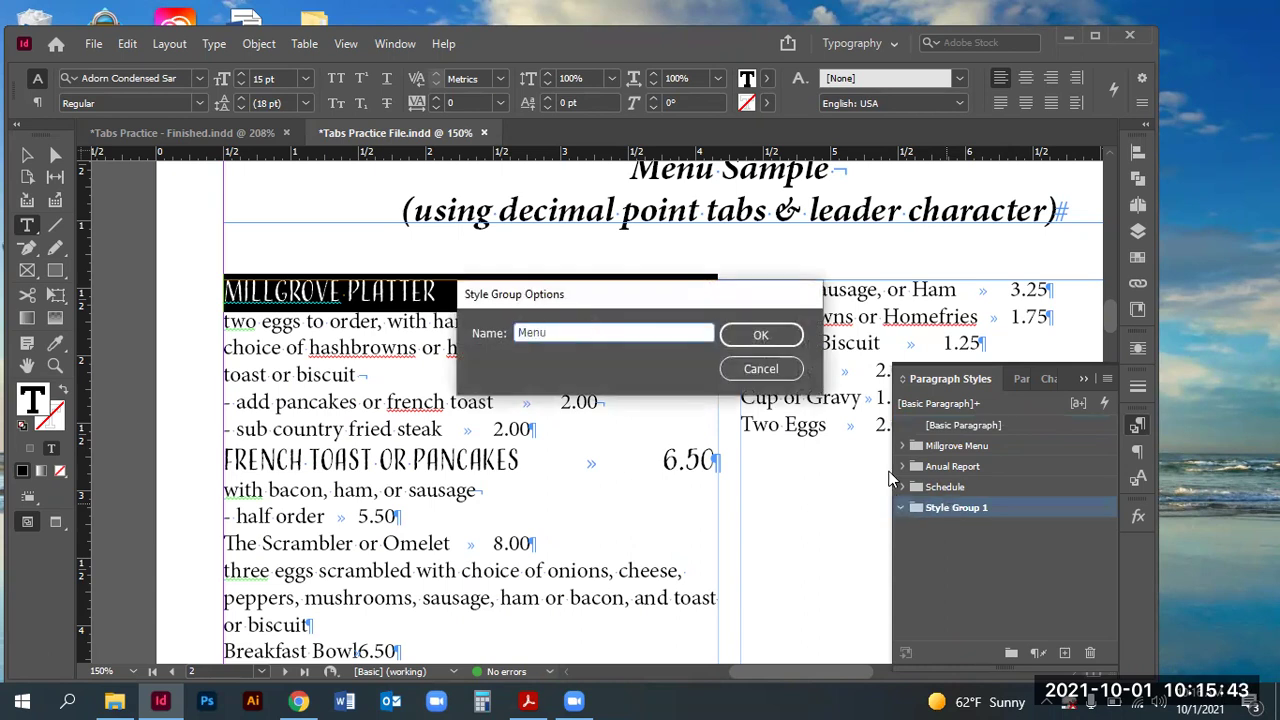
{"action": "left_click", "coordinate": [764, 335]}
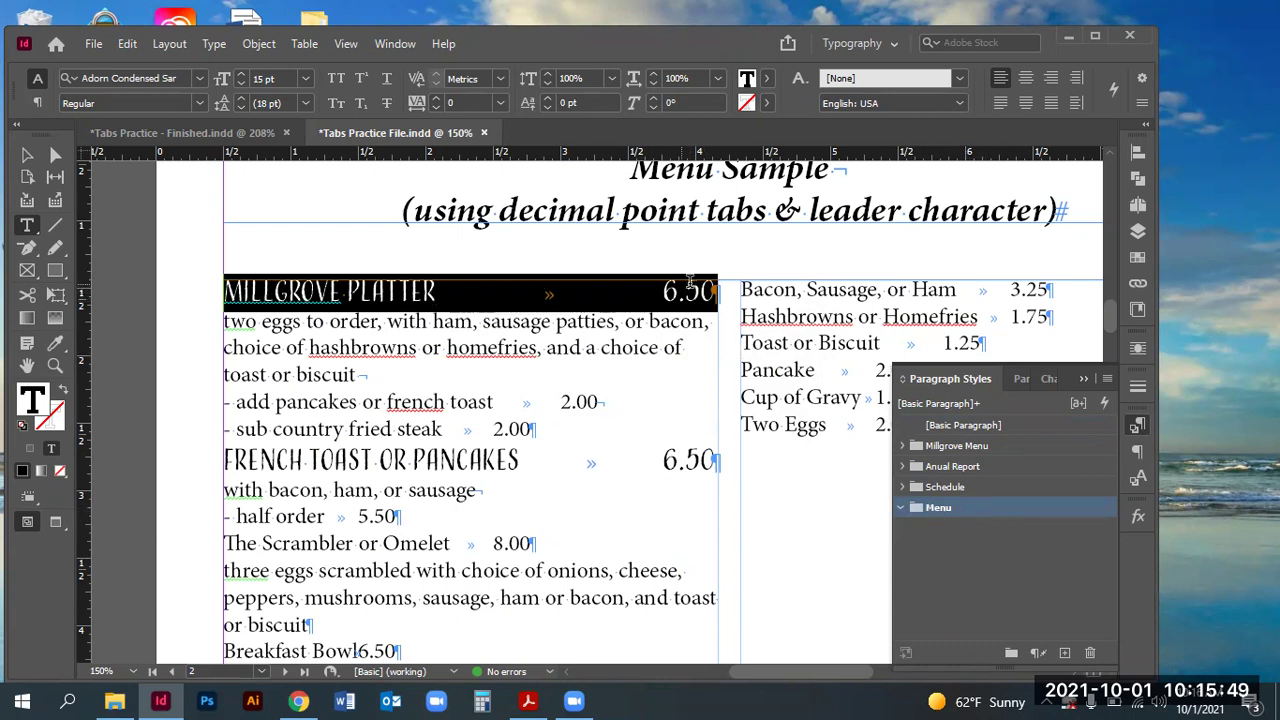
Step: Create a paragraph style named Food and price in the Menu group from the Millgrove Platter line and apply it to that line
{"action": "left_click", "coordinate": [1064, 652]}
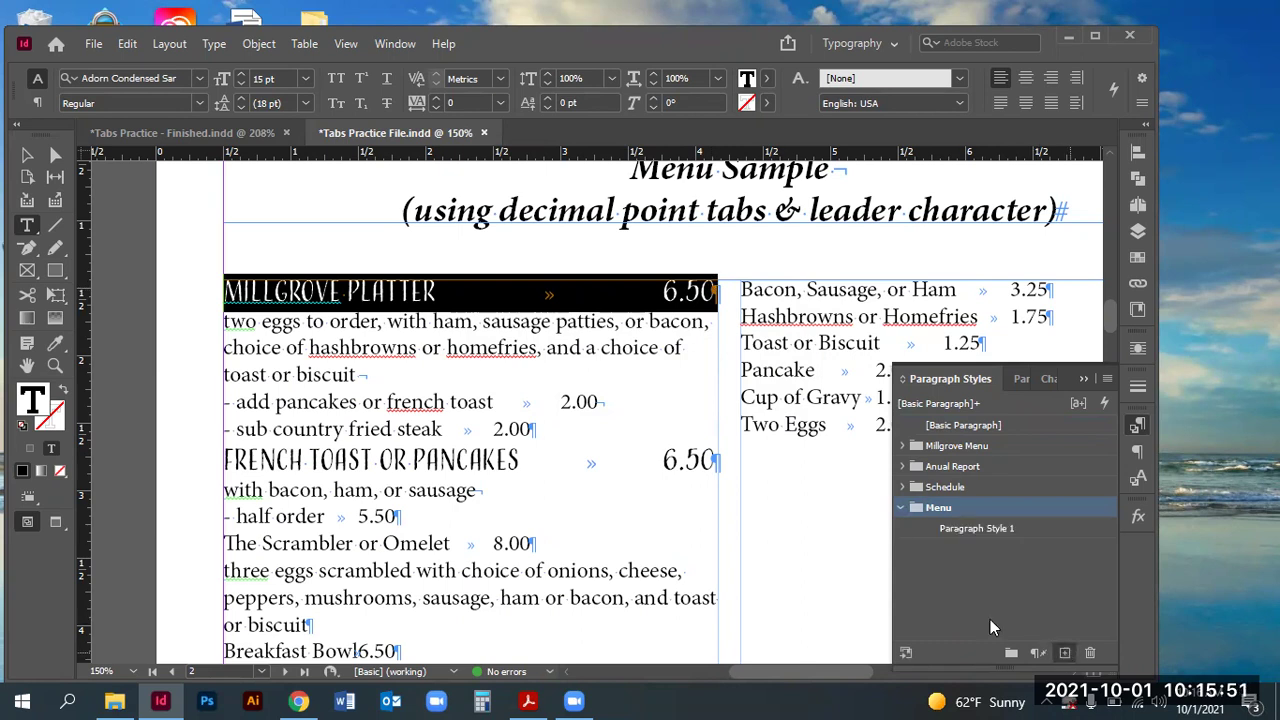
{"action": "left_click", "coordinate": [981, 530]}
{"action": "double_click", "coordinate": [981, 530]}
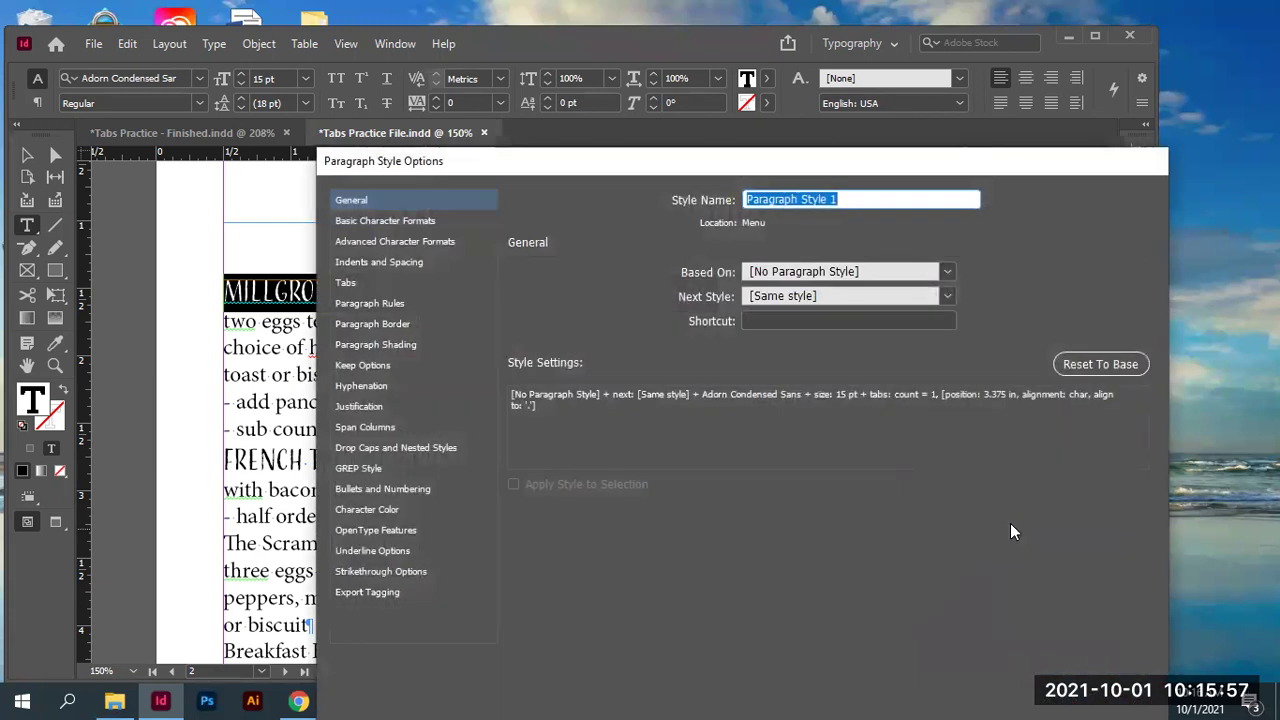
{"action": "type", "text": "Food and price"}
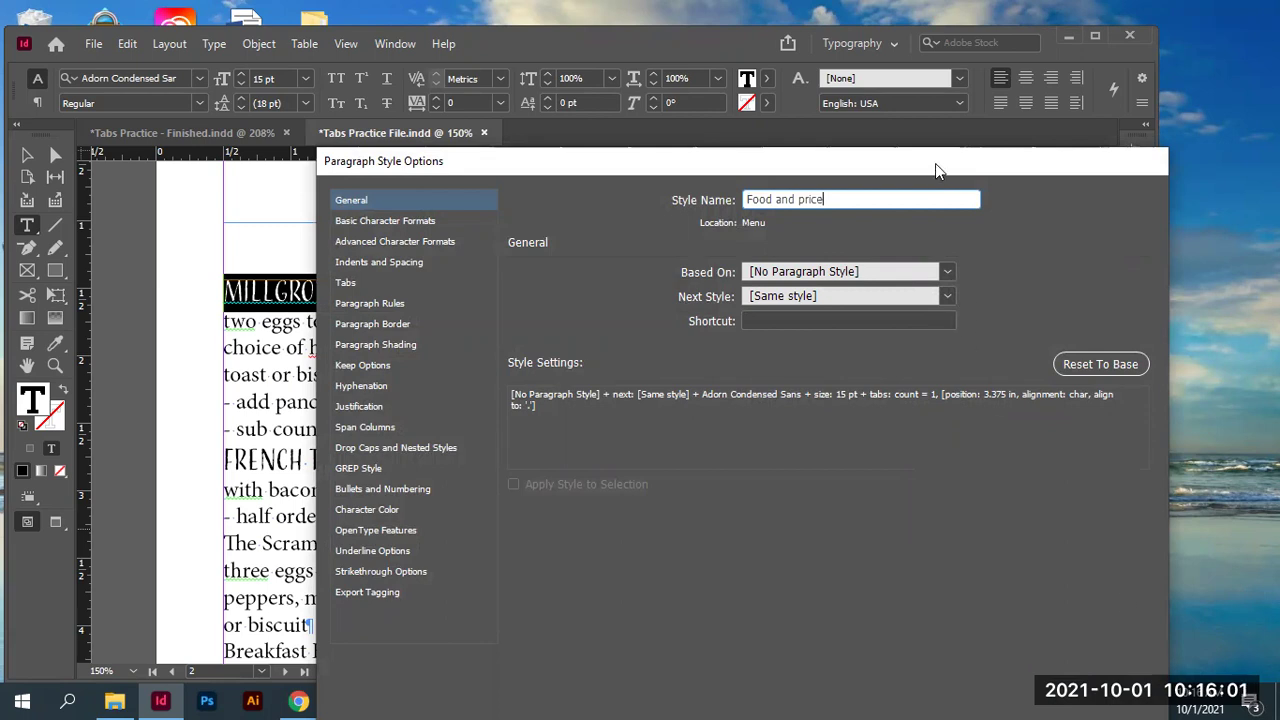
{"action": "left_click", "coordinate": [978, 674]}
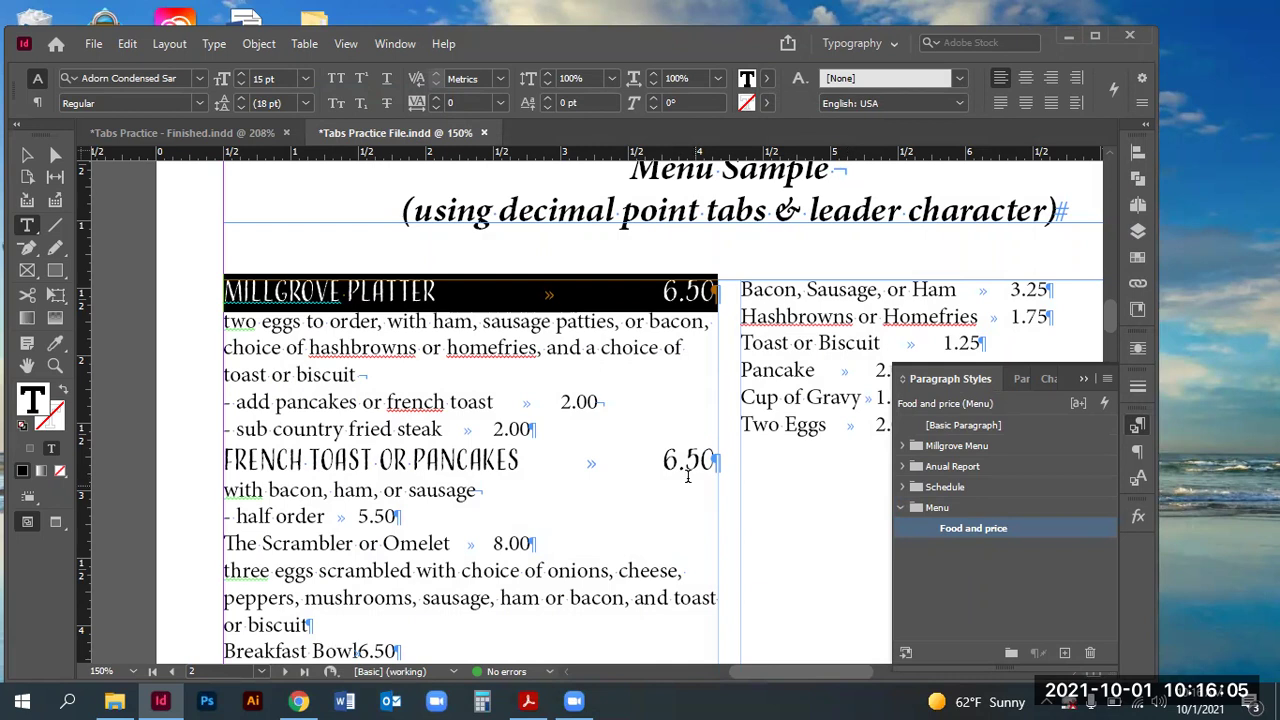
Step: Apply the Food and price style to the French Toast or Pancakes, The Scrambler or Omelet, Breakfast Bowl and Oatmeal lines
{"action": "triple_click", "coordinate": [393, 468]}
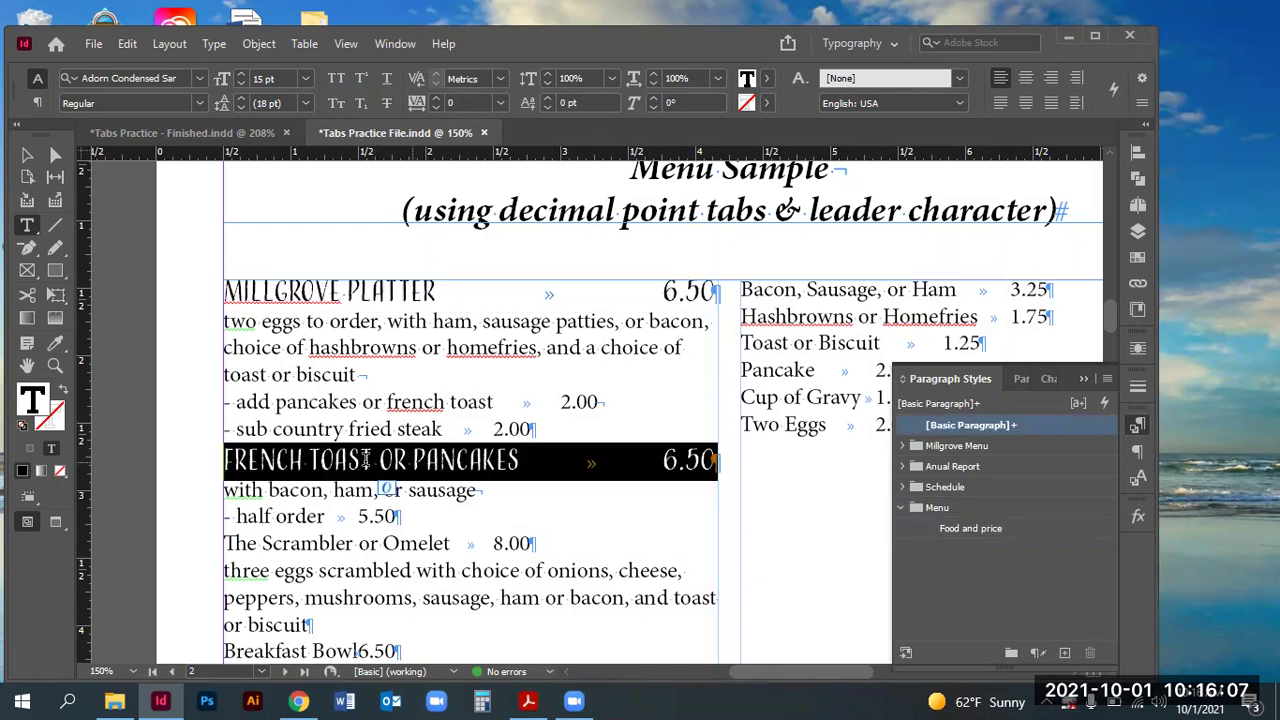
{"action": "left_click", "coordinate": [1000, 528]}
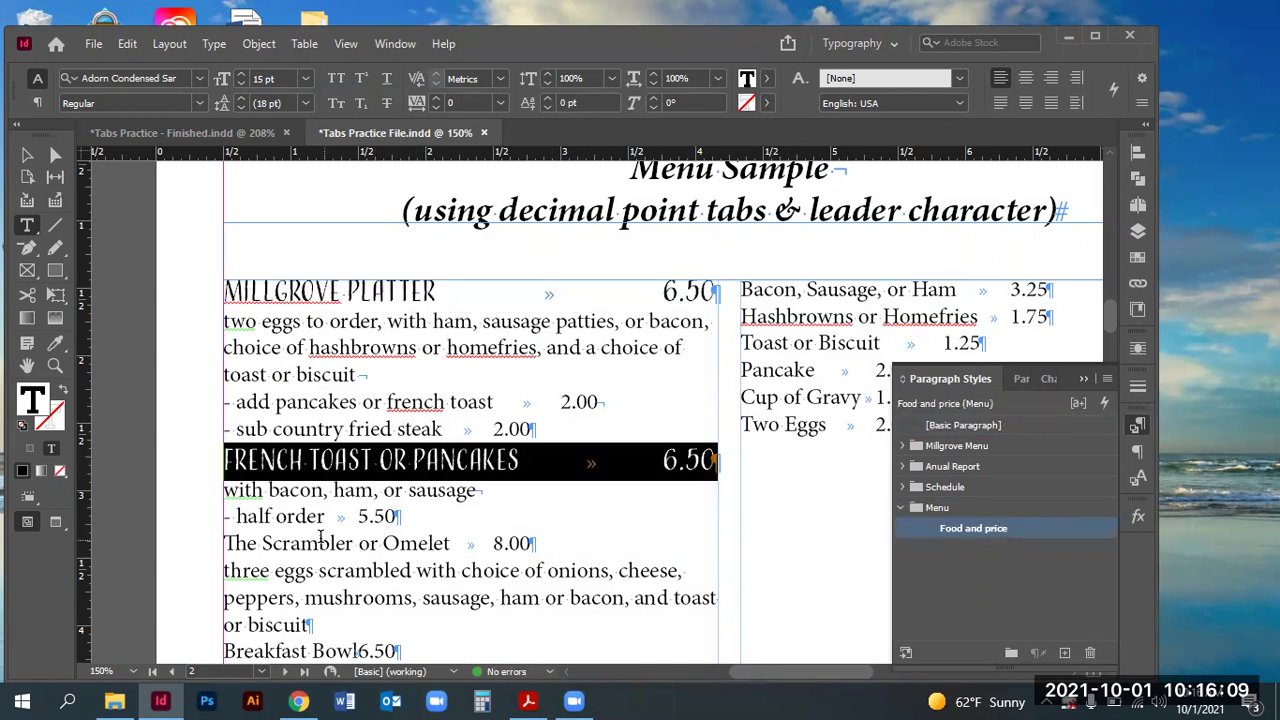
{"action": "double_click", "coordinate": [321, 540]}
{"action": "left_click", "coordinate": [973, 528]}
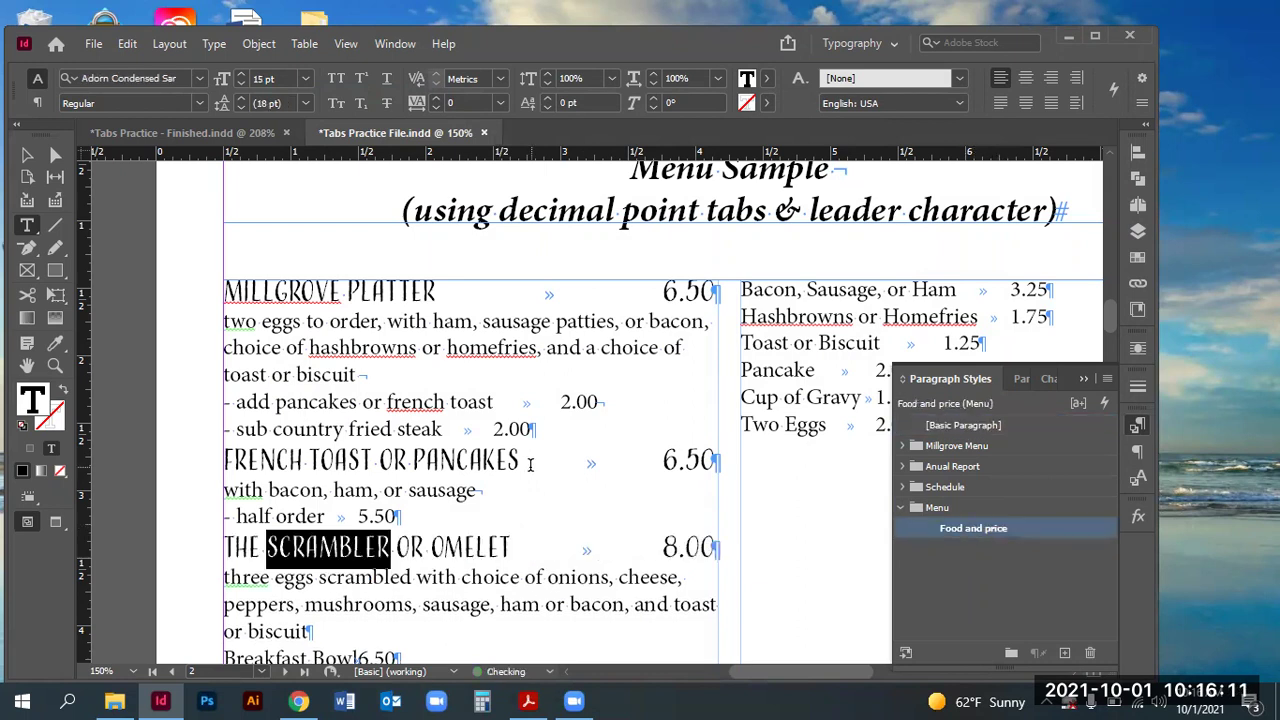
{"action": "scroll", "coordinate": [890, 520], "scroll_direction": "down", "scroll_amount": 4}
{"action": "left_click", "coordinate": [357, 493]}
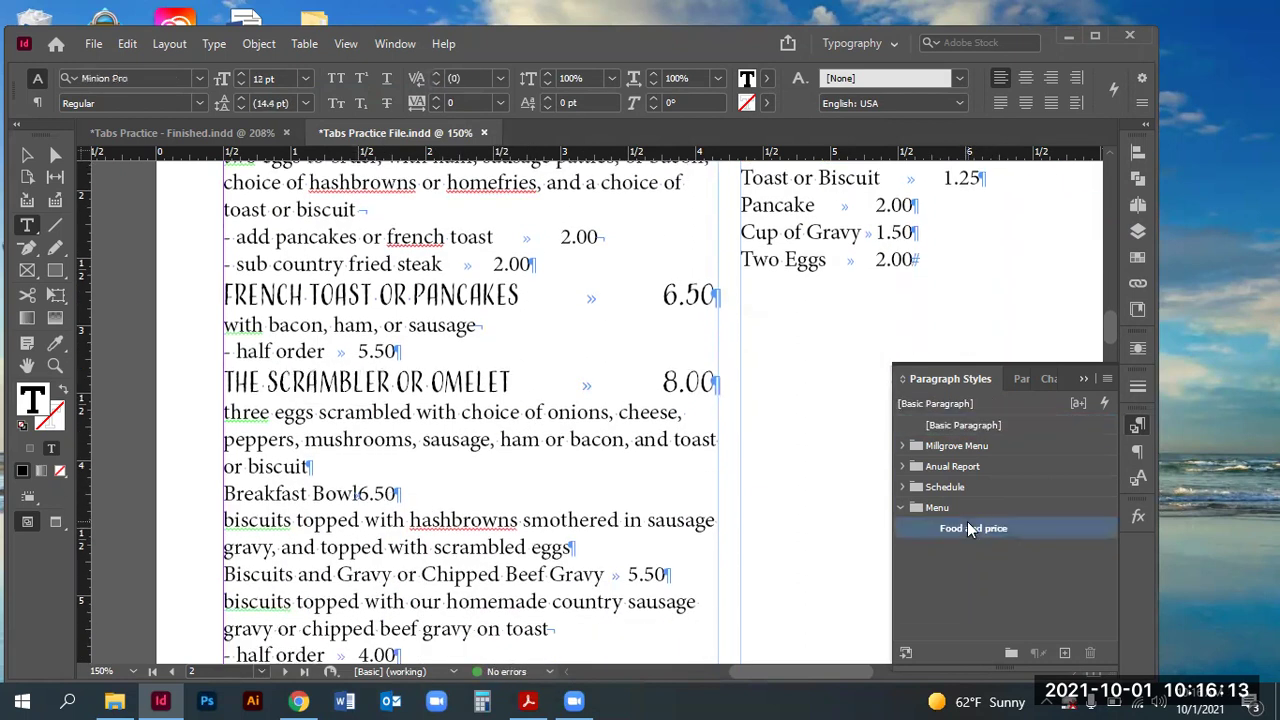
{"action": "left_click", "coordinate": [973, 528]}
{"action": "scroll", "coordinate": [340, 588], "scroll_direction": "down", "scroll_amount": 2}
{"action": "scroll", "coordinate": [340, 588], "scroll_direction": "down", "scroll_amount": 5}
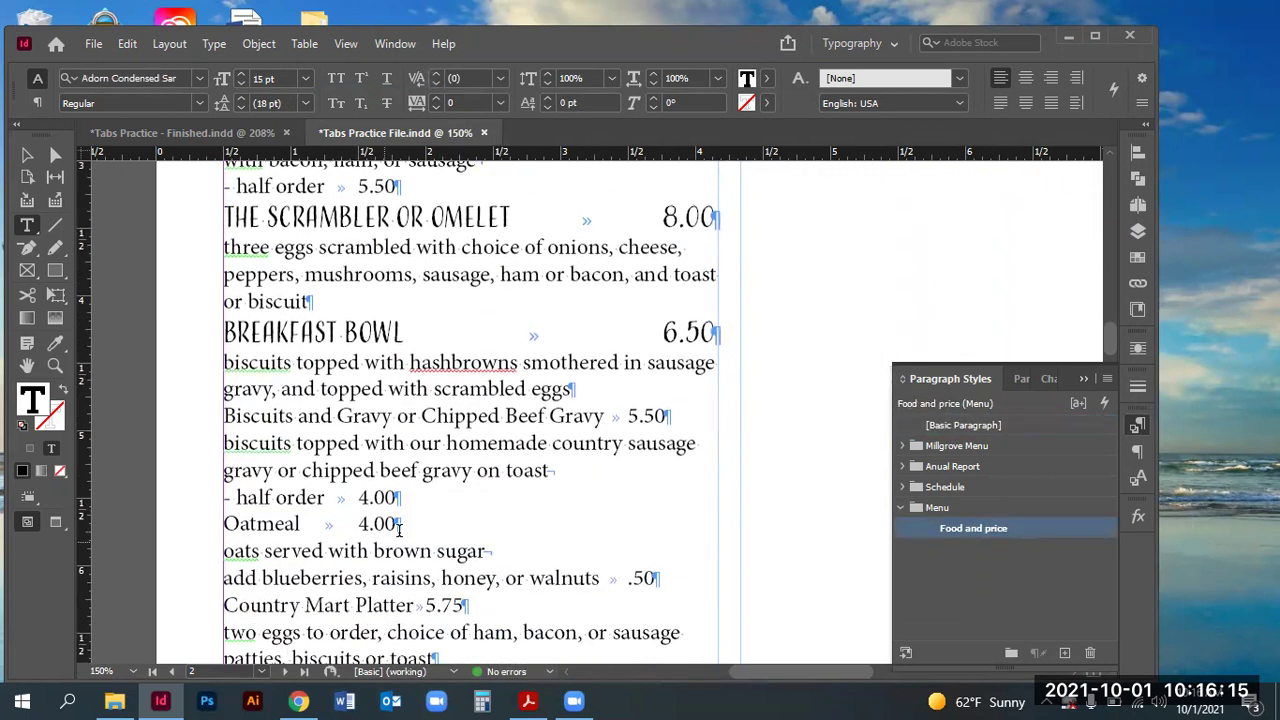
{"action": "left_click", "coordinate": [301, 400]}
{"action": "left_click", "coordinate": [973, 528]}
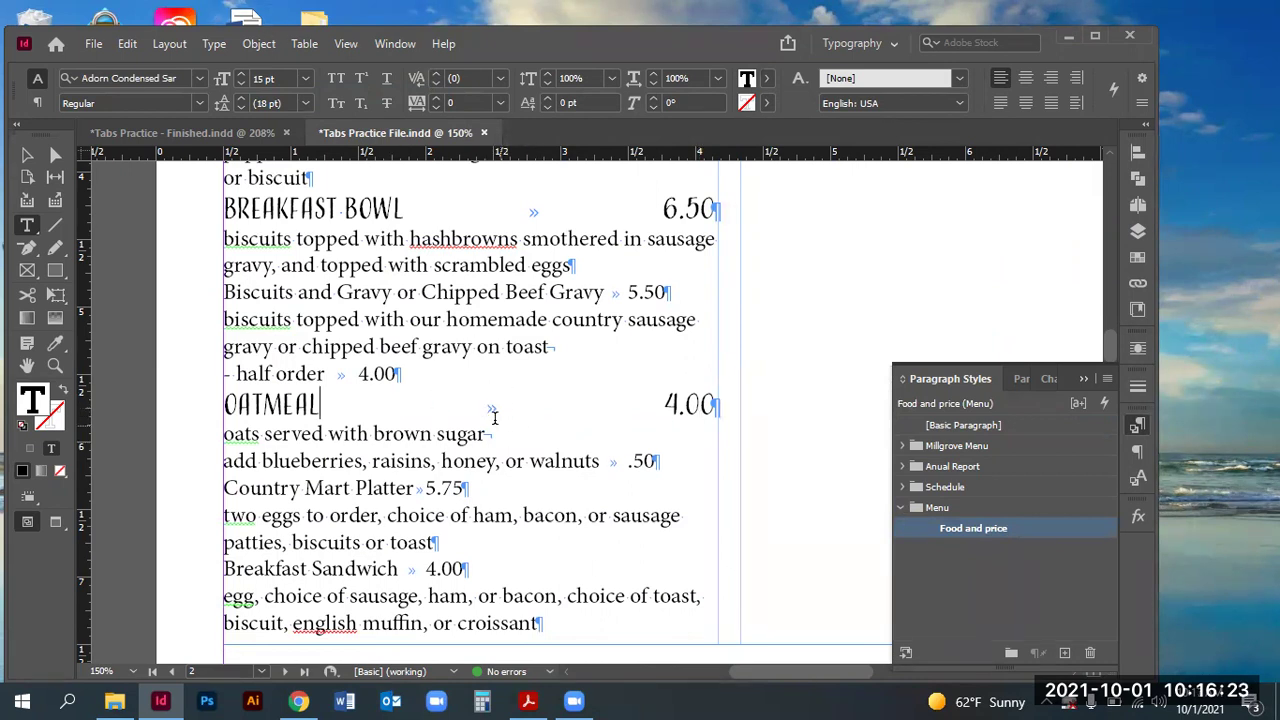
Step: Hide and redisplay the hidden characters, and remove and reinsert the tab before the Oatmeal price
{"action": "left_click", "coordinate": [214, 44]}
{"action": "left_click", "coordinate": [310, 669]}
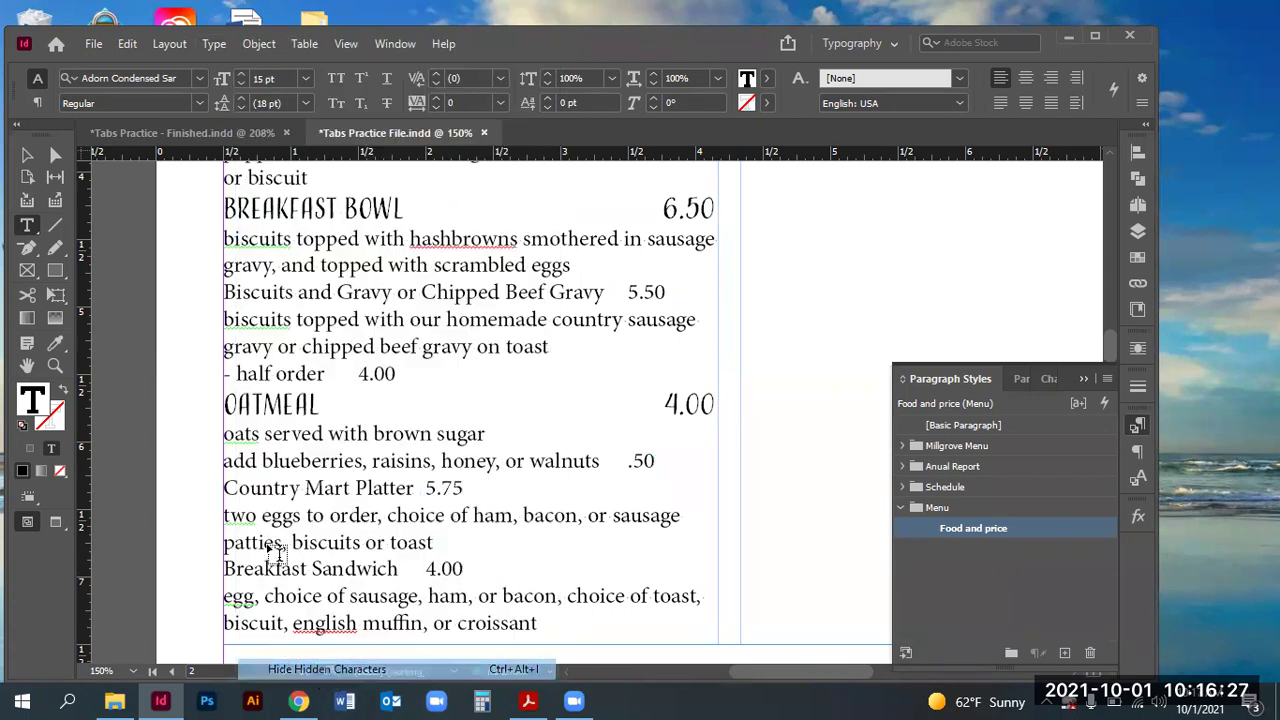
{"action": "left_click", "coordinate": [214, 44]}
{"action": "left_click", "coordinate": [330, 669]}
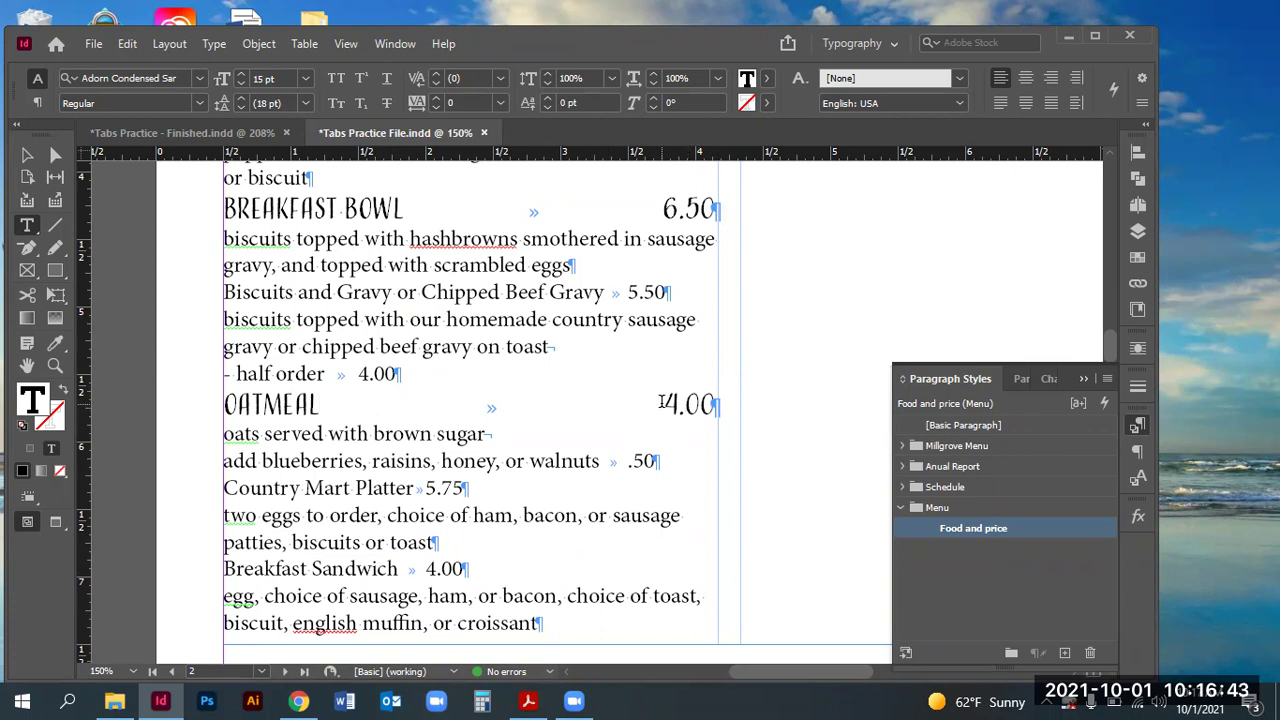
{"action": "key", "text": "Delete"}
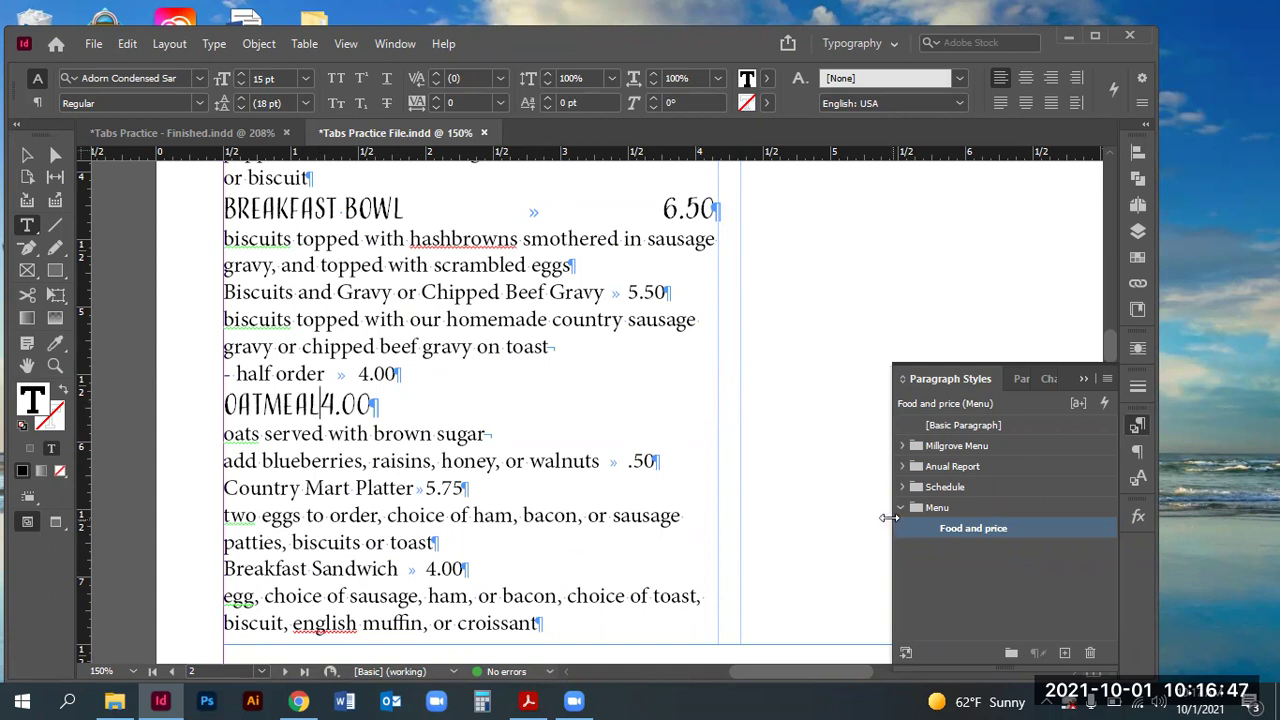
{"action": "key", "text": "Tab"}
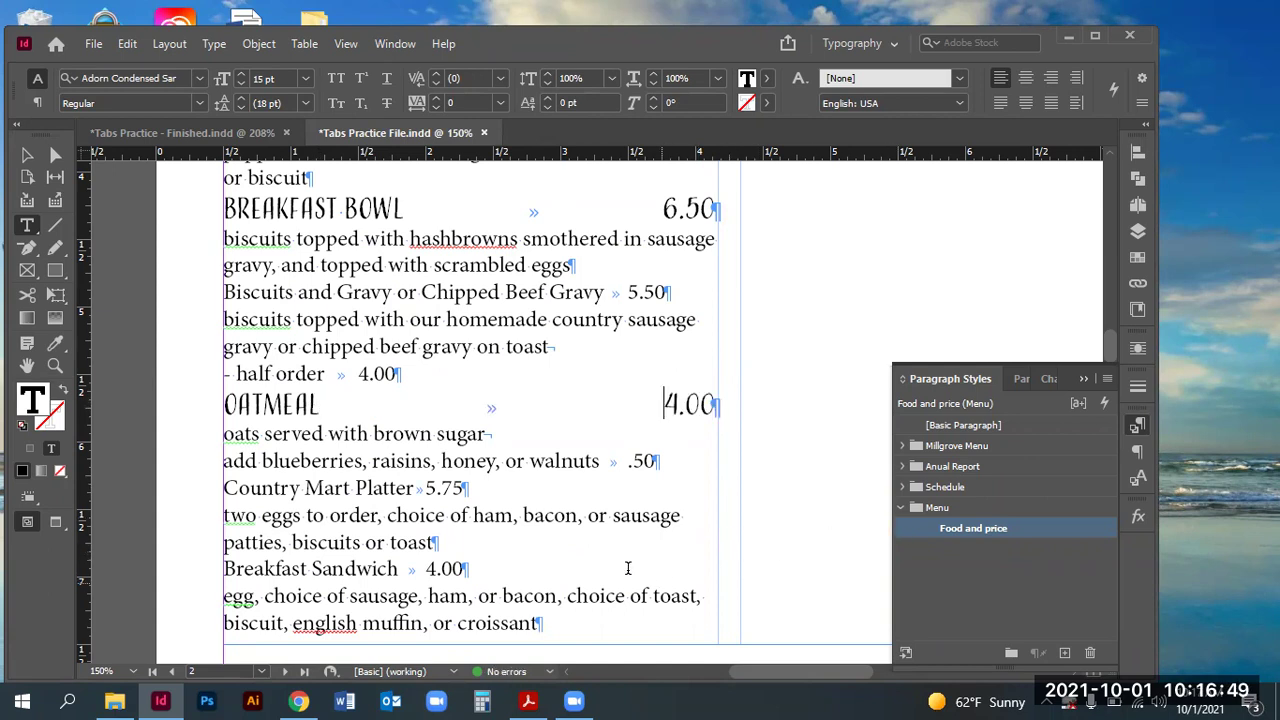
Step: Apply the Food and price style to the Country Mart Platter, Breakfast Sandwich and A La Carte lines
{"action": "double_click", "coordinate": [398, 482]}
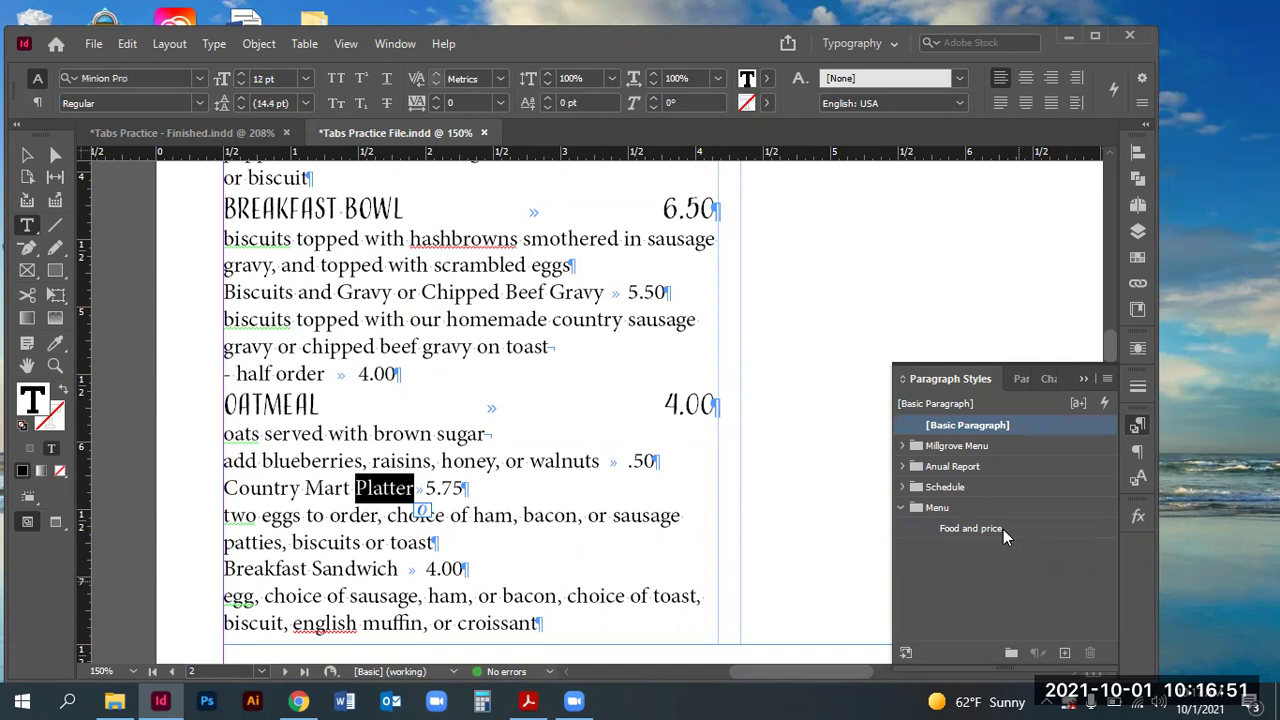
{"action": "left_click", "coordinate": [1003, 529]}
{"action": "left_click", "coordinate": [358, 576]}
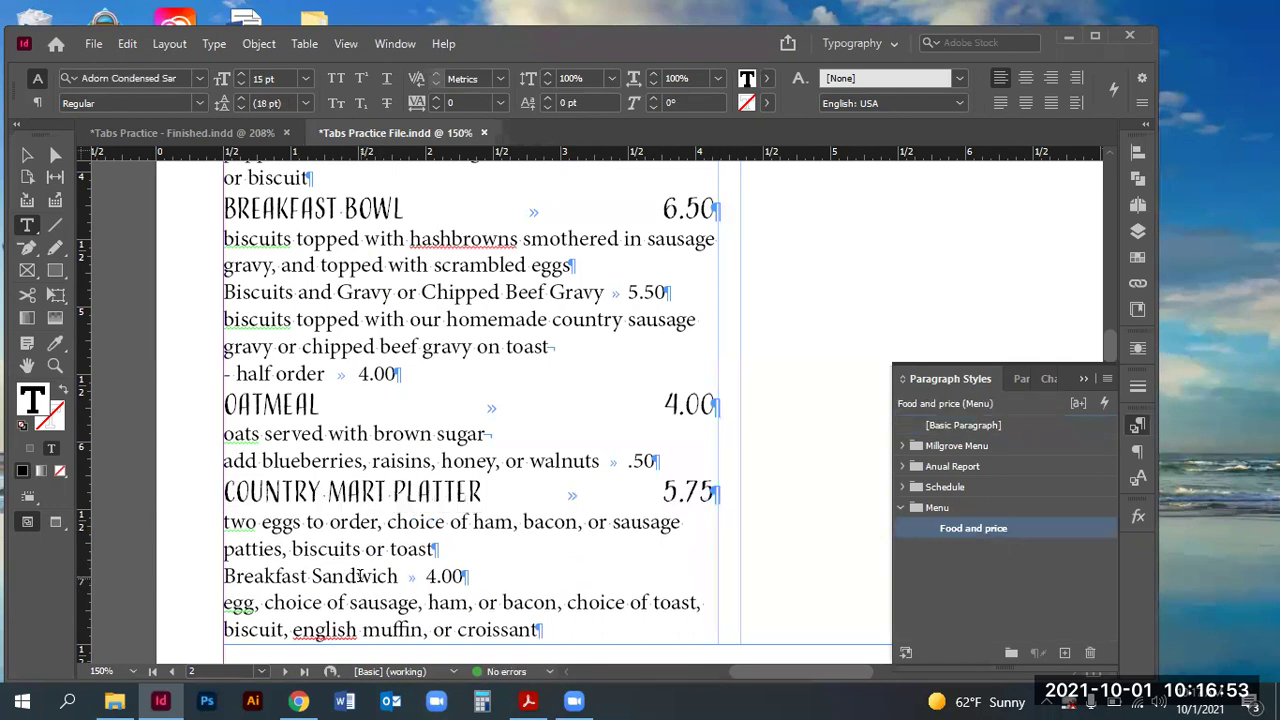
{"action": "left_click", "coordinate": [1012, 529]}
{"action": "scroll", "coordinate": [640, 535], "scroll_direction": "up", "scroll_amount": 3}
{"action": "scroll", "coordinate": [670, 530], "scroll_direction": "up", "scroll_amount": 4}
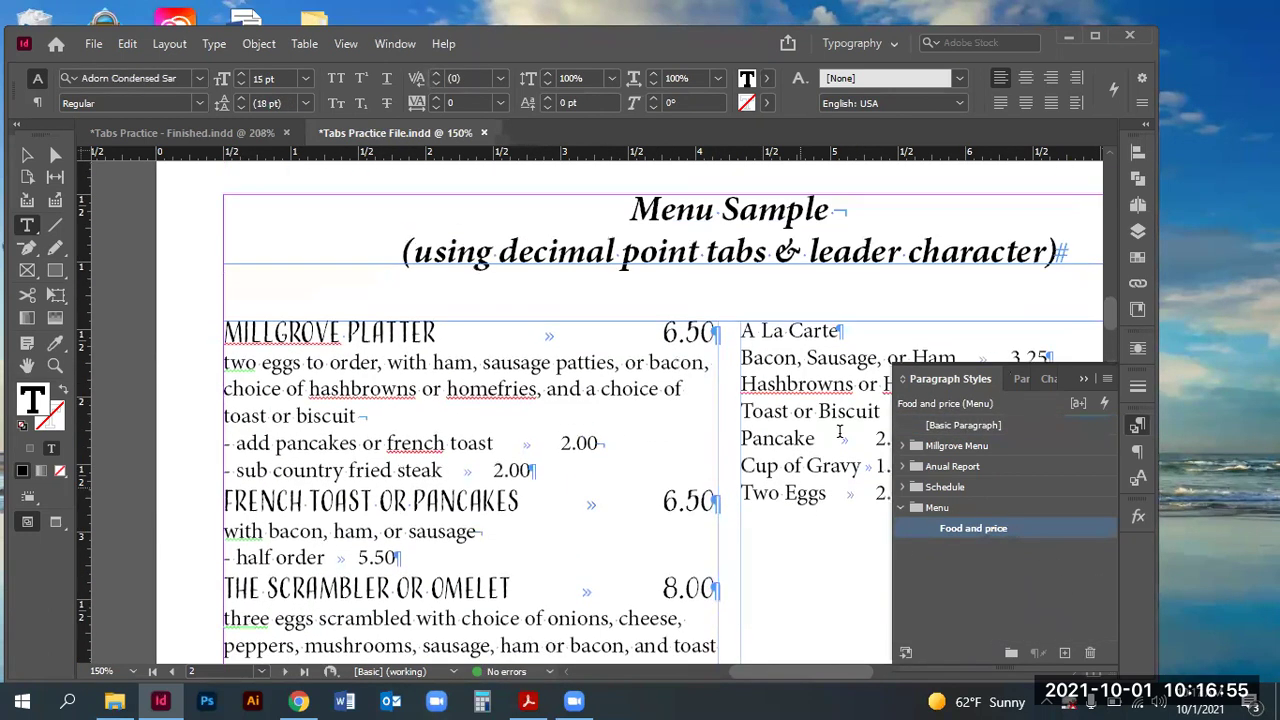
{"action": "left_click", "coordinate": [976, 524]}
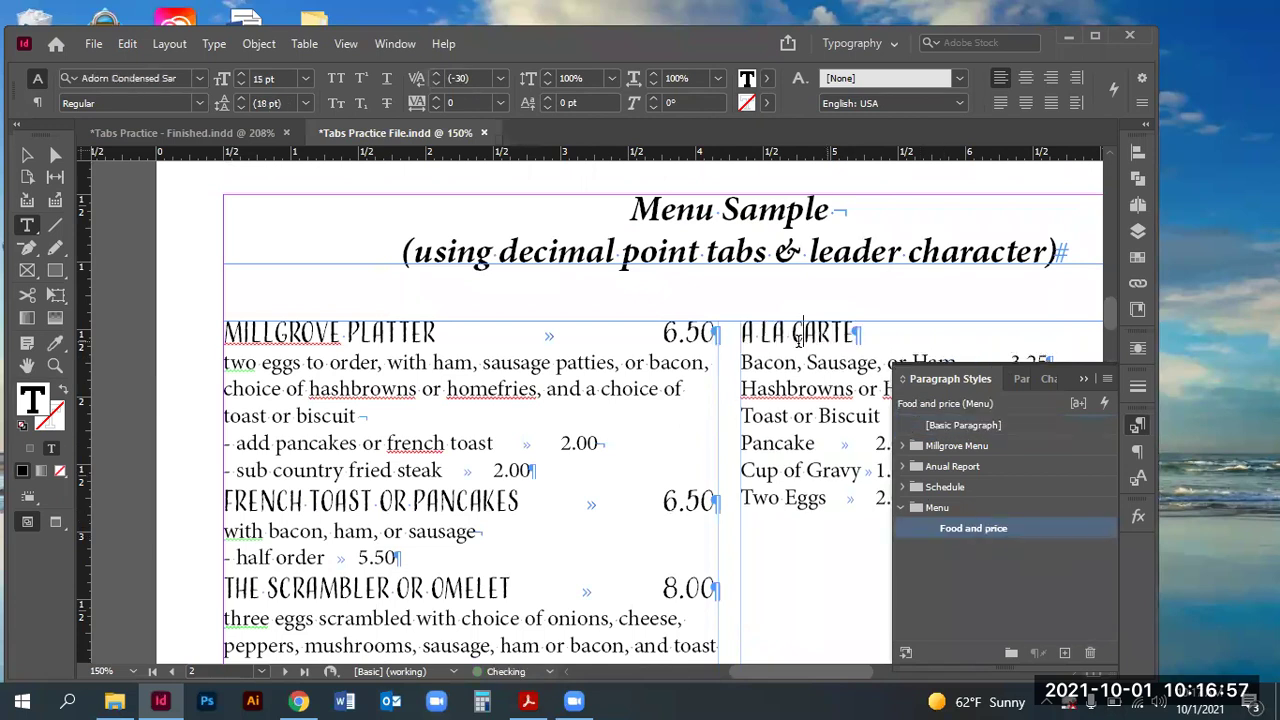
Step: Apply the Food and price style to the Biscuits and Gravy or Chipped Beef Gravy line
{"action": "scroll", "coordinate": [643, 360], "scroll_direction": "down", "scroll_amount": 1}
{"action": "scroll", "coordinate": [360, 498], "scroll_direction": "down", "scroll_amount": 3}
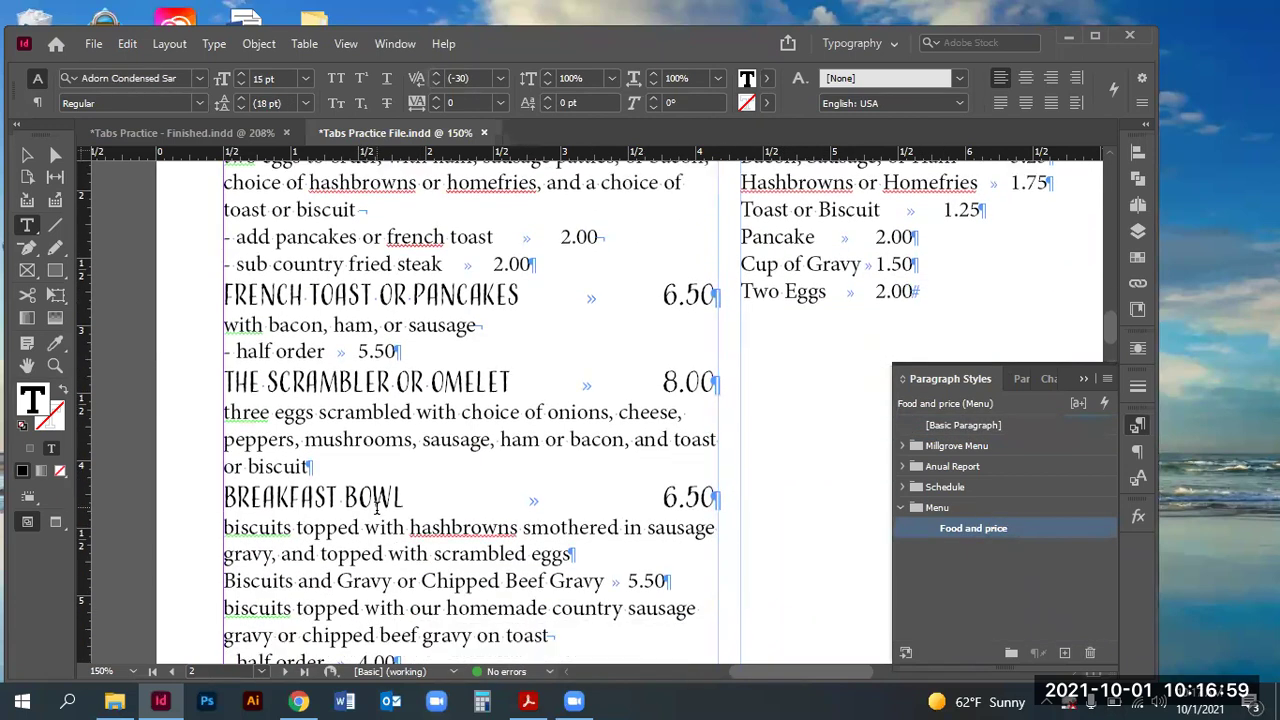
{"action": "left_click", "coordinate": [494, 457]}
{"action": "key", "text": "ctrl+KP_1"}
{"action": "scroll", "coordinate": [381, 505], "scroll_direction": "down", "scroll_amount": 1}
{"action": "scroll", "coordinate": [381, 505], "scroll_direction": "down", "scroll_amount": 2}
Step: Examine the font, size and leading of the Millgrove Platter description in Tabs Practice - Finished
{"action": "scroll", "coordinate": [435, 503], "scroll_direction": "up", "scroll_amount": 5}
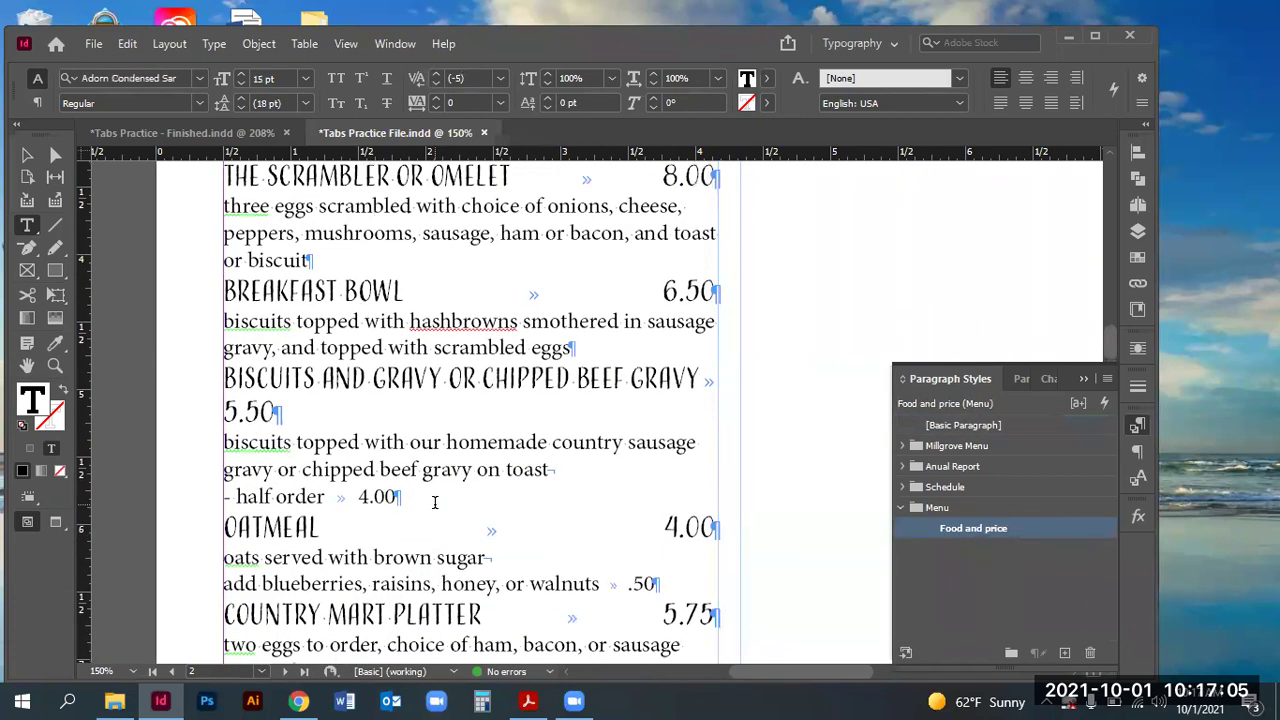
{"action": "scroll", "coordinate": [506, 346], "scroll_direction": "up", "scroll_amount": 1}
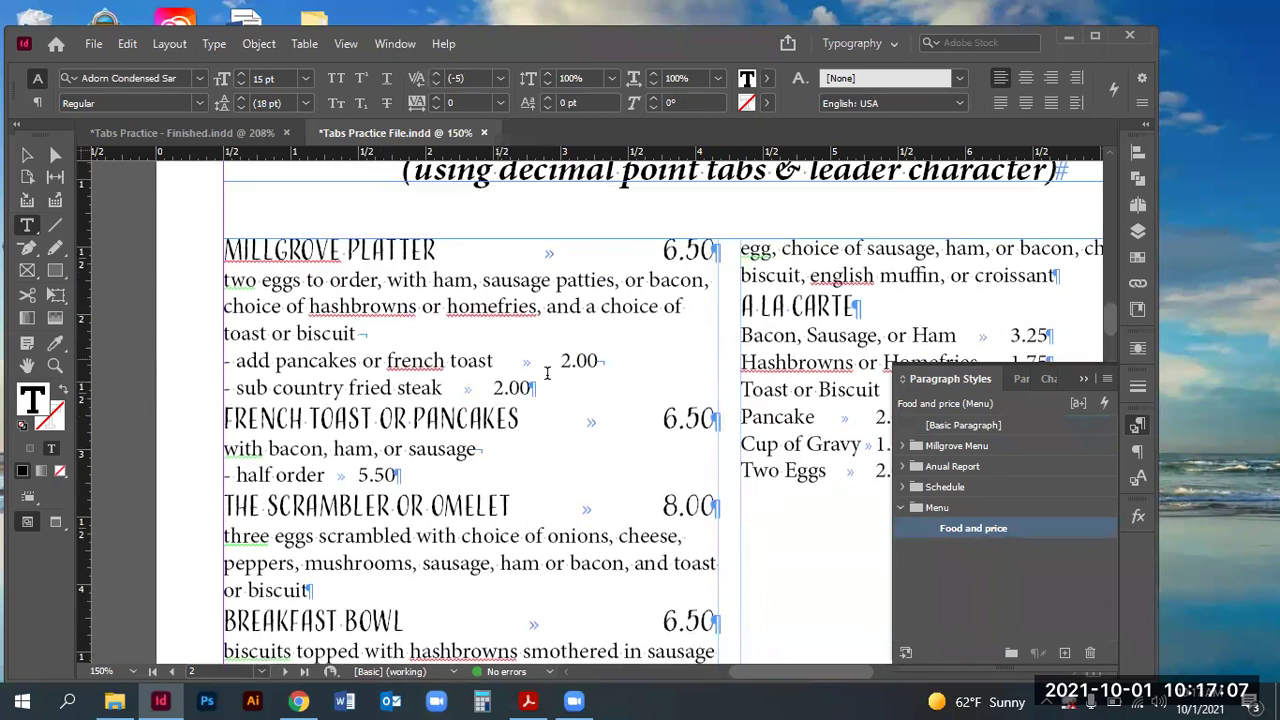
{"action": "left_click_drag", "start_coordinate": [275, 360], "coordinate": [442, 388]}
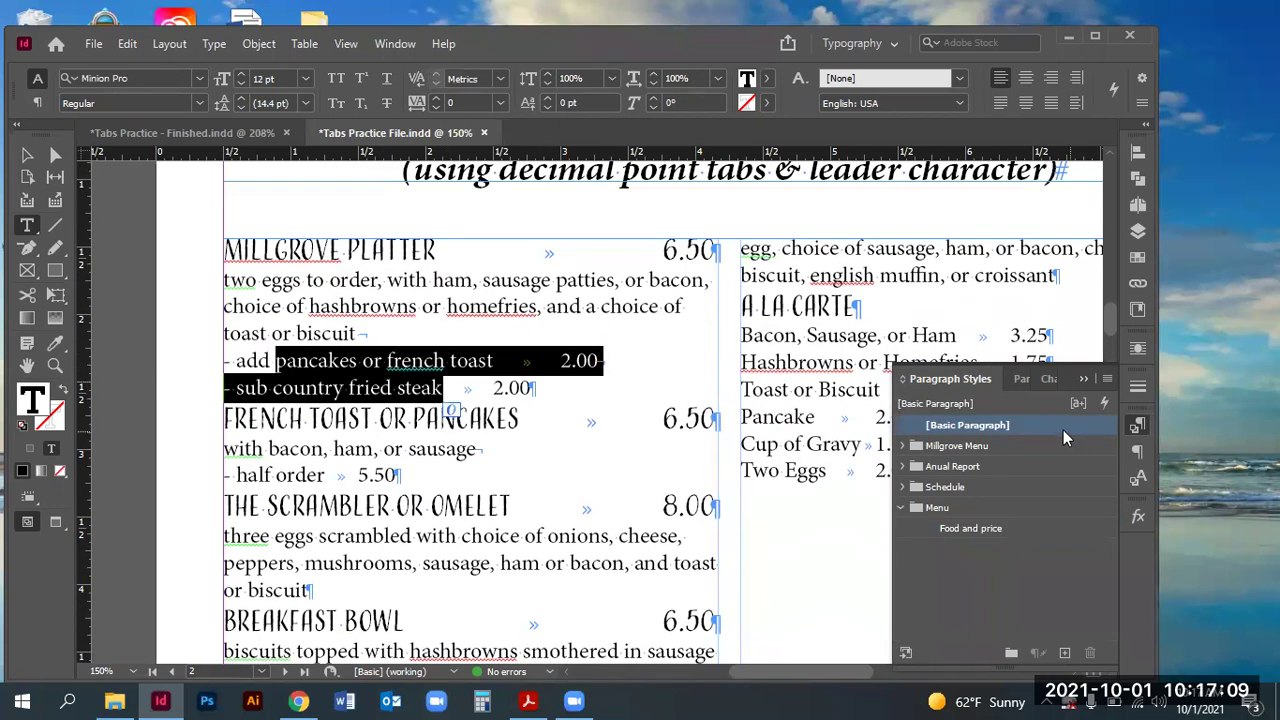
{"action": "left_click", "coordinate": [212, 133]}
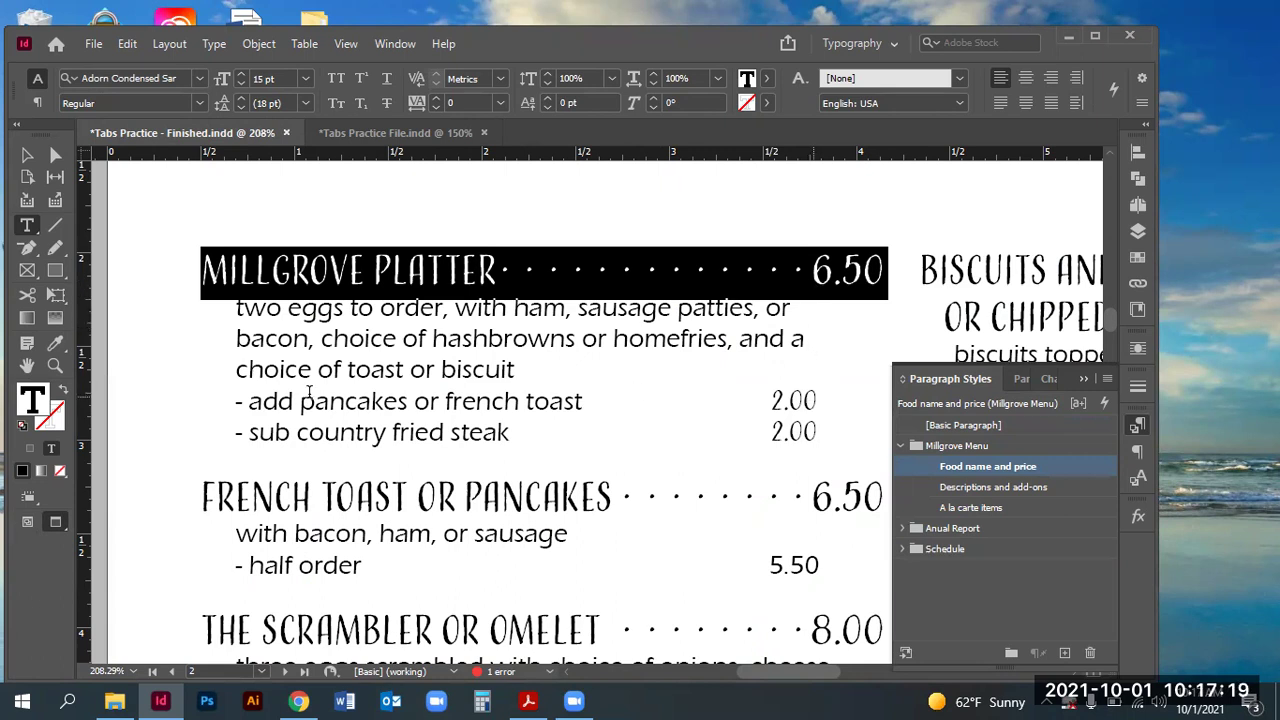
{"action": "left_click_drag", "start_coordinate": [236, 308], "coordinate": [571, 363]}
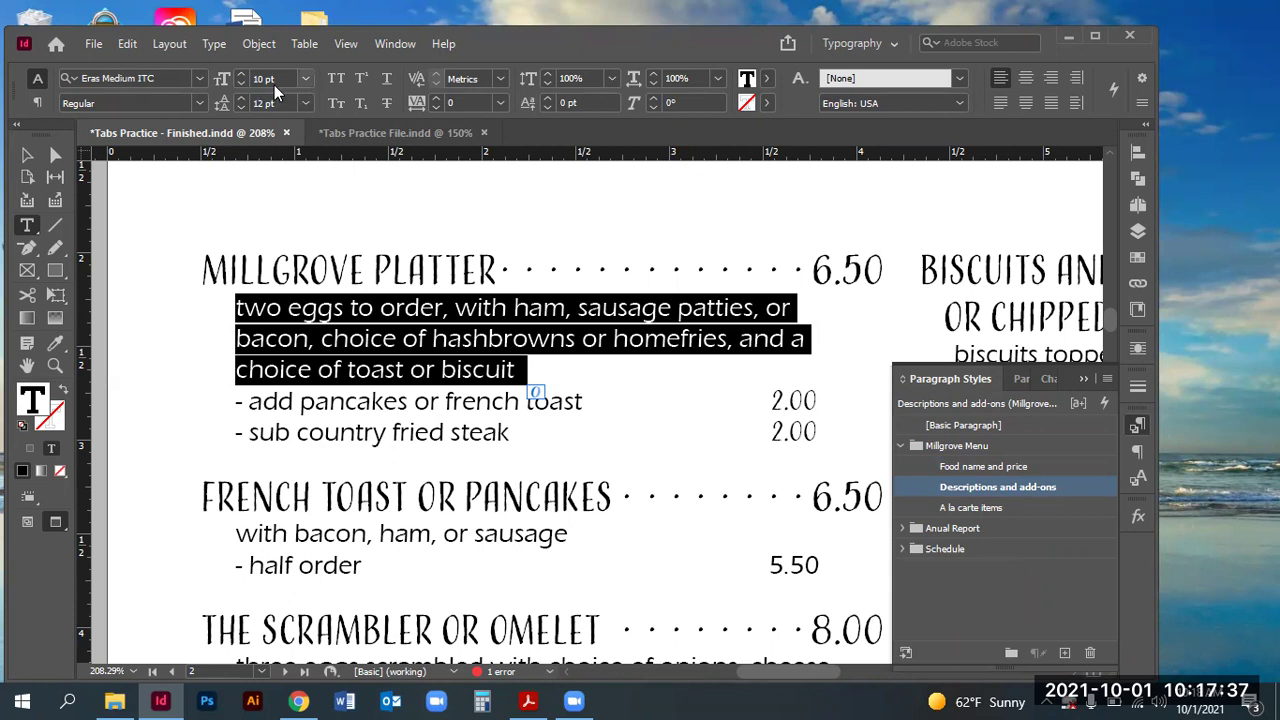
Step: Set the description and add-ons paragraph under Millgrove Platter in Tabs Practice File to the Eras Medium ITC font
{"action": "left_click", "coordinate": [354, 135]}
{"action": "left_click", "coordinate": [327, 285]}
{"action": "triple_click", "coordinate": [325, 287]}
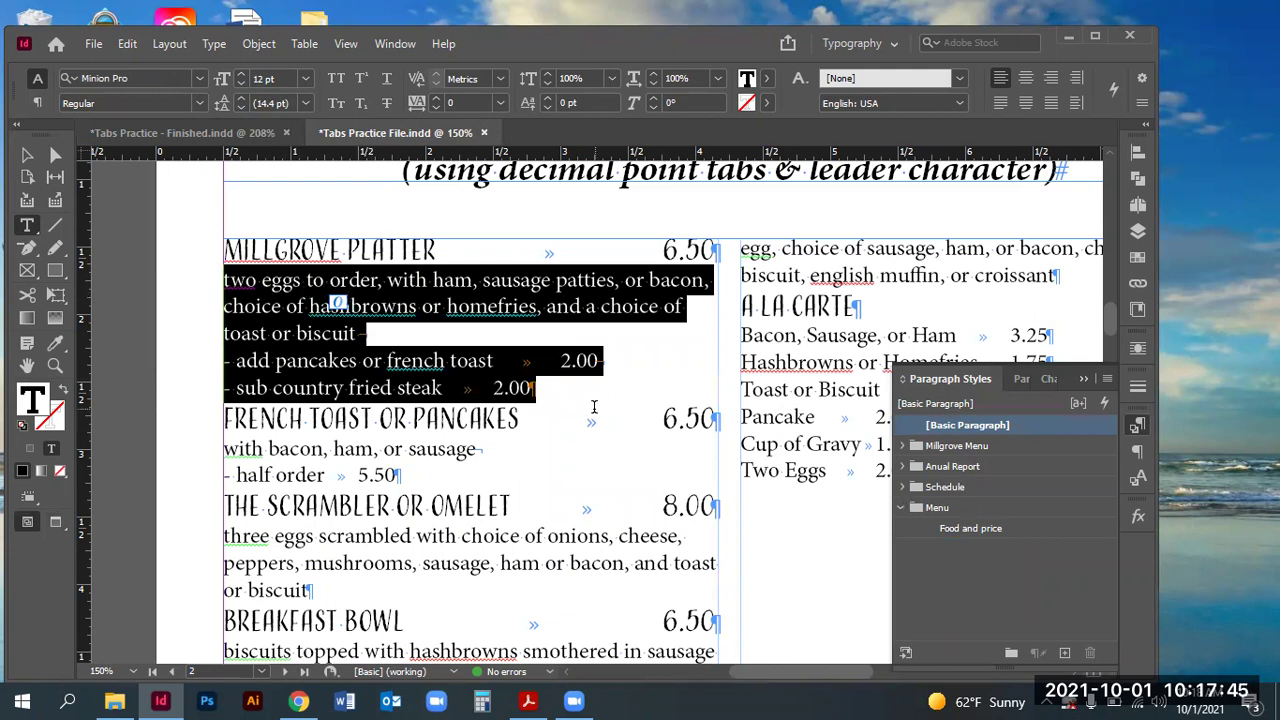
{"action": "left_click", "coordinate": [521, 389]}
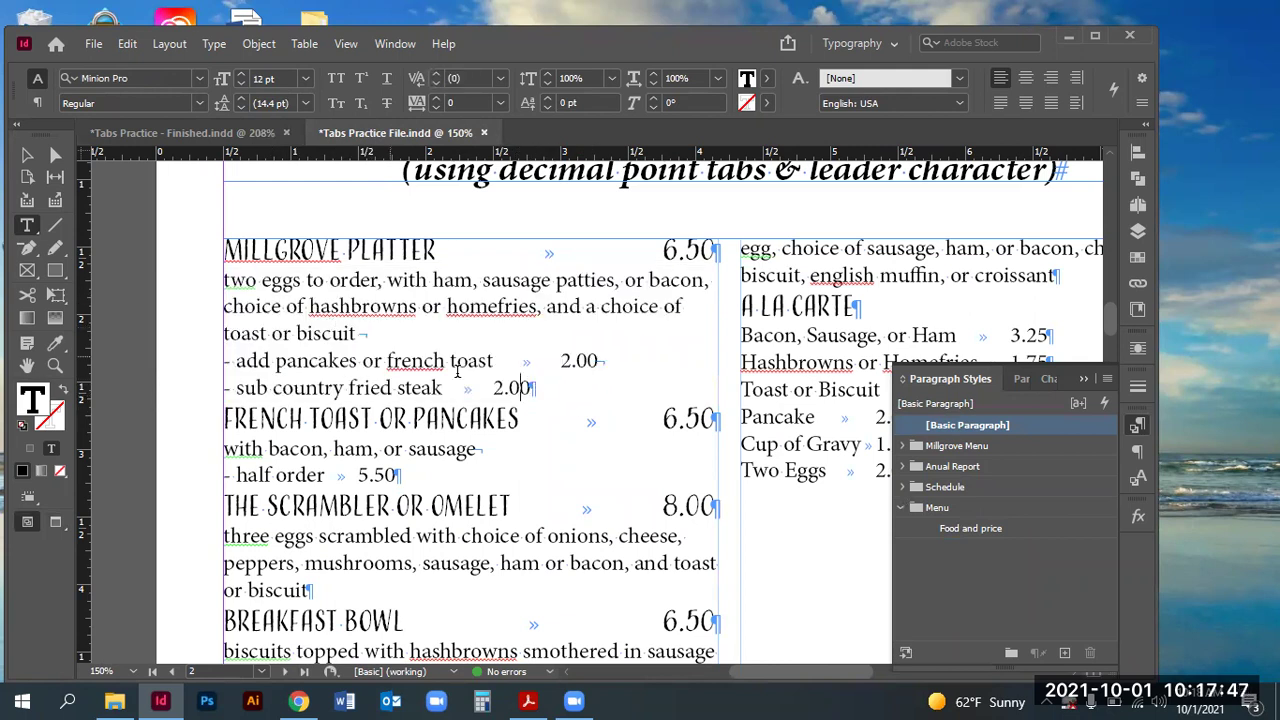
{"action": "left_click", "coordinate": [532, 388]}
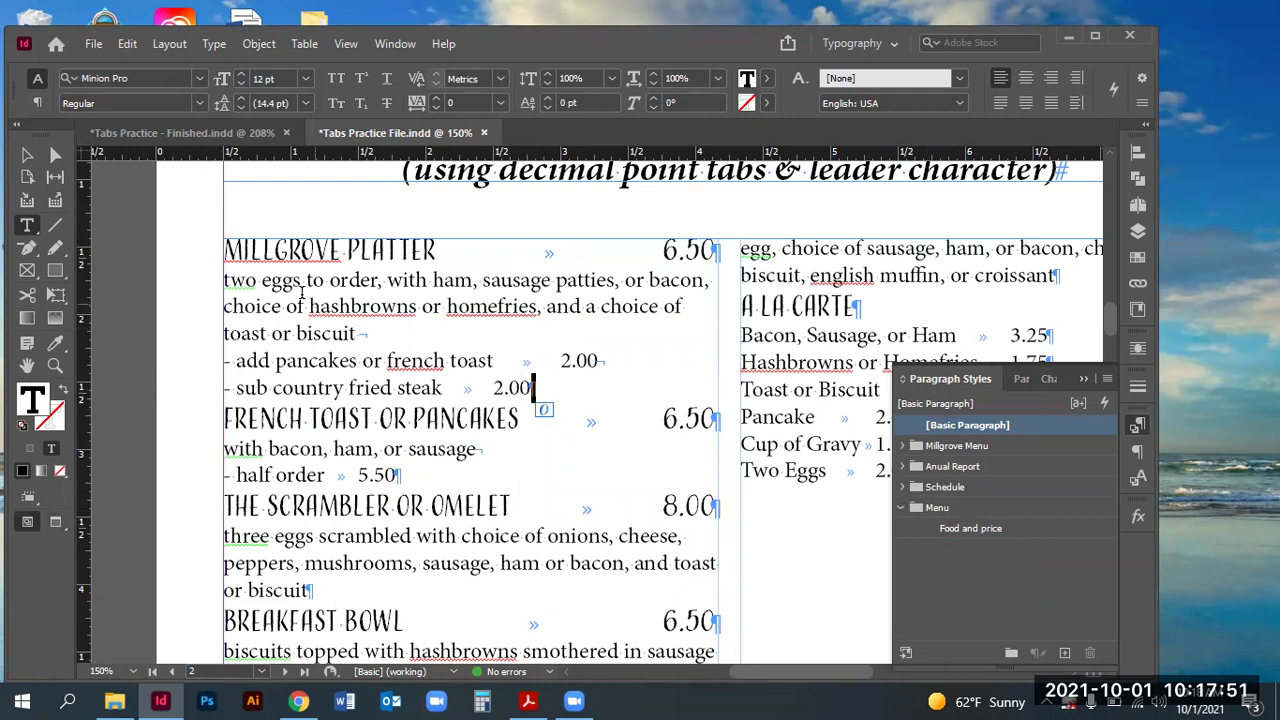
{"action": "triple_click", "coordinate": [299, 285]}
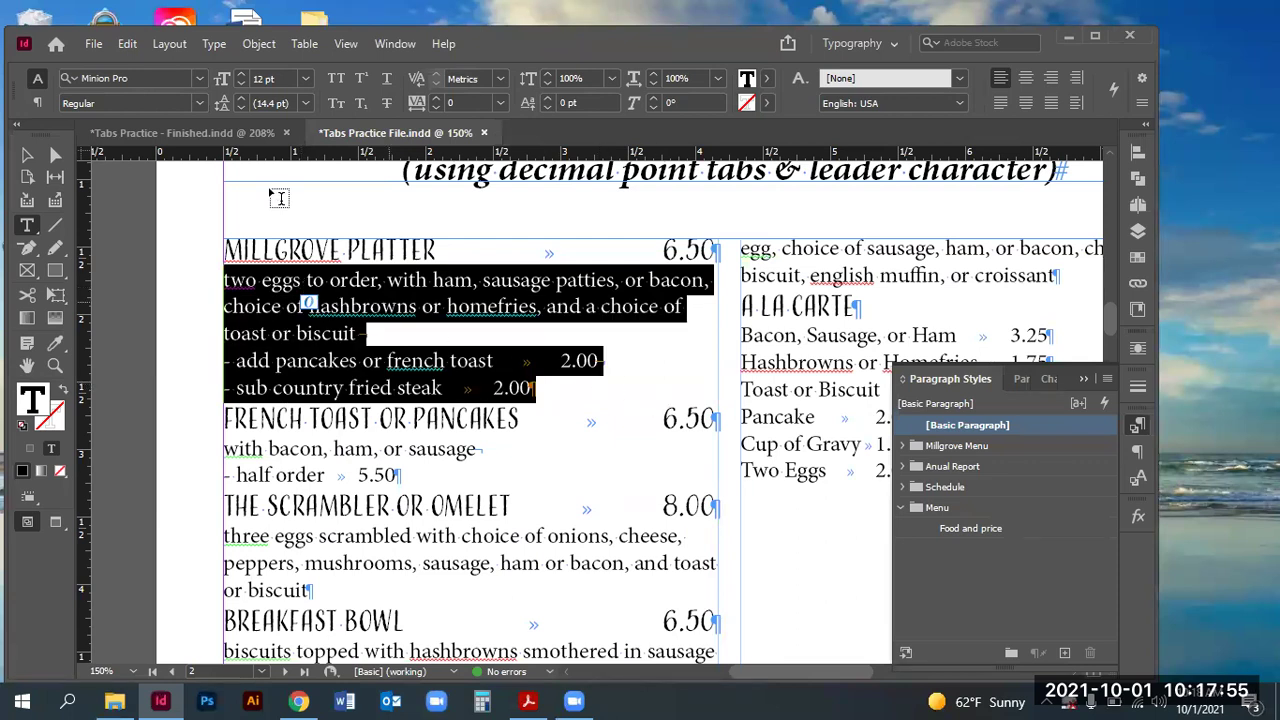
{"action": "left_click", "coordinate": [37, 82]}
{"action": "type", "text": "Era"}
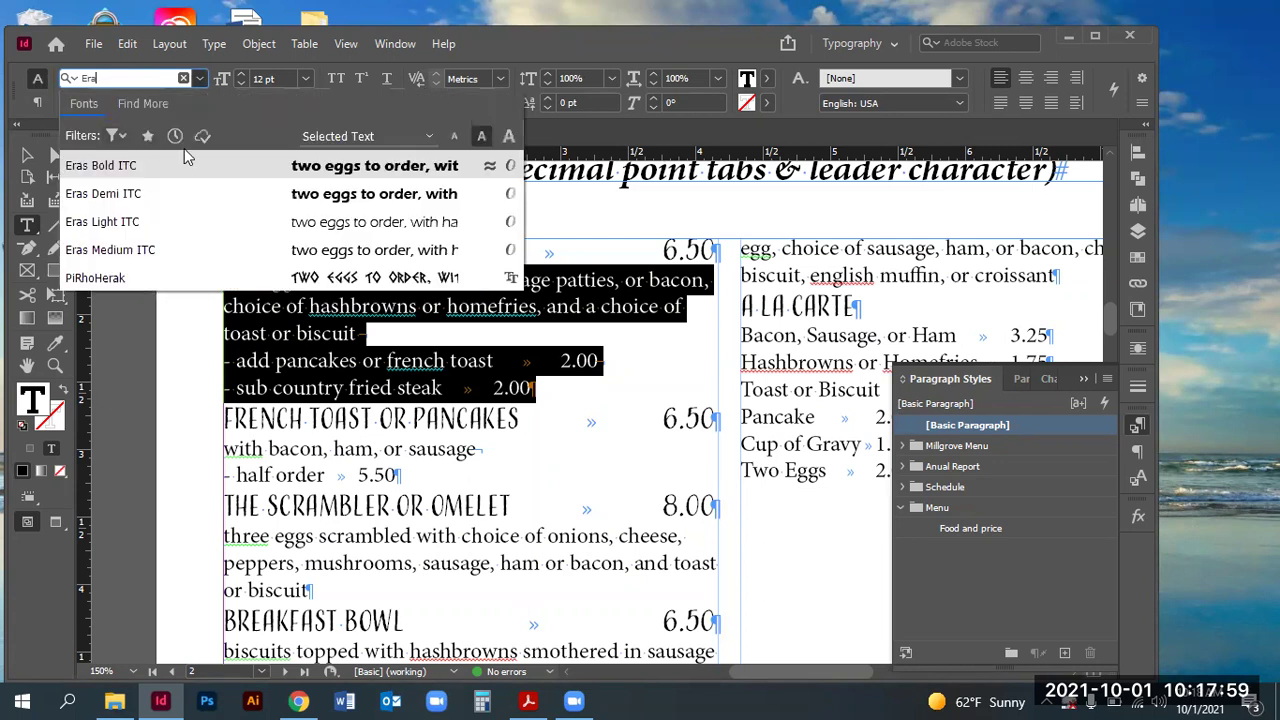
{"action": "left_click", "coordinate": [150, 250]}
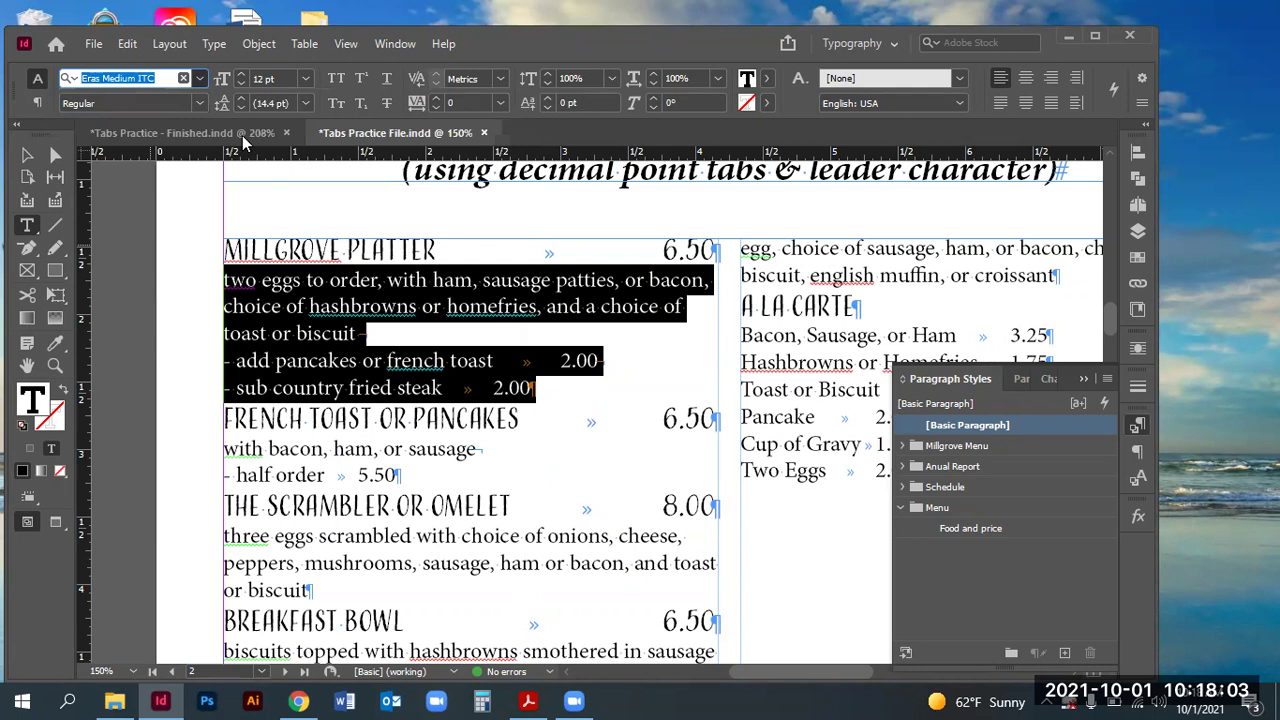
Step: Set the Millgrove Platter description paragraph to 10 pt size with 12 pt leading
{"action": "left_click", "coordinate": [230, 80]}
{"action": "type", "text": "10"}
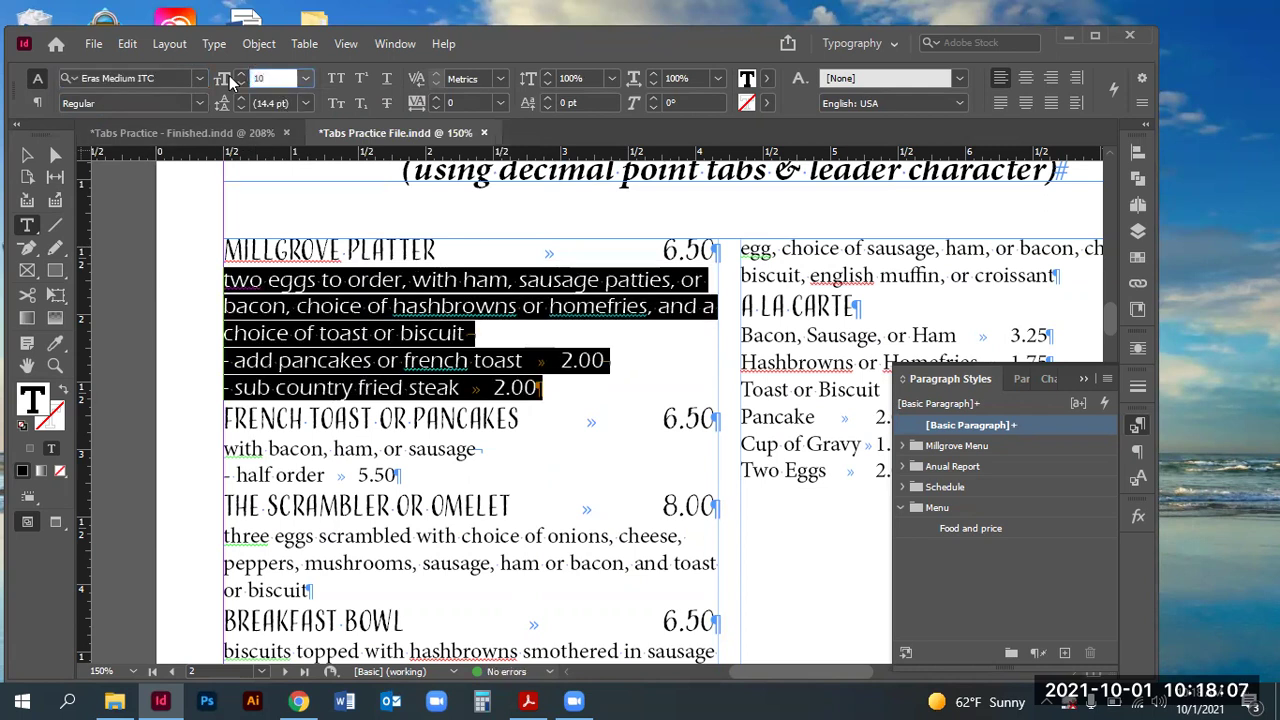
{"action": "key", "text": "Tab"}
{"action": "type", "text": "12"}
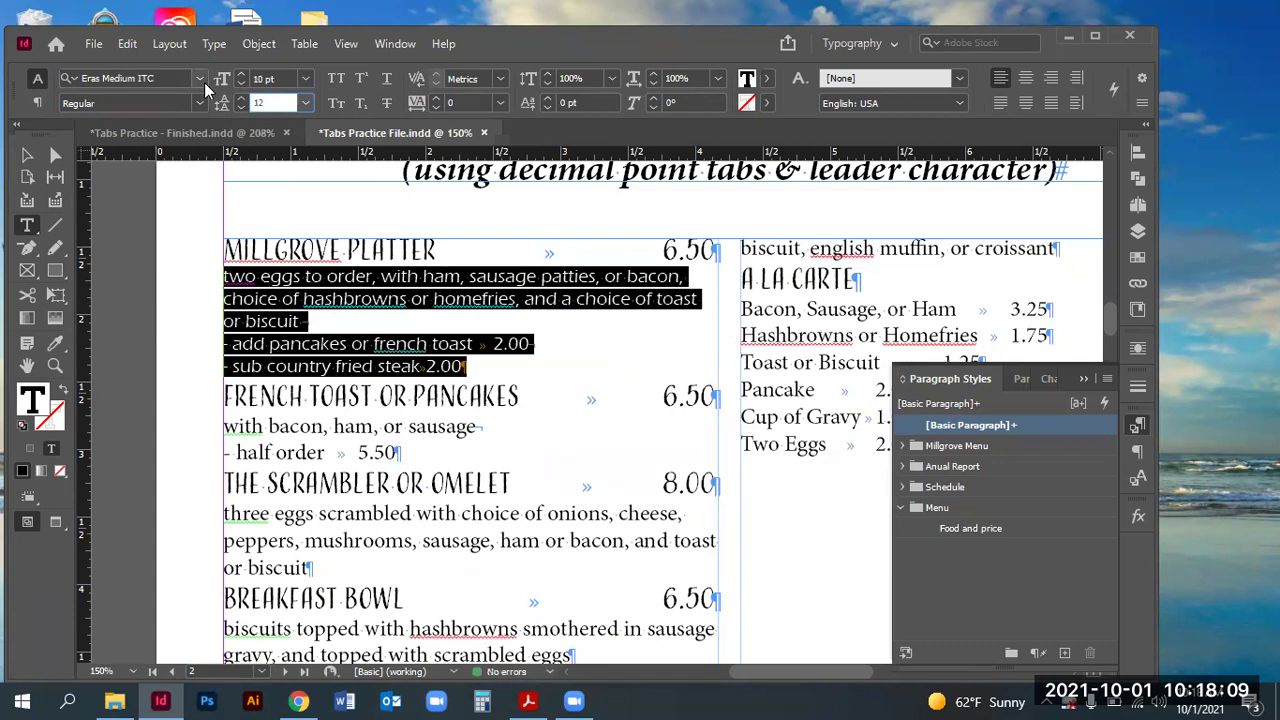
{"action": "key", "text": "Return"}
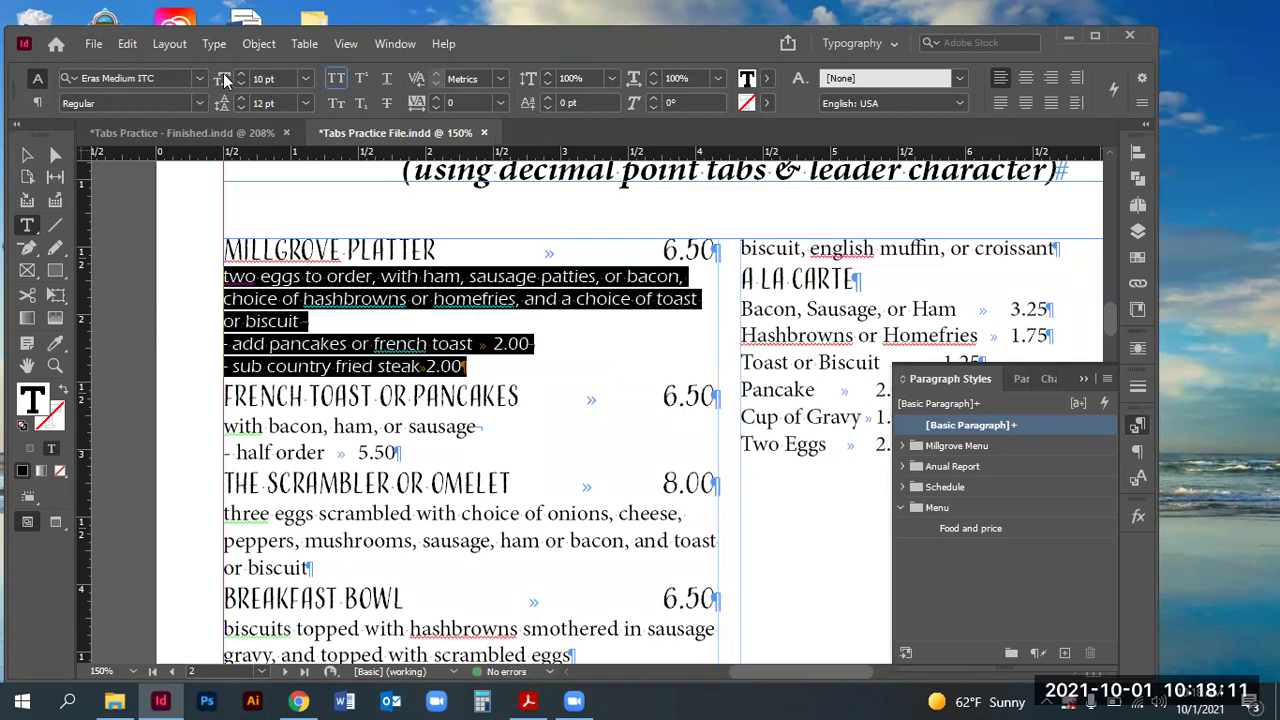
Step: Try a left indent of 0.25 in on the Millgrove Platter description paragraph
{"action": "left_click", "coordinate": [36, 104]}
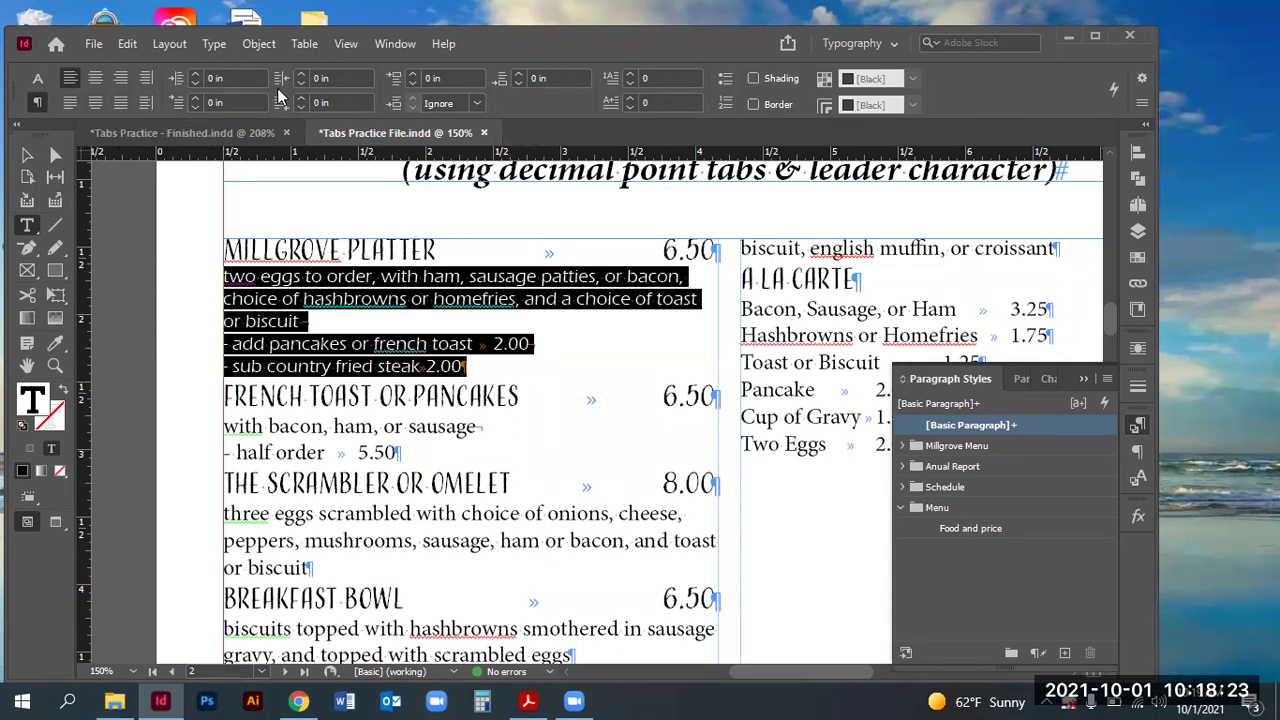
{"action": "left_click", "coordinate": [196, 75]}
{"action": "left_click", "coordinate": [196, 78]}
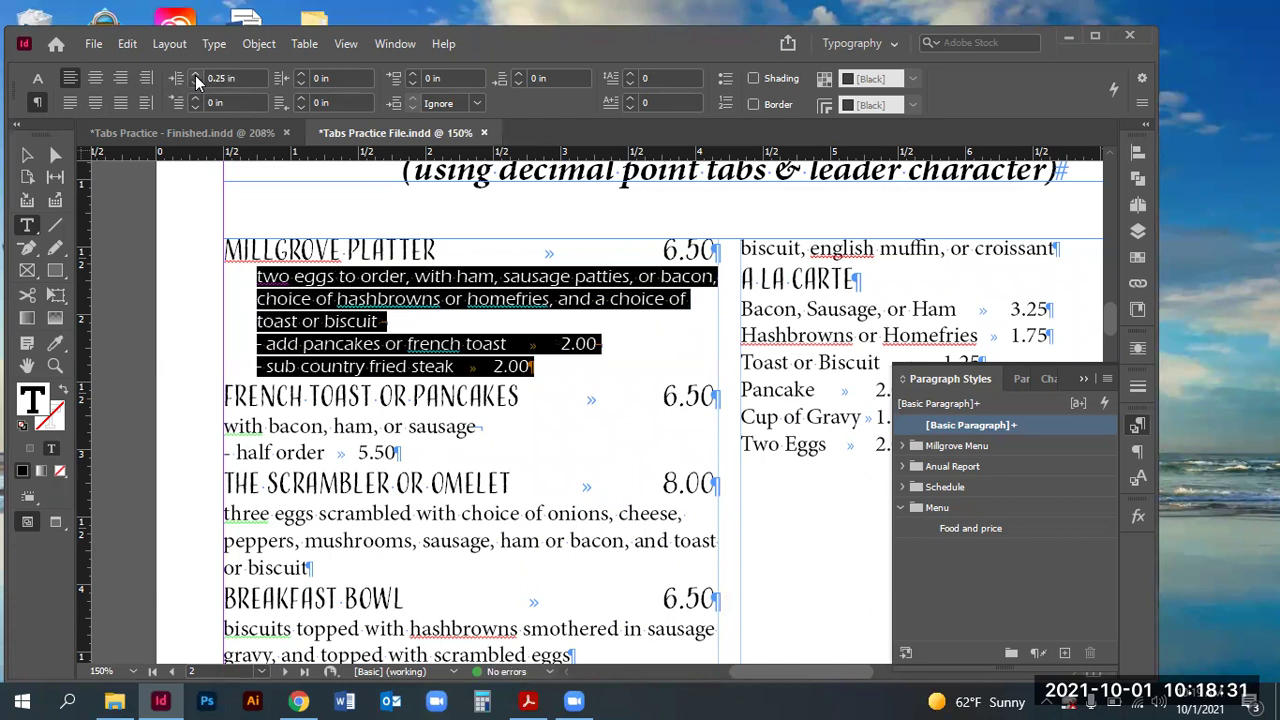
Step: Check the description's left indent in Tabs Practice - Finished and set the practice file's Millgrove Platter description to 0.1875 in
{"action": "left_click", "coordinate": [180, 132]}
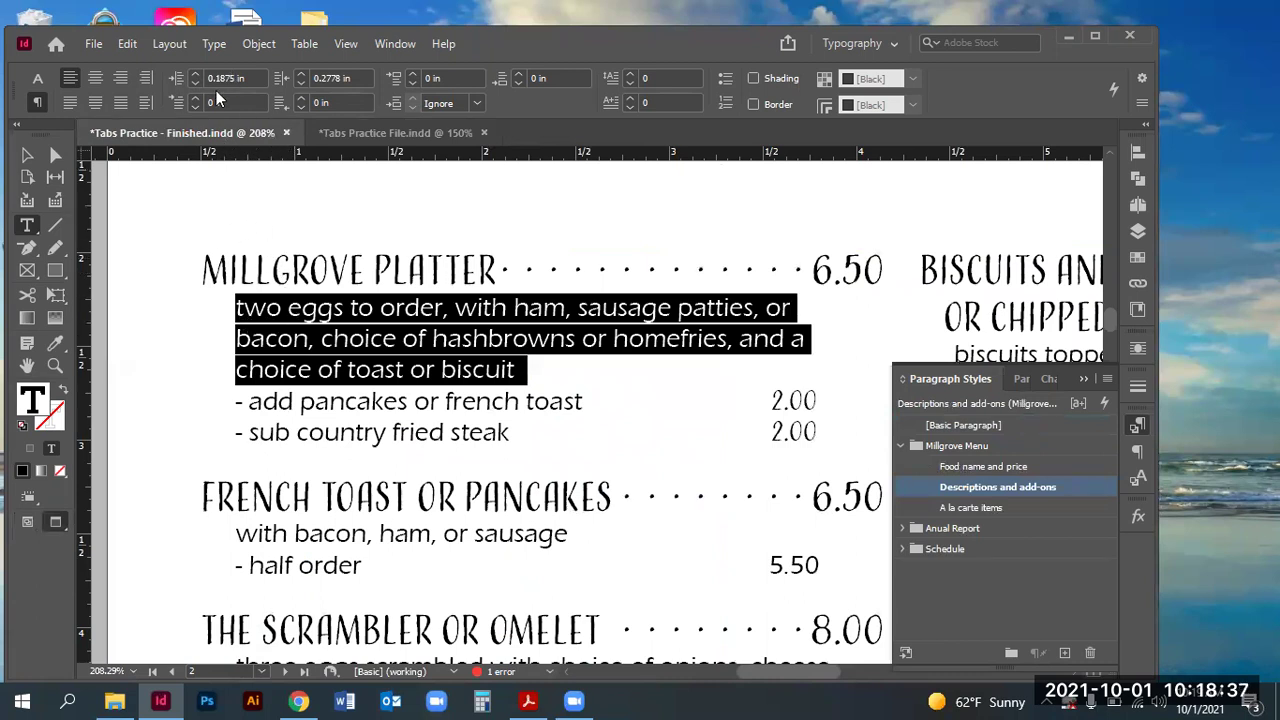
{"action": "left_click", "coordinate": [37, 78]}
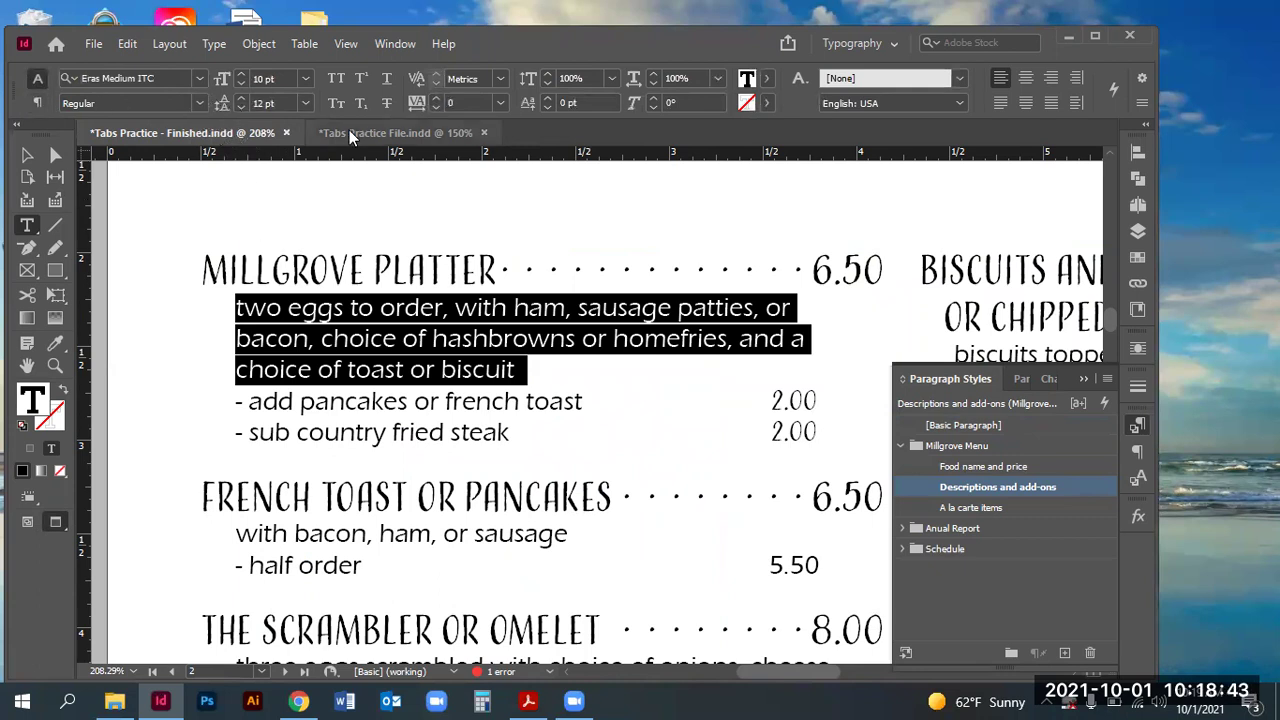
{"action": "left_click", "coordinate": [395, 132]}
{"action": "left_click", "coordinate": [40, 103]}
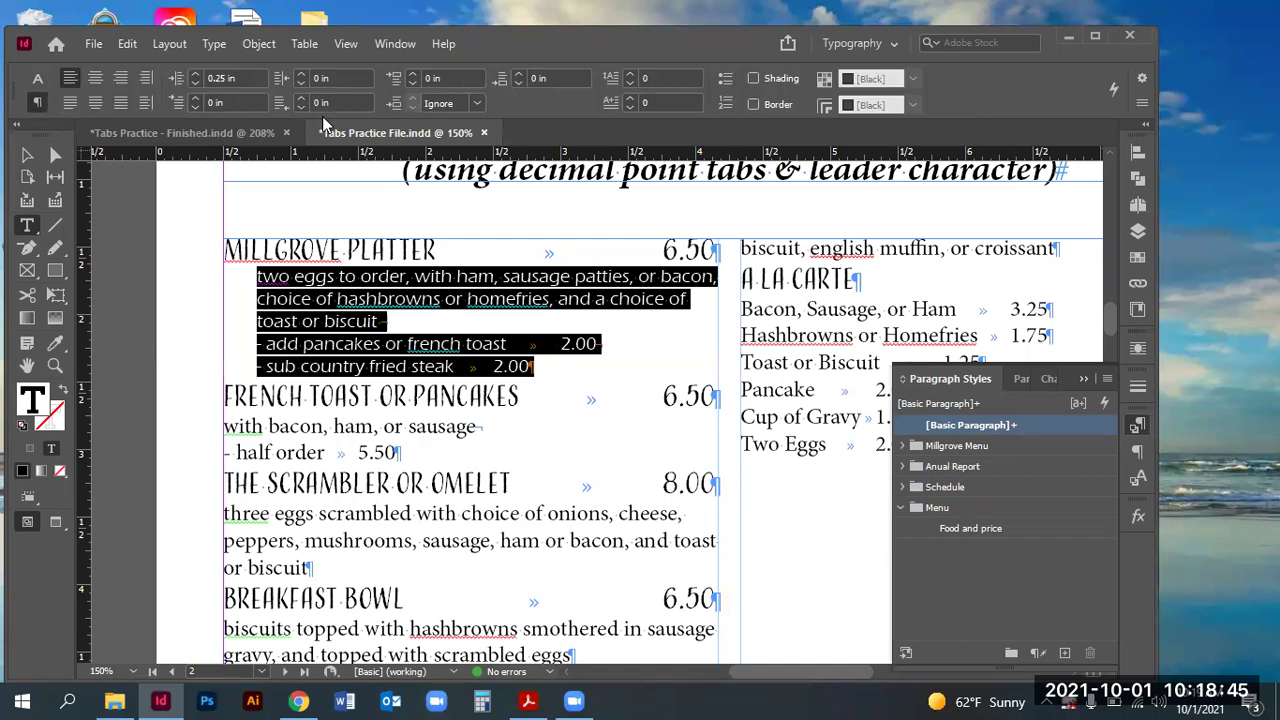
{"action": "left_click", "coordinate": [195, 85]}
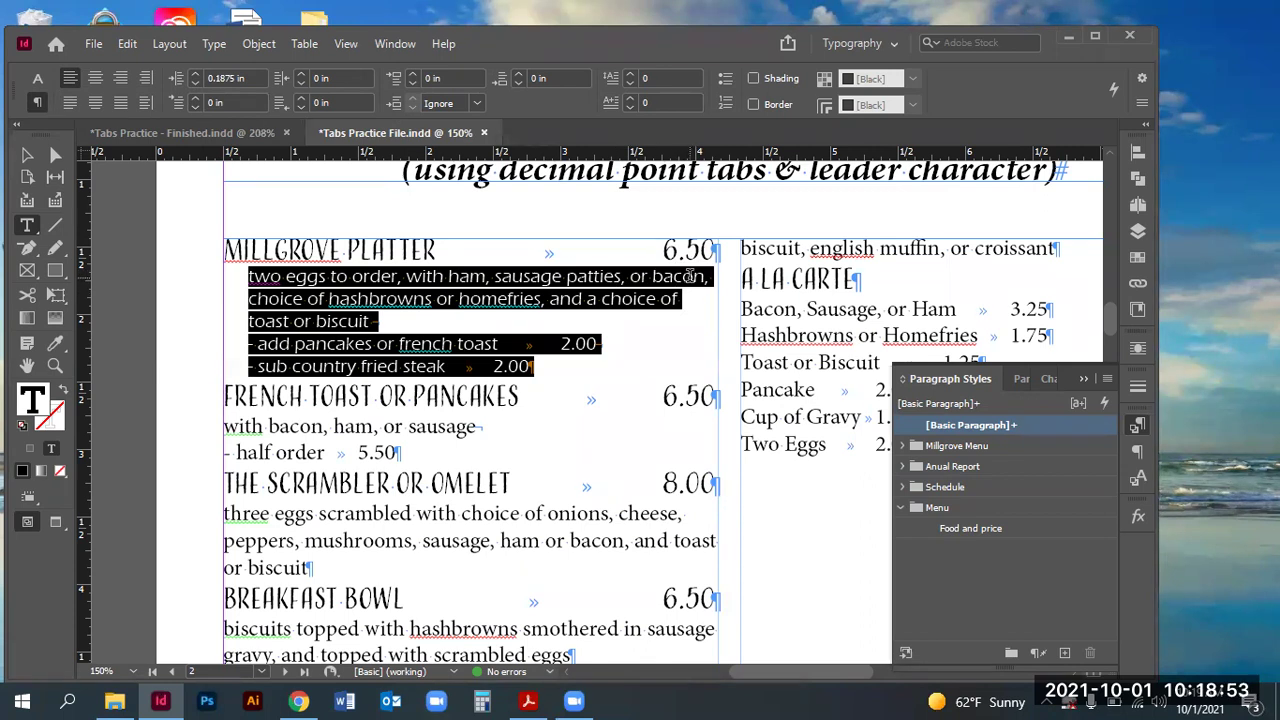
Step: Try a right indent of 0.1875 in on the Millgrove Platter description paragraph
{"action": "left_click", "coordinate": [301, 75]}
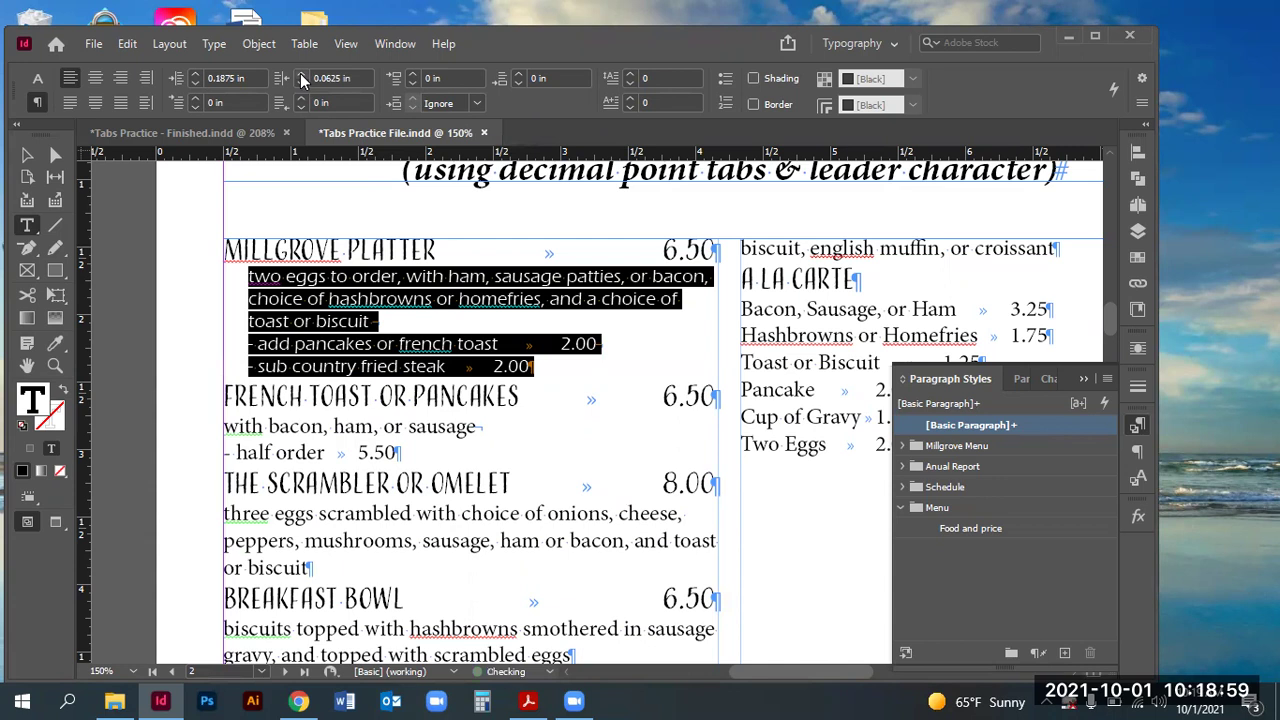
{"action": "left_click", "coordinate": [301, 75]}
{"action": "left_click", "coordinate": [301, 75]}
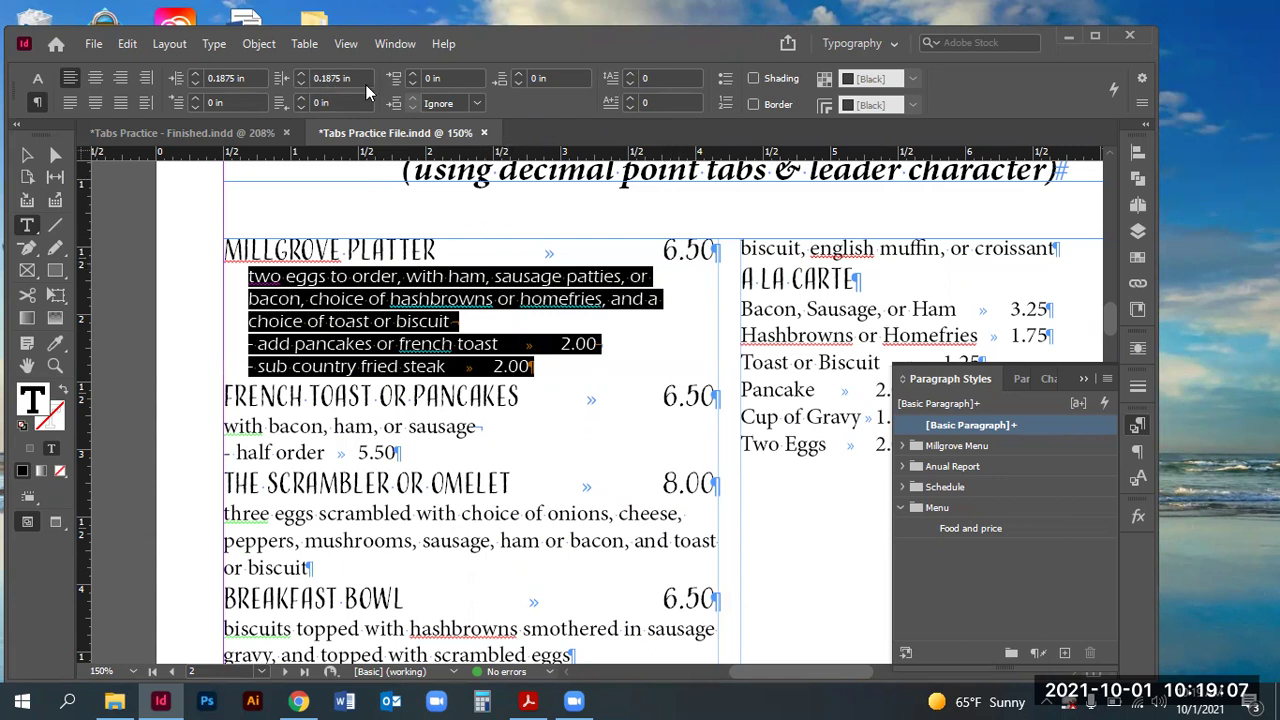
Step: Check the description's right indent in Tabs Practice - Finished and set the practice file's Millgrove Platter description to 0.2778 in
{"action": "left_click", "coordinate": [220, 133]}
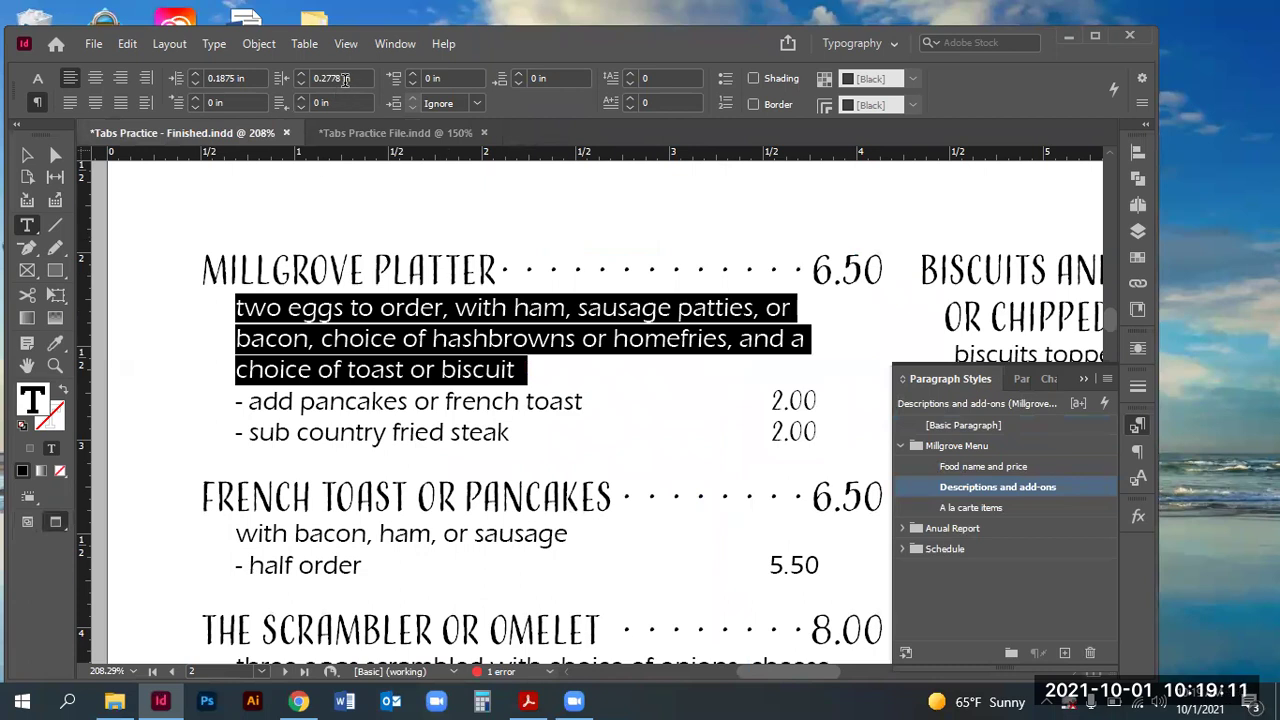
{"action": "left_click", "coordinate": [394, 132]}
{"action": "left_click", "coordinate": [302, 76]}
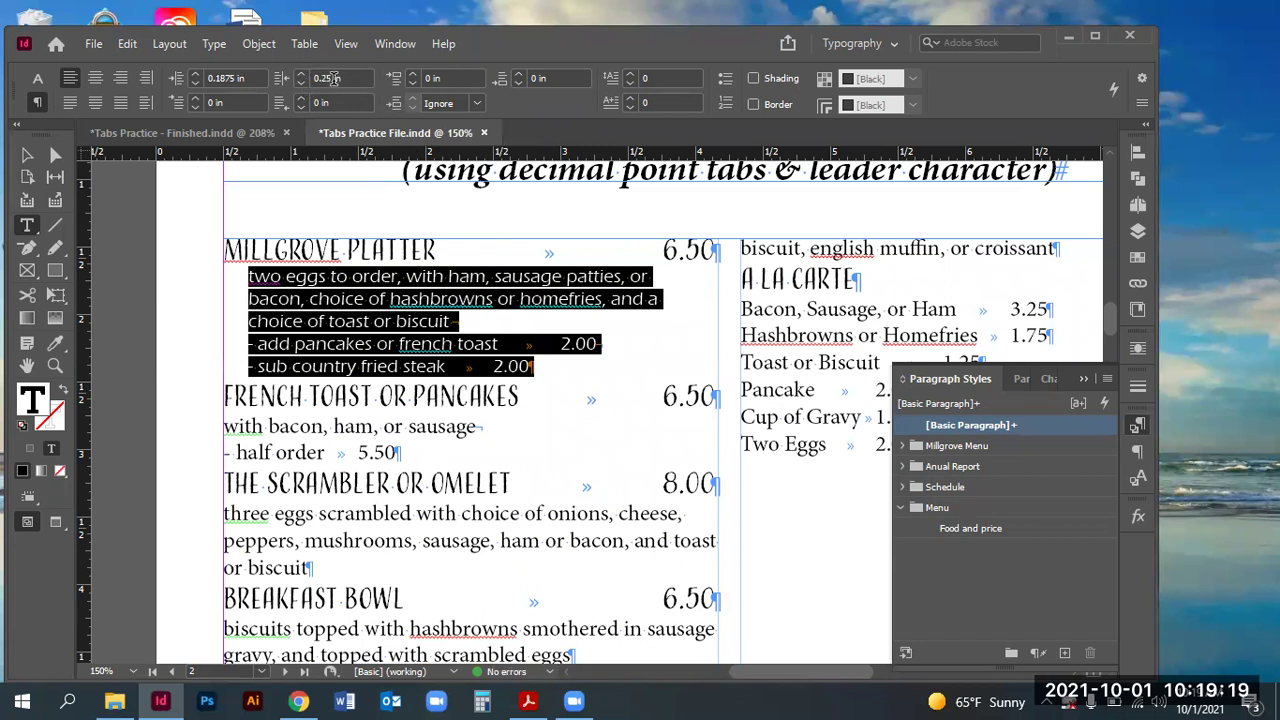
{"action": "left_click_drag", "start_coordinate": [325, 78], "coordinate": [397, 78]}
{"action": "type", "text": "778"}
{"action": "key", "text": "Tab"}
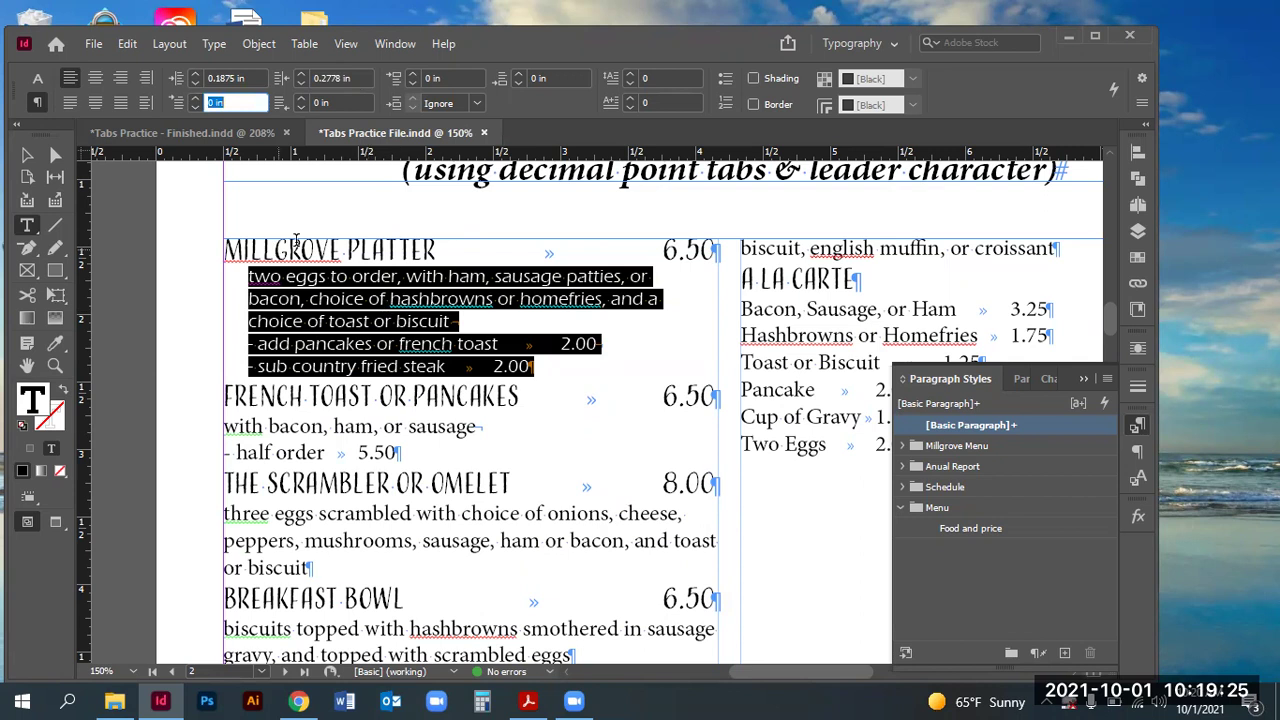
{"action": "left_click", "coordinate": [372, 322]}
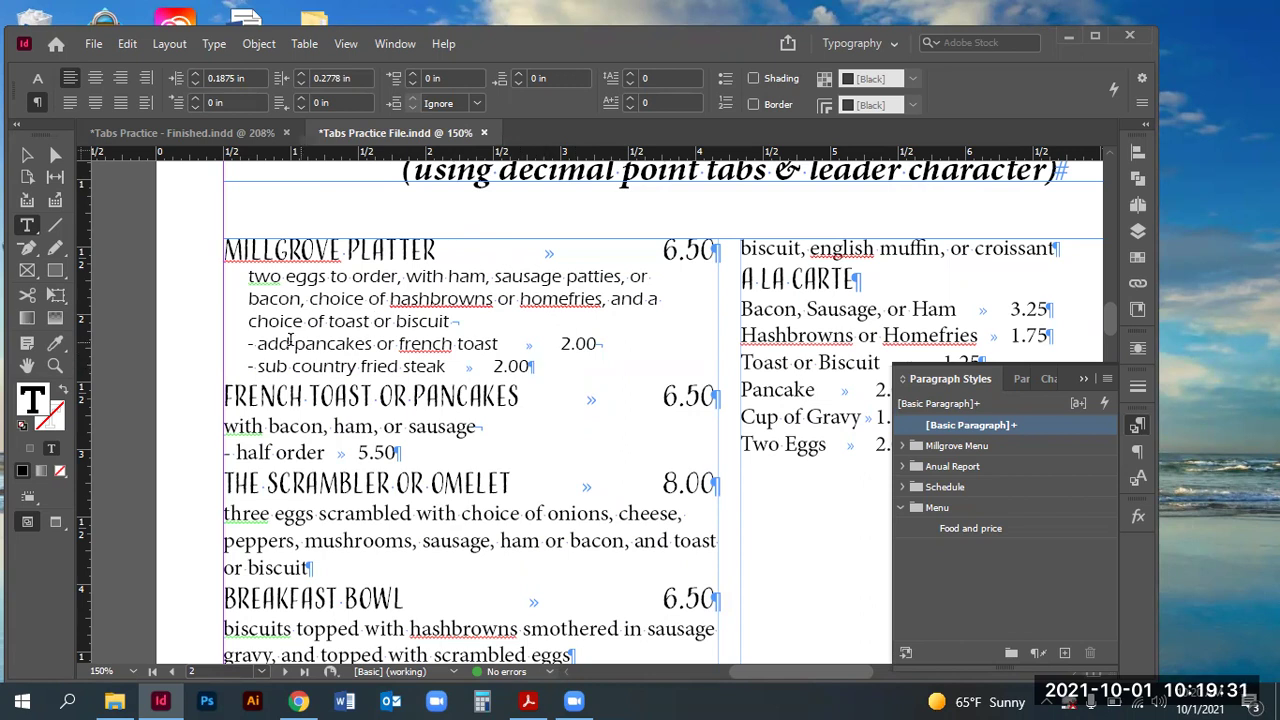
Step: Add a decimal tab stop at about 3.0833 in to the two add-on lines under Millgrove Platter, aligned on the period
{"action": "left_click_drag", "start_coordinate": [257, 344], "coordinate": [633, 371]}
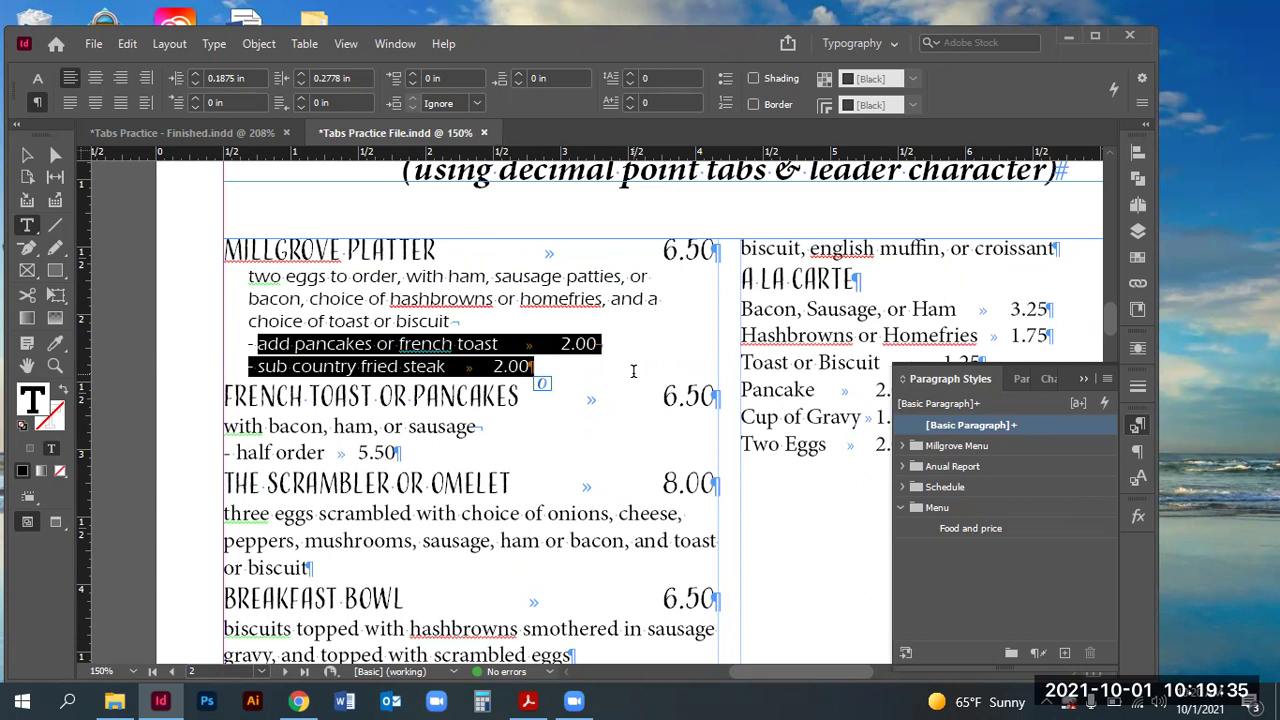
{"action": "left_click", "coordinate": [345, 343]}
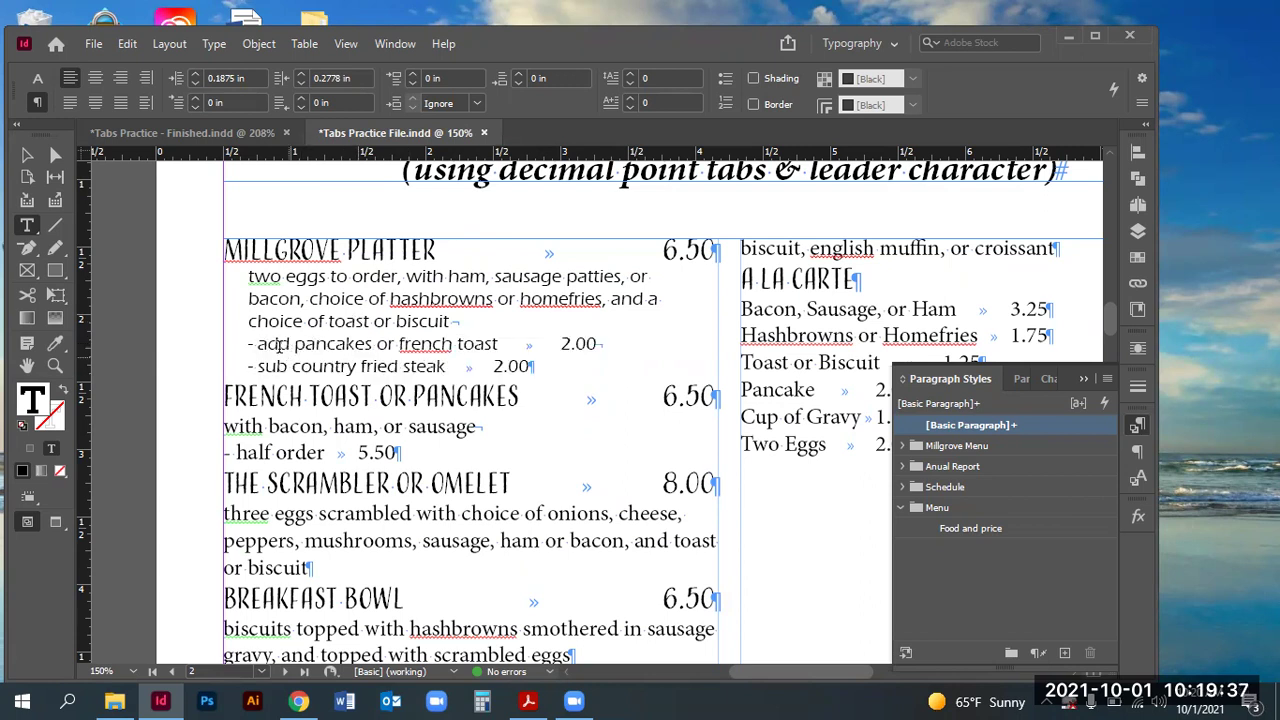
{"action": "left_click_drag", "start_coordinate": [248, 343], "coordinate": [624, 360]}
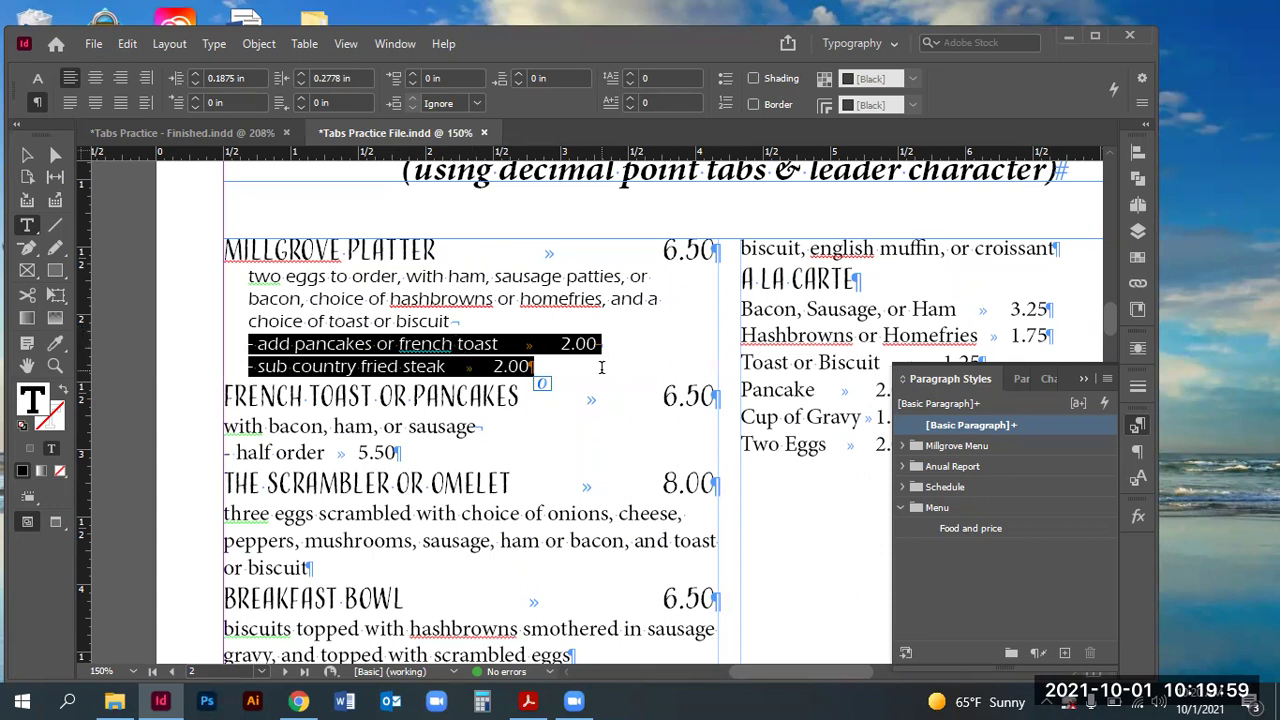
{"action": "scroll", "coordinate": [612, 369], "scroll_direction": "up", "scroll_amount": 3}
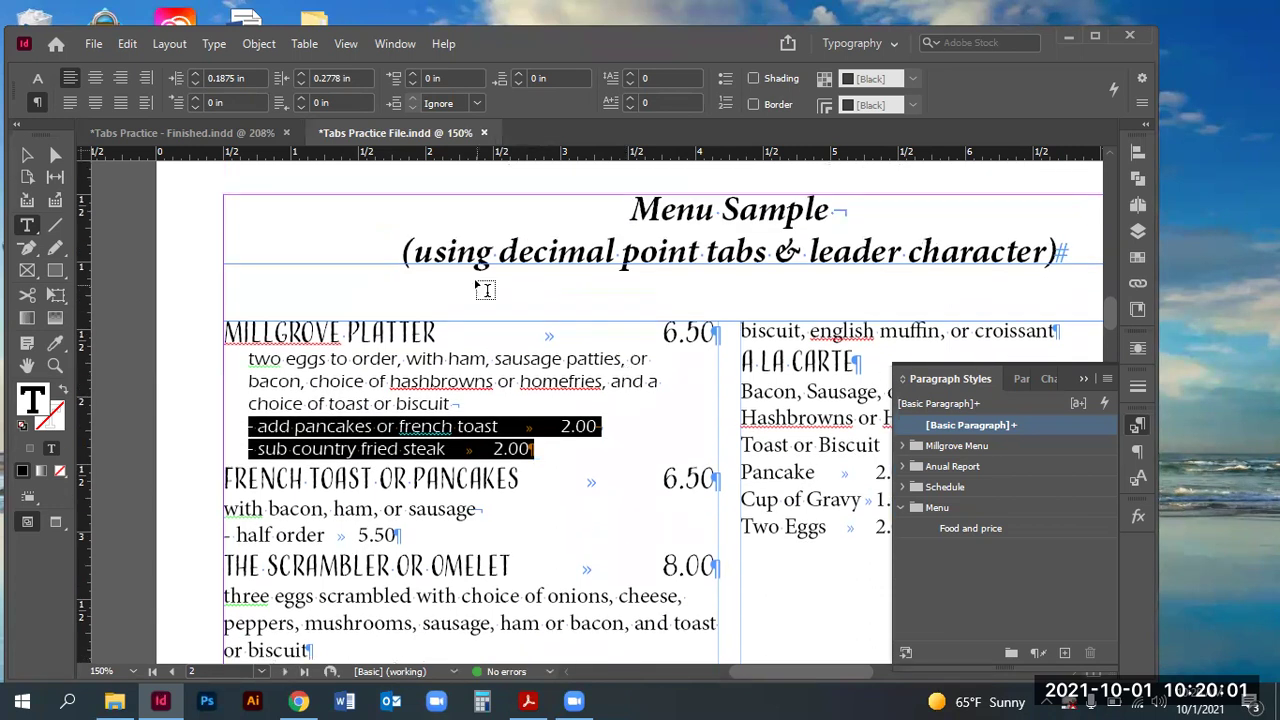
{"action": "left_click", "coordinate": [214, 44]}
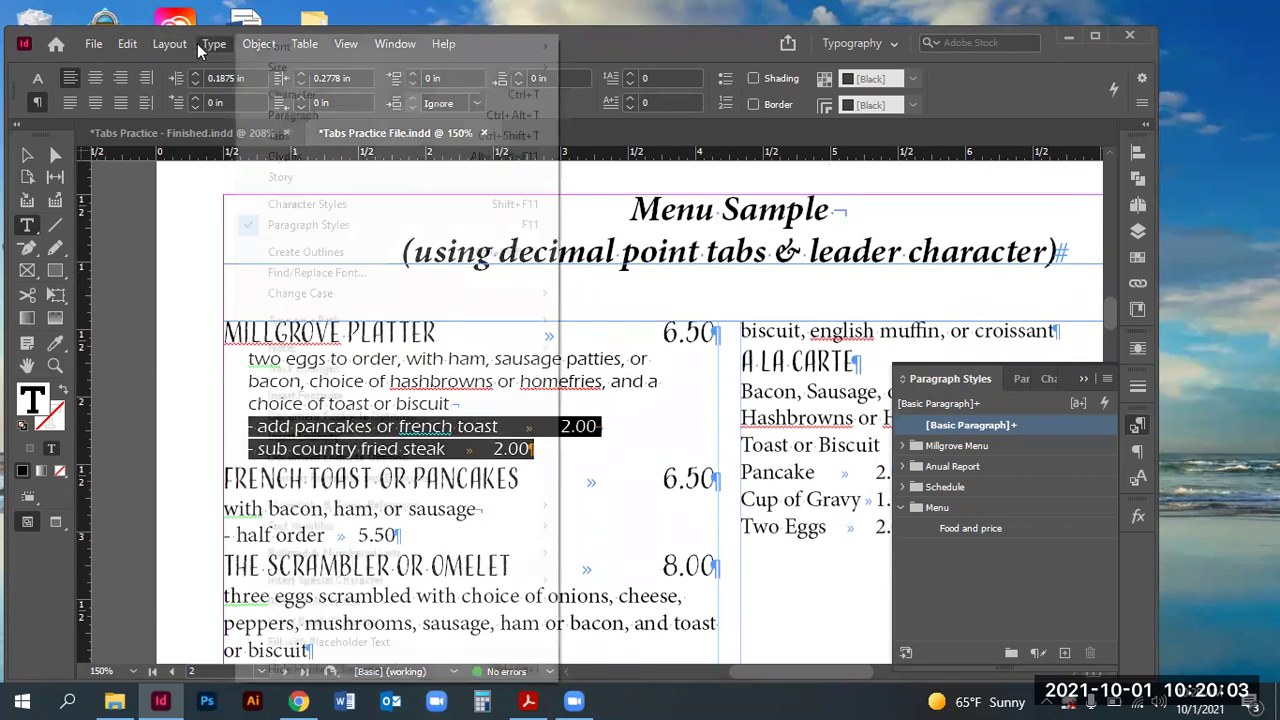
{"action": "left_click", "coordinate": [277, 131]}
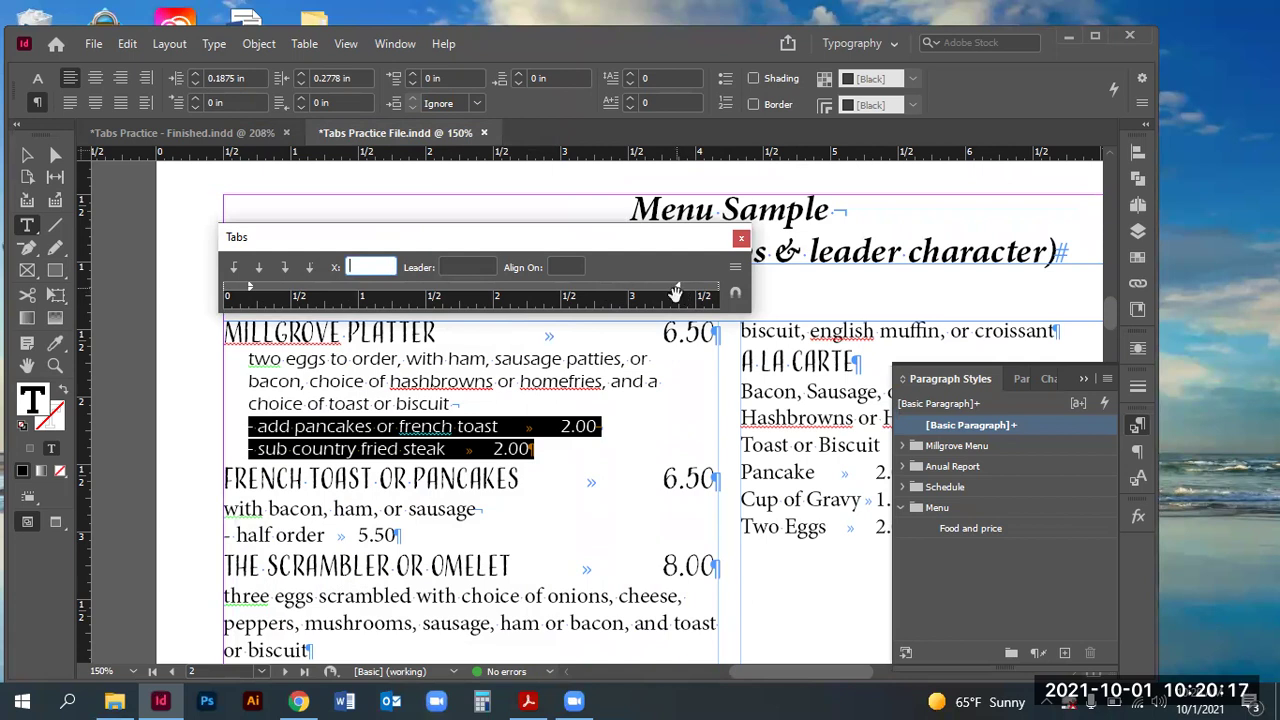
{"action": "left_click", "coordinate": [592, 287]}
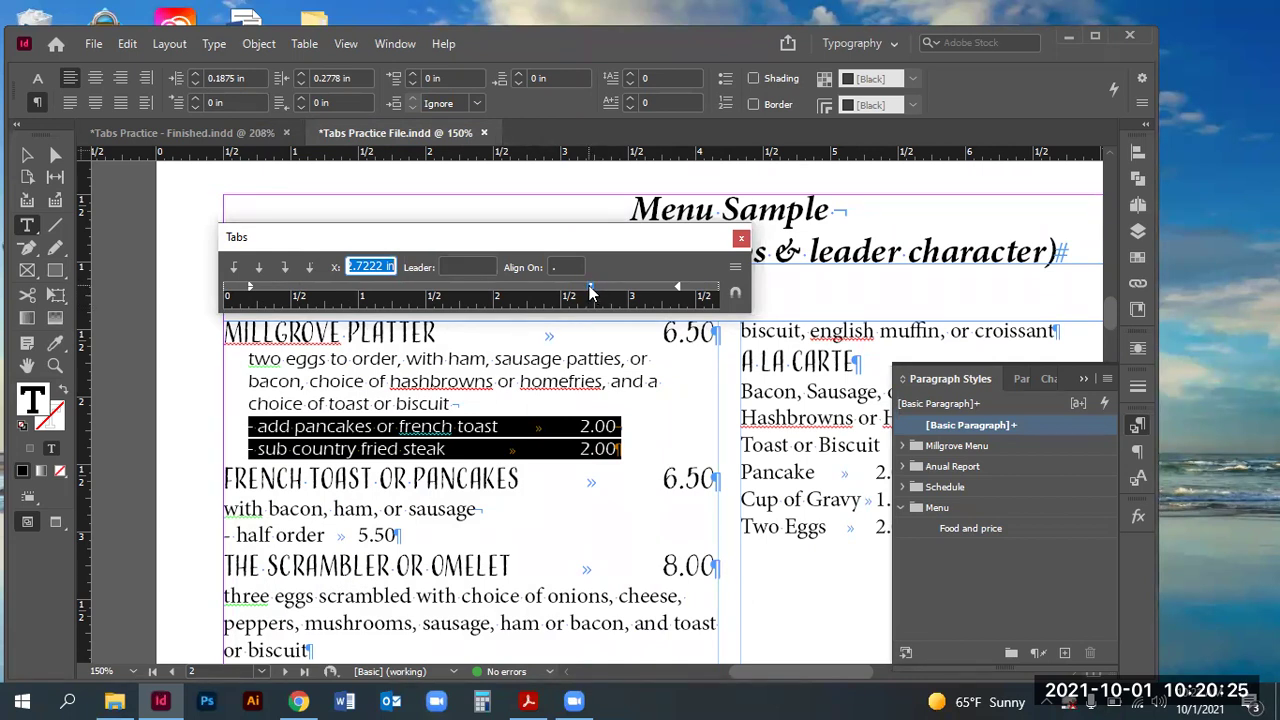
{"action": "left_click_drag", "start_coordinate": [590, 290], "coordinate": [640, 290]}
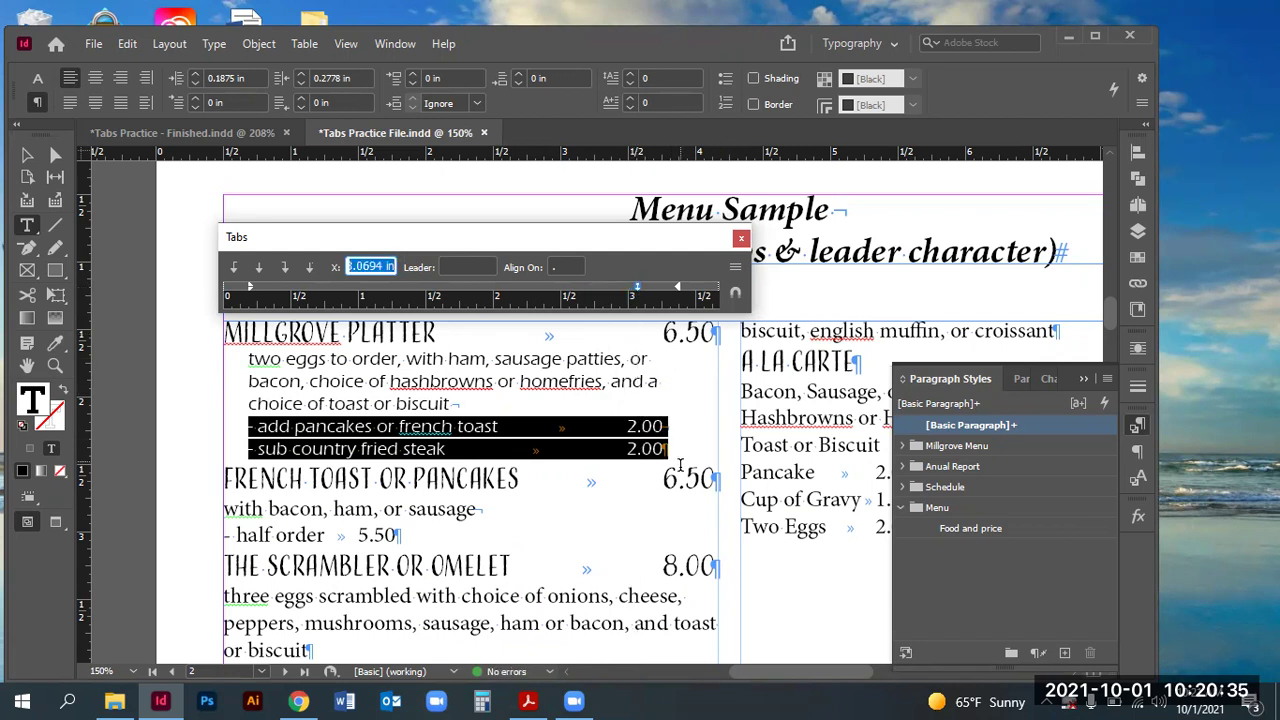
{"action": "left_click_drag", "start_coordinate": [637, 290], "coordinate": [641, 291]}
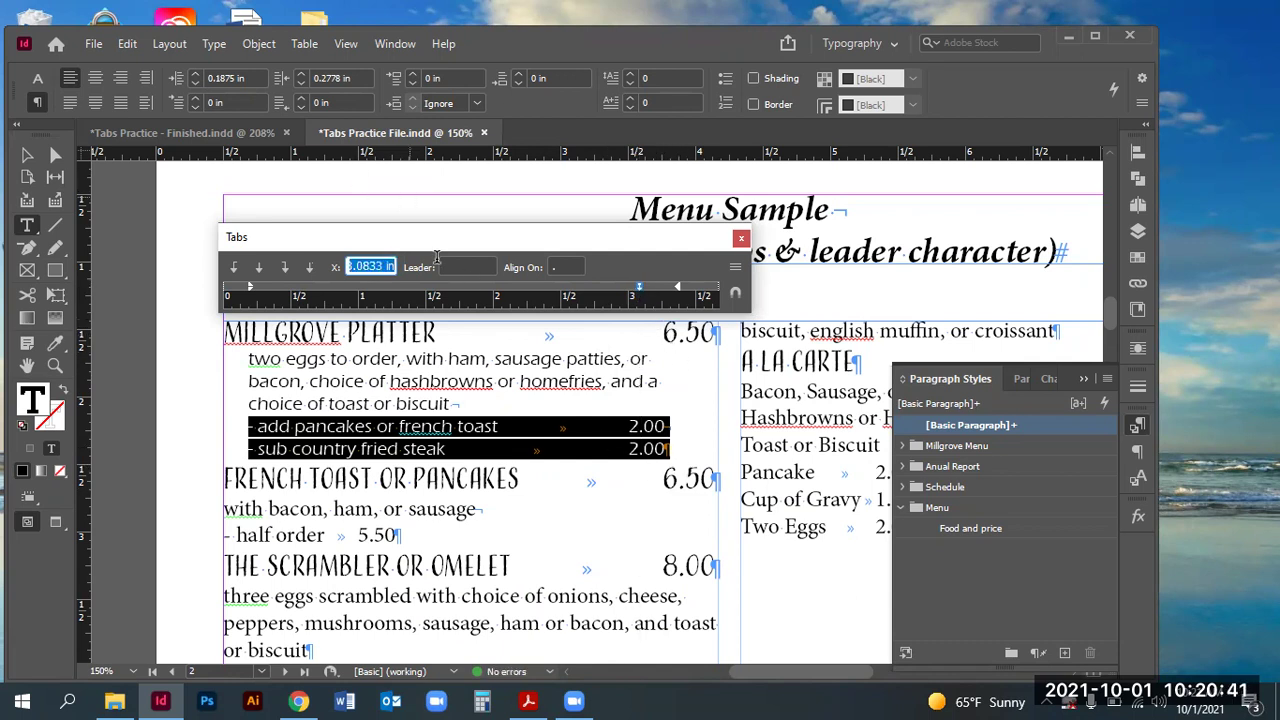
{"action": "left_click", "coordinate": [741, 240]}
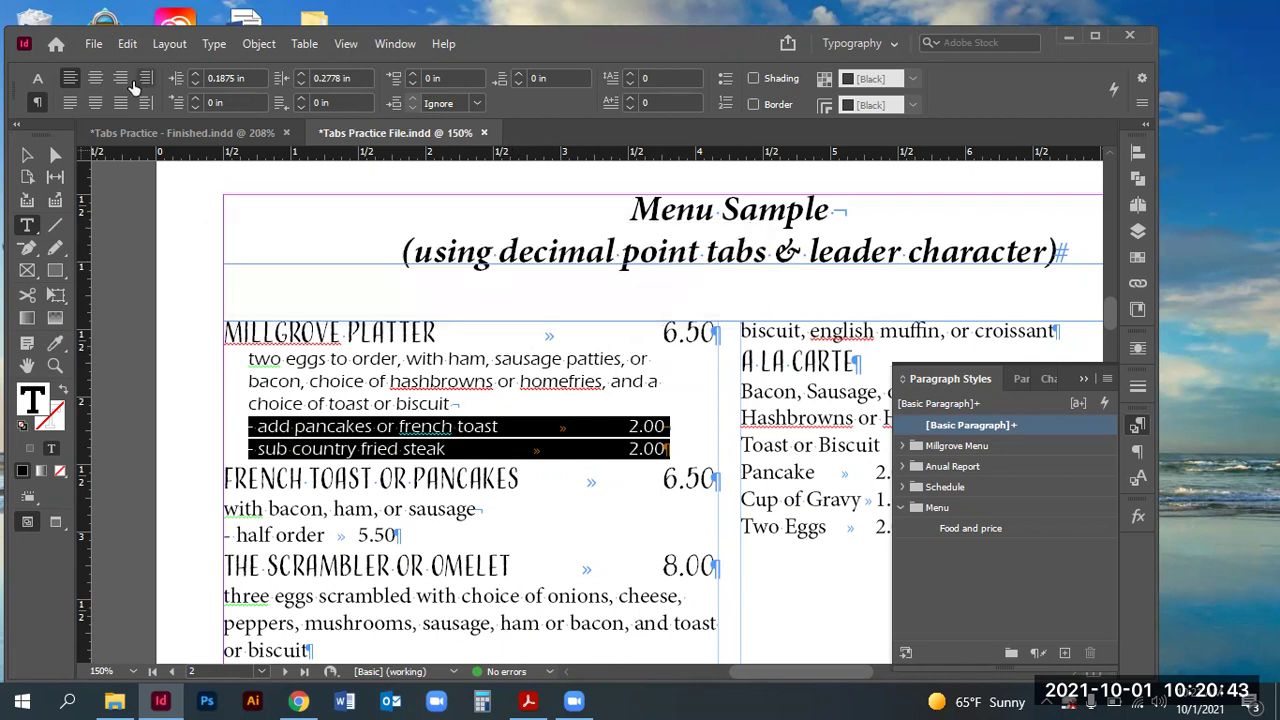
Step: Examine the fonts and character styles of the Millgrove Platter add-on text and prices in Tabs Practice - Finished
{"action": "left_click", "coordinate": [178, 133]}
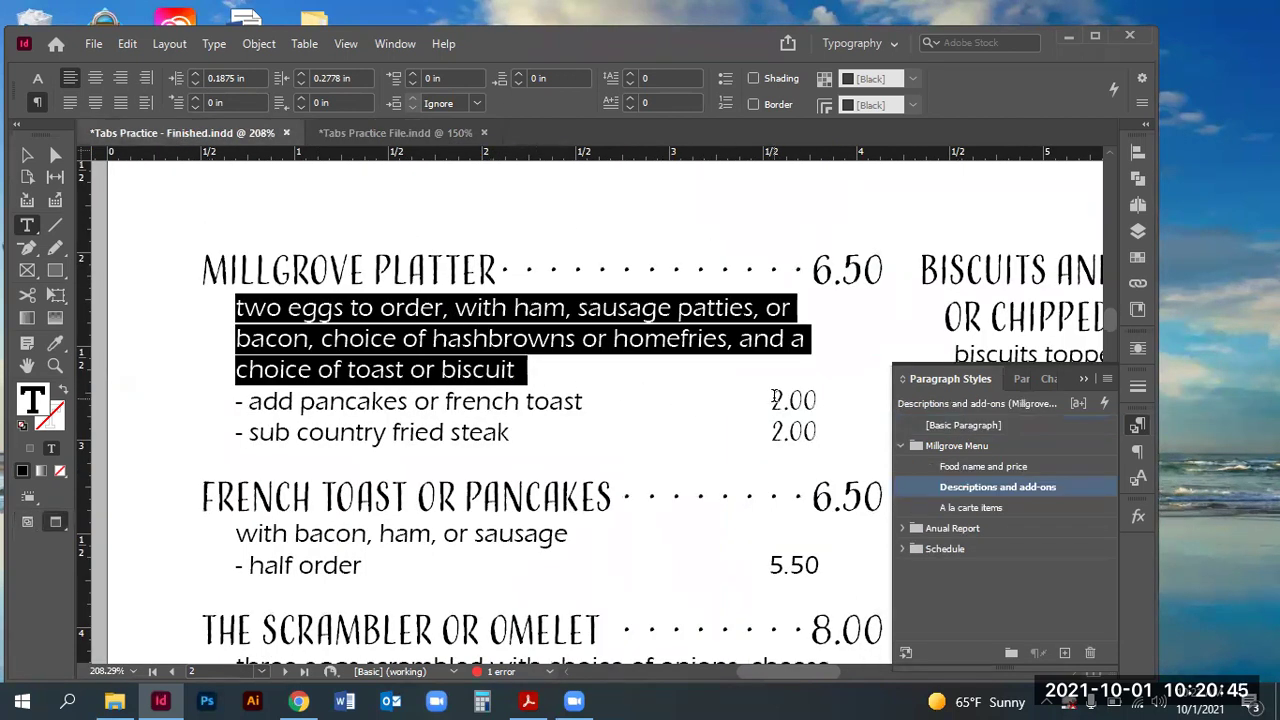
{"action": "left_click_drag", "start_coordinate": [771, 400], "coordinate": [817, 400]}
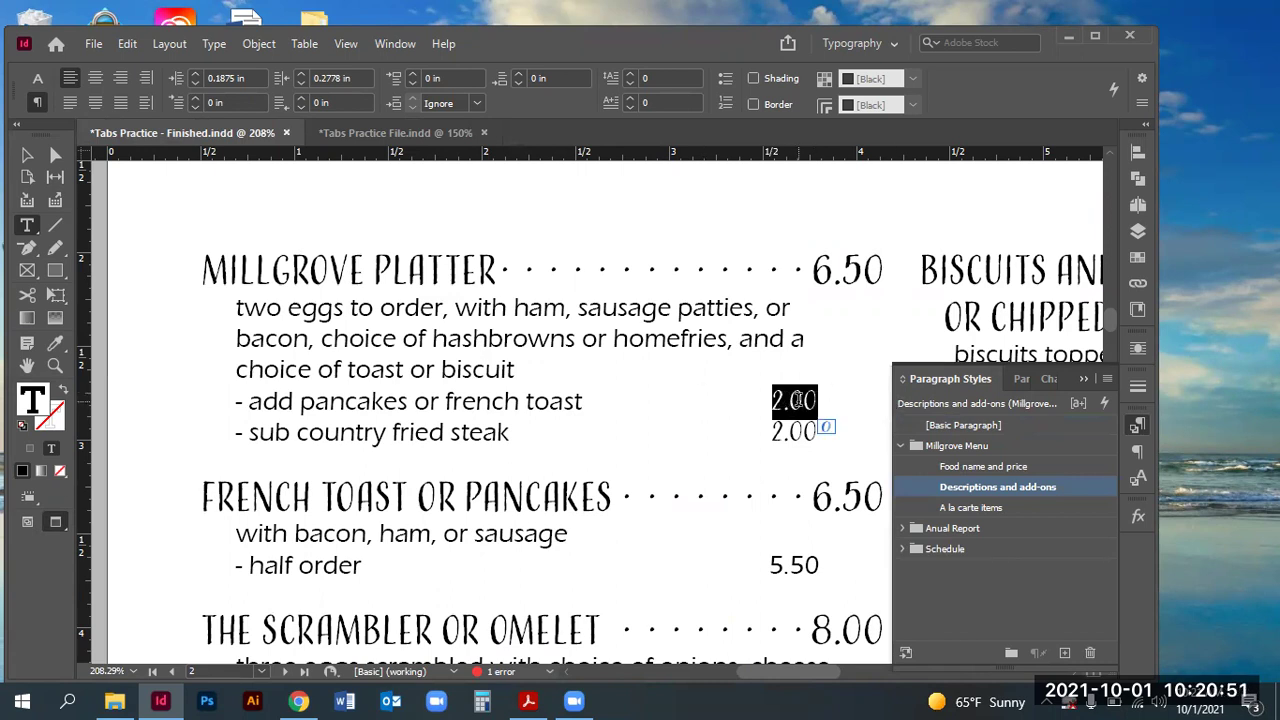
{"action": "left_click", "coordinate": [37, 78]}
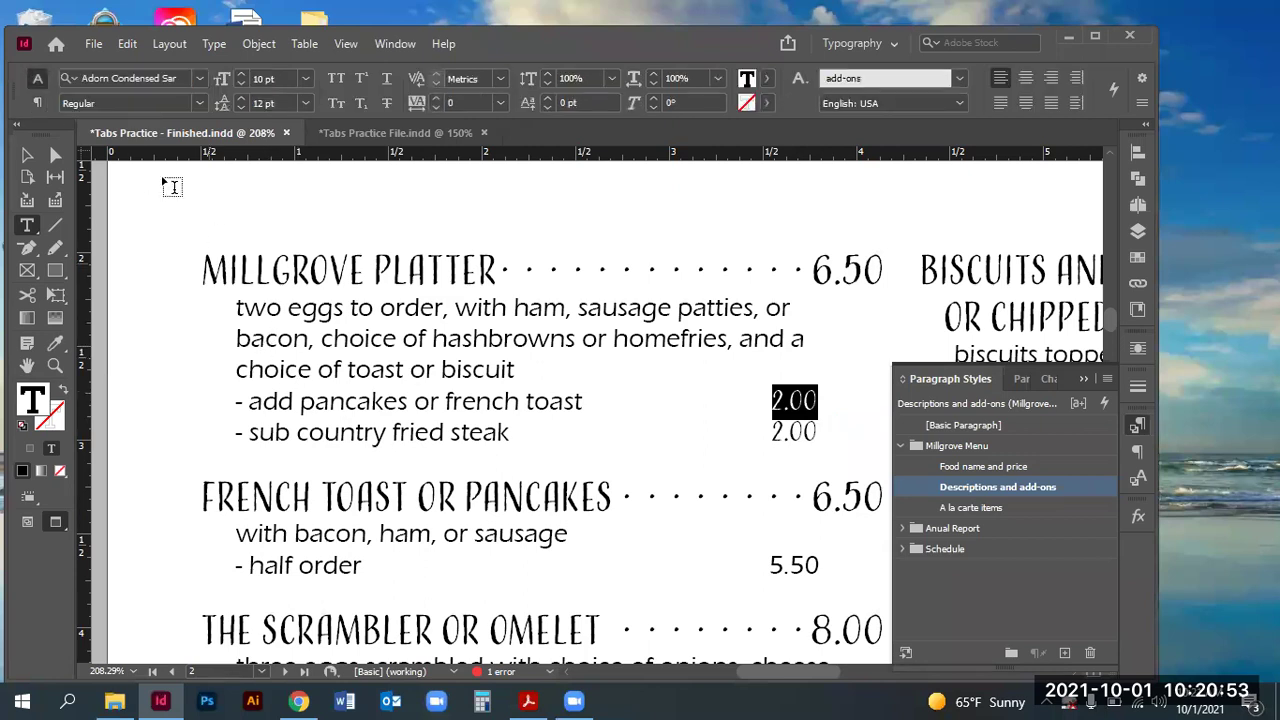
{"action": "left_click_drag", "start_coordinate": [446, 400], "coordinate": [294, 401]}
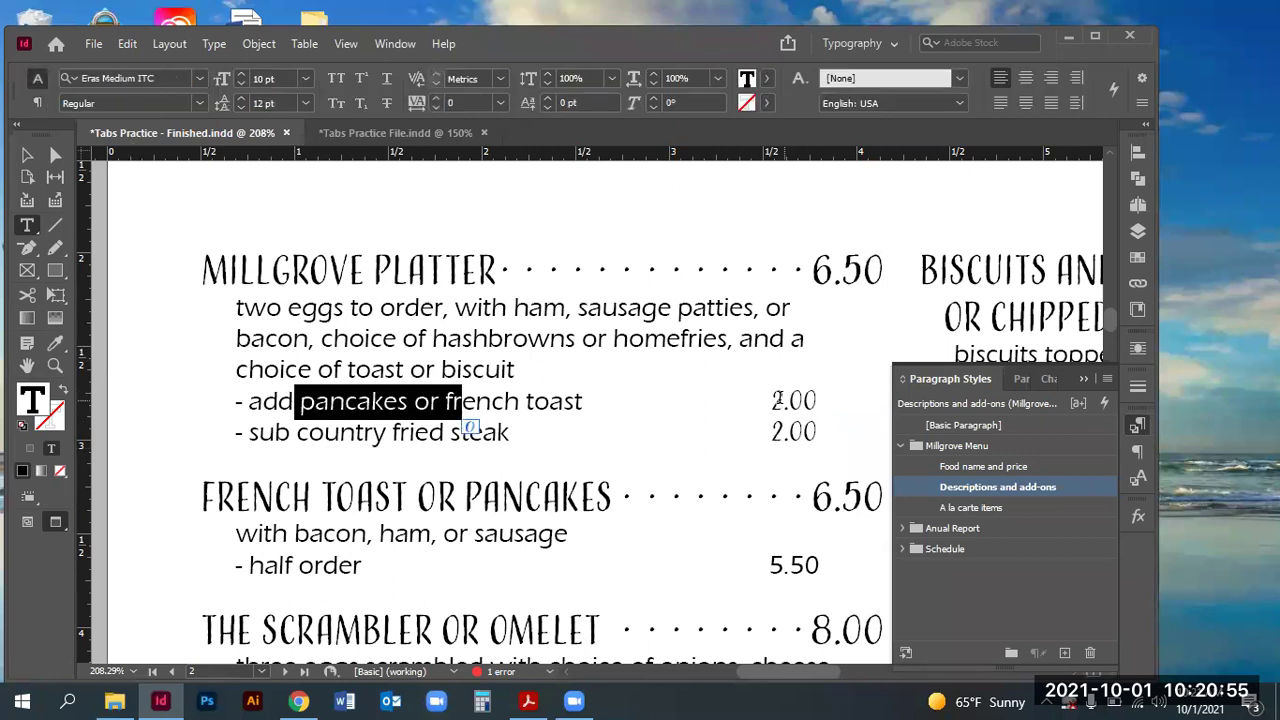
{"action": "left_click_drag", "start_coordinate": [772, 400], "coordinate": [816, 399]}
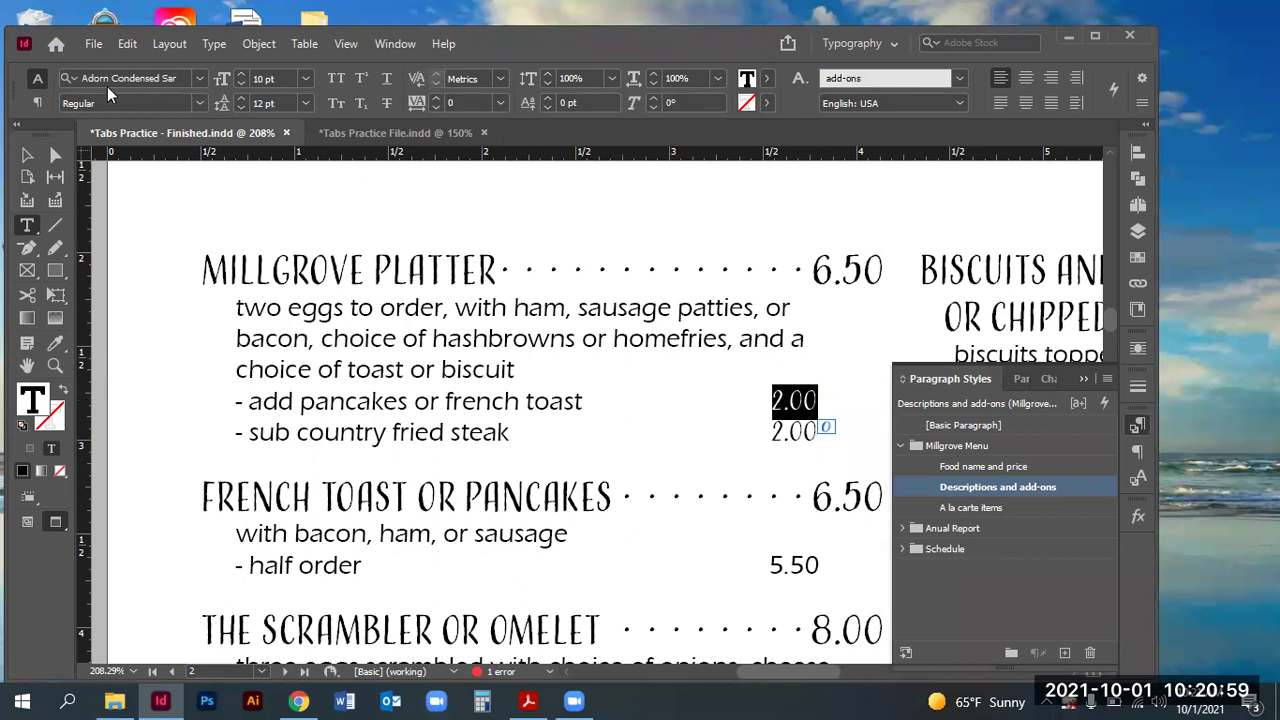
{"action": "left_click_drag", "start_coordinate": [315, 401], "coordinate": [398, 401]}
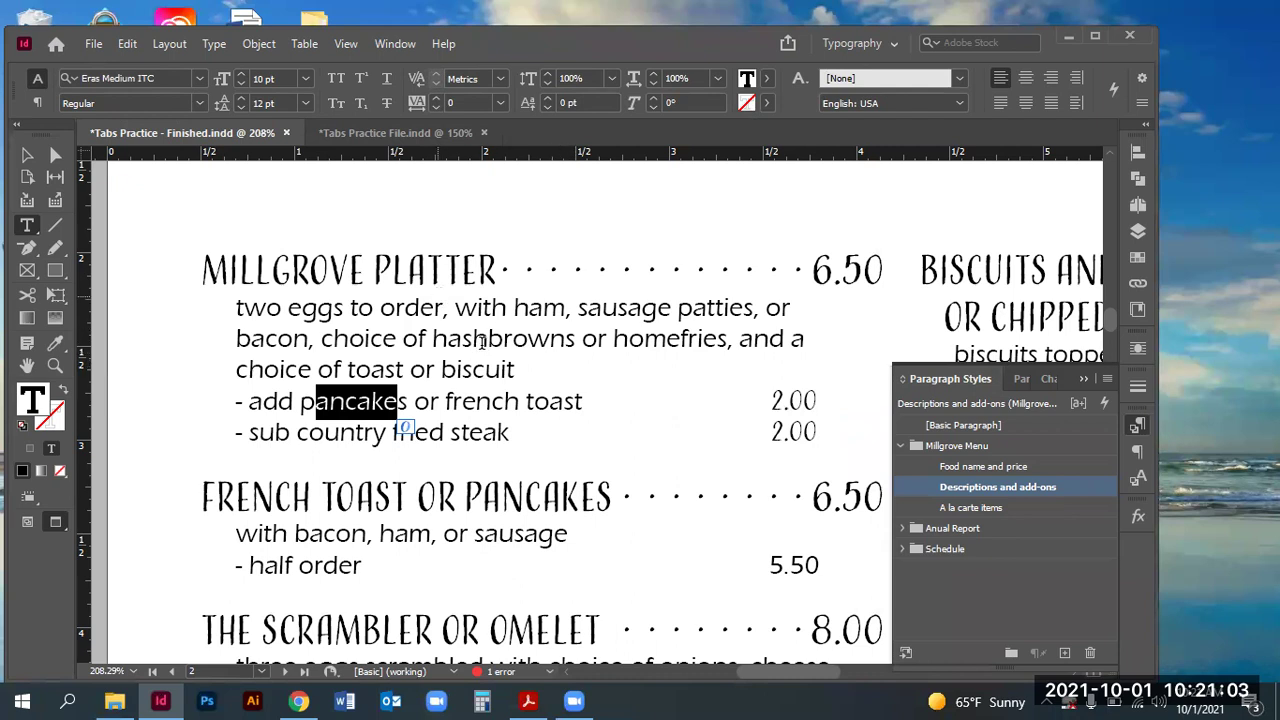
{"action": "left_click", "coordinate": [1131, 481]}
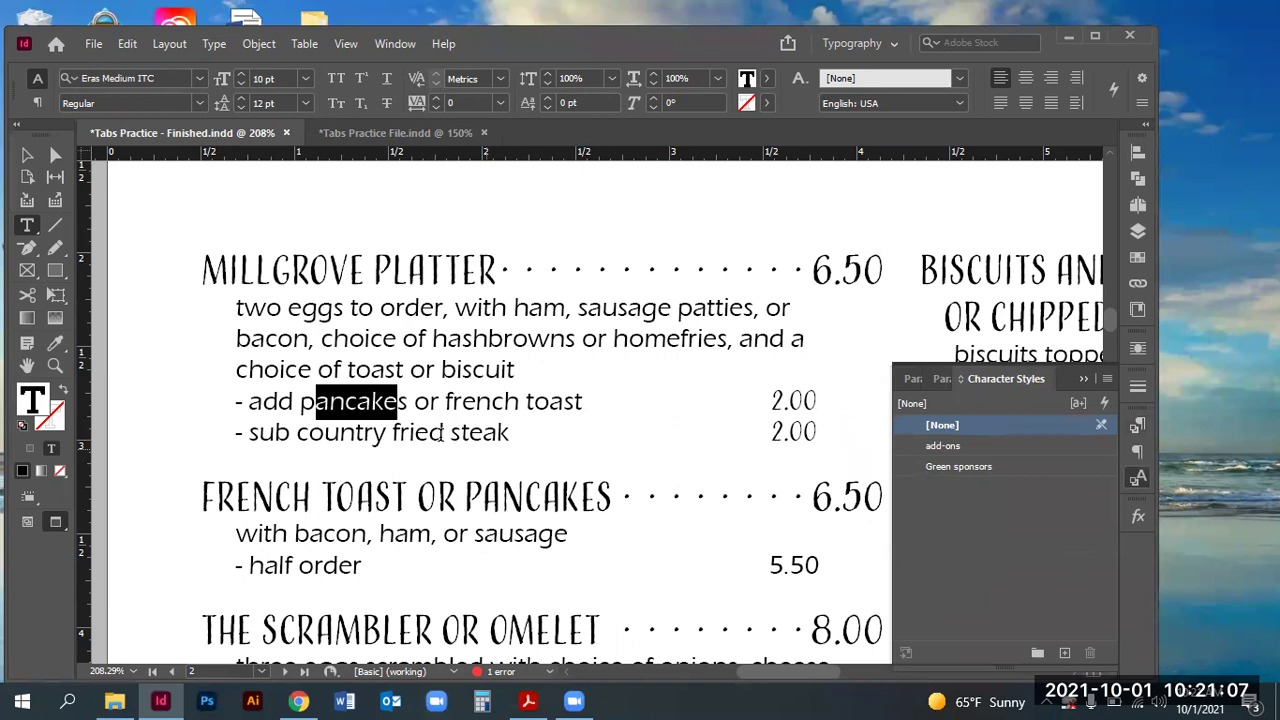
{"action": "left_click", "coordinate": [440, 432]}
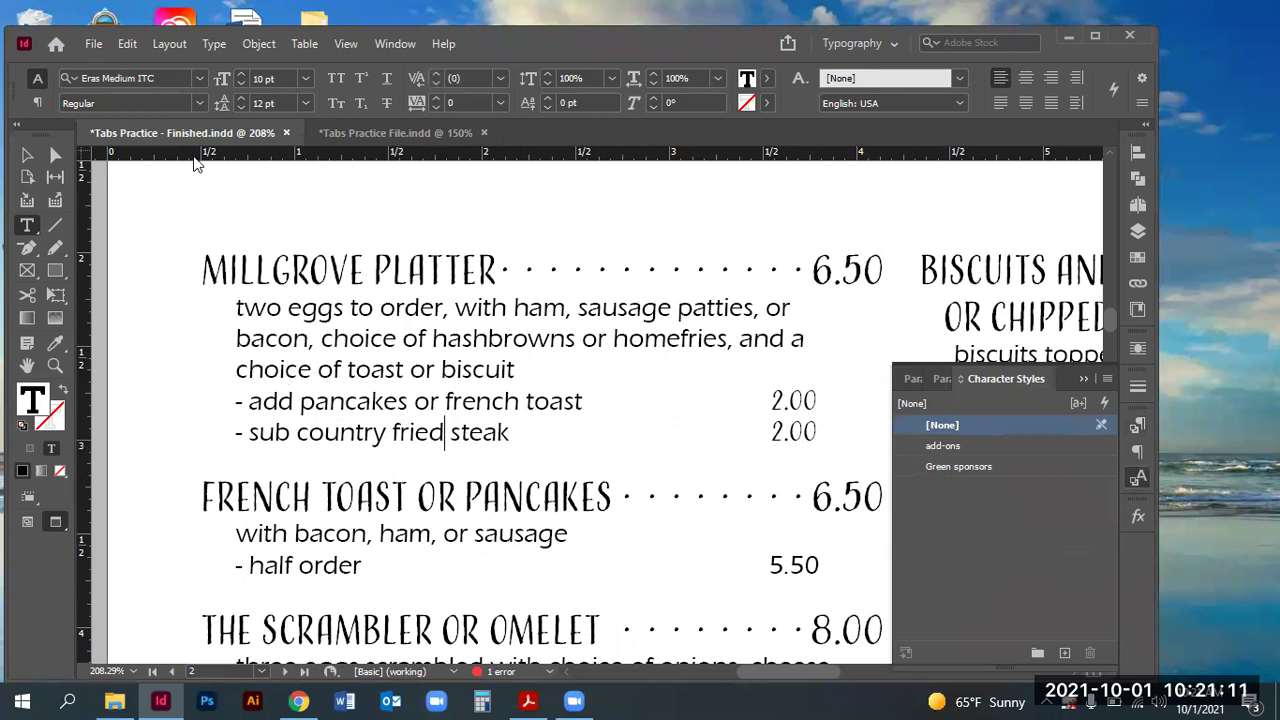
Step: Return to Tabs Practice File, select both Millgrove Platter add-on lines and display the paragraph styles
{"action": "left_click", "coordinate": [355, 134]}
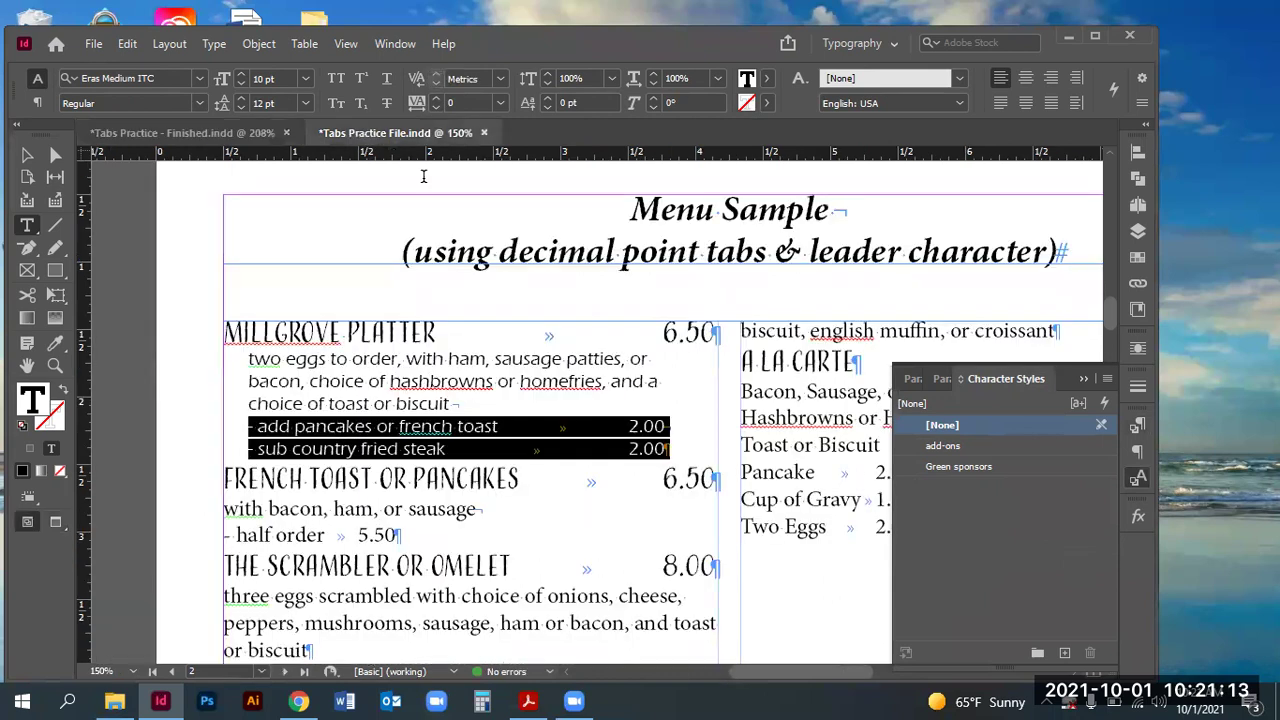
{"action": "left_click", "coordinate": [632, 425]}
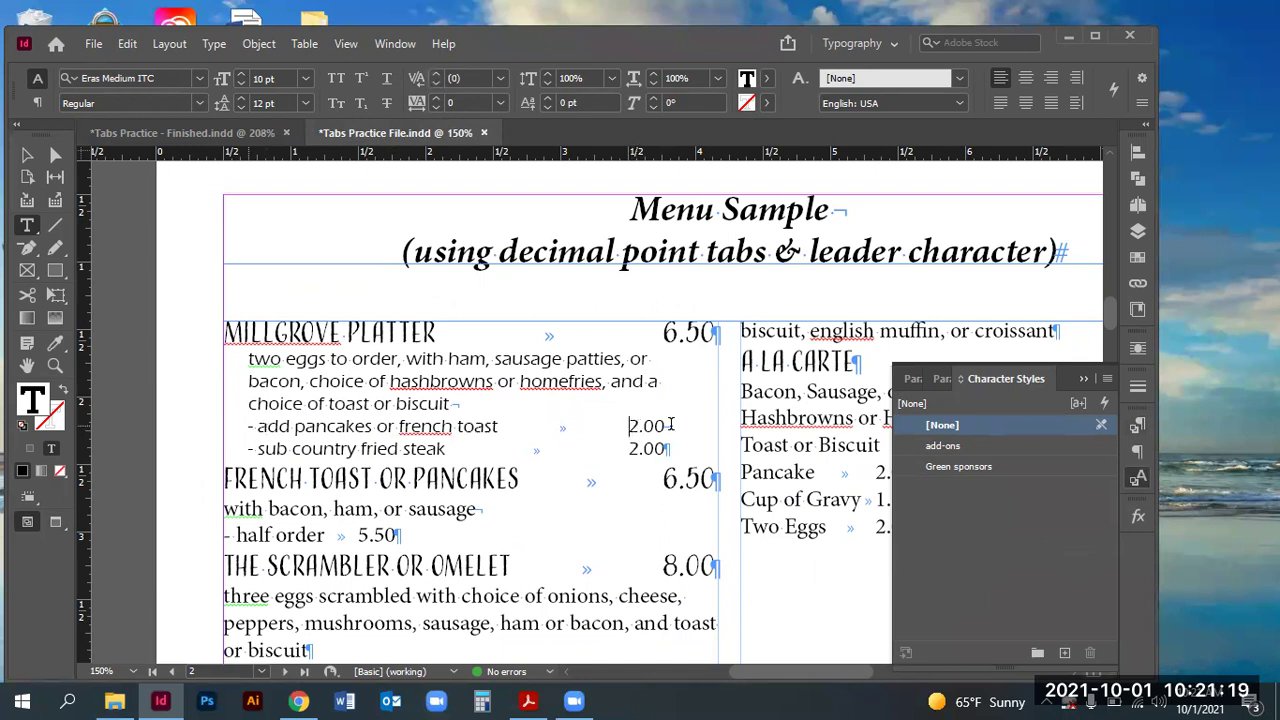
{"action": "left_click_drag", "start_coordinate": [246, 426], "coordinate": [697, 452]}
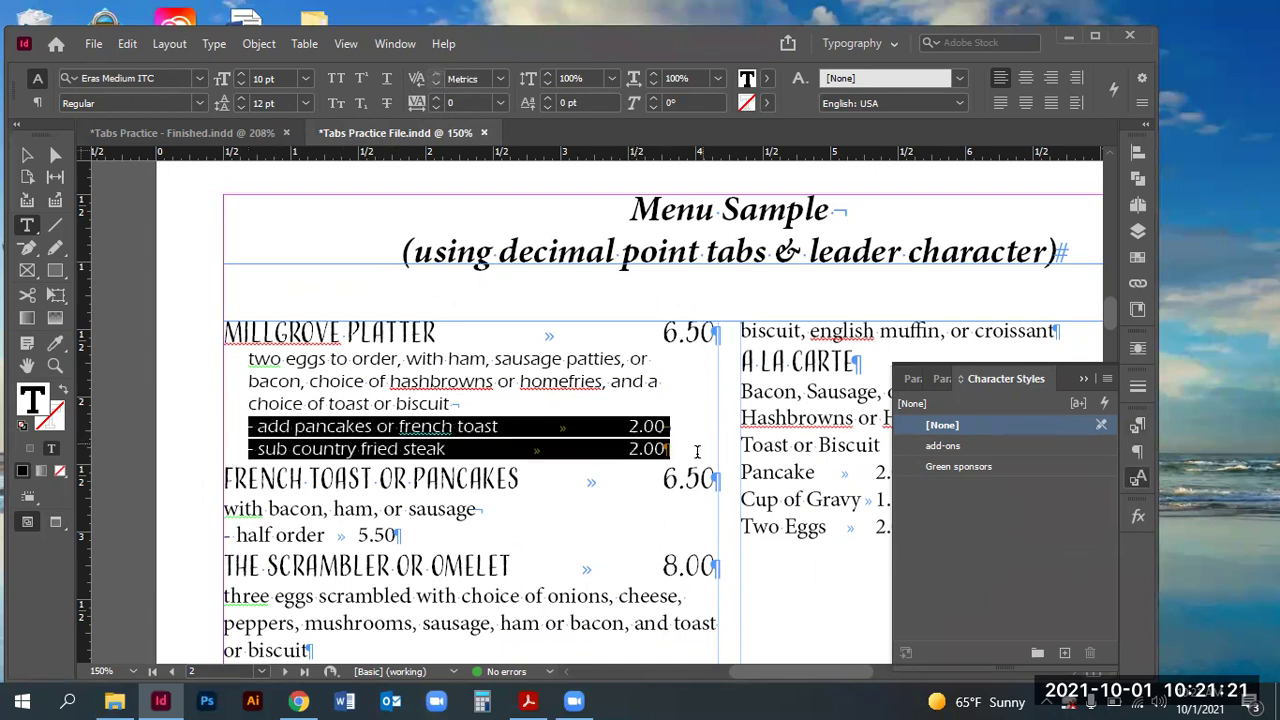
{"action": "left_click", "coordinate": [938, 384]}
{"action": "left_click", "coordinate": [920, 386]}
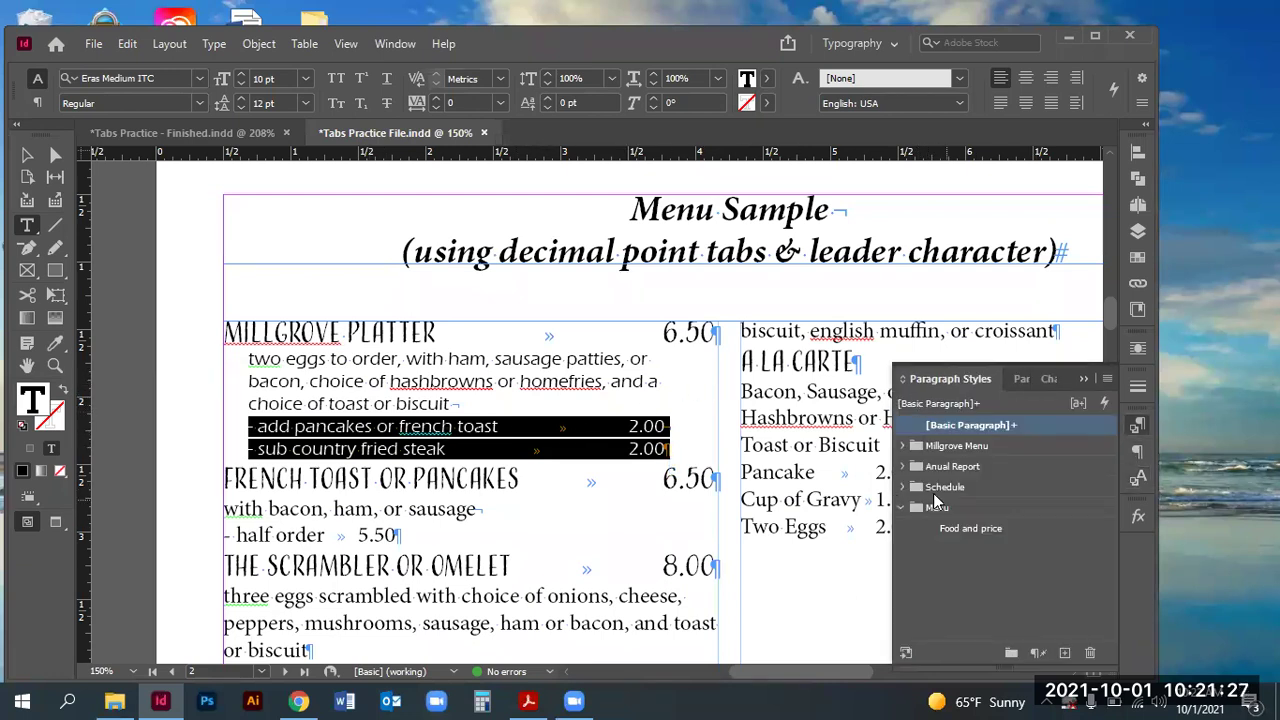
Step: Try the Food and price paragraph style on the Millgrove Platter add-on lines and undo it
{"action": "left_click", "coordinate": [976, 528]}
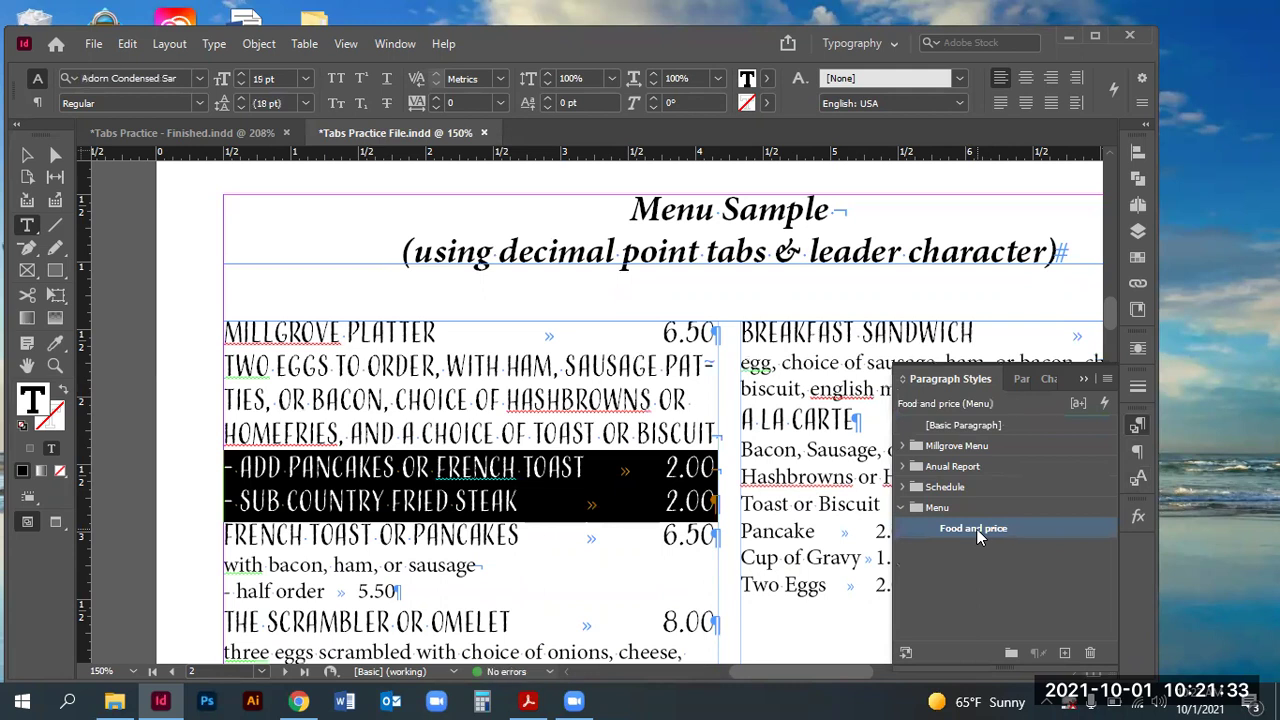
{"action": "key", "text": "ctrl+z"}
{"action": "left_click_drag", "start_coordinate": [328, 358], "coordinate": [430, 382]}
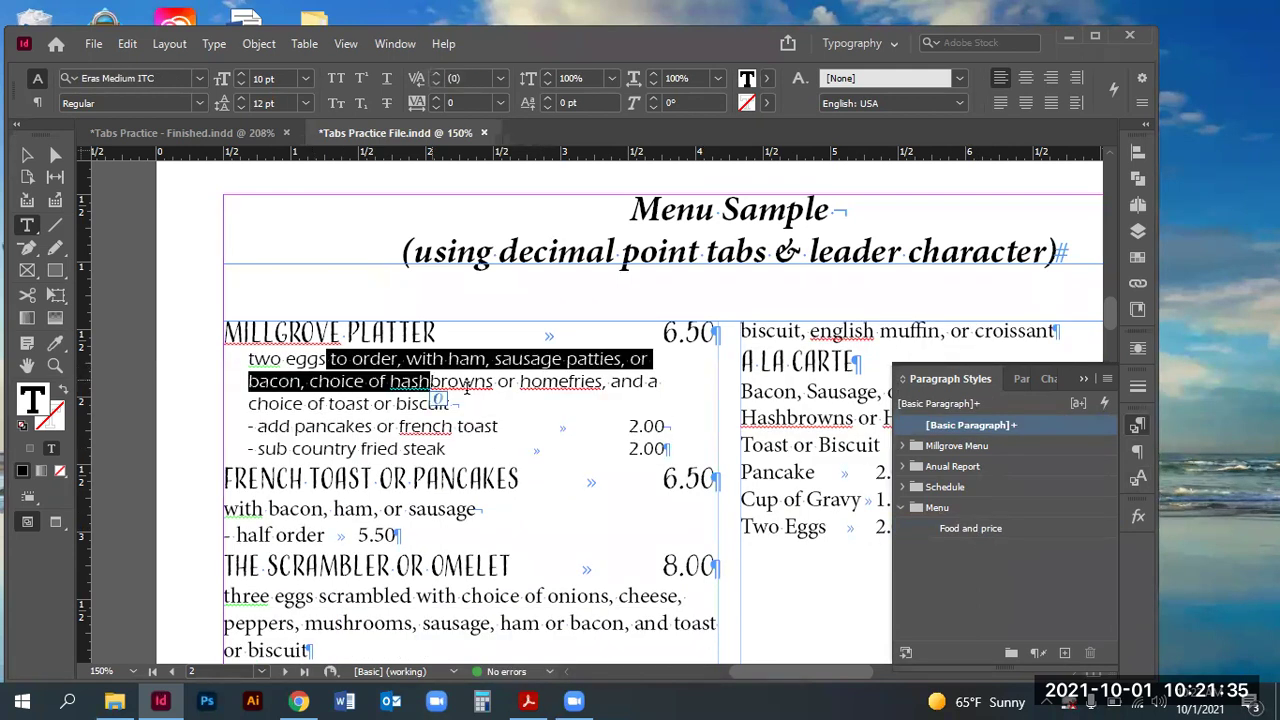
{"action": "left_click", "coordinate": [362, 382]}
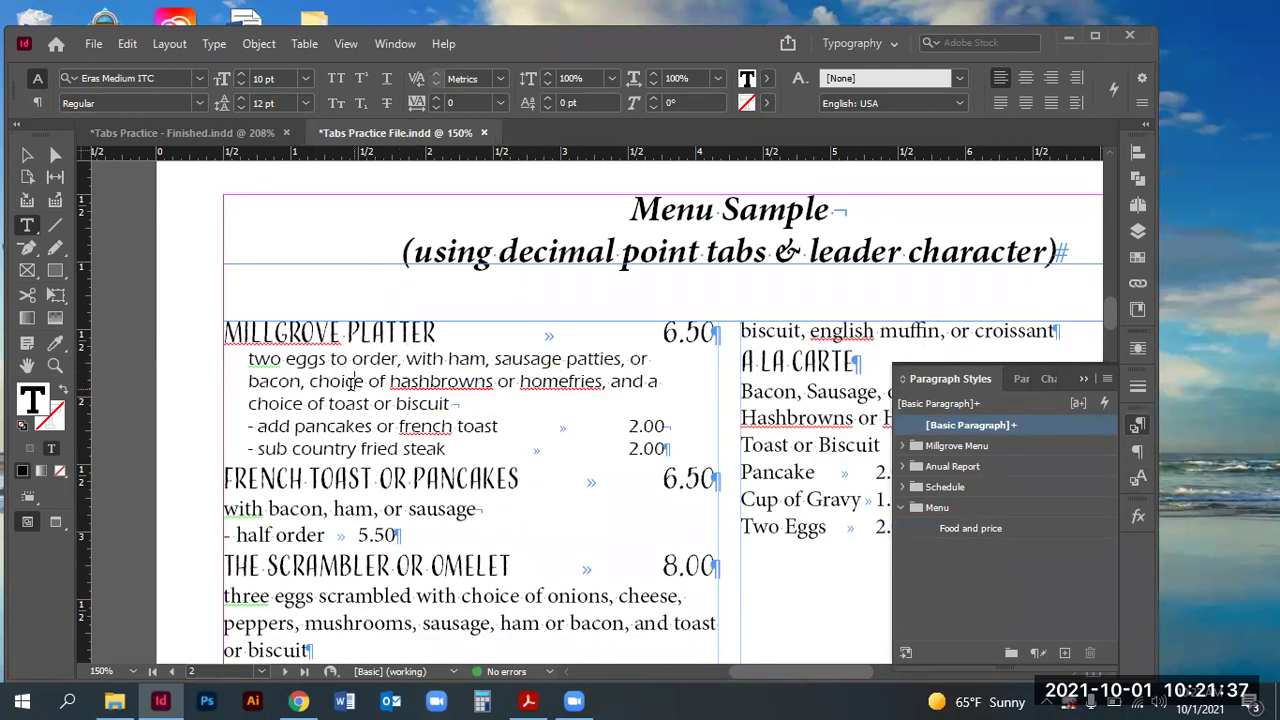
Step: Create a paragraph style named Food descriptions in the Menu group from the Millgrove Platter description and add-on lines
{"action": "left_click_drag", "start_coordinate": [246, 358], "coordinate": [674, 449]}
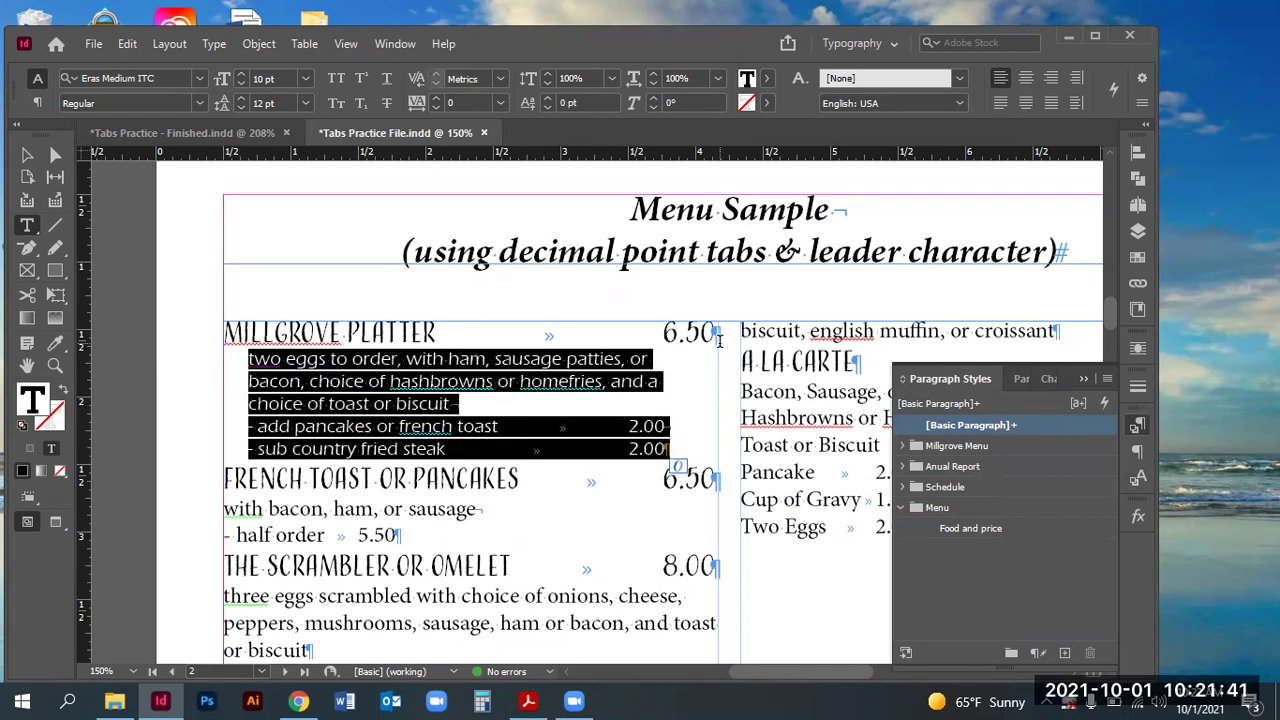
{"action": "left_click", "coordinate": [944, 510]}
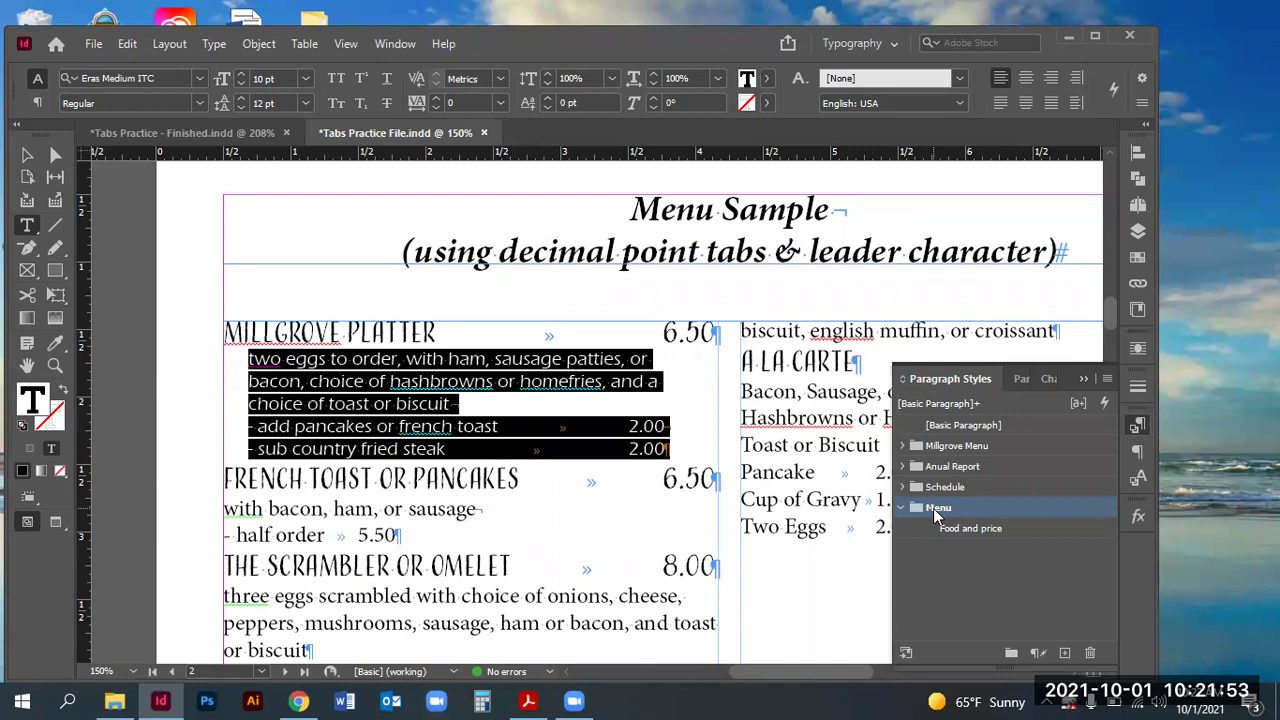
{"action": "left_click", "coordinate": [1065, 652]}
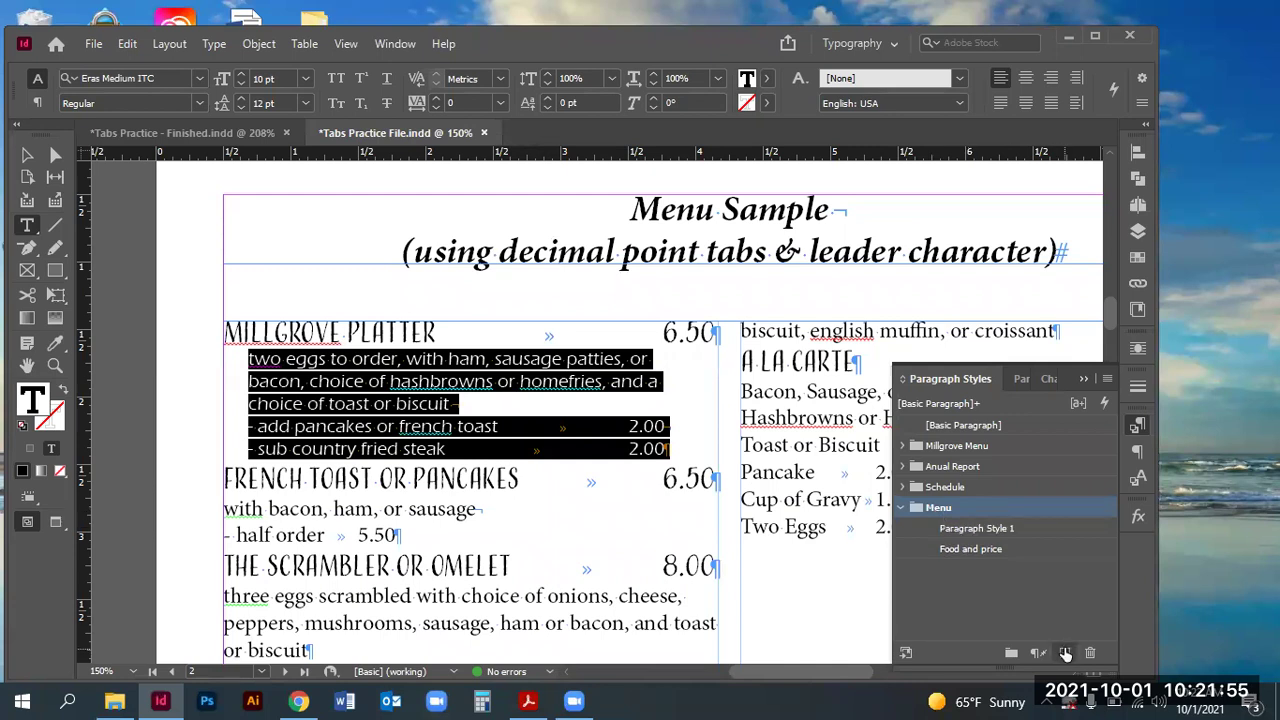
{"action": "double_click", "coordinate": [970, 529]}
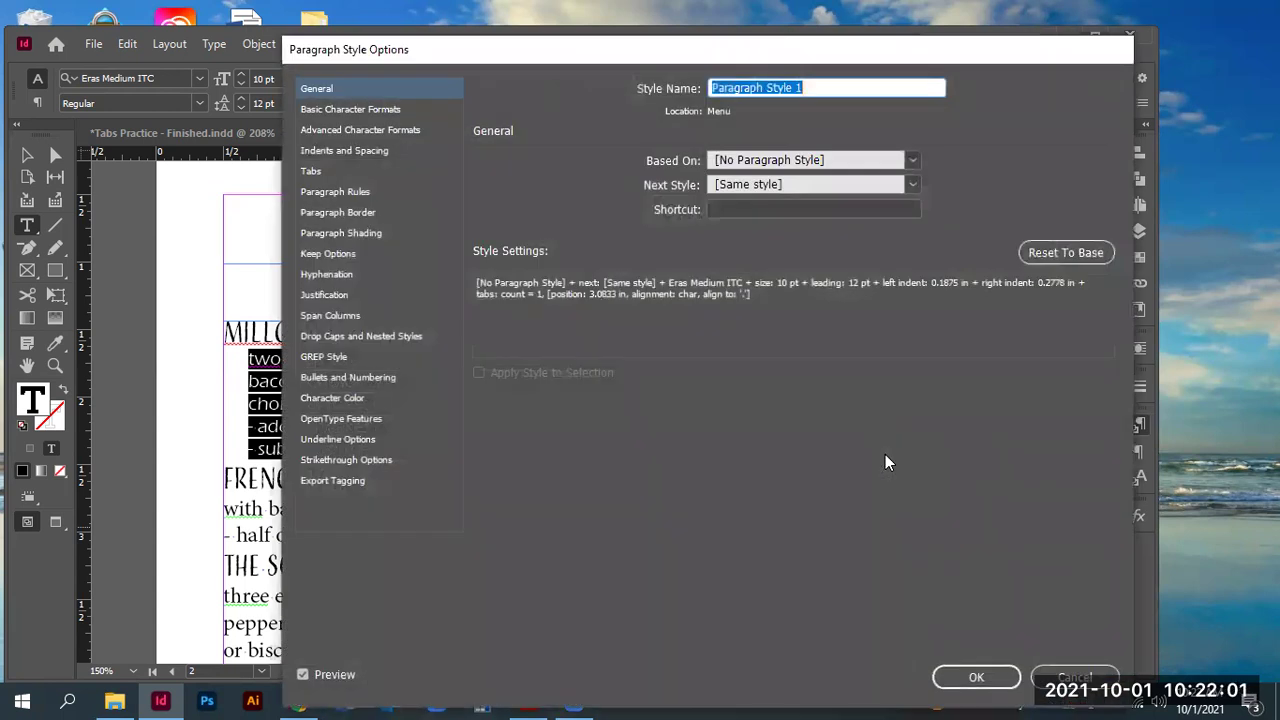
{"action": "type", "text": "Food descriptions"}
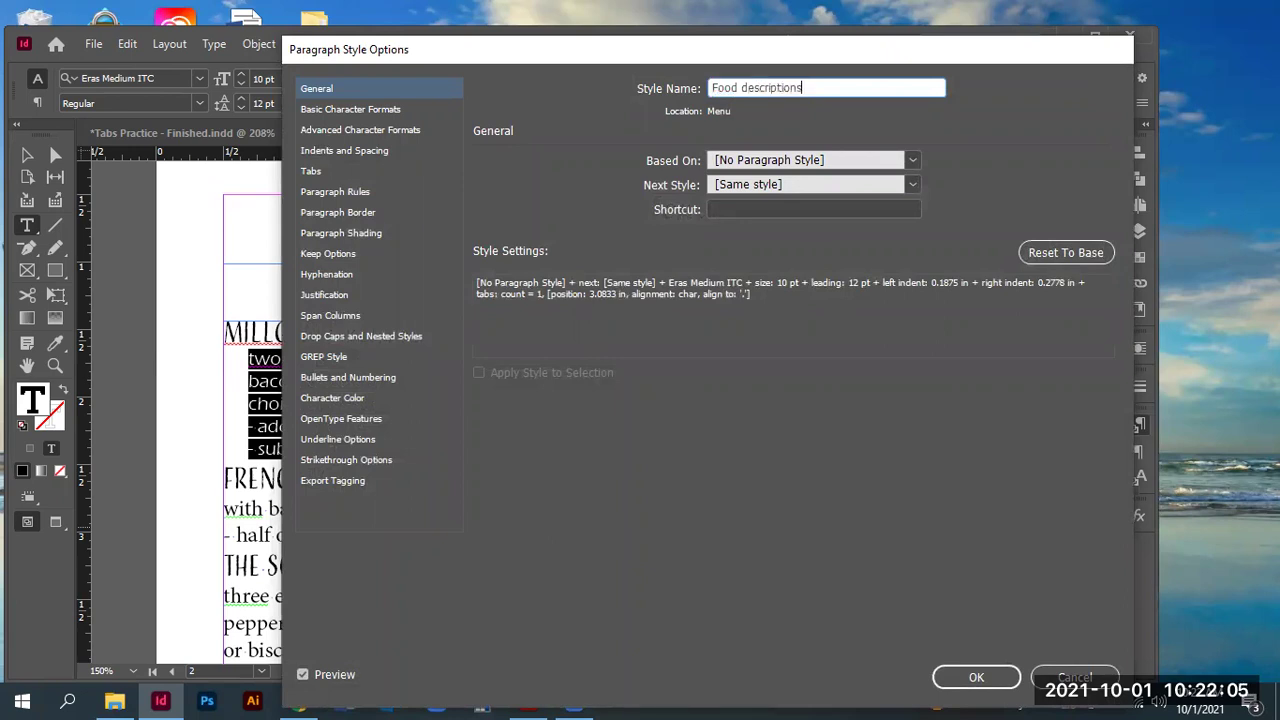
{"action": "key", "text": "Return"}
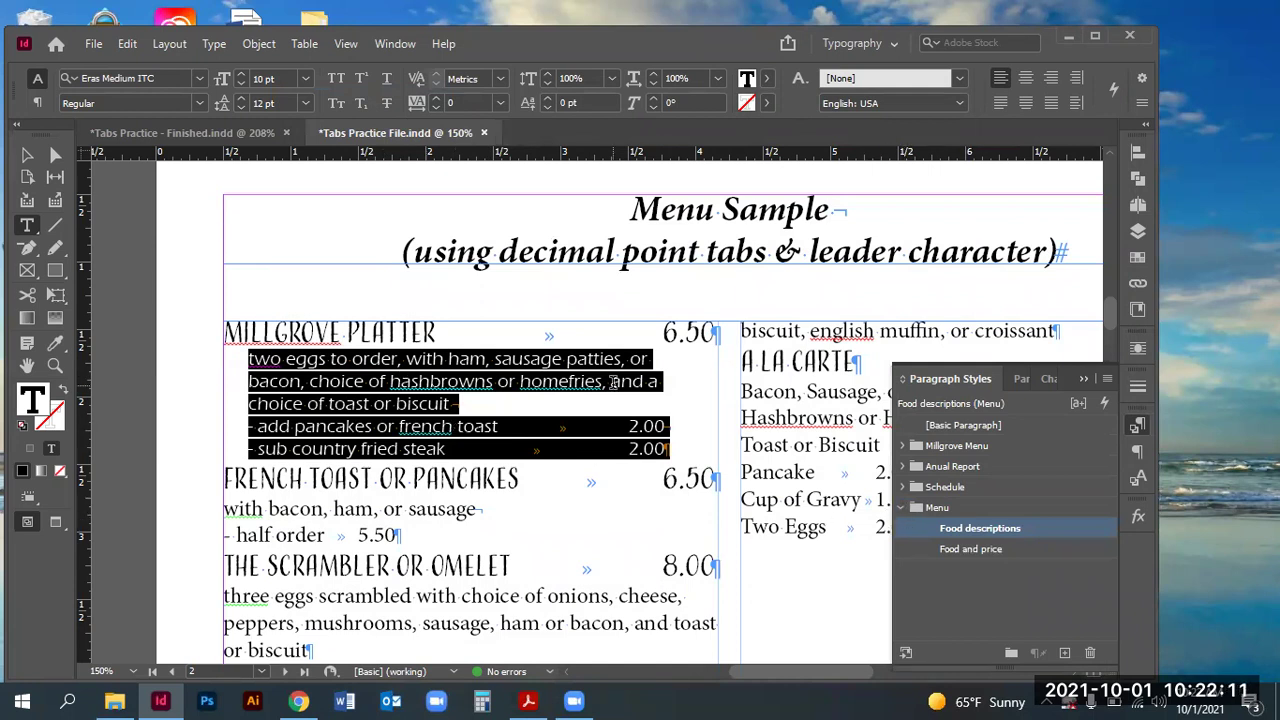
Step: Set the price on the "add pancakes or french toast" line to the Adorn Condensed Sans font
{"action": "left_click", "coordinate": [630, 426]}
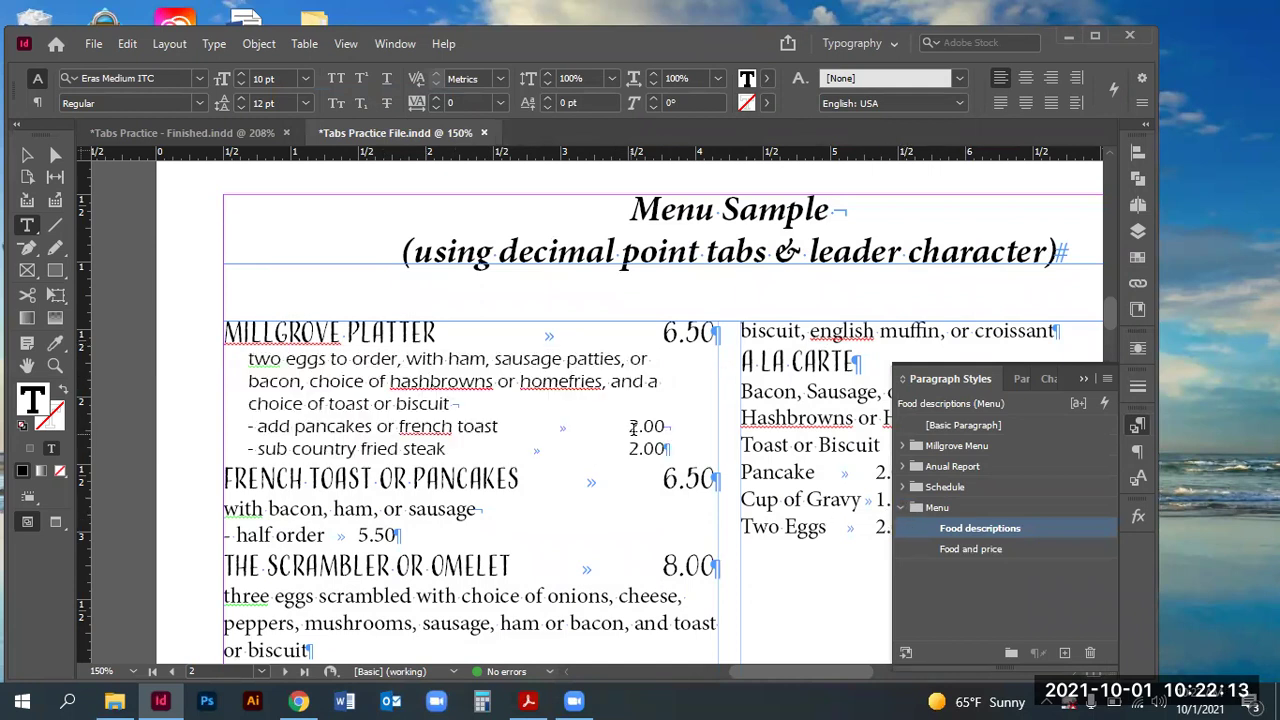
{"action": "left_click_drag", "start_coordinate": [629, 426], "coordinate": [668, 427]}
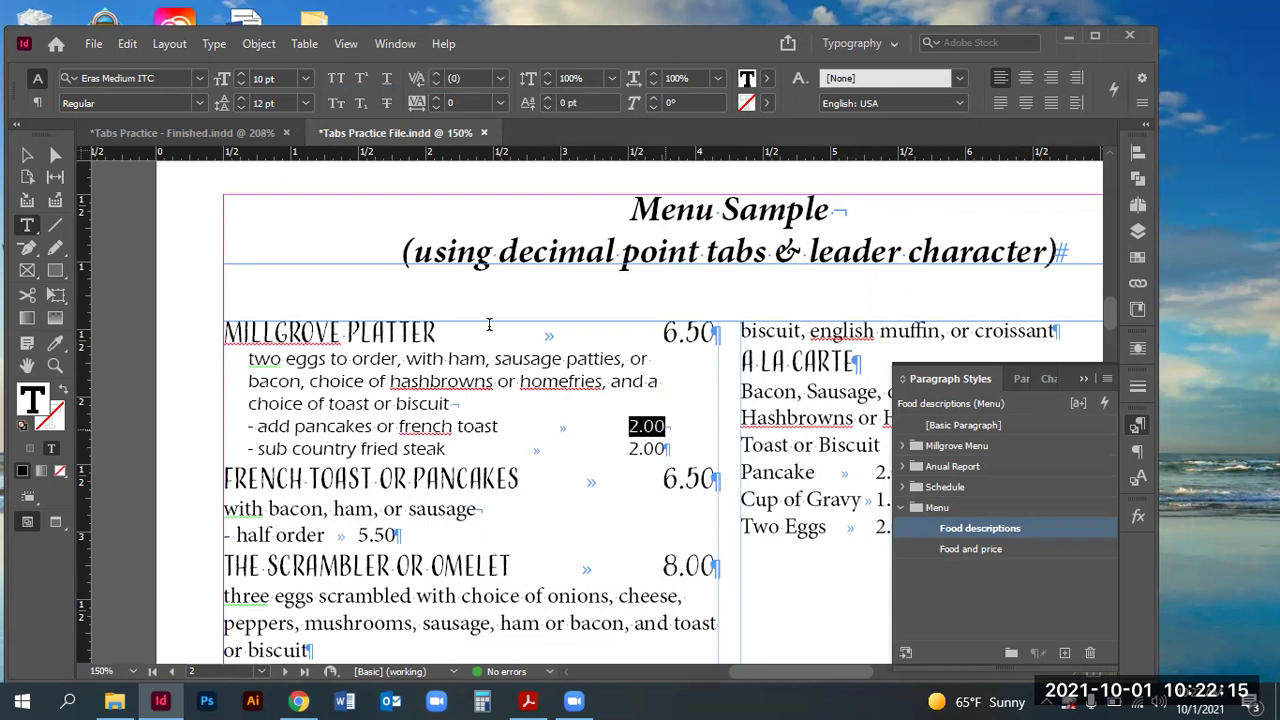
{"action": "left_click", "coordinate": [393, 332]}
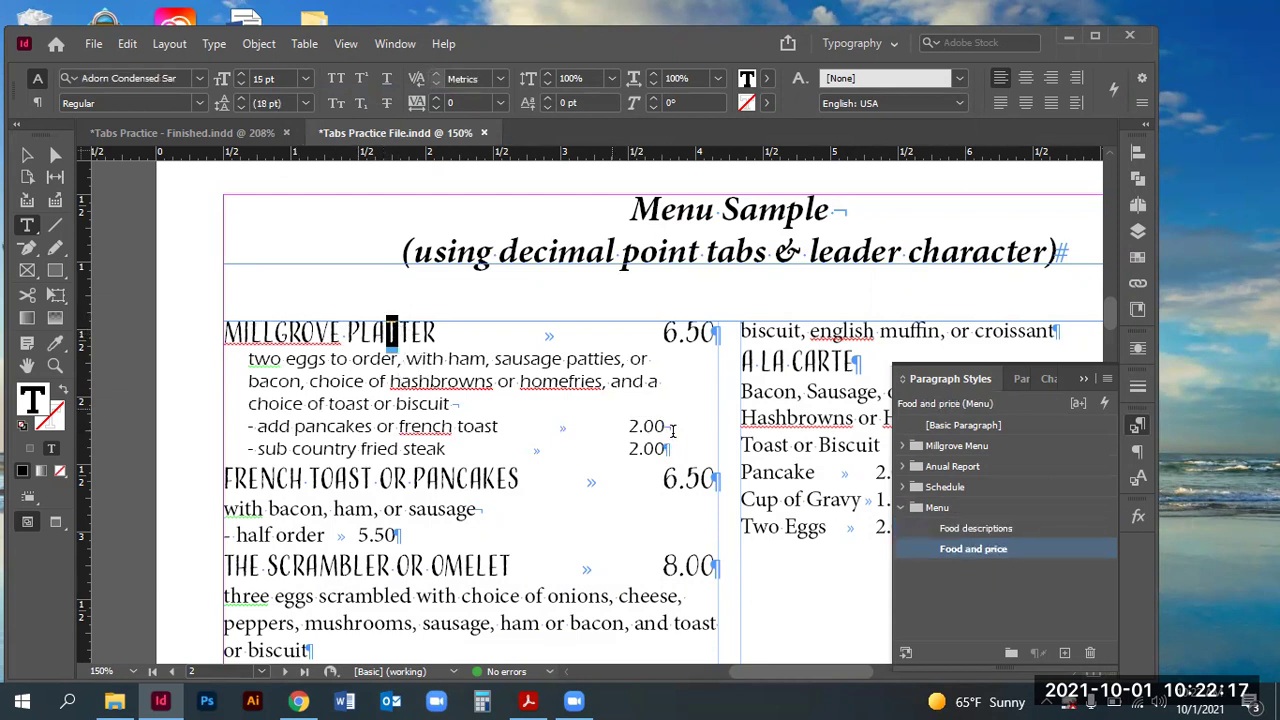
{"action": "left_click_drag", "start_coordinate": [637, 425], "coordinate": [666, 427]}
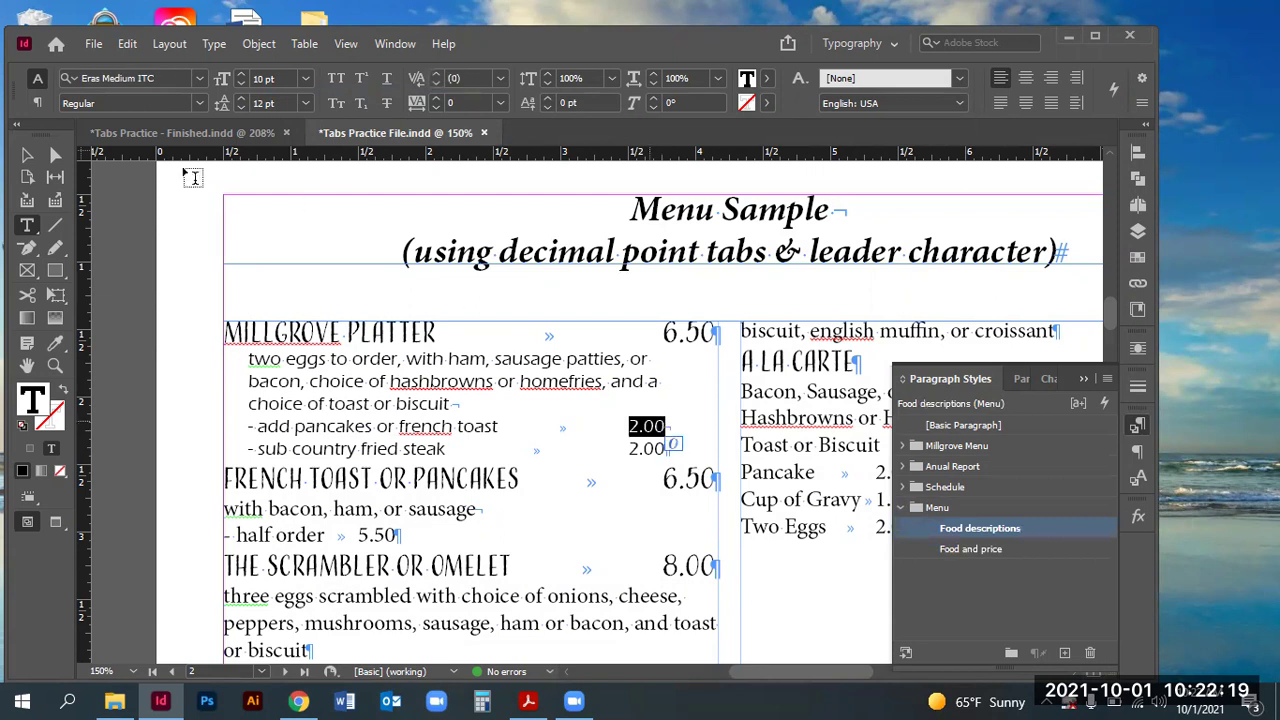
{"action": "left_click", "coordinate": [133, 78]}
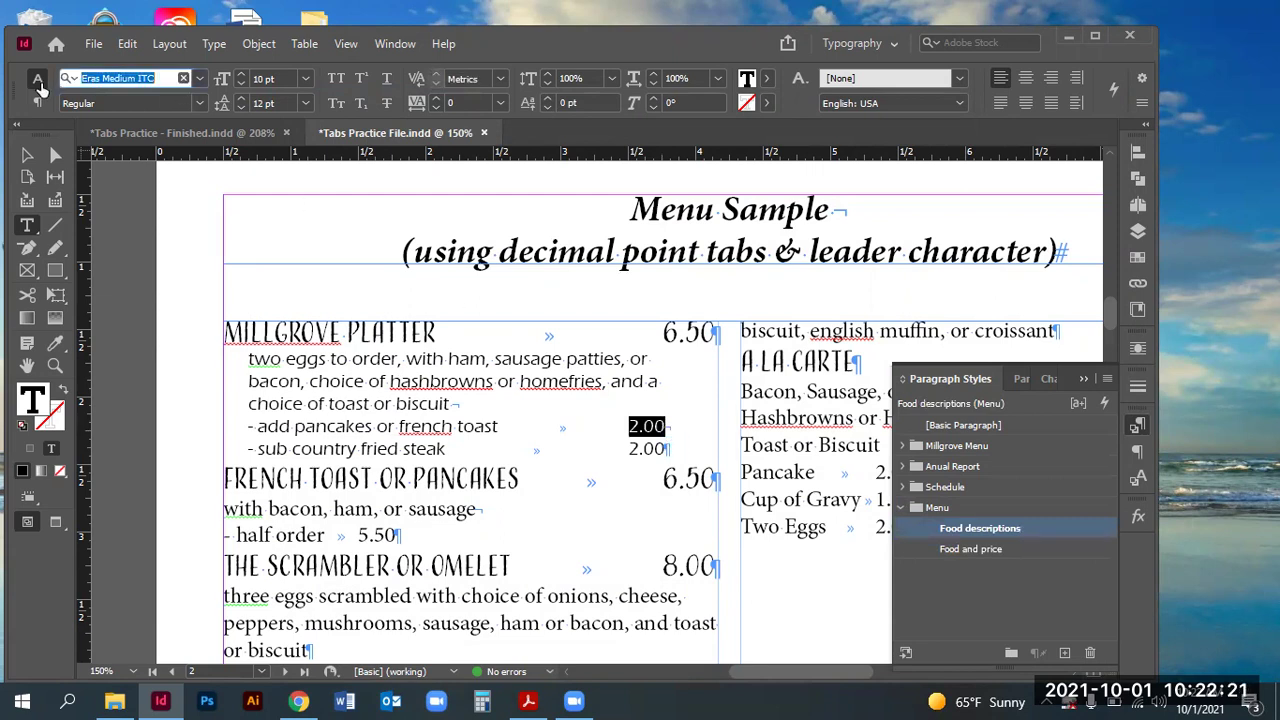
{"action": "type", "text": "adorn"}
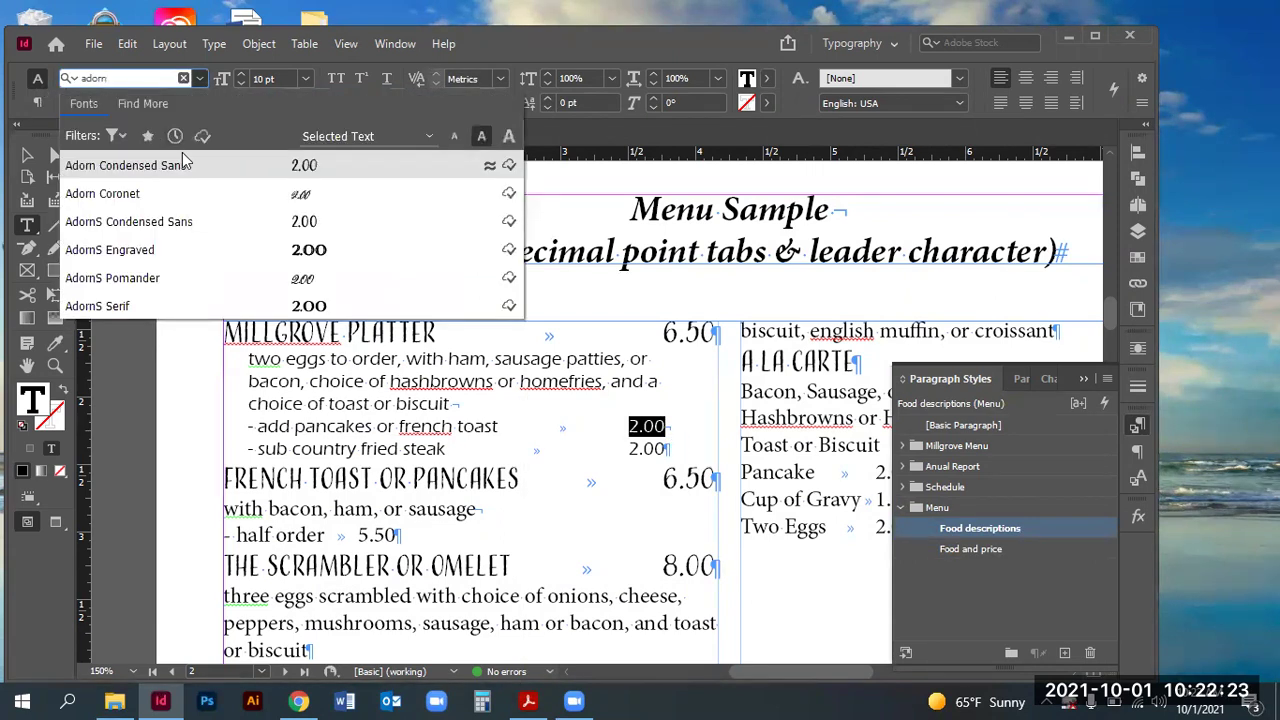
{"action": "left_click", "coordinate": [150, 165]}
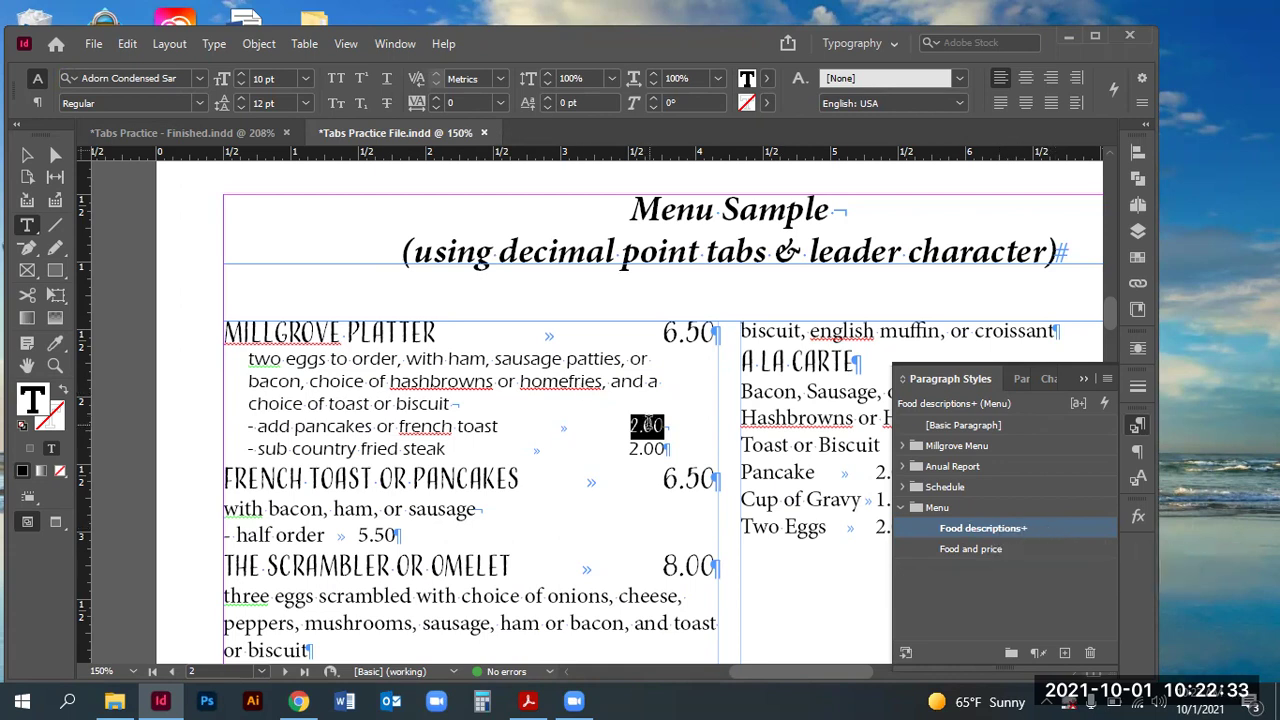
Step: Create a character style named add on pricing from the restyled price and apply it to the "sub country fried steak" price
{"action": "left_click", "coordinate": [1138, 479]}
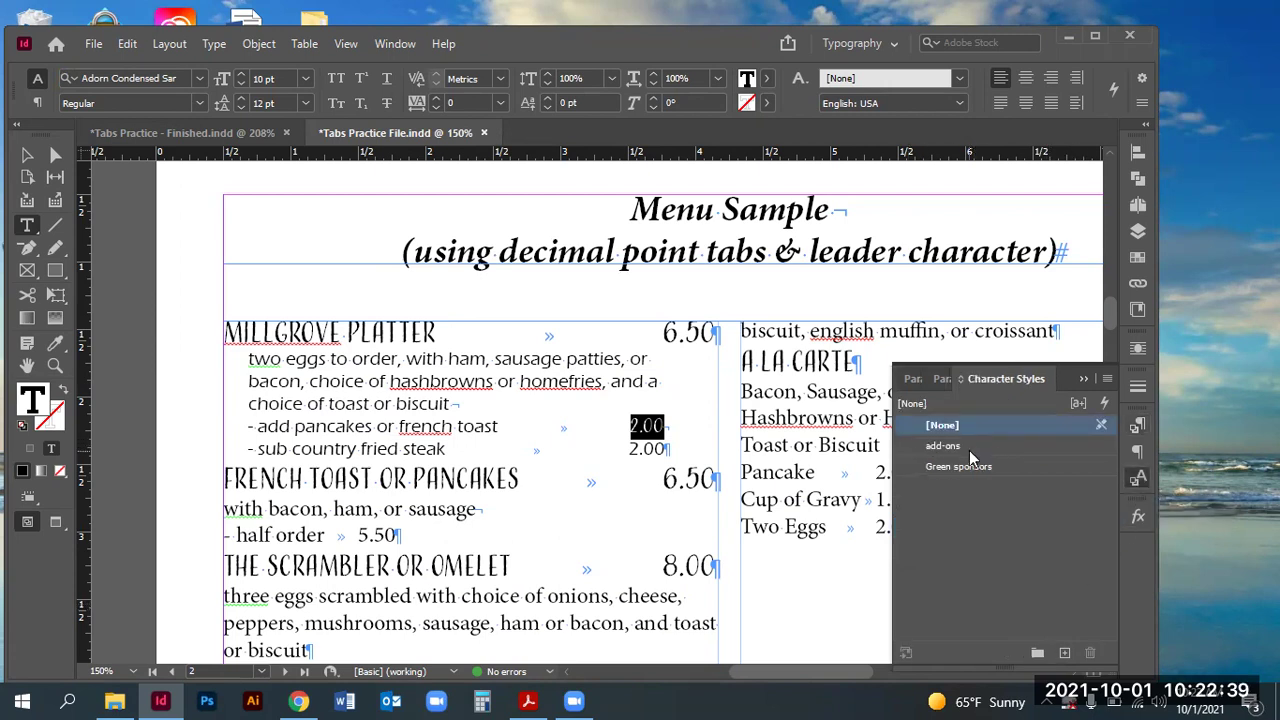
{"action": "left_click", "coordinate": [1065, 653]}
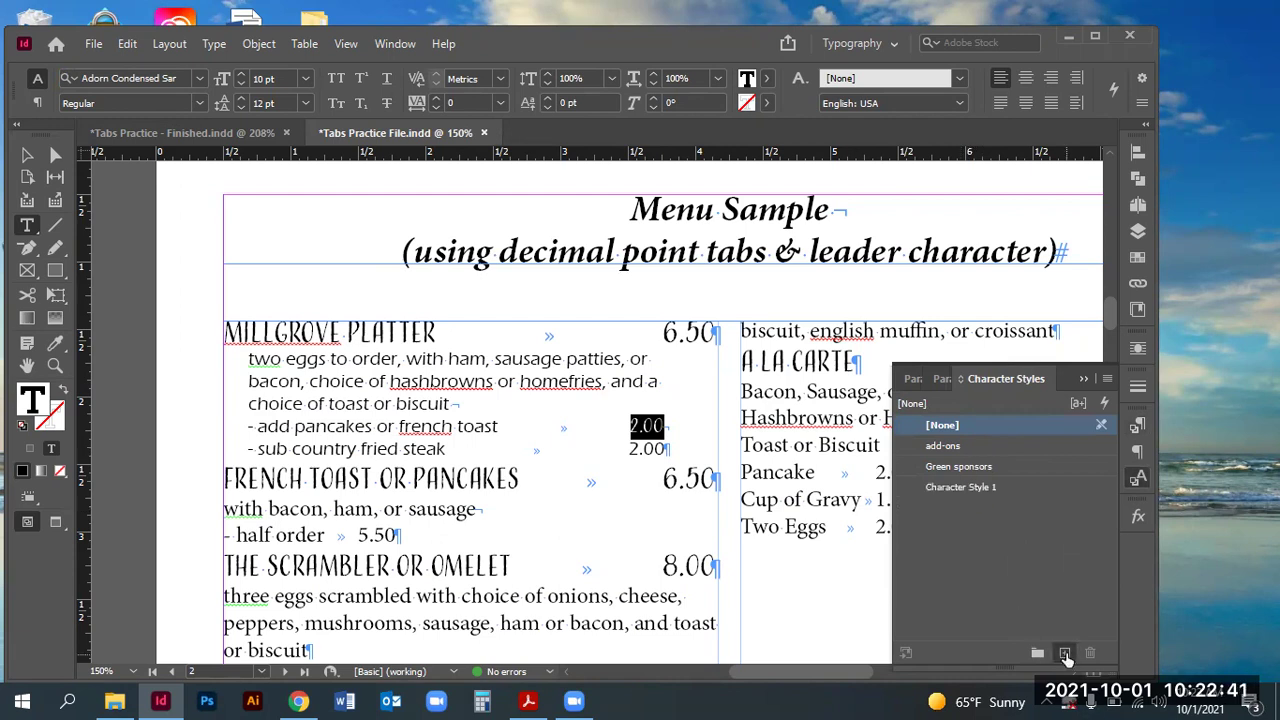
{"action": "double_click", "coordinate": [966, 487]}
{"action": "type", "text": "add on pricing"}
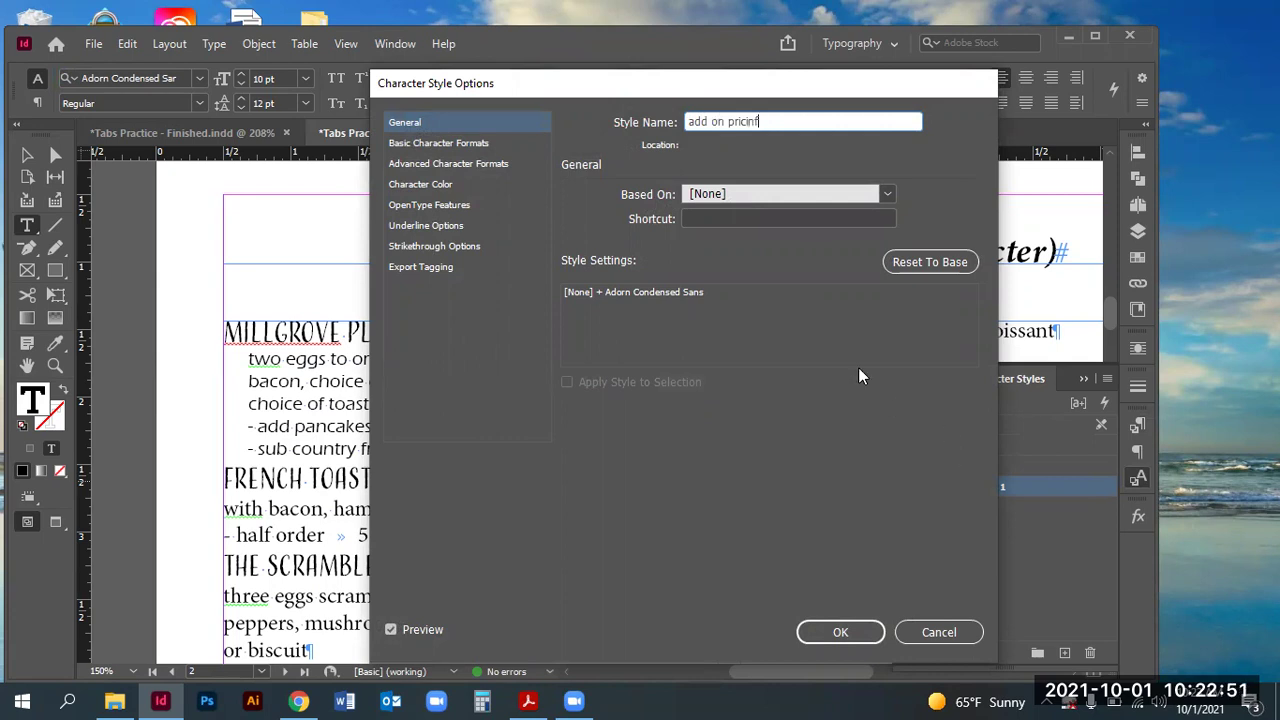
{"action": "left_click", "coordinate": [840, 632]}
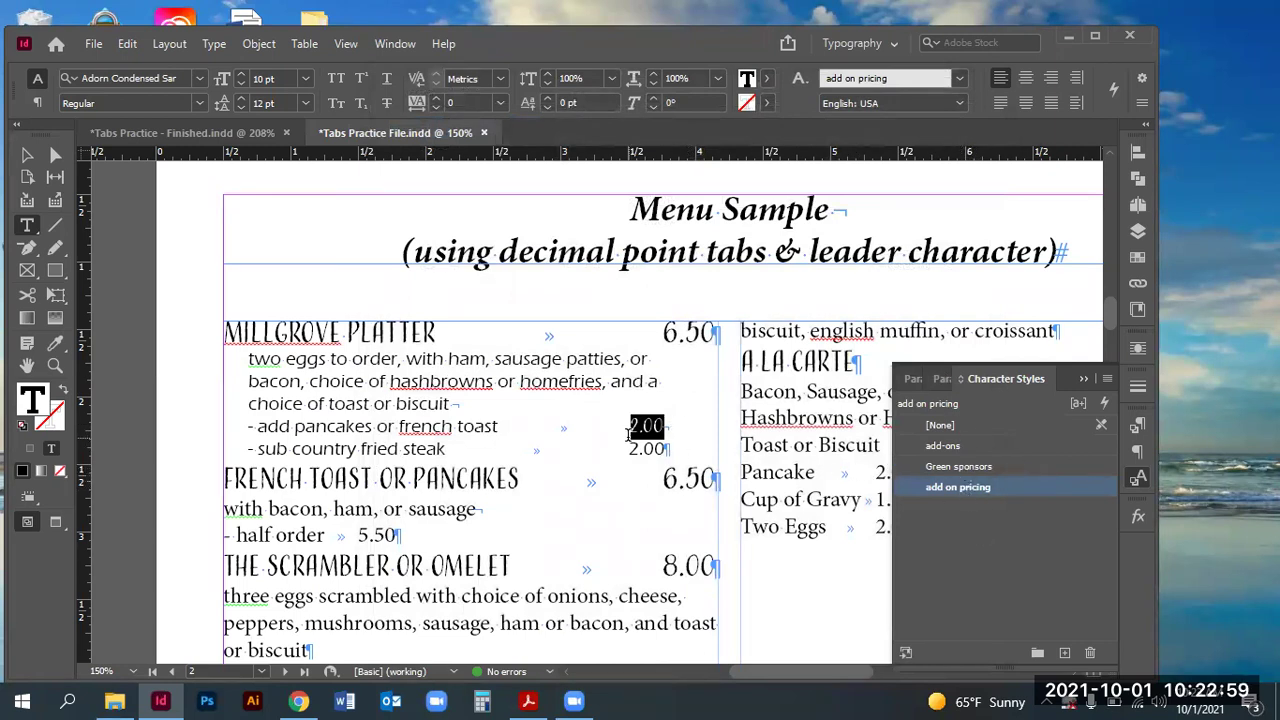
{"action": "left_click_drag", "start_coordinate": [628, 448], "coordinate": [668, 449]}
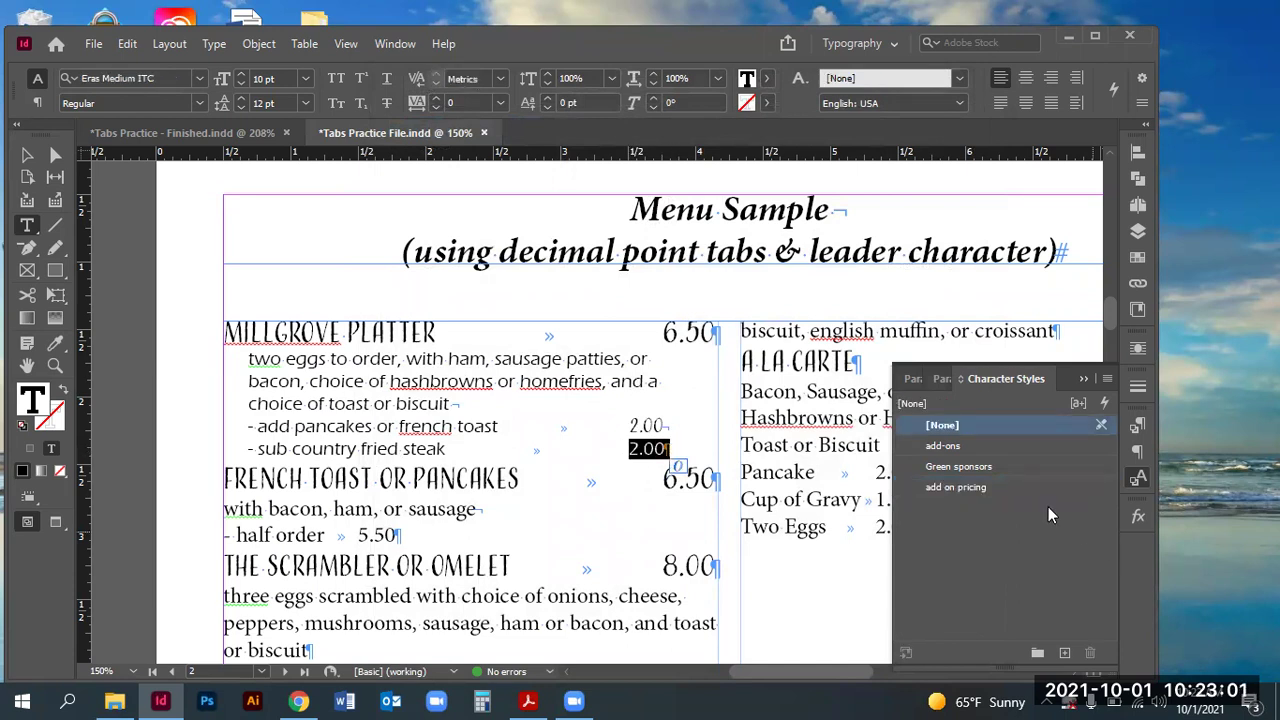
{"action": "left_click", "coordinate": [958, 487]}
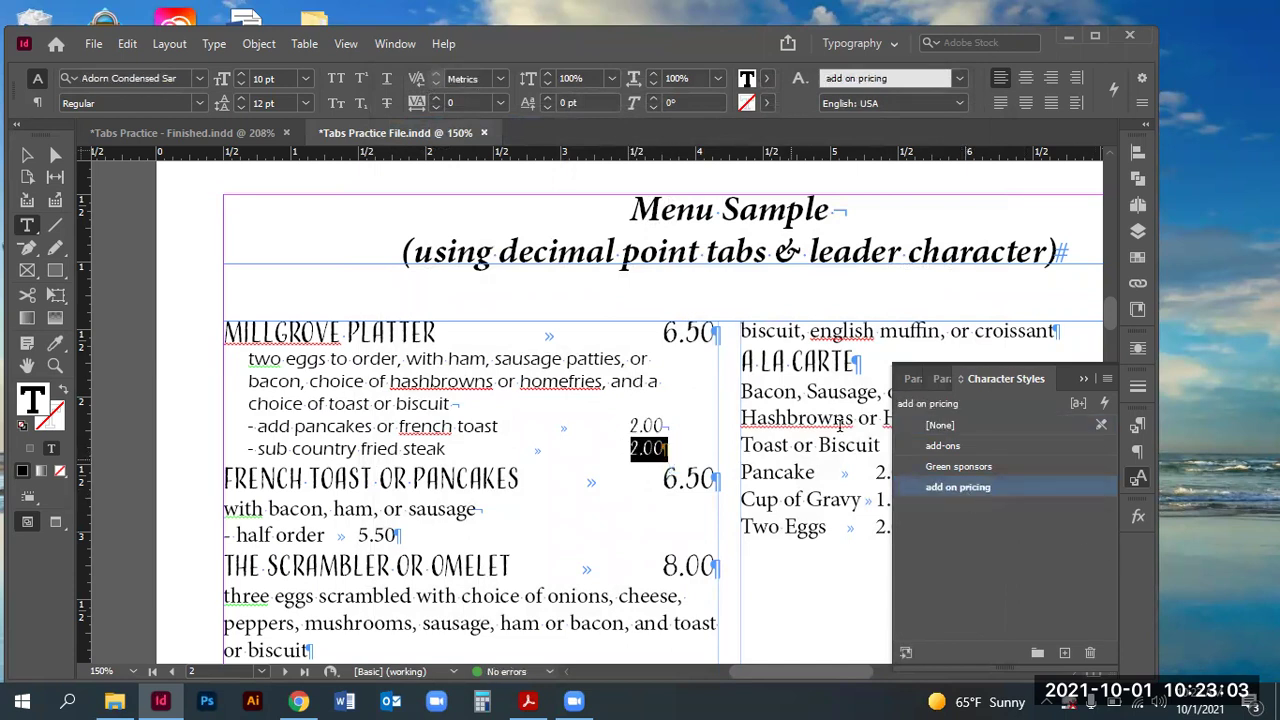
Step: Apply the Food descriptions paragraph style to the two lines under French Toast or Pancakes
{"action": "left_click", "coordinate": [937, 379]}
{"action": "left_click", "coordinate": [932, 381]}
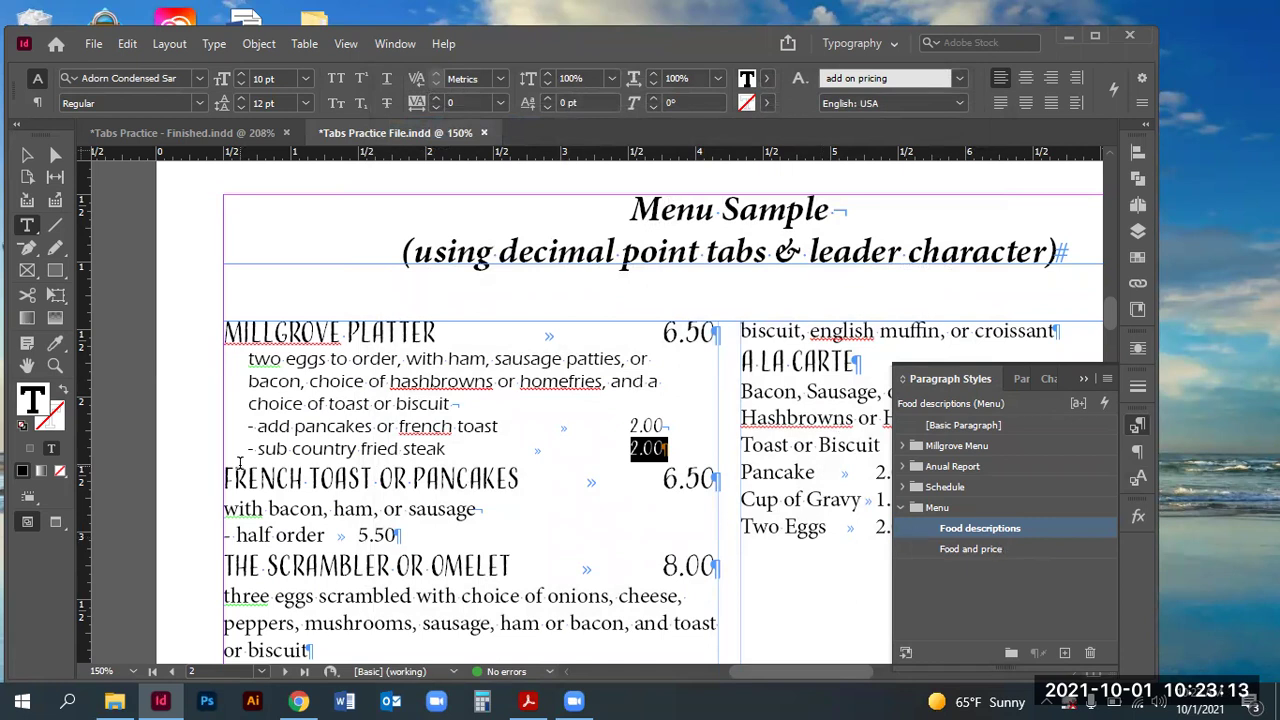
{"action": "scroll", "coordinate": [372, 468], "scroll_direction": "down", "scroll_amount": 3}
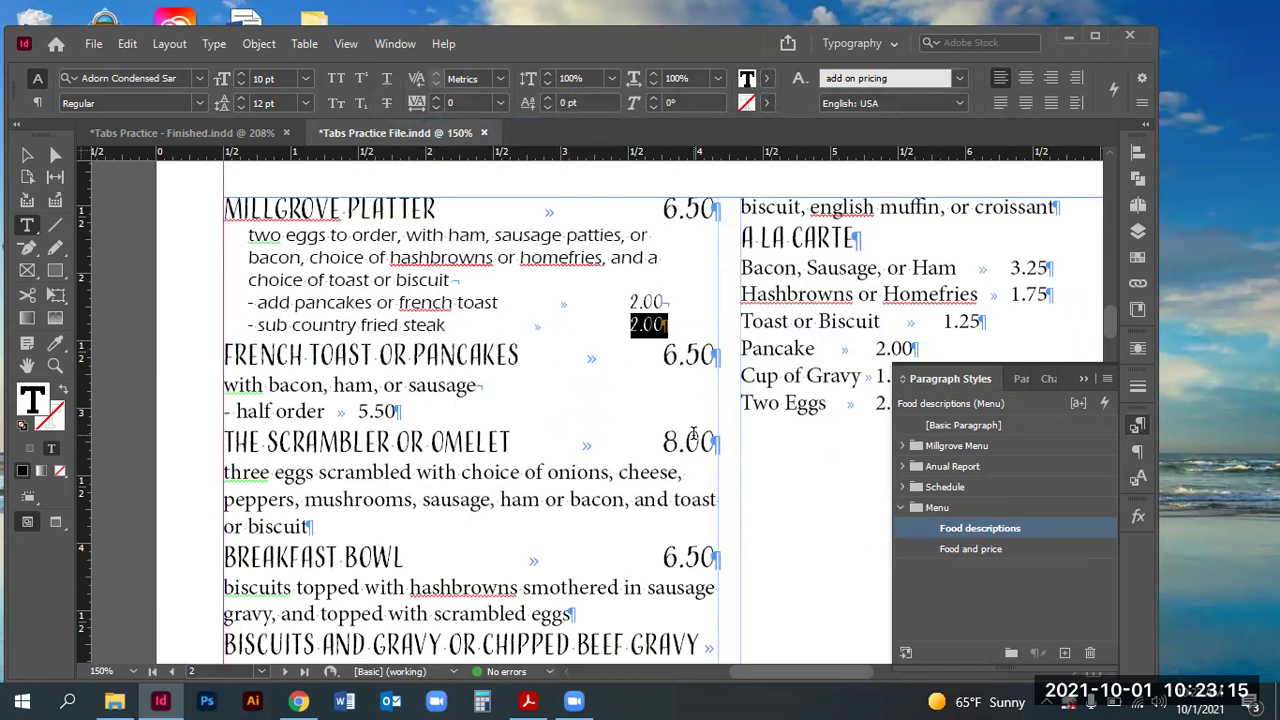
{"action": "left_click_drag", "start_coordinate": [238, 386], "coordinate": [325, 412]}
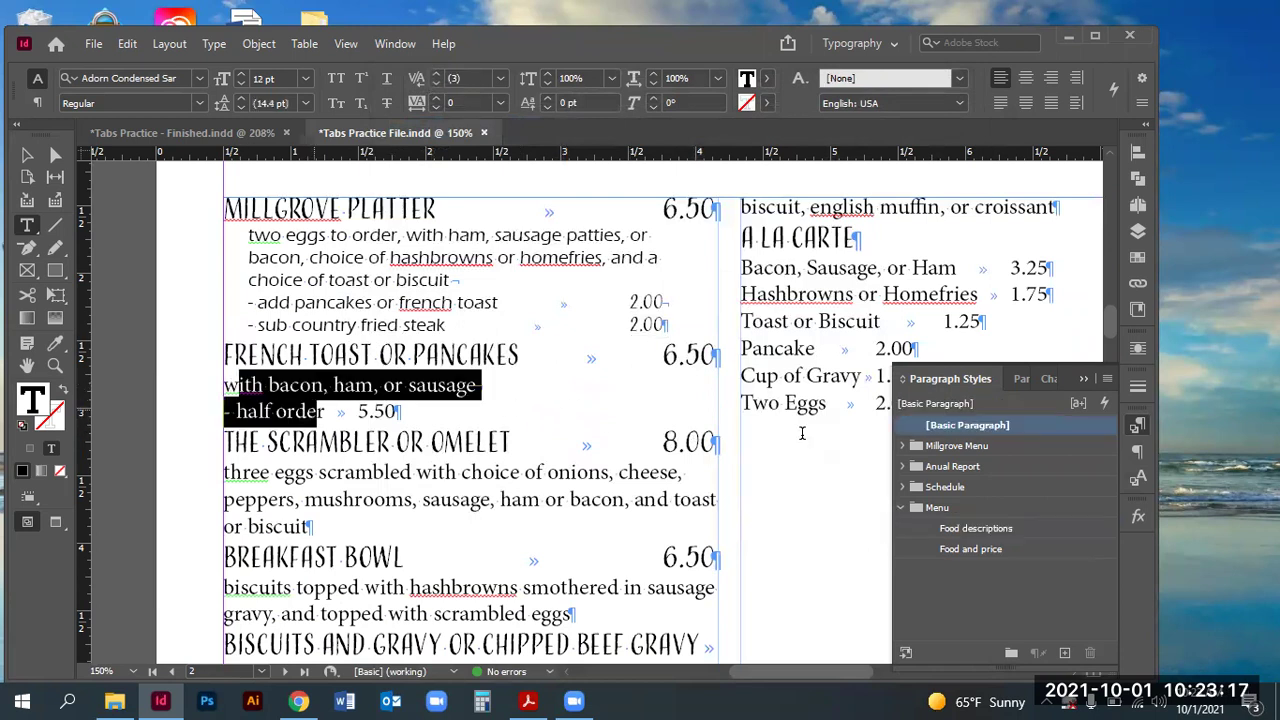
{"action": "left_click", "coordinate": [983, 553]}
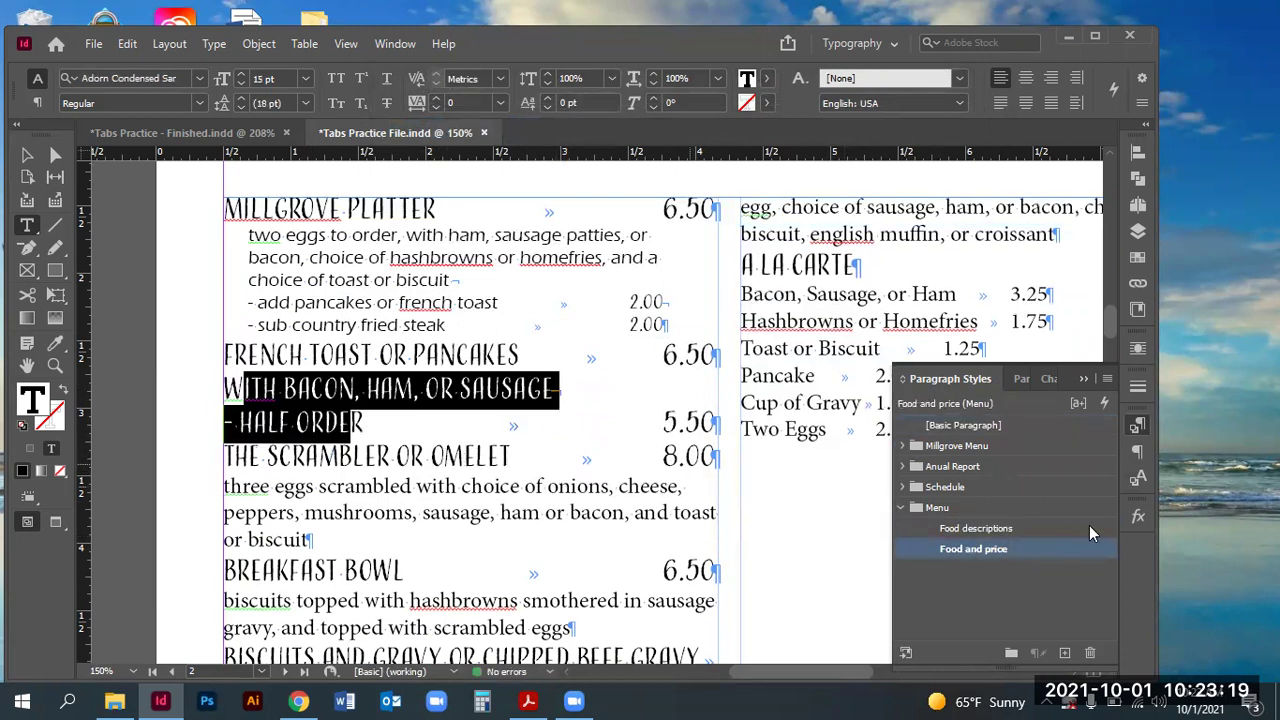
{"action": "left_click", "coordinate": [1016, 523]}
{"action": "left_click", "coordinate": [1001, 530]}
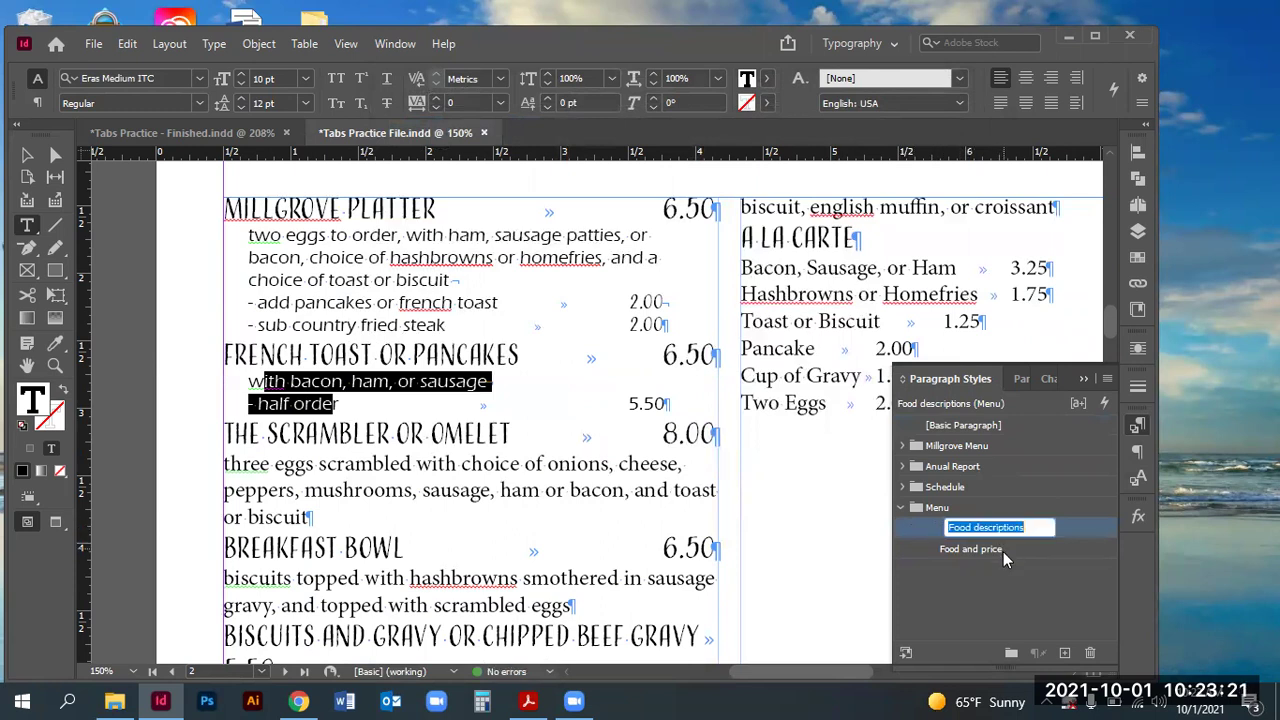
{"action": "left_click", "coordinate": [1104, 528]}
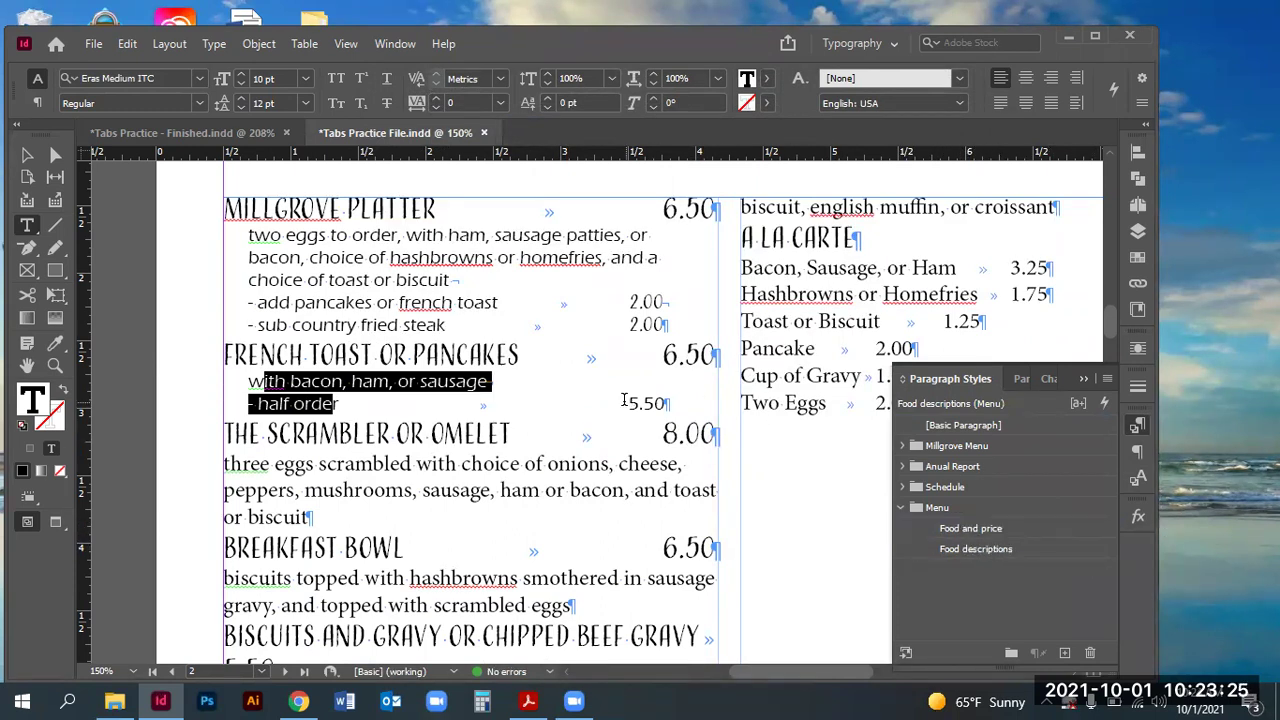
Step: Apply the Food descriptions paragraph style to the text under The Scrambler or Omelet, Breakfast Bowl, and Biscuits and Gravy
{"action": "left_click_drag", "start_coordinate": [624, 402], "coordinate": [668, 403]}
{"action": "left_click_drag", "start_coordinate": [229, 464], "coordinate": [410, 565]}
{"action": "left_click", "coordinate": [975, 550]}
{"action": "scroll", "coordinate": [502, 466], "scroll_direction": "down", "scroll_amount": 2}
{"action": "left_click", "coordinate": [980, 549]}
{"action": "scroll", "coordinate": [536, 466], "scroll_direction": "down", "scroll_amount": 1}
{"action": "scroll", "coordinate": [536, 466], "scroll_direction": "down", "scroll_amount": 1}
{"action": "left_click", "coordinate": [980, 549]}
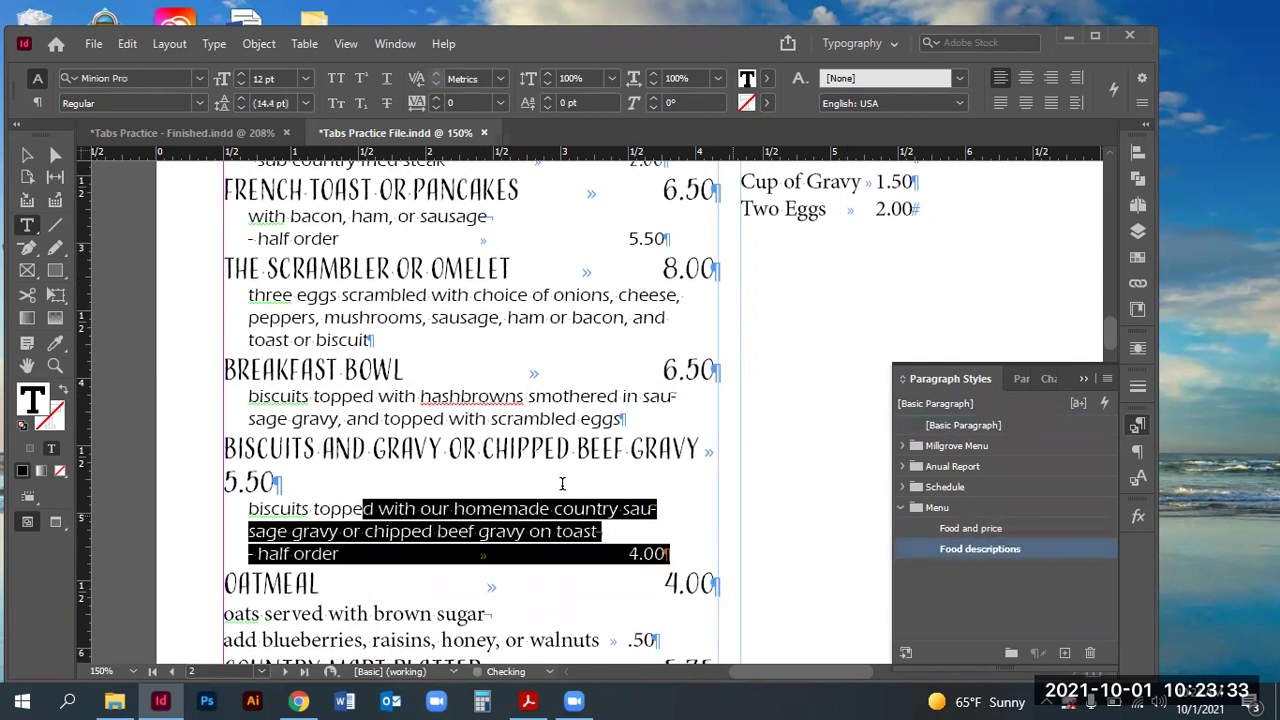
Step: Apply the Food descriptions paragraph style to the text under Oatmeal, Country Mart Platter and Breakfast Sandwich
{"action": "scroll", "coordinate": [562, 484], "scroll_direction": "down", "scroll_amount": 1}
{"action": "left_click_drag", "start_coordinate": [322, 489], "coordinate": [351, 516]}
{"action": "left_click", "coordinate": [990, 549]}
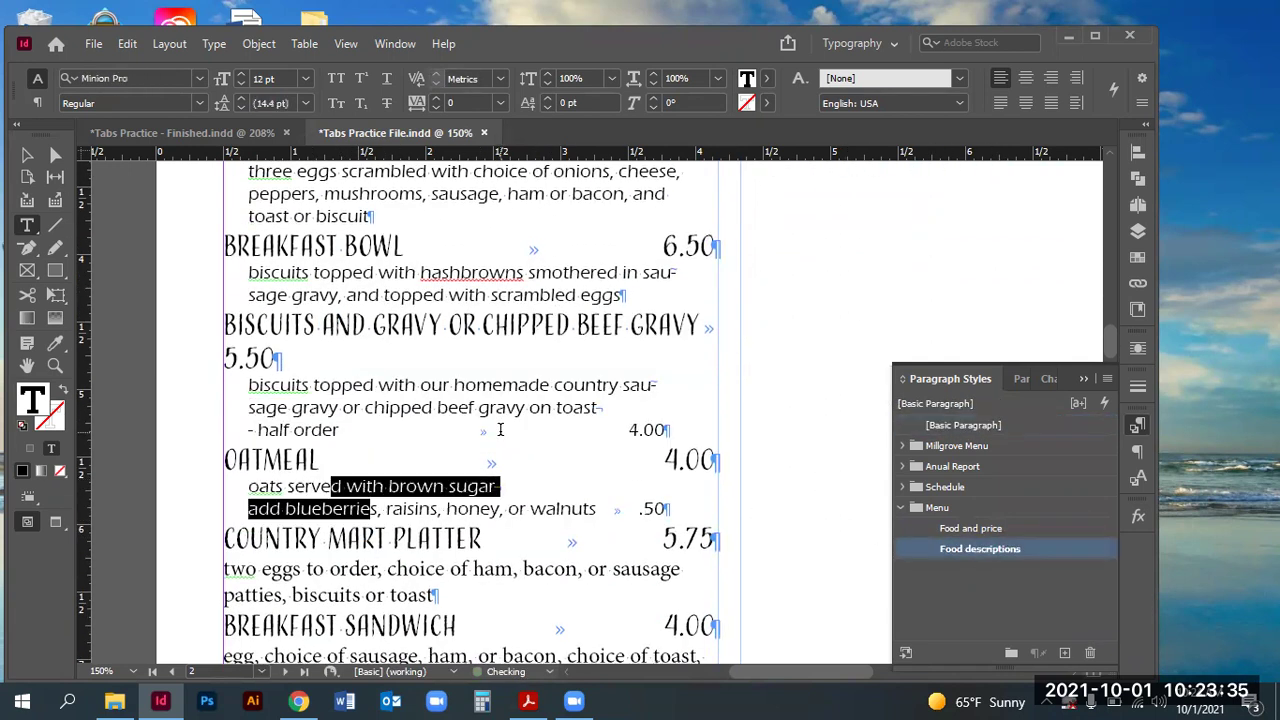
{"action": "scroll", "coordinate": [500, 430], "scroll_direction": "down", "scroll_amount": 1}
{"action": "left_click_drag", "start_coordinate": [370, 403], "coordinate": [392, 428]}
{"action": "left_click", "coordinate": [980, 549]}
{"action": "left_click", "coordinate": [371, 480]}
{"action": "left_click", "coordinate": [986, 549]}
Step: Apply the Food descriptions paragraph style to all A La Carte items from Bacon, Sausage, or Ham through Two Eggs
{"action": "scroll", "coordinate": [843, 431], "scroll_direction": "up", "scroll_amount": 2}
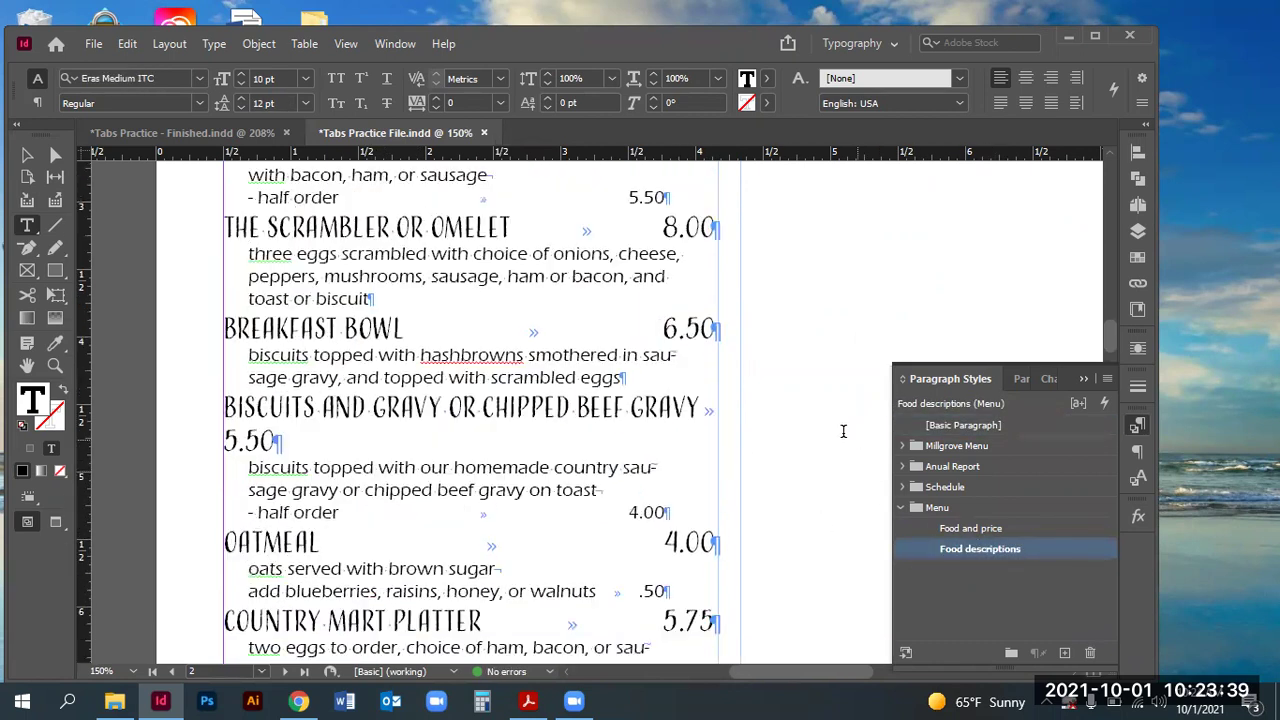
{"action": "scroll", "coordinate": [843, 431], "scroll_direction": "up", "scroll_amount": 2}
{"action": "left_click_drag", "start_coordinate": [742, 250], "coordinate": [890, 386]}
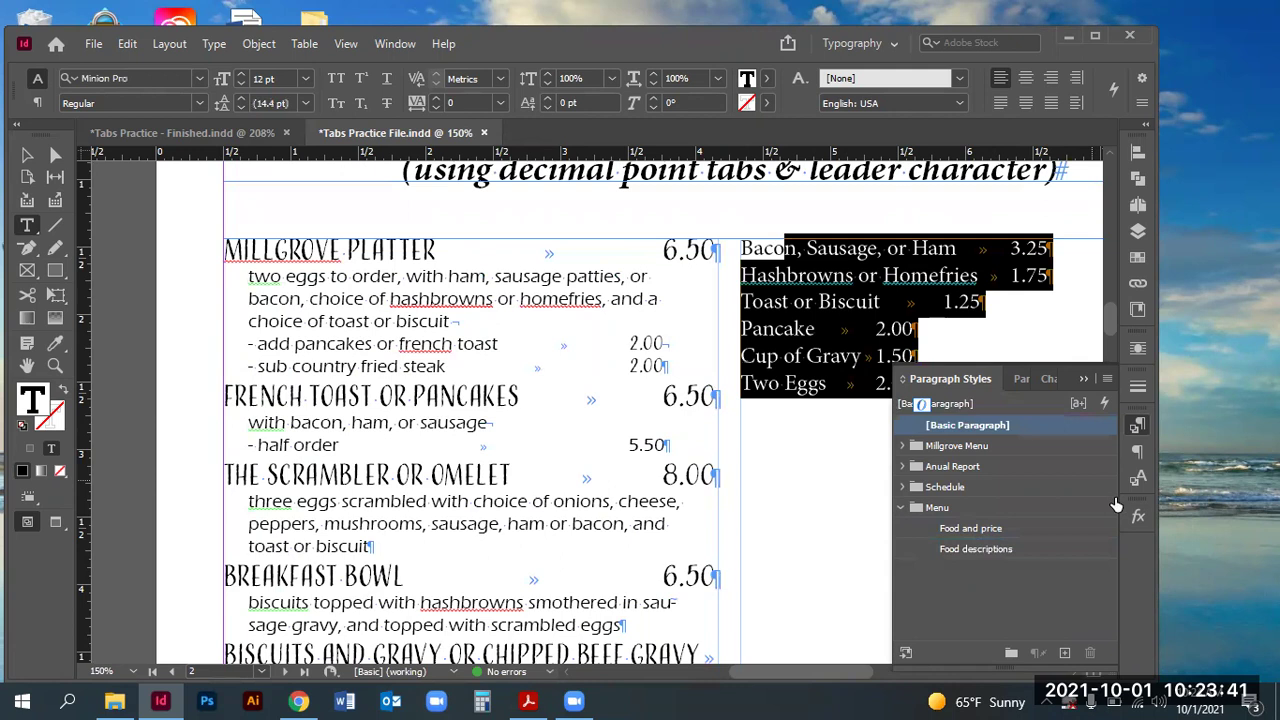
{"action": "left_click", "coordinate": [986, 549]}
Step: Apply the add on pricing character style to the half order prices under French Toast or Pancakes and Biscuits and Gravy
{"action": "scroll", "coordinate": [566, 350], "scroll_direction": "down", "scroll_amount": 2}
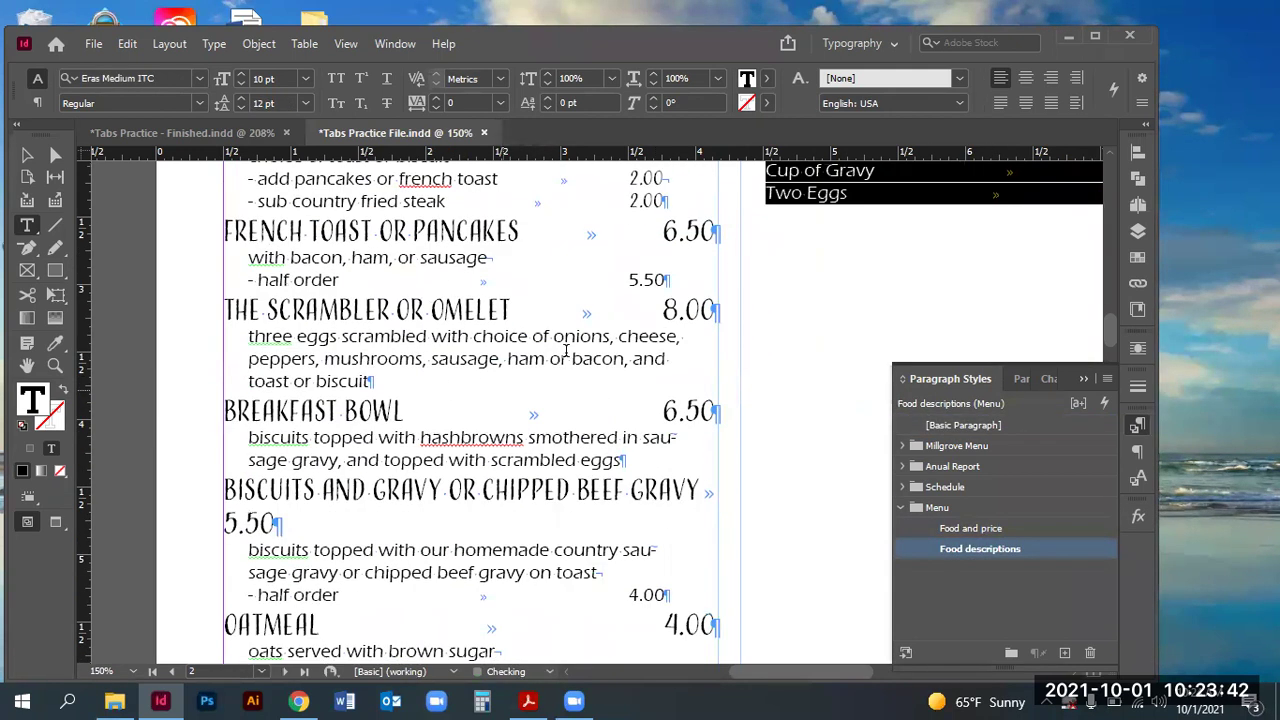
{"action": "double_click", "coordinate": [660, 280]}
{"action": "left_click", "coordinate": [1138, 478]}
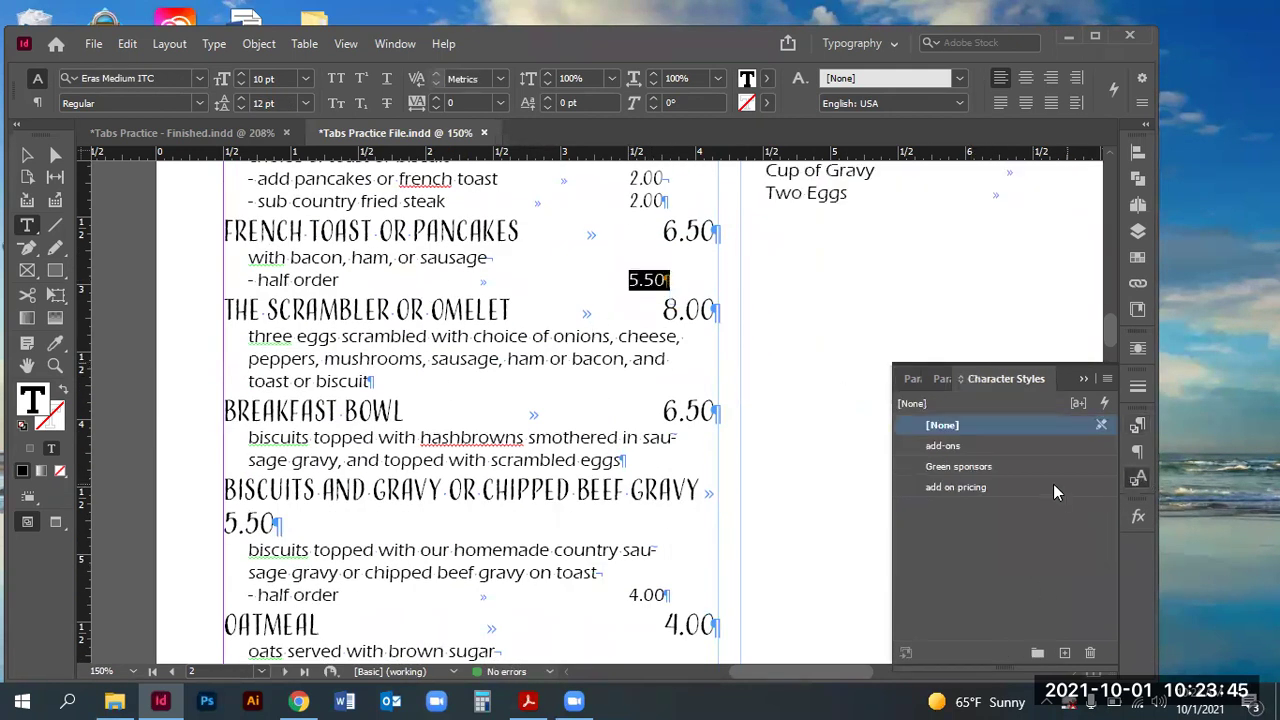
{"action": "left_click", "coordinate": [974, 492]}
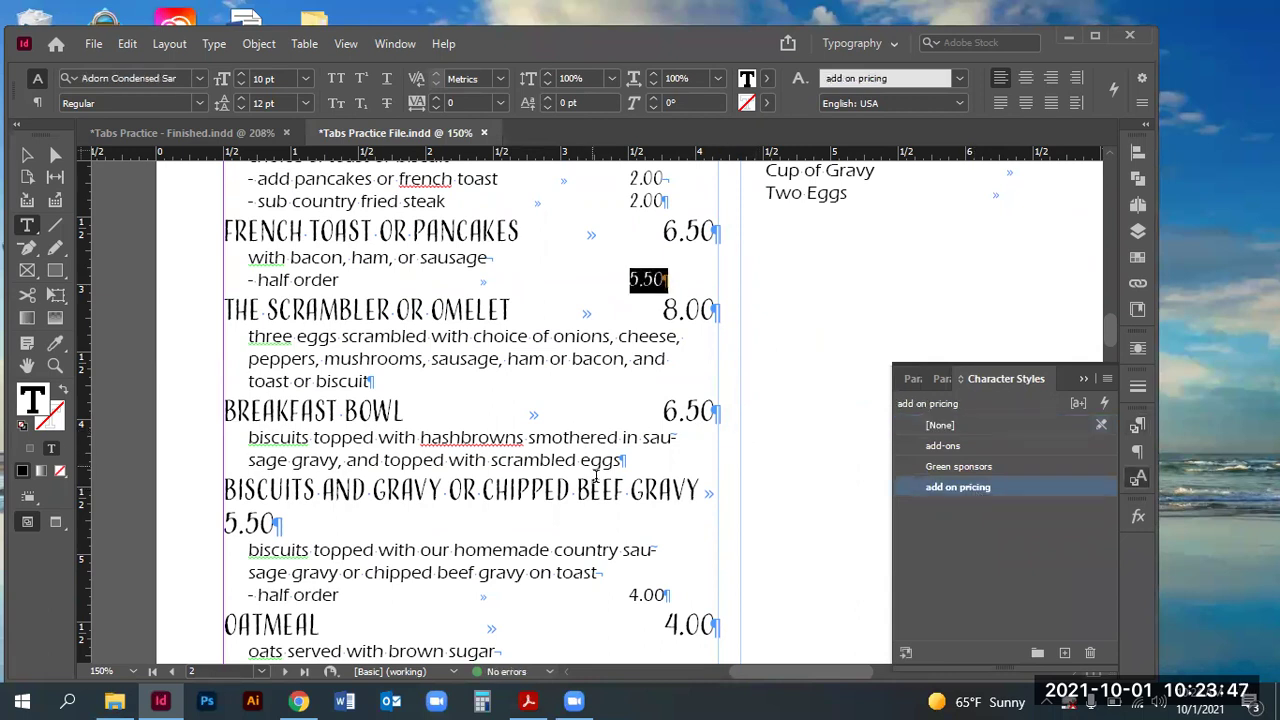
{"action": "double_click", "coordinate": [648, 595]}
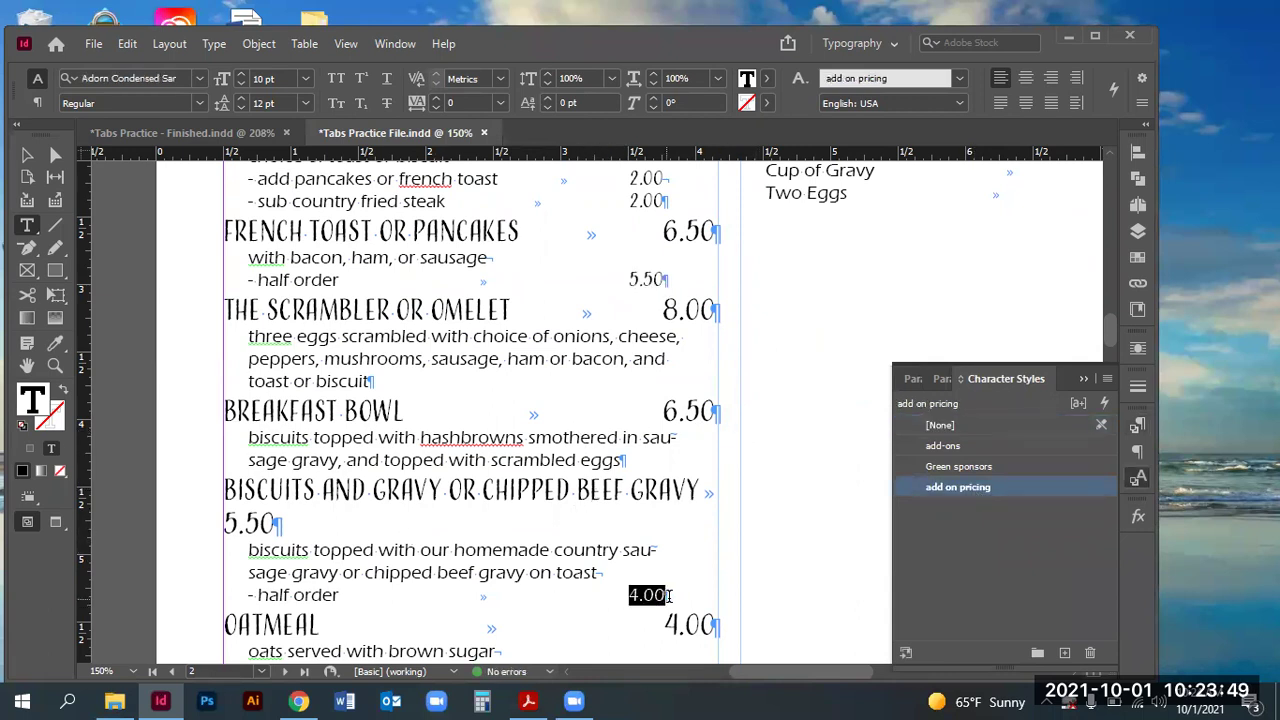
{"action": "left_click", "coordinate": [993, 490]}
Step: Apply the add on pricing character style to the .50 price of the Oatmeal add-ons, including its decimal point
{"action": "scroll", "coordinate": [689, 503], "scroll_direction": "down", "scroll_amount": 3}
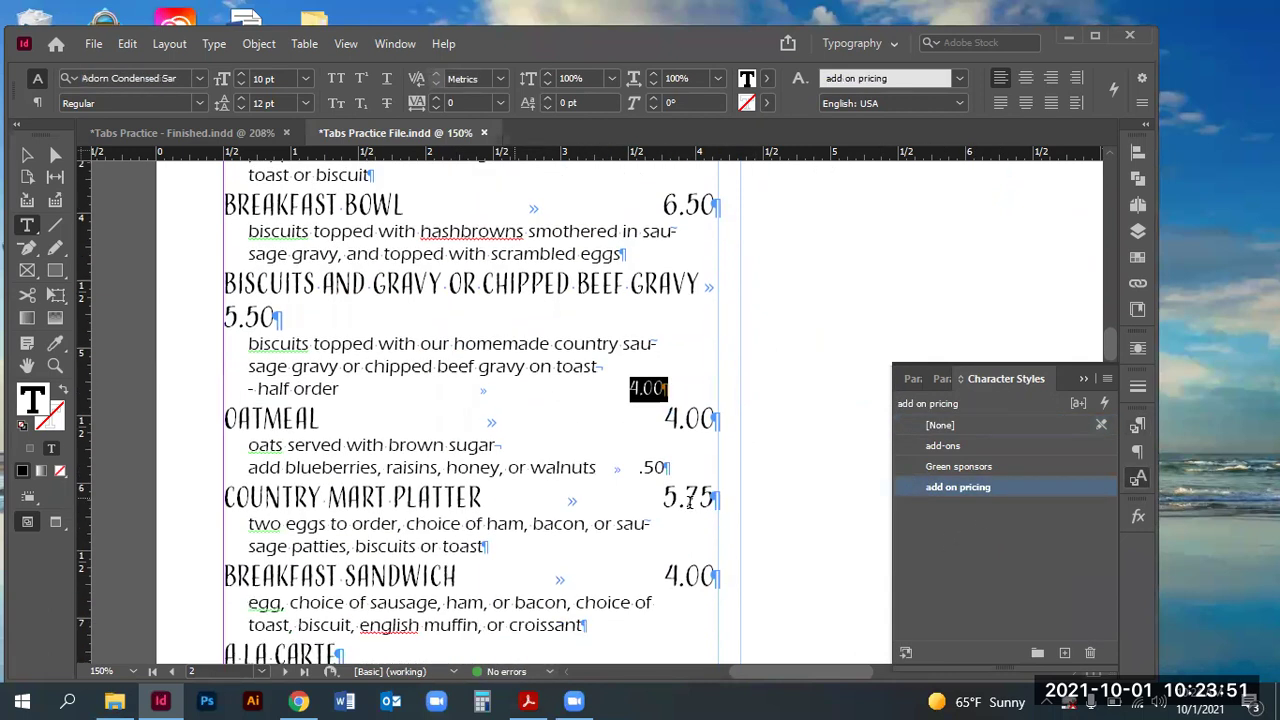
{"action": "double_click", "coordinate": [656, 468]}
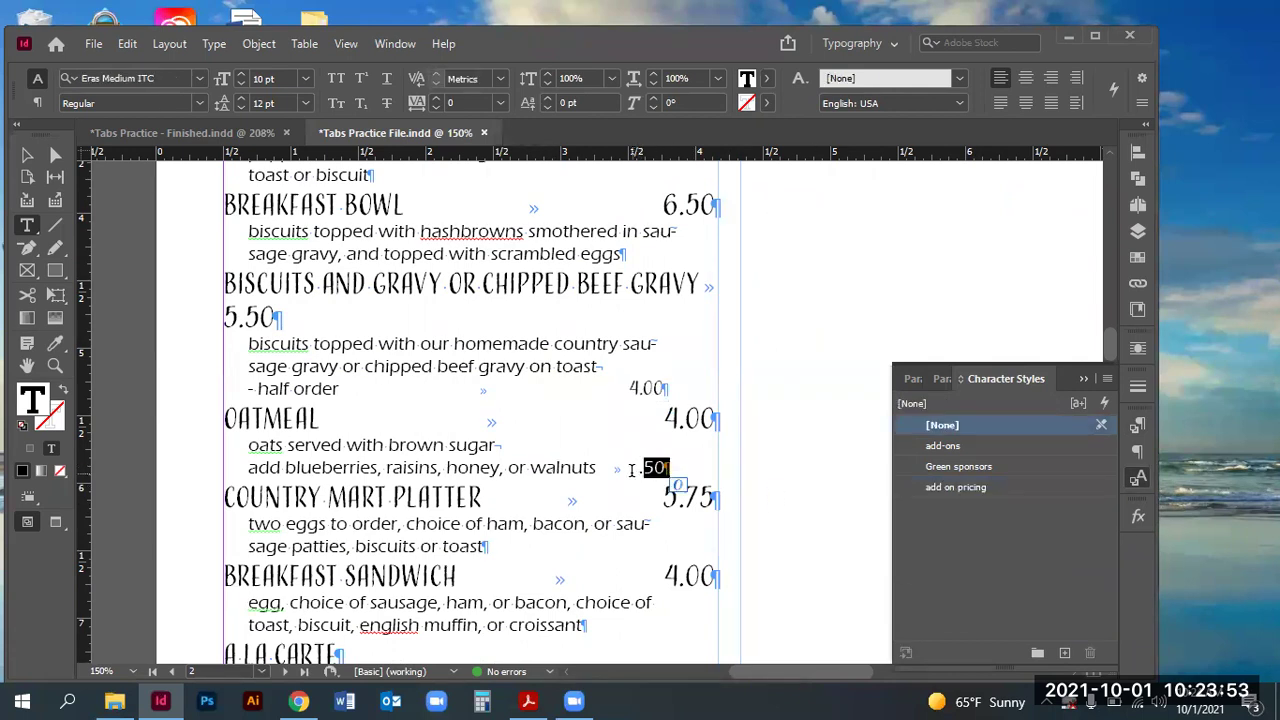
{"action": "left_click_drag", "start_coordinate": [668, 468], "coordinate": [640, 467]}
{"action": "left_click", "coordinate": [975, 488]}
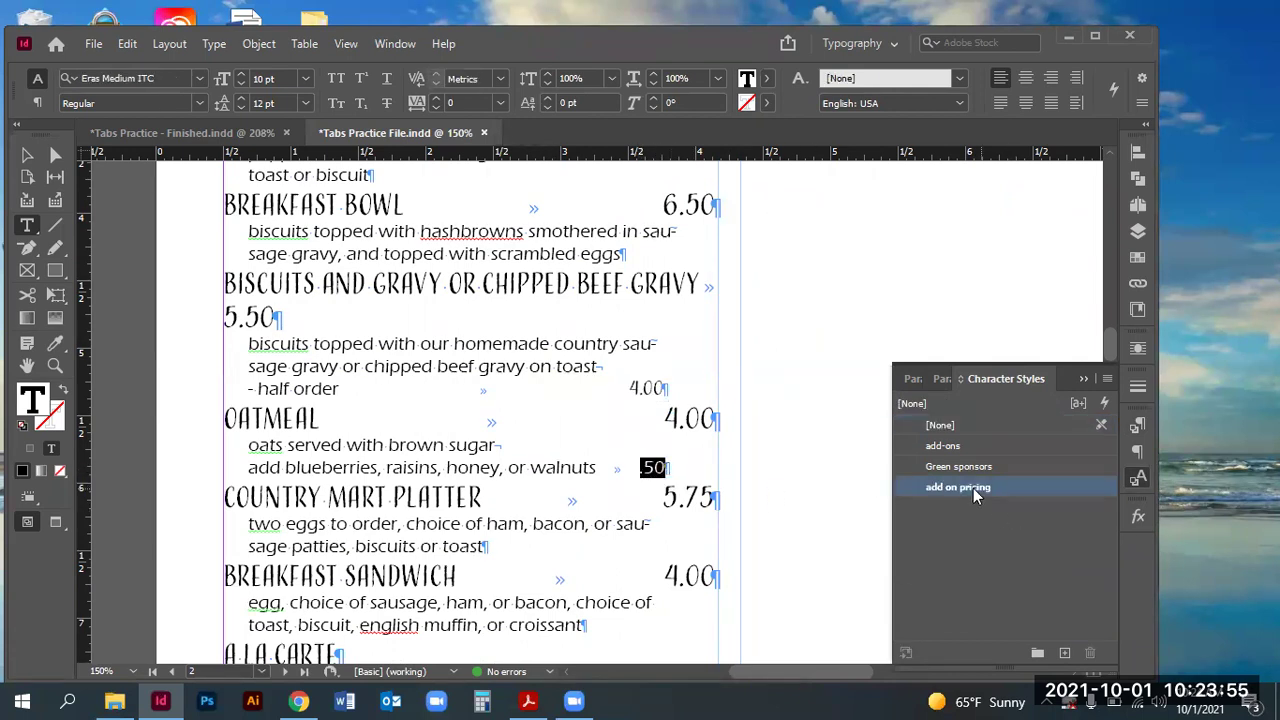
Step: Compare the A La Carte prices in the practice file with their styling in the Tabs Practice - Finished document
{"action": "scroll", "coordinate": [613, 429], "scroll_direction": "down", "scroll_amount": 2}
{"action": "scroll", "coordinate": [579, 494], "scroll_direction": "up", "scroll_amount": 5}
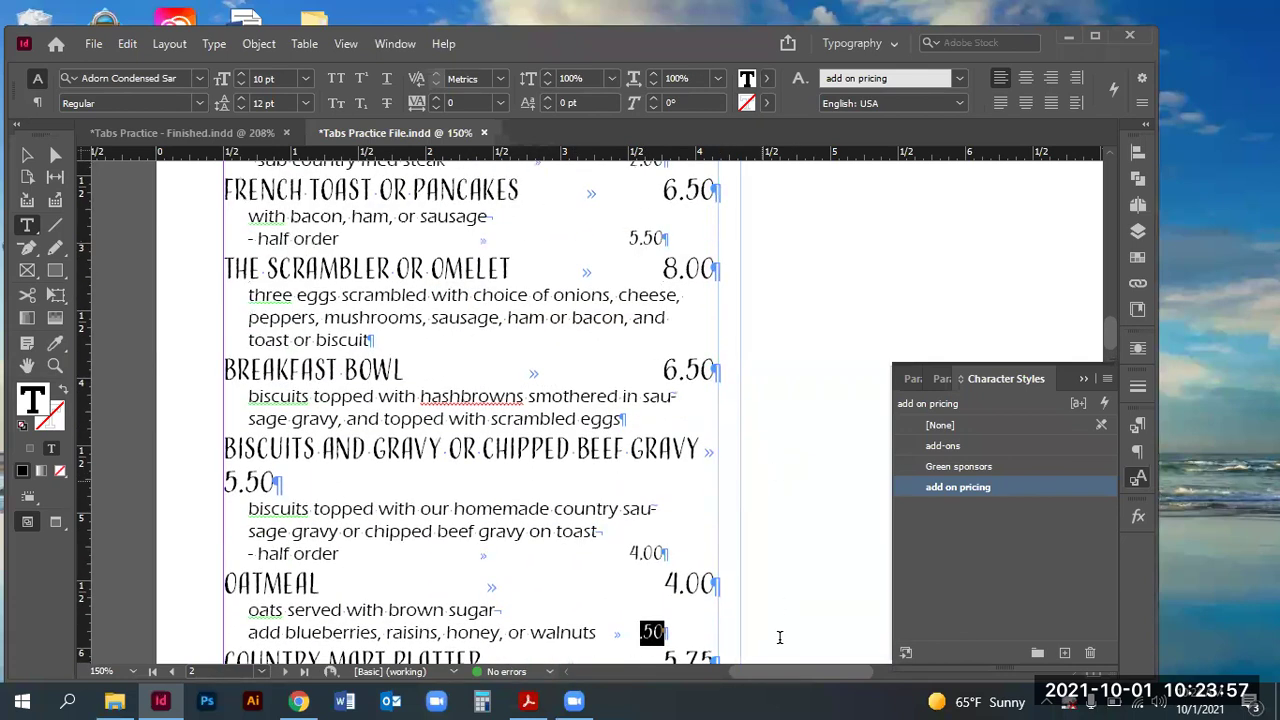
{"action": "scroll", "coordinate": [710, 497], "scroll_direction": "right", "scroll_amount": 6}
{"action": "scroll", "coordinate": [710, 497], "scroll_direction": "up", "scroll_amount": 3}
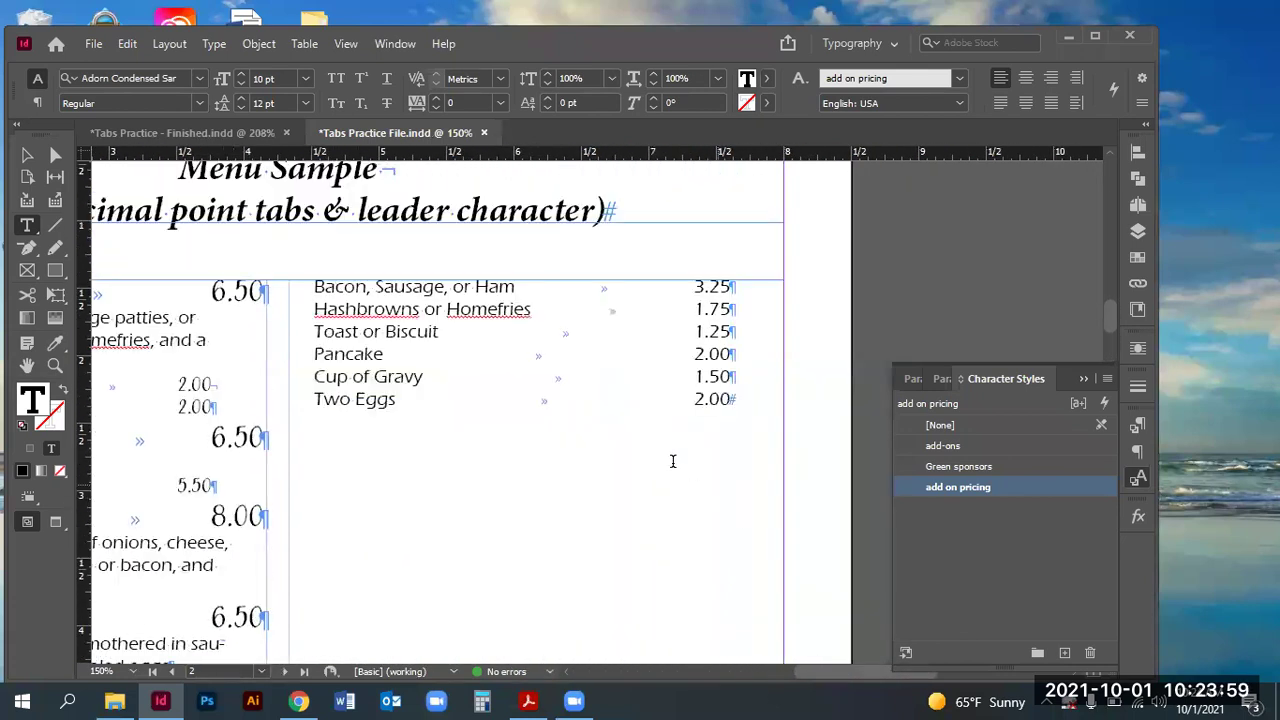
{"action": "left_click", "coordinate": [167, 137]}
{"action": "scroll", "coordinate": [580, 470], "scroll_direction": "down", "scroll_amount": 4}
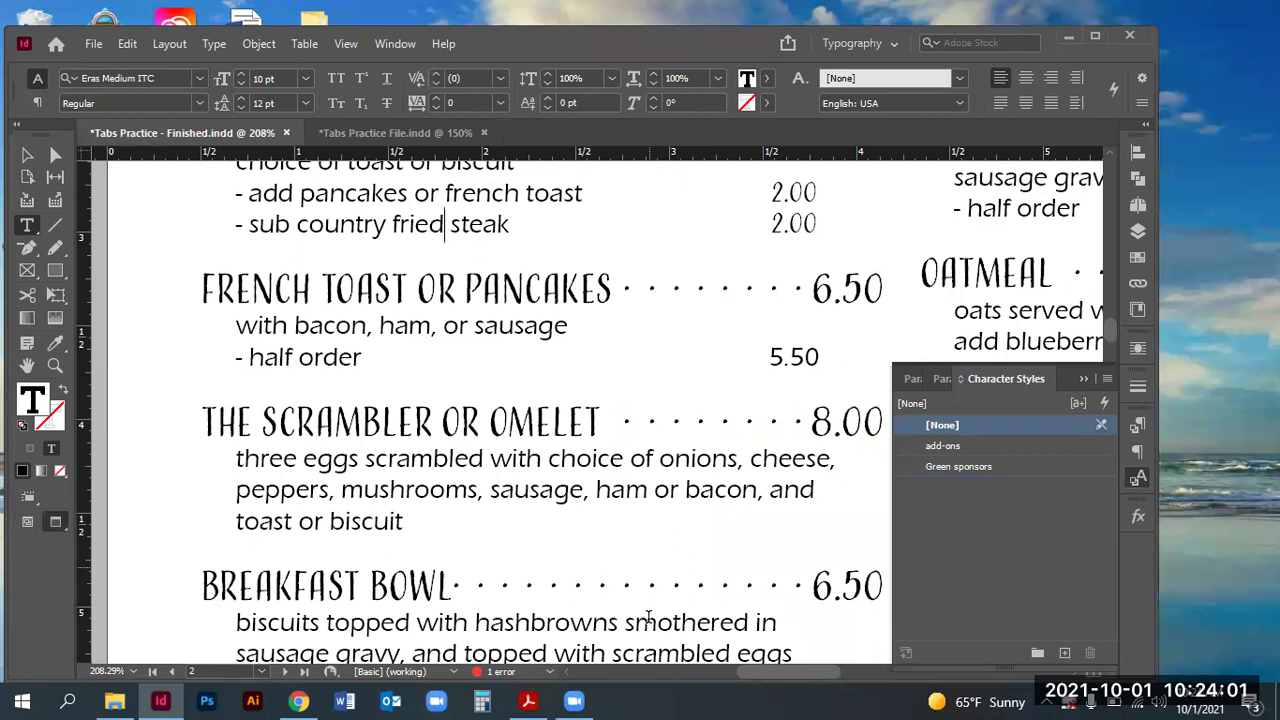
{"action": "key", "text": "ctrl+minus"}
{"action": "key", "text": "ctrl+minus"}
{"action": "key", "text": "ctrl+minus"}
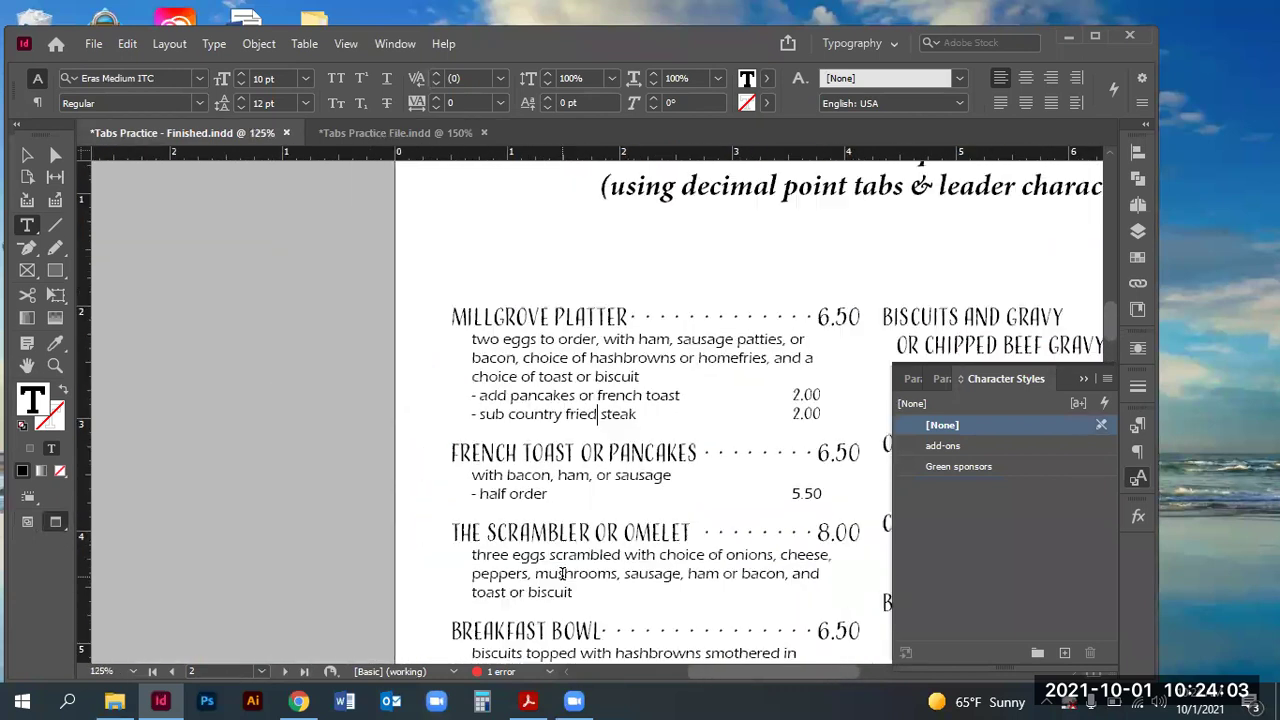
{"action": "key", "text": "Escape"}
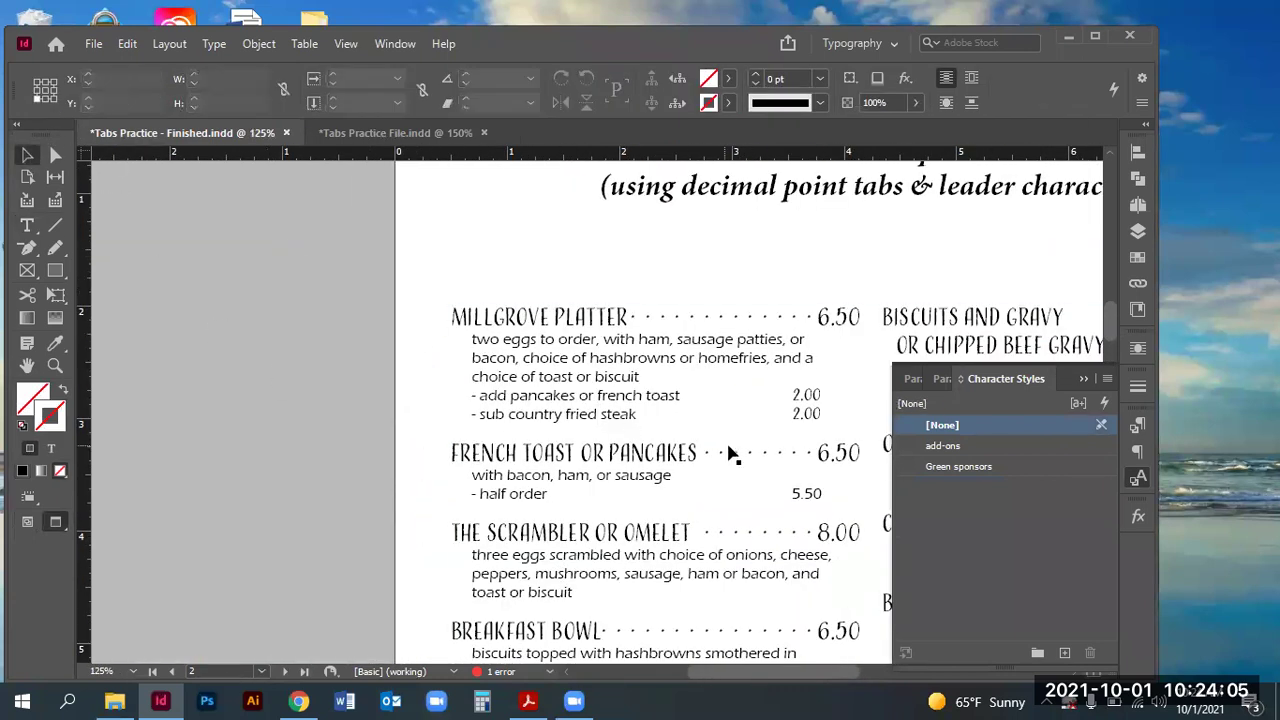
{"action": "scroll", "coordinate": [730, 453], "scroll_direction": "right", "scroll_amount": 5}
{"action": "scroll", "coordinate": [500, 450], "scroll_direction": "down", "scroll_amount": 4}
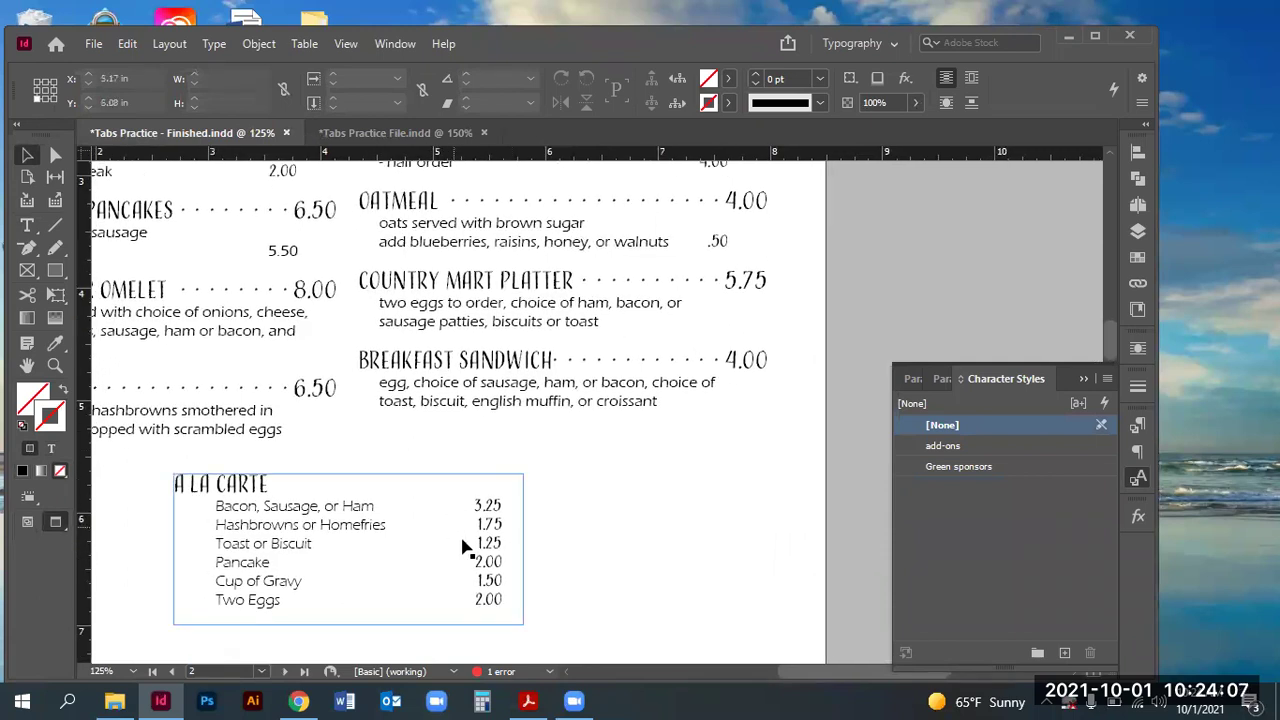
{"action": "left_click", "coordinate": [340, 290]}
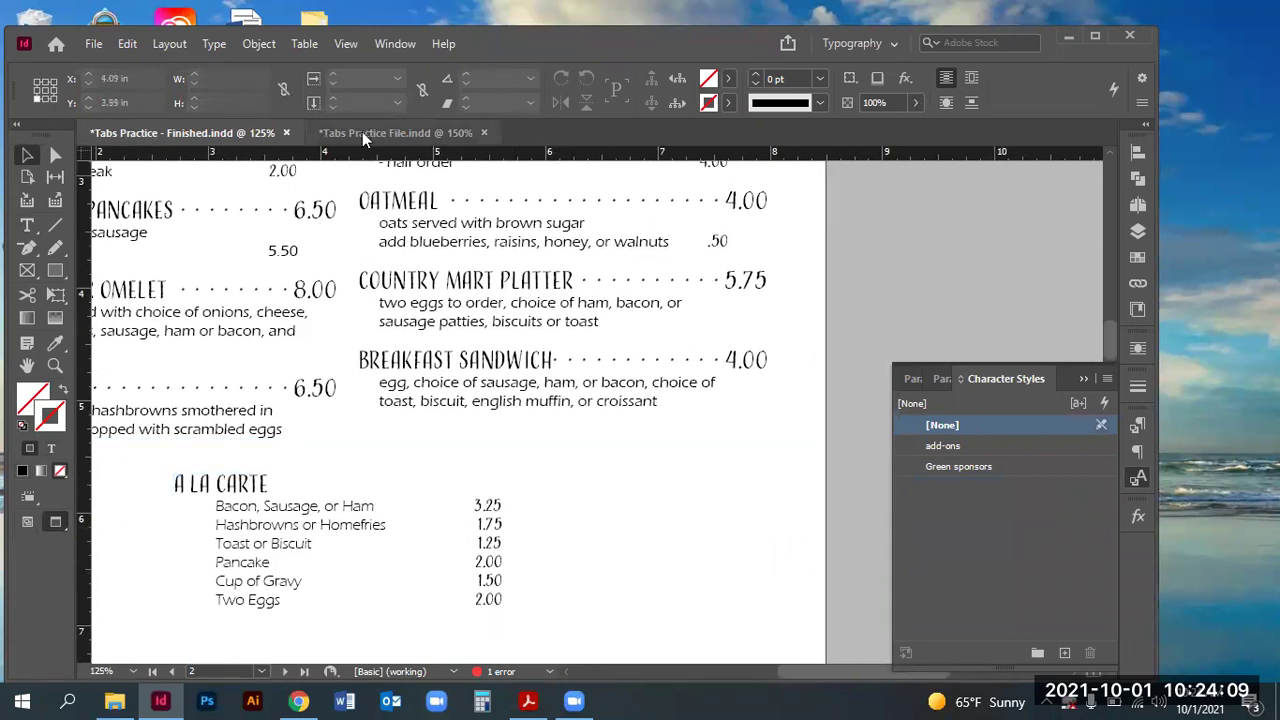
Step: In Tabs Practice File, apply the add on pricing character style to the Bacon, Sausage, or Ham, Hashbrowns or Homefries, and Toast or Biscuit prices
{"action": "left_click", "coordinate": [378, 132]}
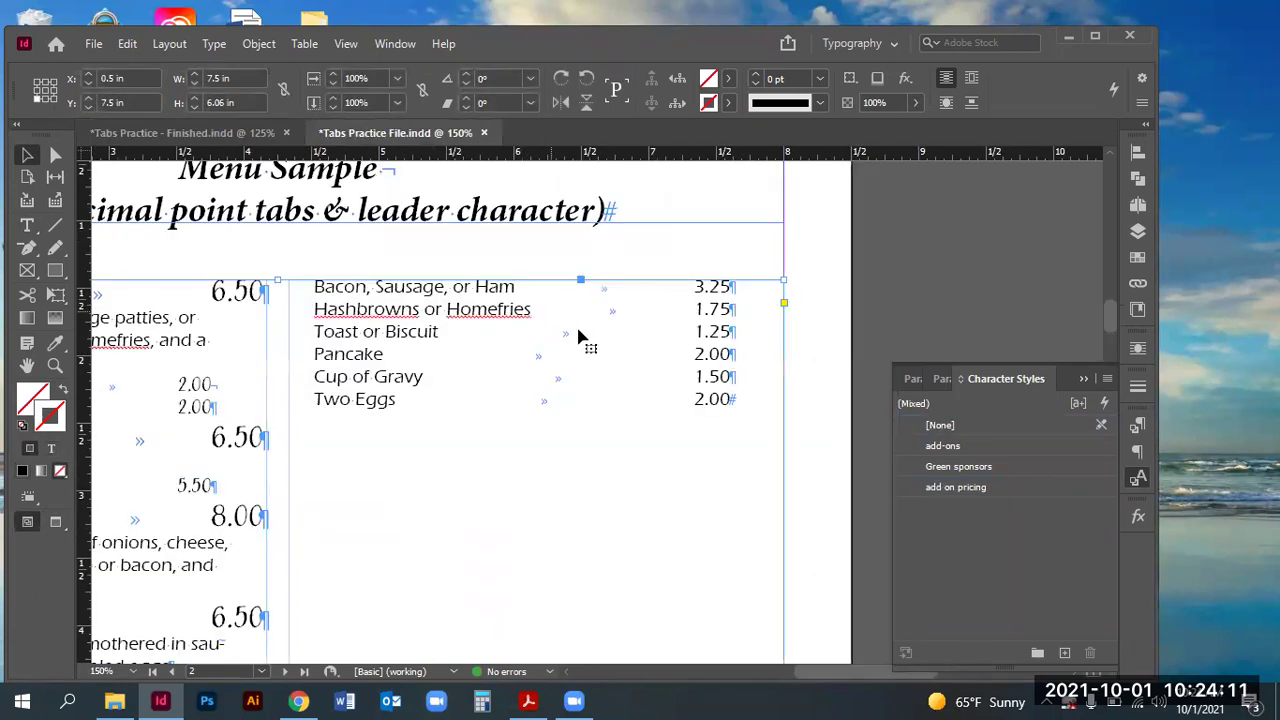
{"action": "left_click", "coordinate": [27, 226]}
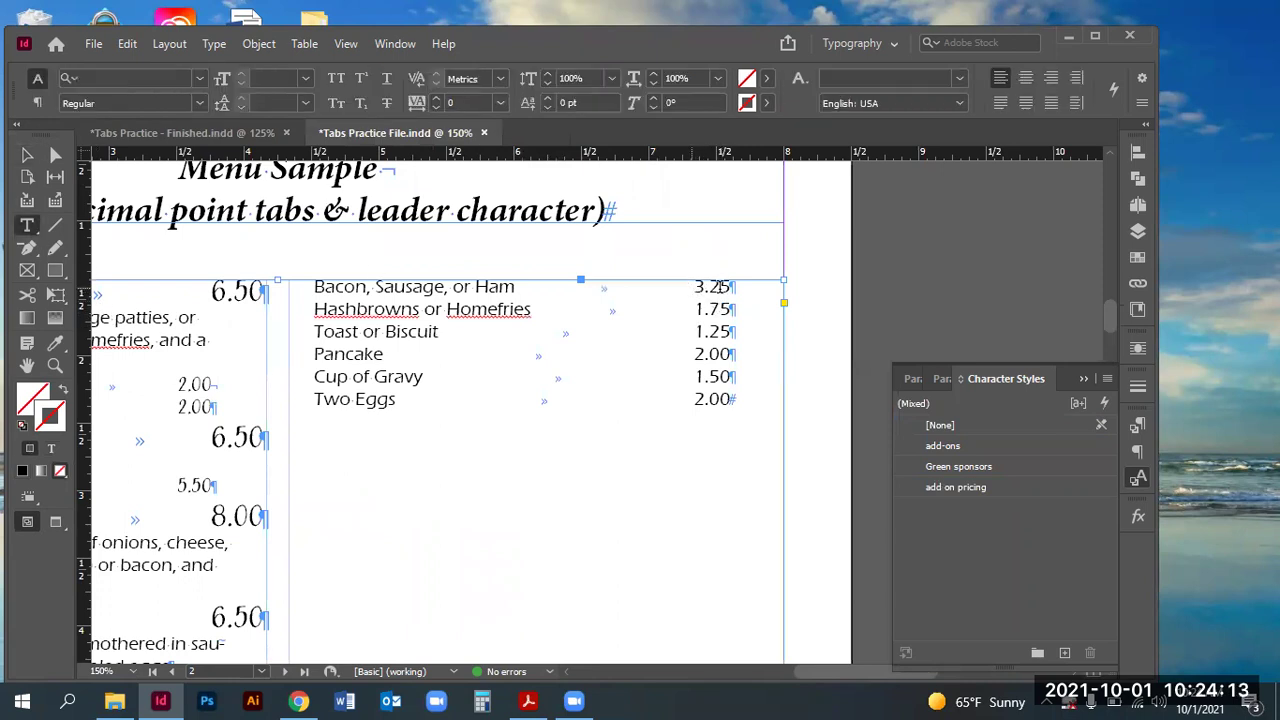
{"action": "double_click", "coordinate": [718, 287]}
{"action": "left_click", "coordinate": [955, 487]}
{"action": "left_click_drag", "start_coordinate": [695, 310], "coordinate": [734, 311]}
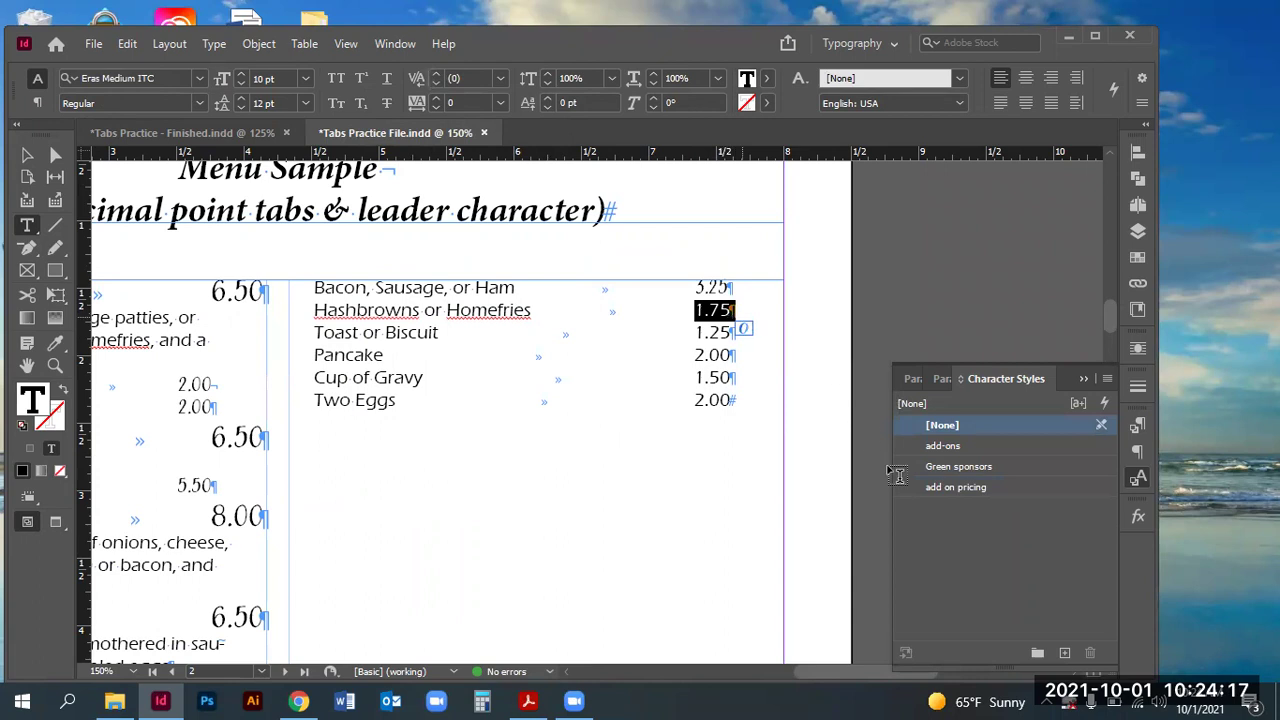
{"action": "left_click", "coordinate": [955, 487]}
{"action": "double_click", "coordinate": [700, 333]}
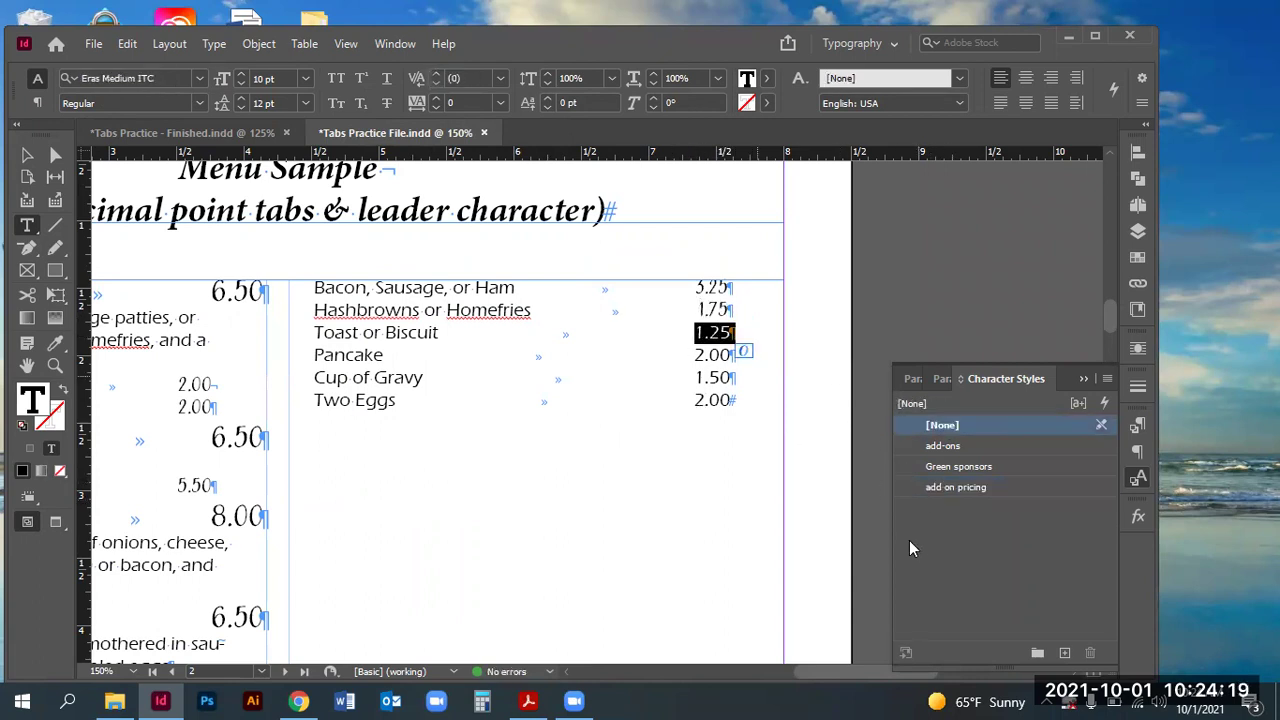
{"action": "left_click", "coordinate": [955, 487]}
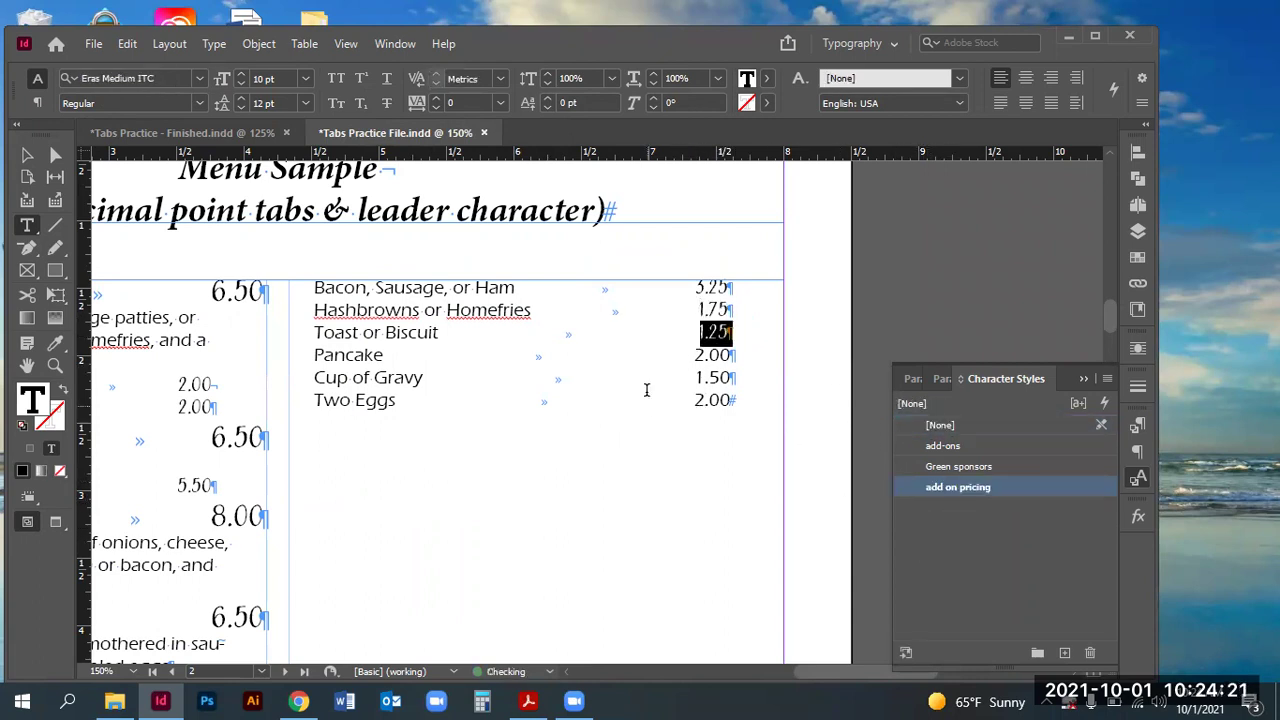
Step: Apply the add on pricing character style to the Pancake, Cup of Gravy and Two Eggs prices
{"action": "double_click", "coordinate": [700, 356]}
{"action": "left_click", "coordinate": [955, 487]}
{"action": "left_click_drag", "start_coordinate": [694, 378], "coordinate": [737, 378]}
{"action": "left_click", "coordinate": [955, 487]}
{"action": "double_click", "coordinate": [702, 400]}
{"action": "left_click", "coordinate": [943, 484]}
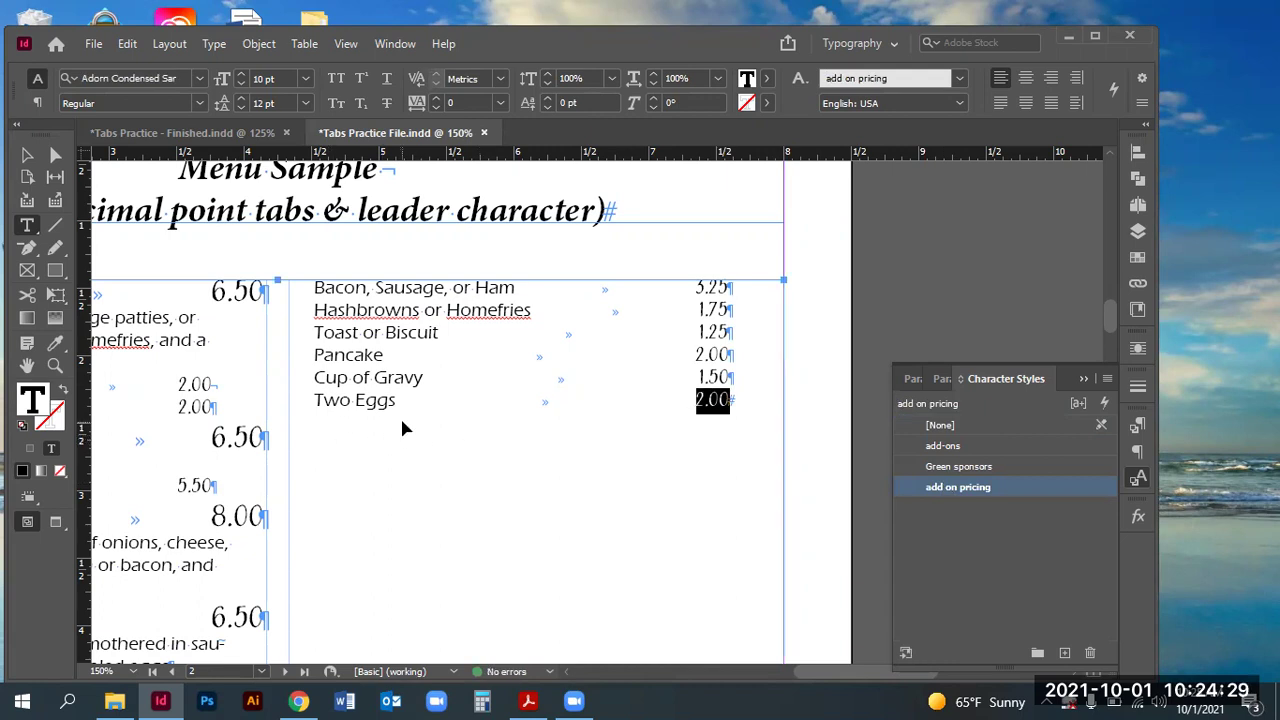
Step: Examine the spacing above the food headings and the dot leaders before the prices in the finished sample menu
{"action": "scroll", "coordinate": [400, 415], "scroll_direction": "down", "scroll_amount": 2}
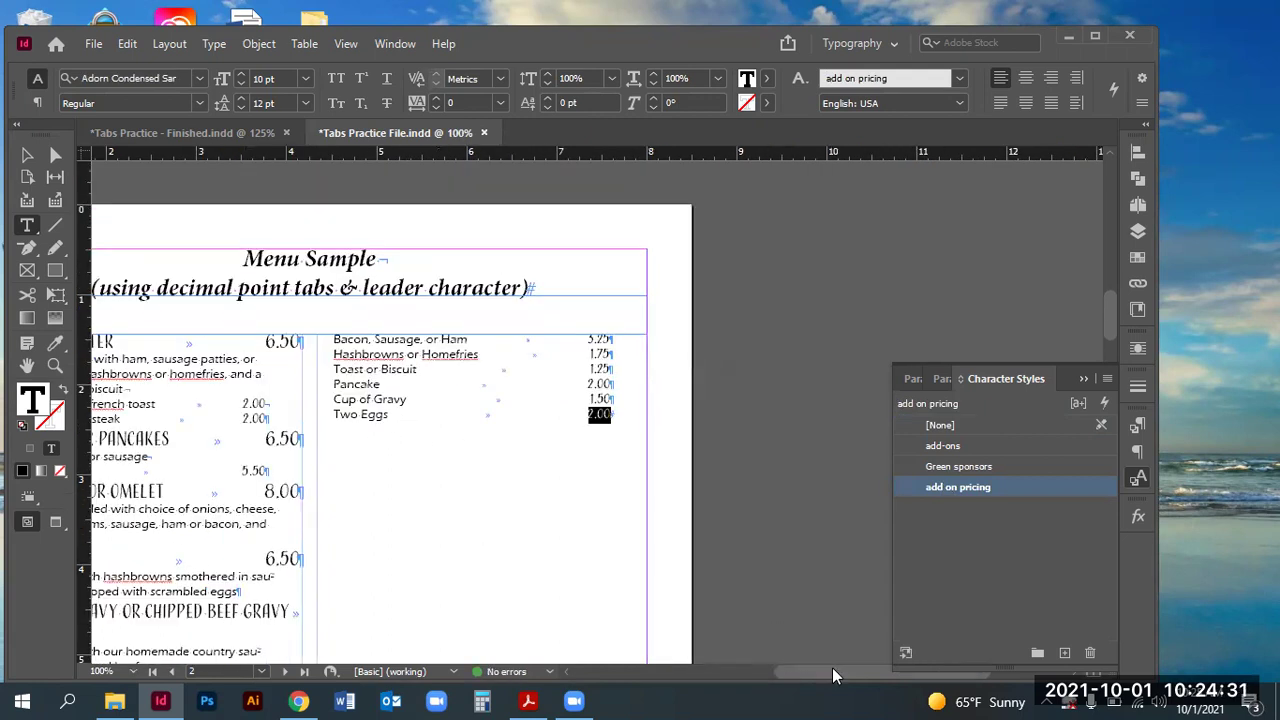
{"action": "left_click_drag", "start_coordinate": [832, 675], "coordinate": [782, 672]}
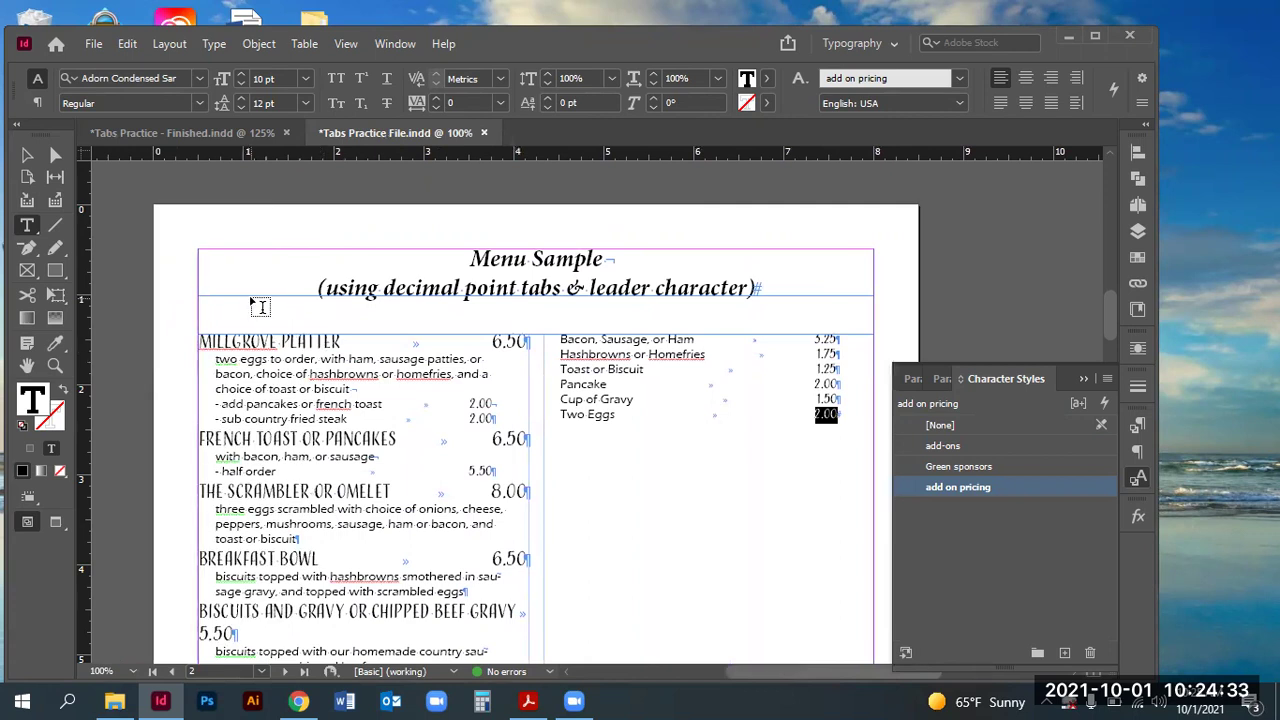
{"action": "left_click", "coordinate": [165, 132]}
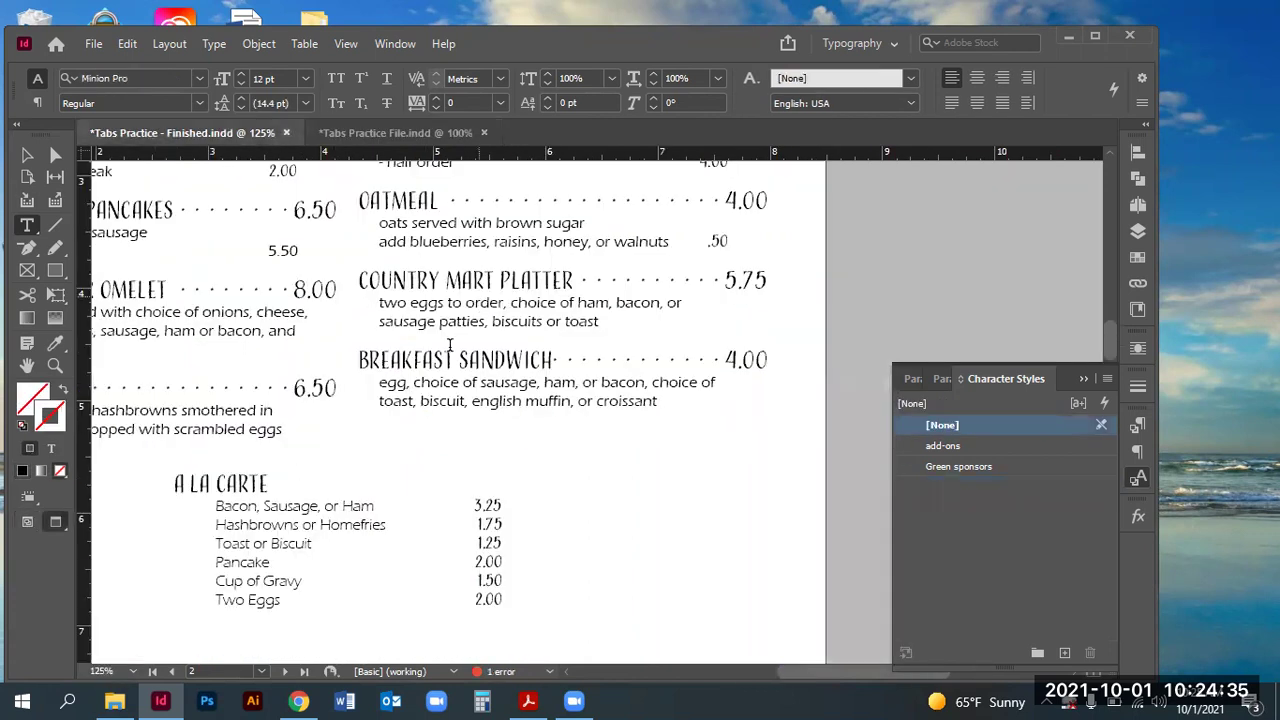
{"action": "scroll", "coordinate": [398, 362], "scroll_direction": "down", "scroll_amount": 2}
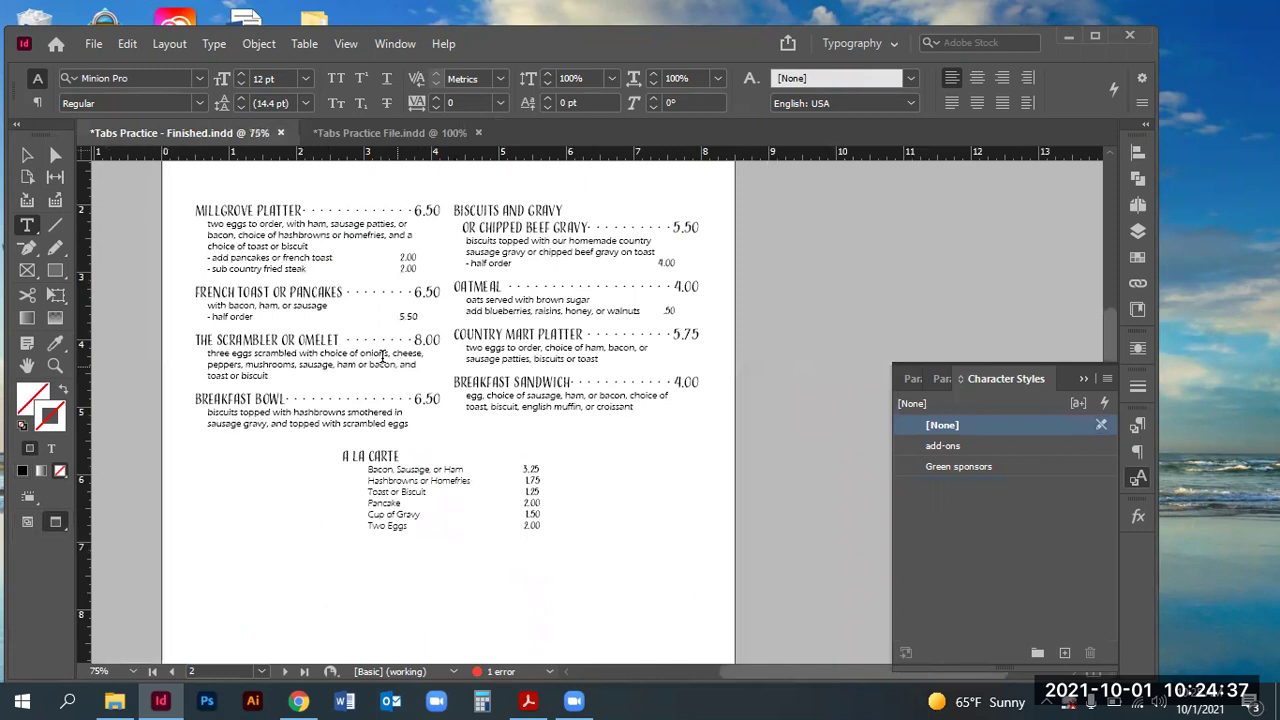
{"action": "double_click", "coordinate": [215, 292]}
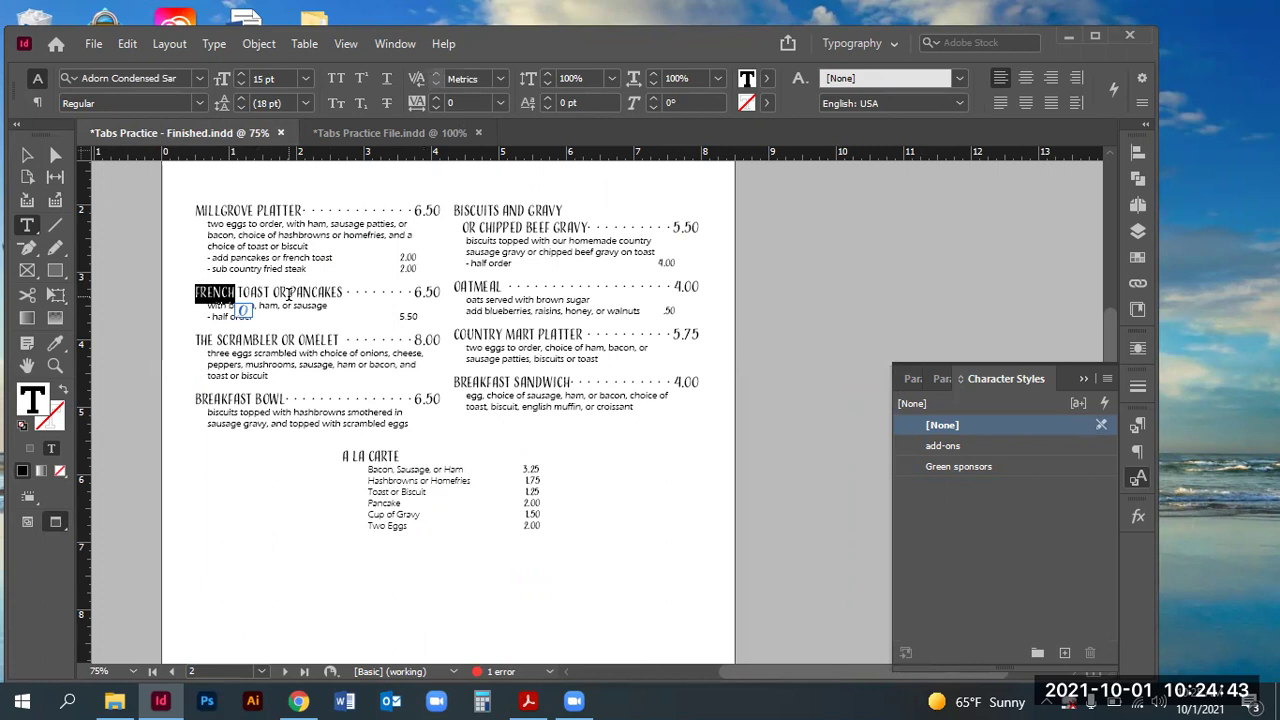
{"action": "left_click_drag", "start_coordinate": [304, 210], "coordinate": [414, 210]}
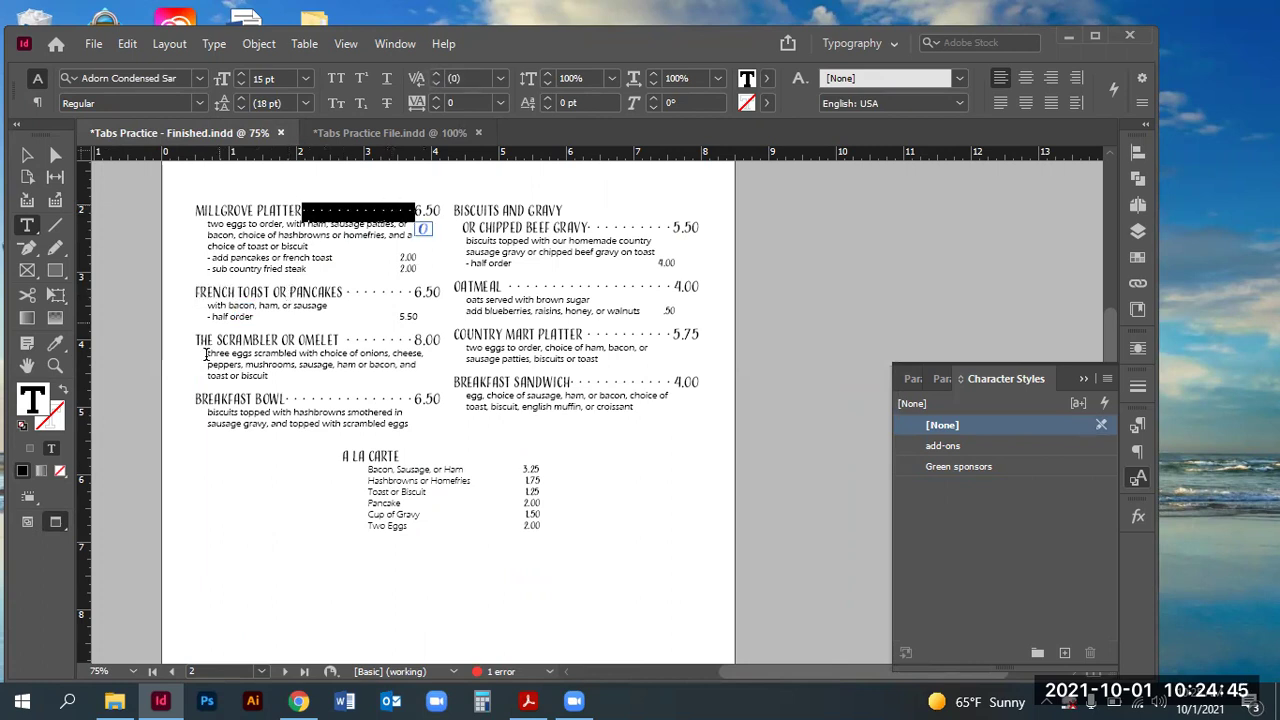
Step: In Tabs Practice File, set the Space Before of the Food and price paragraph style to 0.125 in with the preview on
{"action": "left_click", "coordinate": [385, 133]}
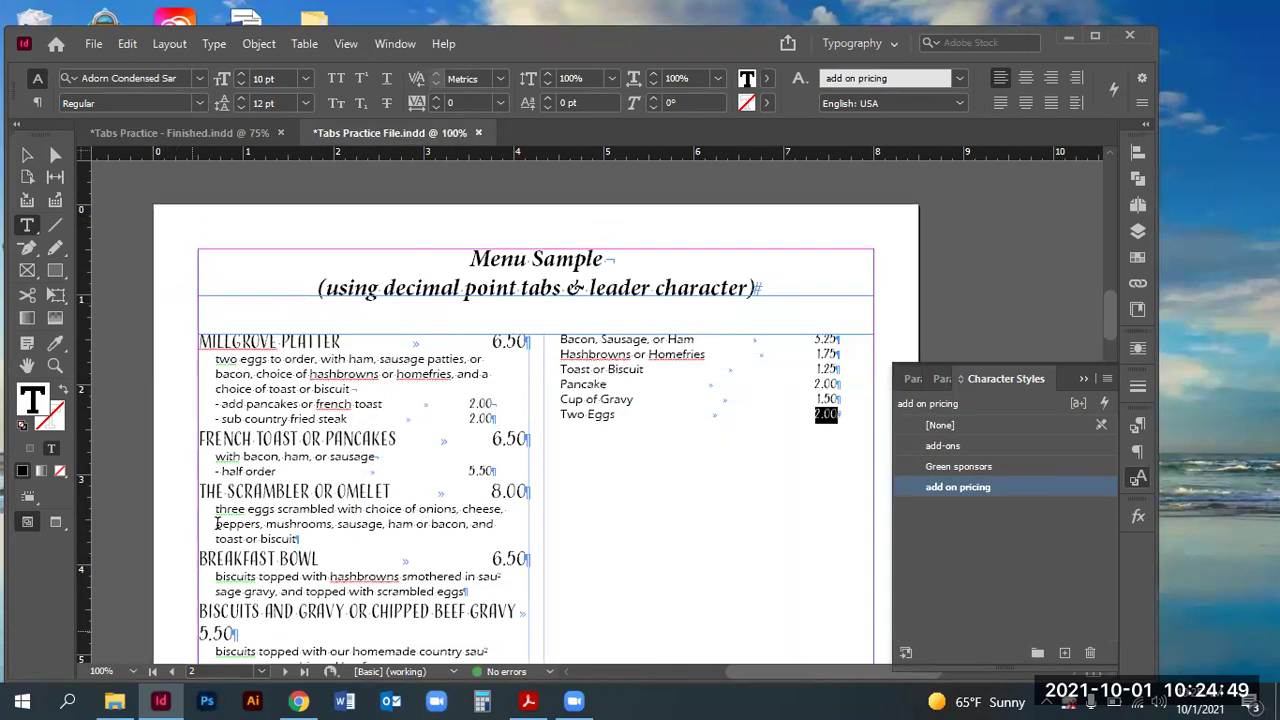
{"action": "left_click", "coordinate": [257, 440]}
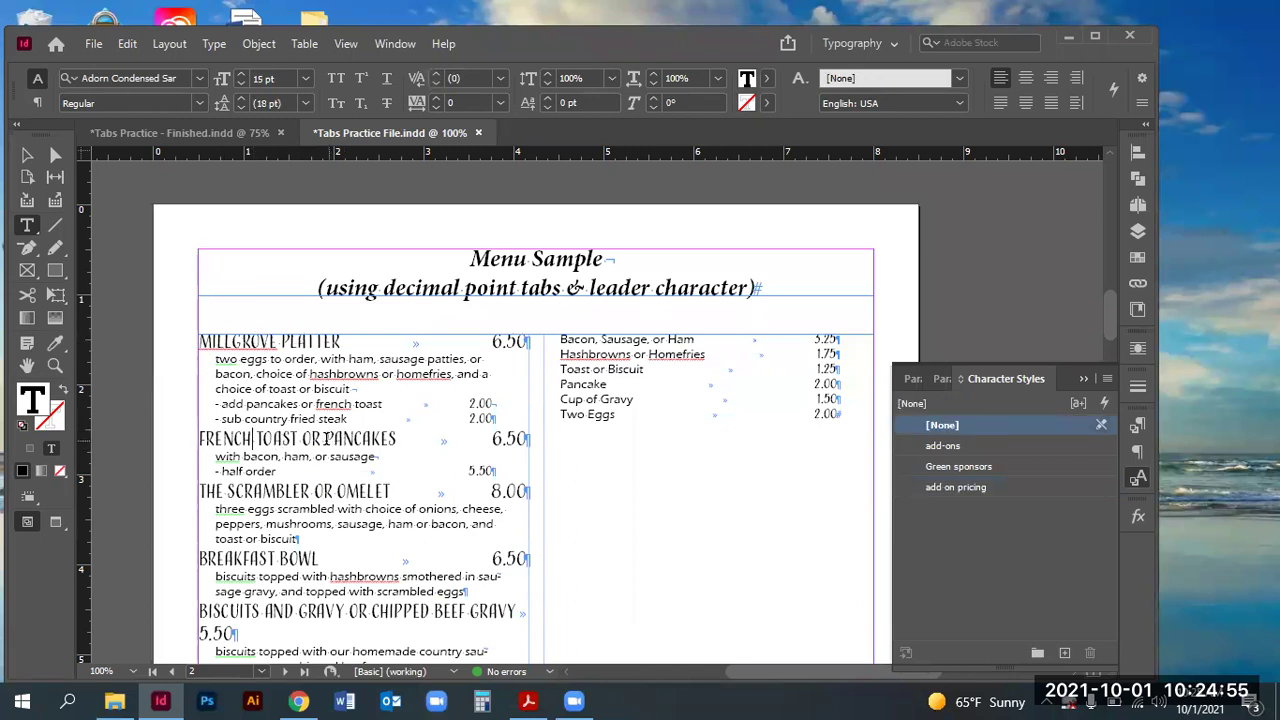
{"action": "left_click_drag", "start_coordinate": [325, 438], "coordinate": [354, 439]}
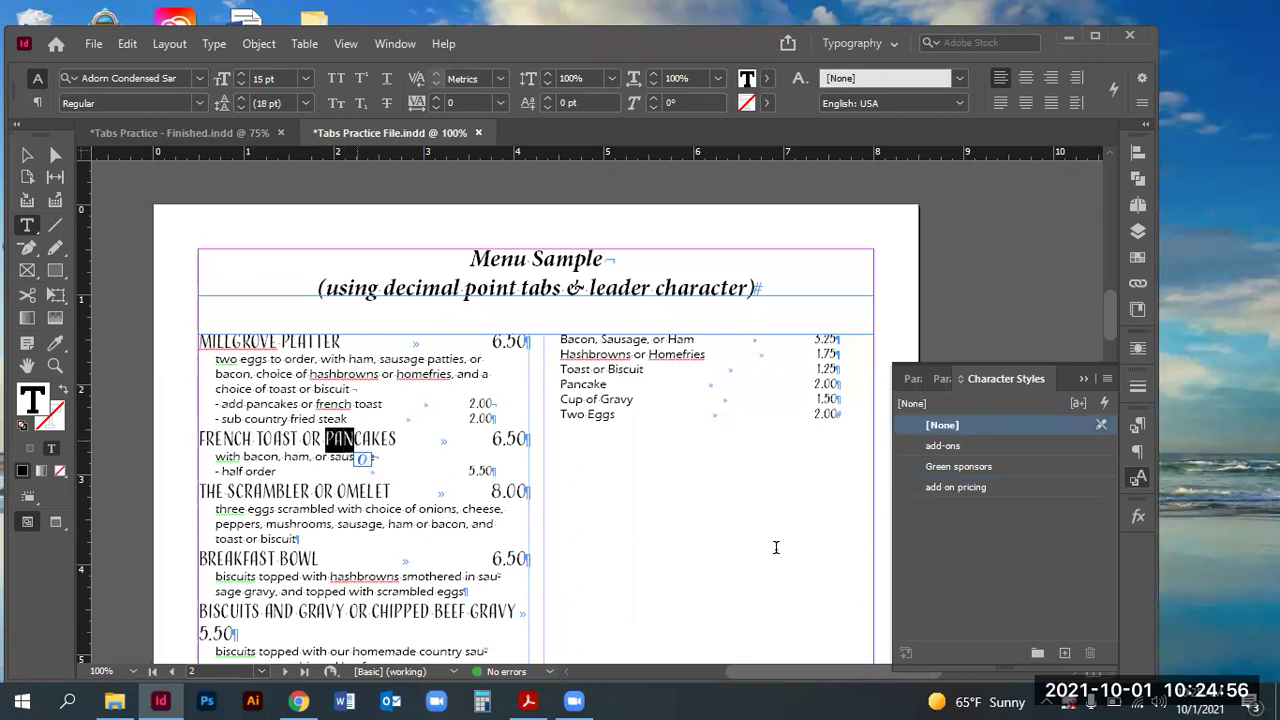
{"action": "left_click", "coordinate": [911, 379]}
{"action": "double_click", "coordinate": [981, 528]}
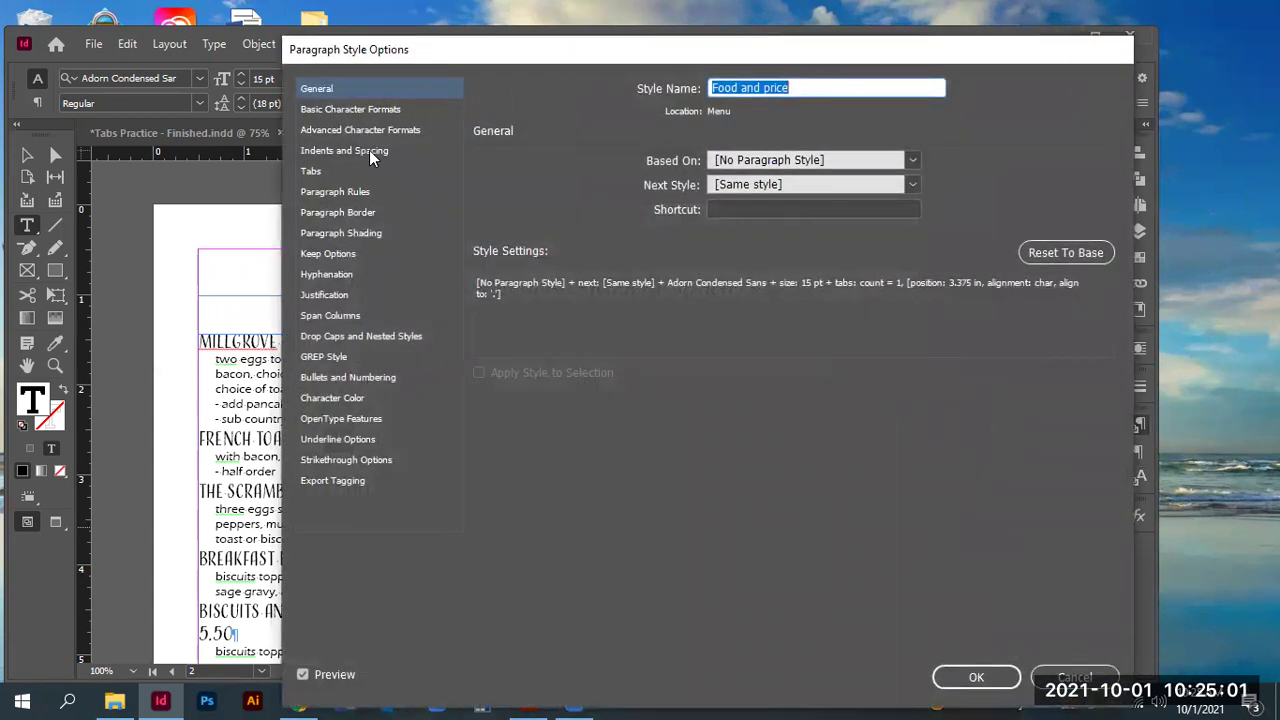
{"action": "left_click", "coordinate": [368, 150]}
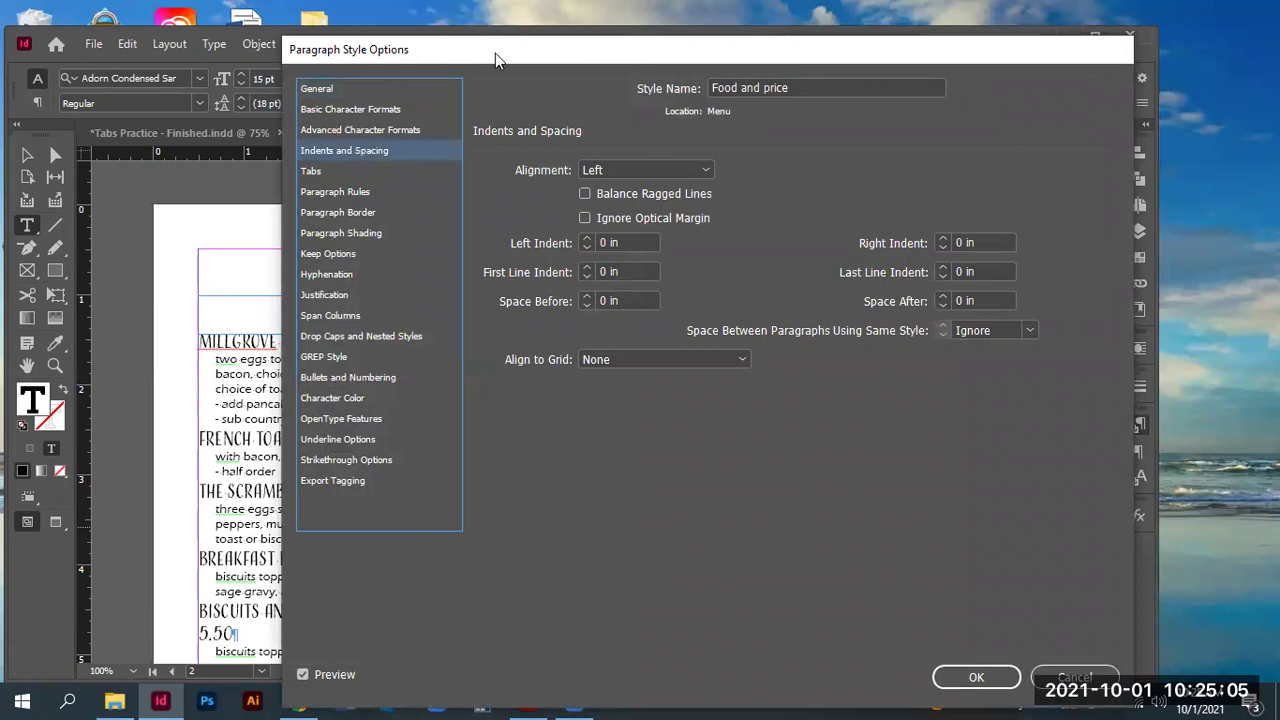
{"action": "left_click_drag", "start_coordinate": [495, 53], "coordinate": [718, 74]}
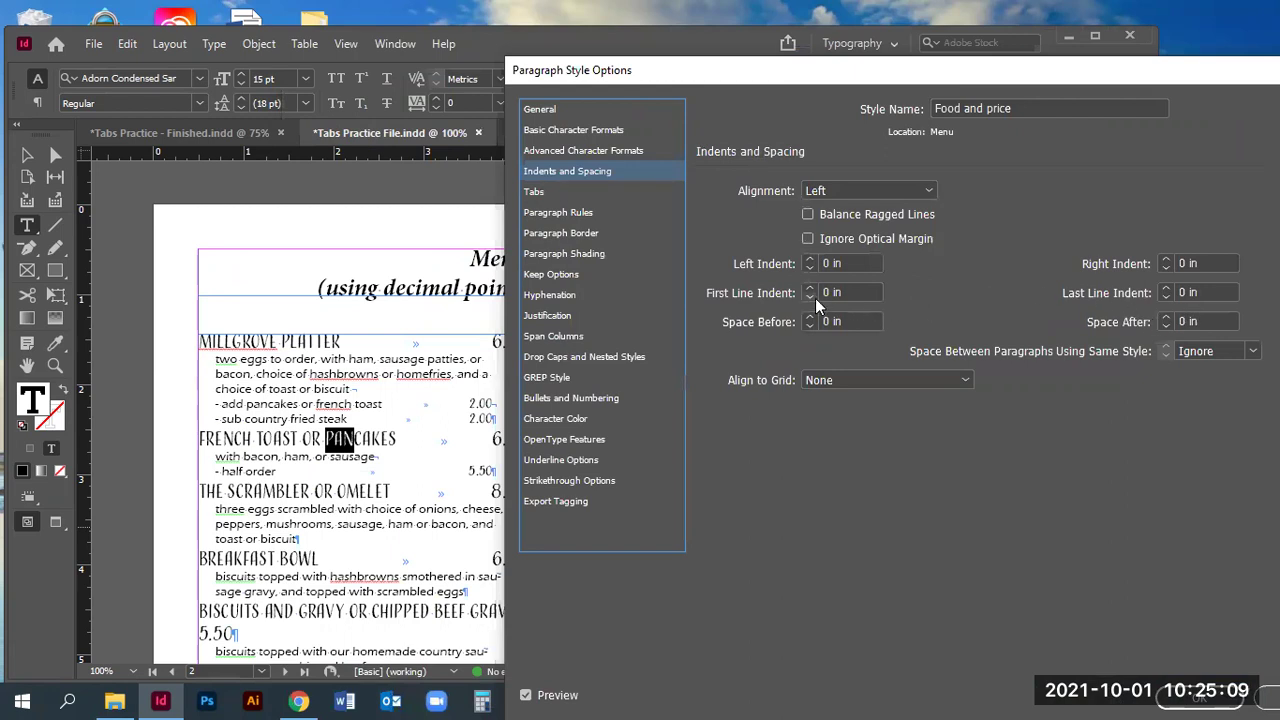
{"action": "left_click", "coordinate": [810, 315]}
{"action": "left_click", "coordinate": [810, 315]}
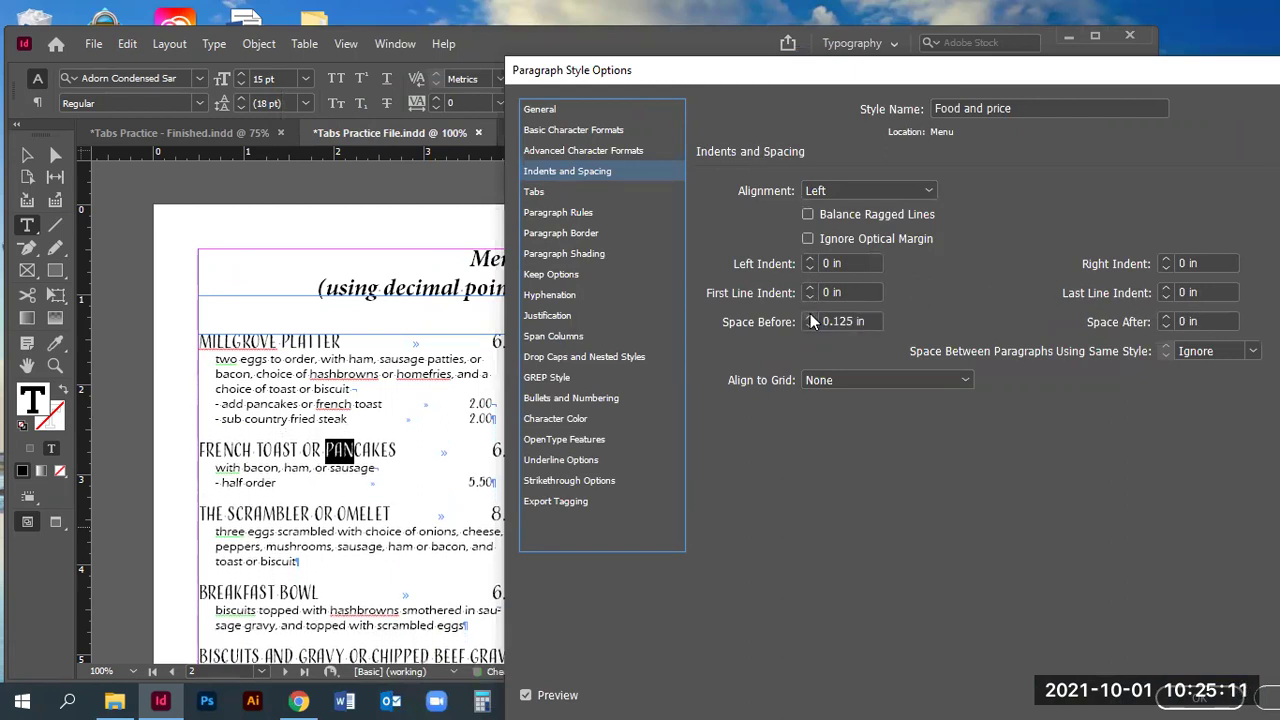
{"action": "left_click", "coordinate": [810, 315]}
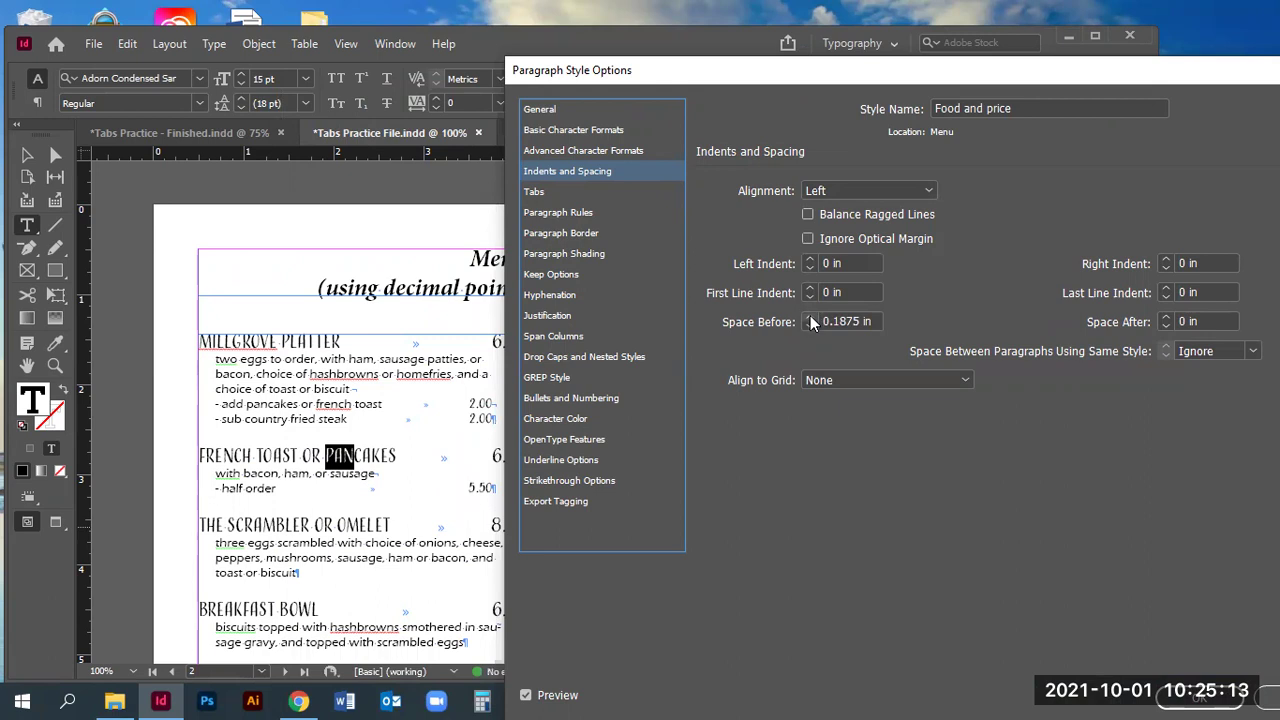
{"action": "left_click", "coordinate": [811, 328]}
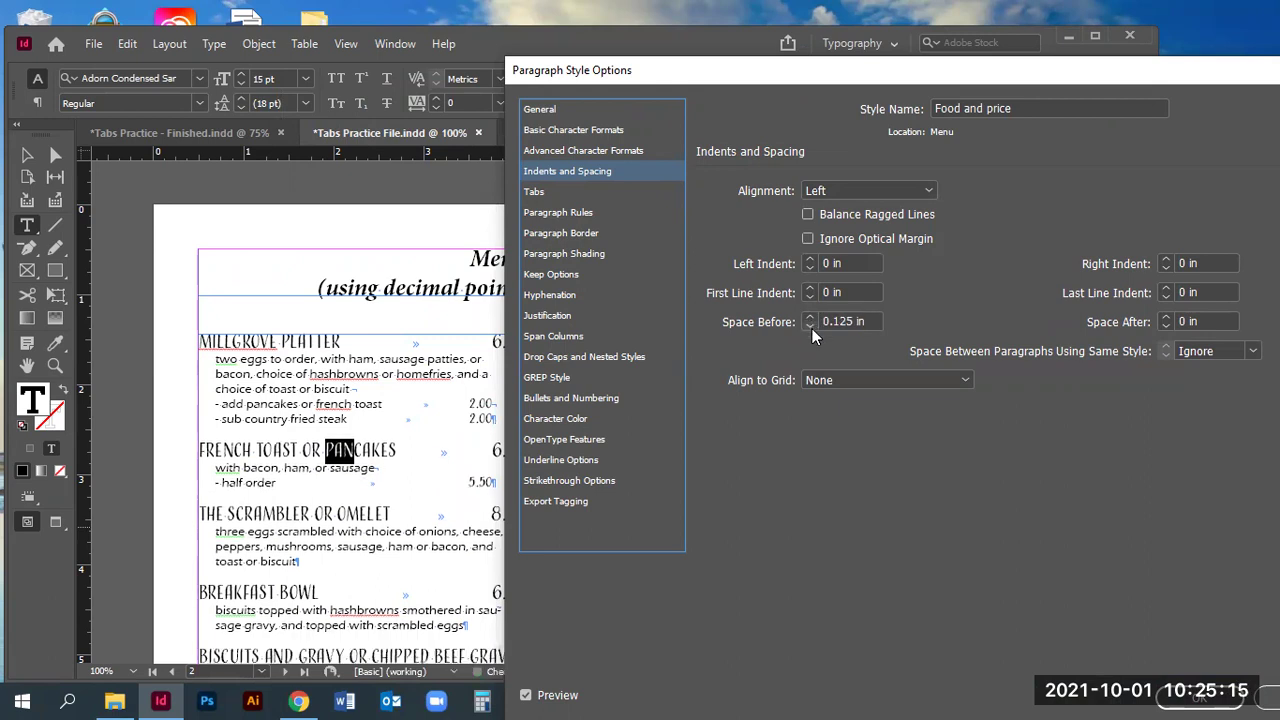
Step: Accept the Food and price style changes and shorten the two-column menu frame to about 3.4 in high, ending after Breakfast Bowl and Breakfast Sandwich
{"action": "left_click", "coordinate": [1207, 700]}
{"action": "scroll", "coordinate": [418, 380], "scroll_direction": "down", "scroll_amount": 5}
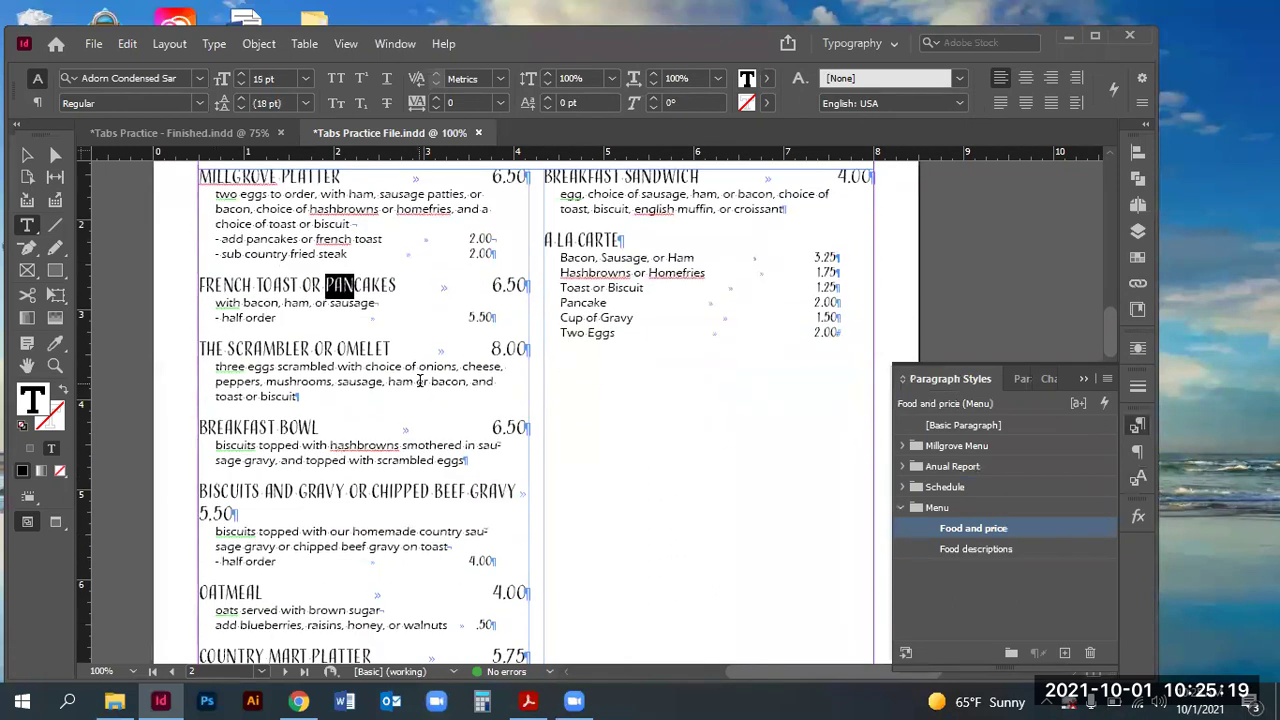
{"action": "left_click", "coordinate": [30, 156]}
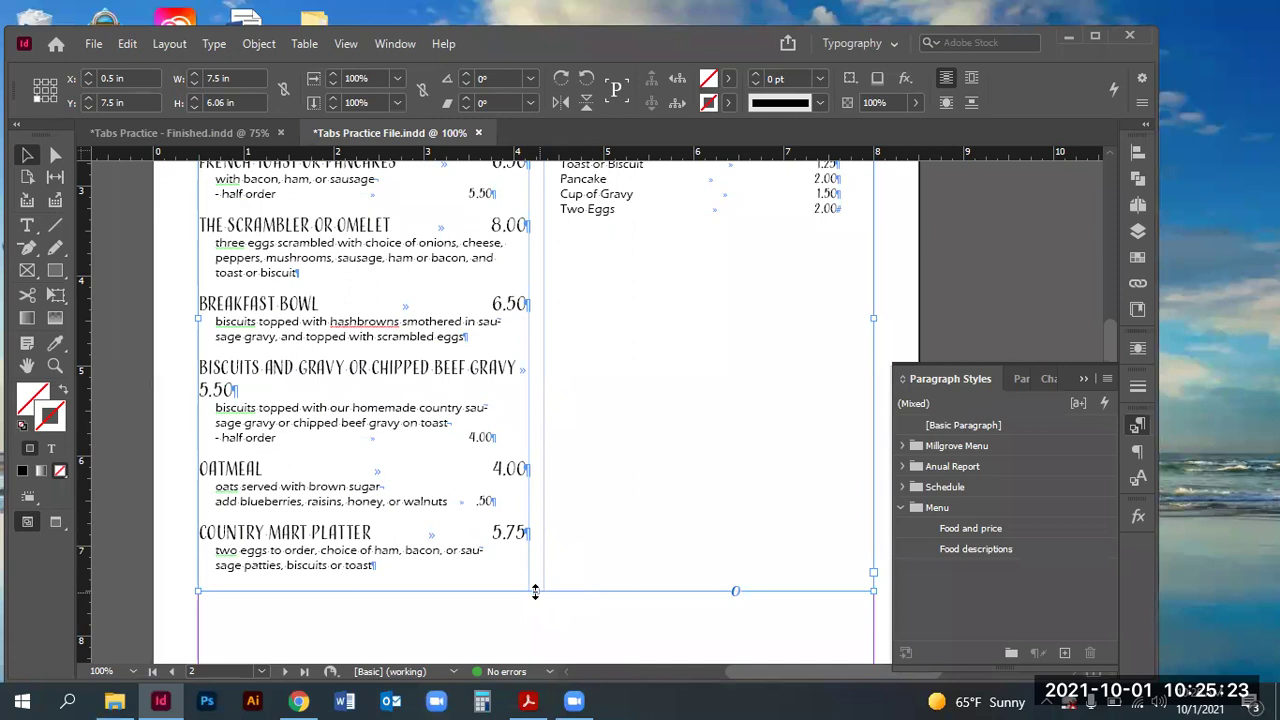
{"action": "left_click_drag", "start_coordinate": [535, 591], "coordinate": [535, 372]}
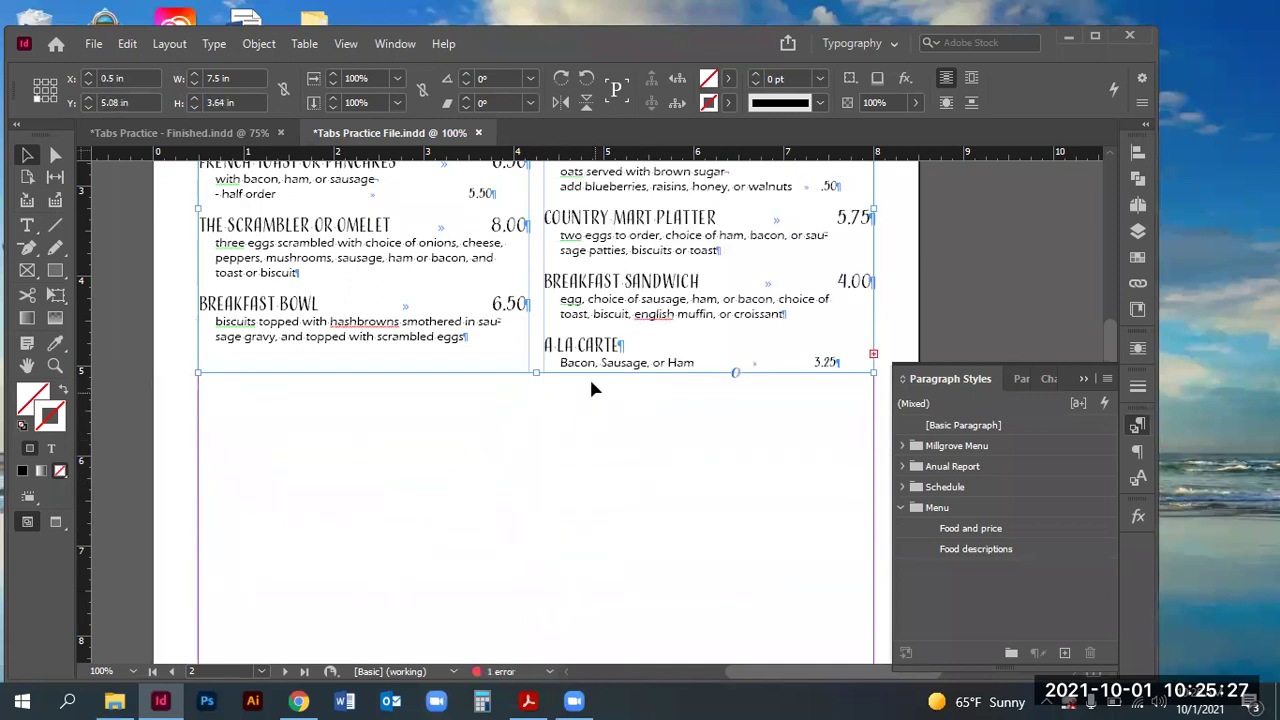
{"action": "scroll", "coordinate": [617, 393], "scroll_direction": "up", "scroll_amount": 3}
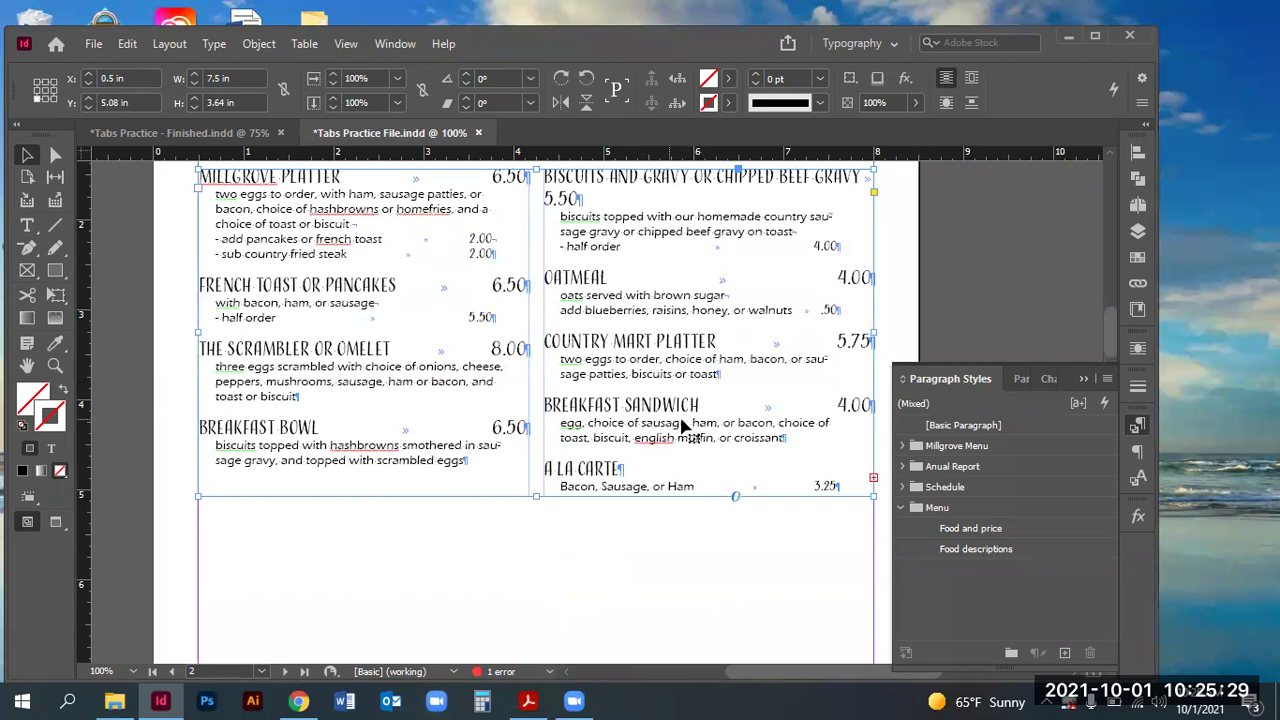
{"action": "left_click_drag", "start_coordinate": [535, 494], "coordinate": [535, 475]}
{"action": "scroll", "coordinate": [612, 478], "scroll_direction": "up", "scroll_amount": 2}
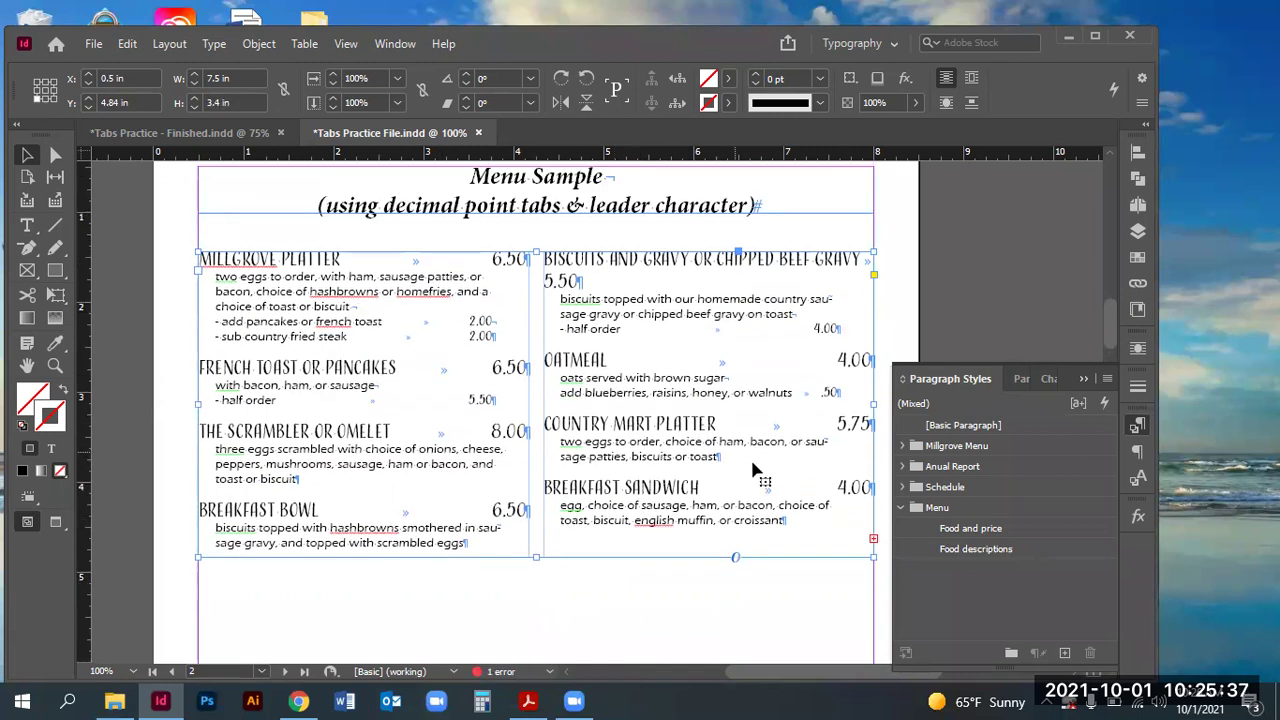
Step: Flow the overset A La Carte text into a new frame below the columns, about 3.56 in wide and starting at about X 2.55 in
{"action": "left_click", "coordinate": [873, 541]}
{"action": "scroll", "coordinate": [800, 520], "scroll_direction": "down", "scroll_amount": 4}
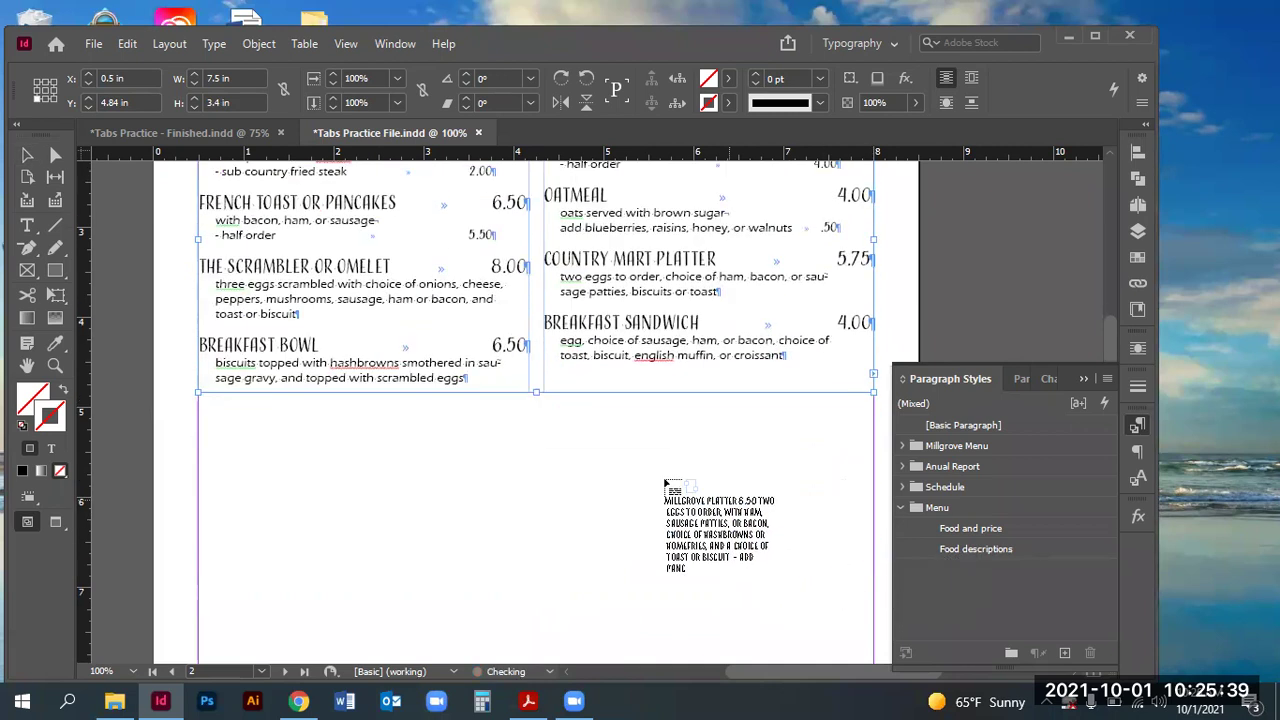
{"action": "left_click_drag", "start_coordinate": [401, 406], "coordinate": [666, 564]}
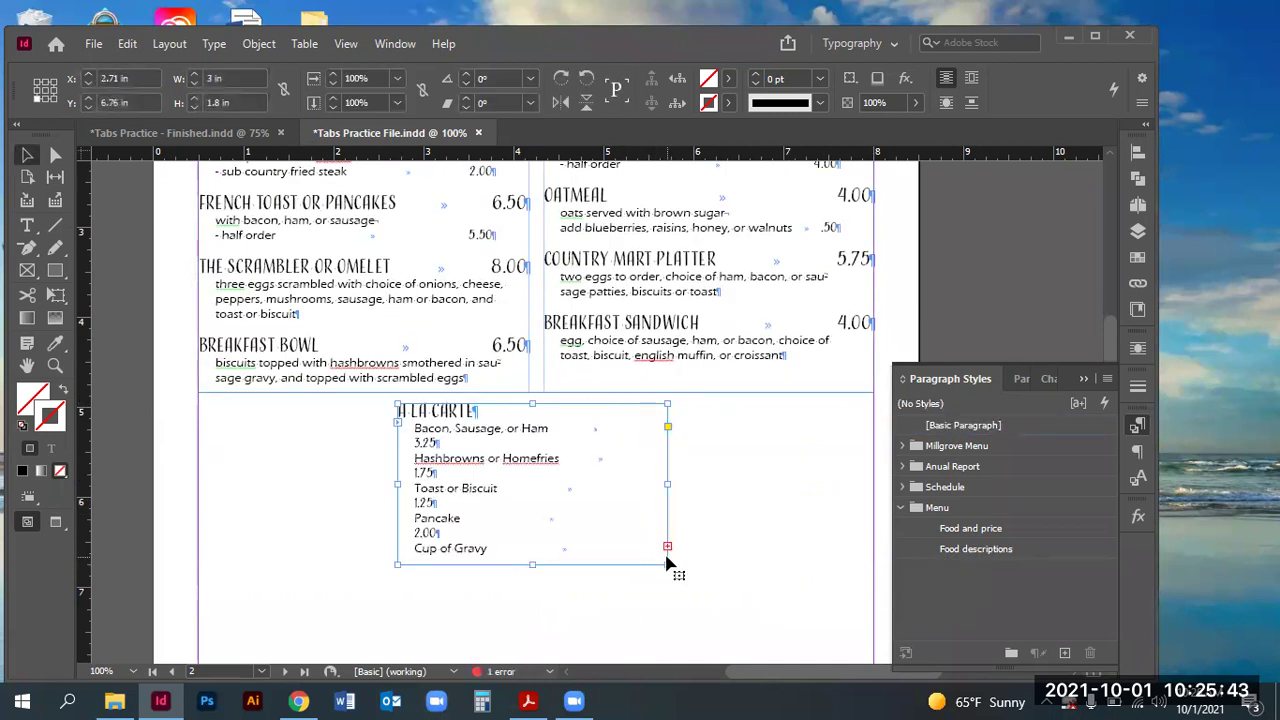
{"action": "left_click_drag", "start_coordinate": [664, 483], "coordinate": [717, 486]}
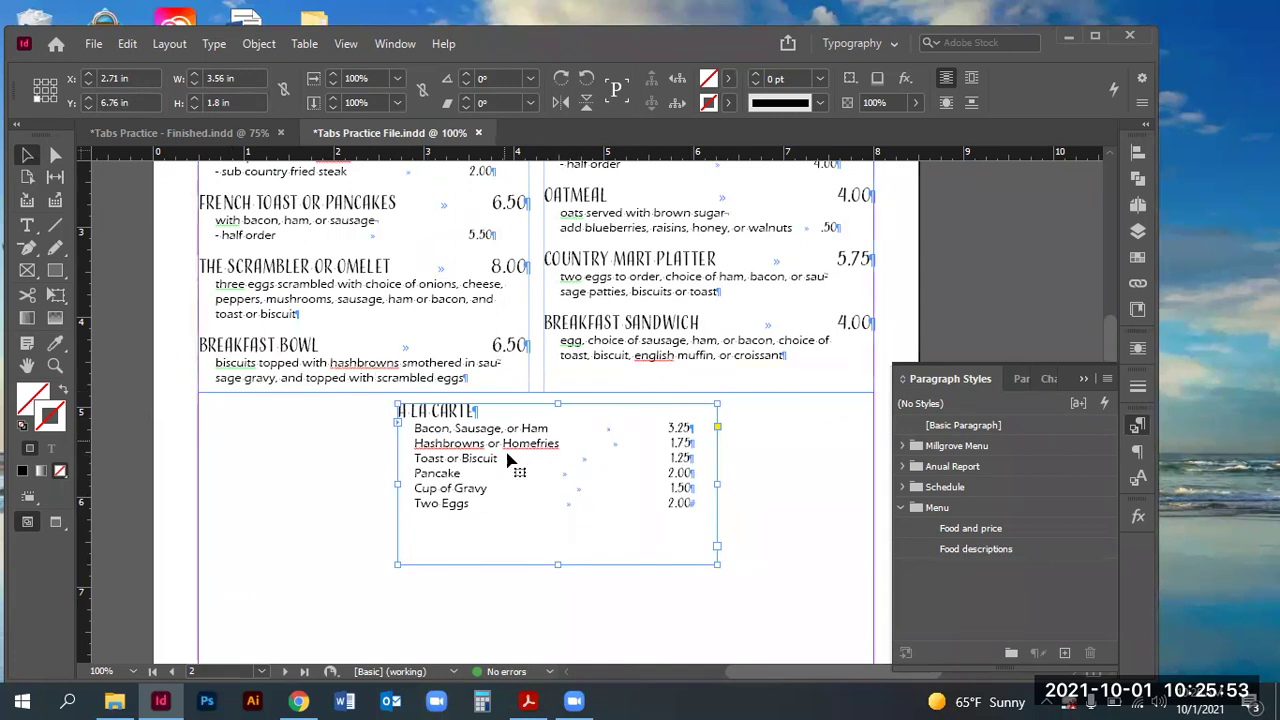
{"action": "left_click_drag", "start_coordinate": [550, 458], "coordinate": [536, 460]}
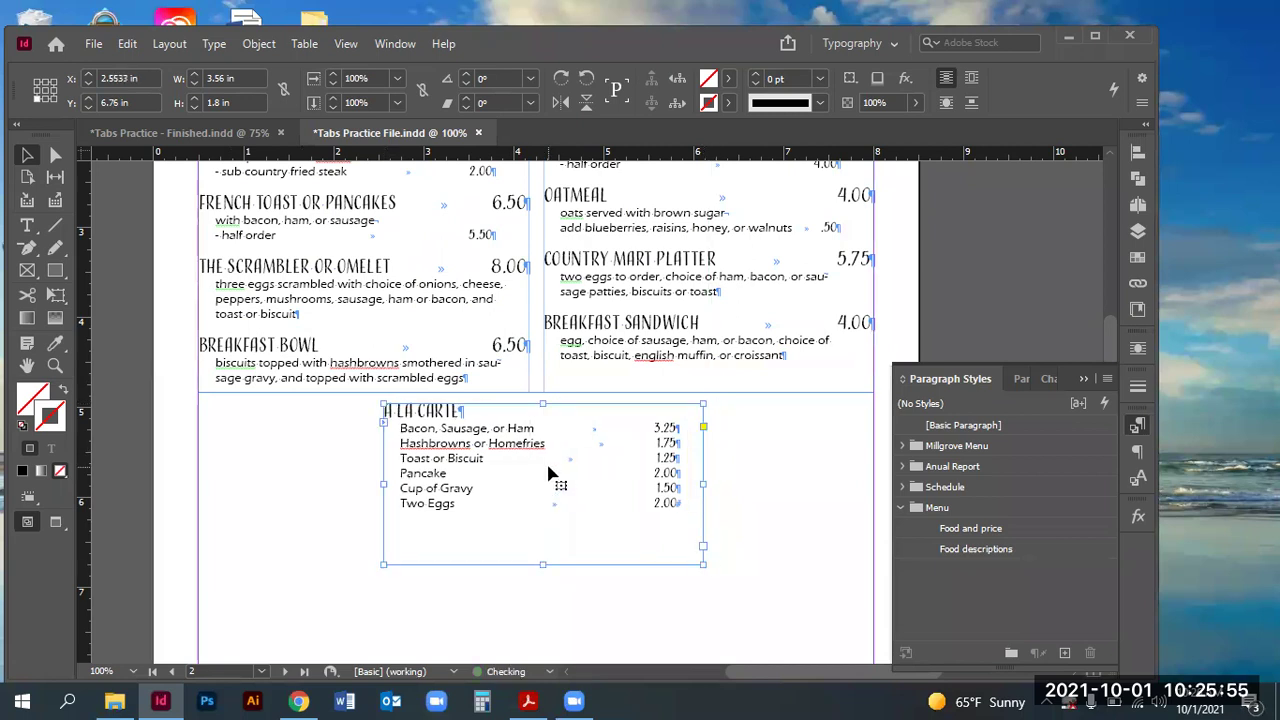
{"action": "left_click", "coordinate": [632, 628]}
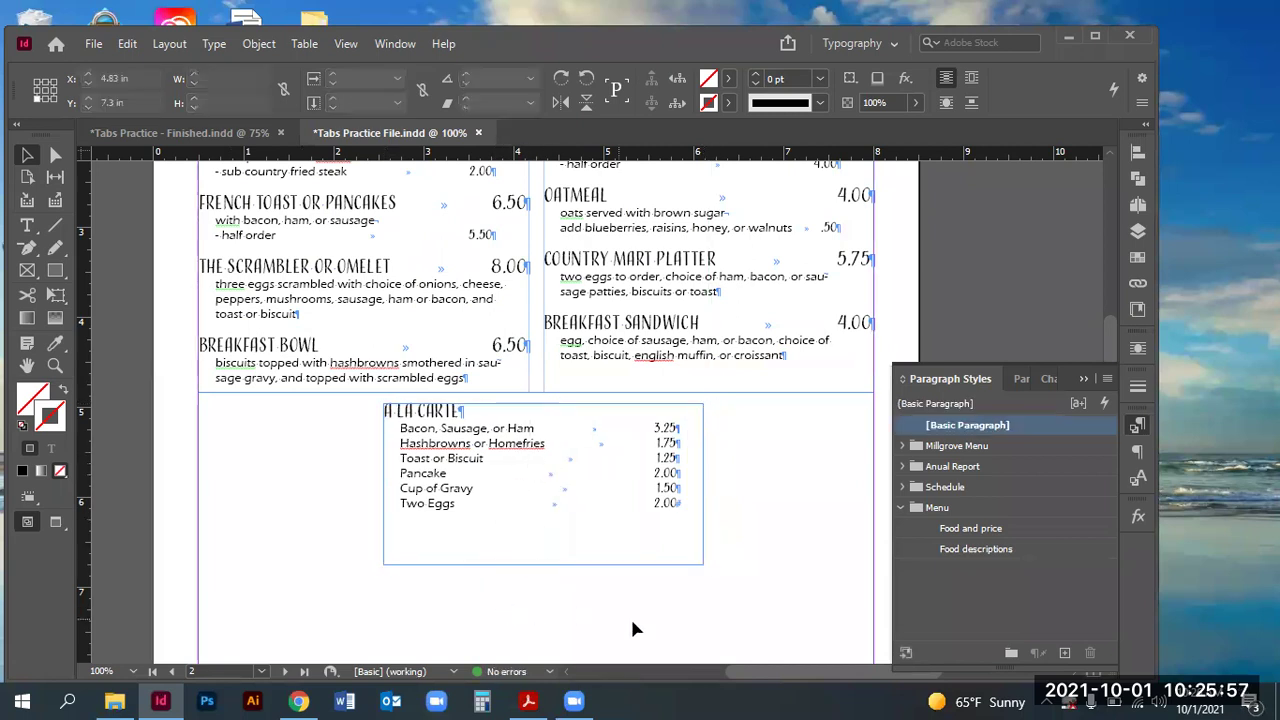
Step: Preview the page without guides and lower the top edge of the A La Carte frame to make it about 1.66 in high
{"action": "key", "text": "w"}
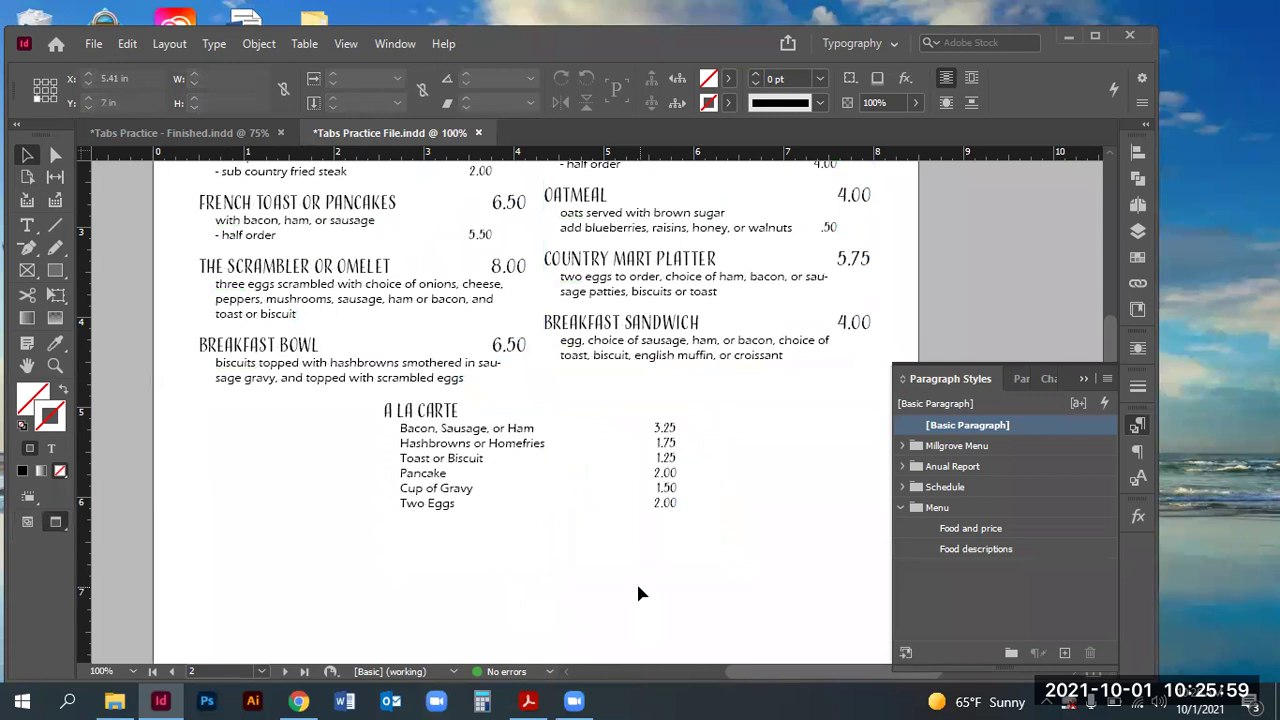
{"action": "scroll", "coordinate": [634, 588], "scroll_direction": "up", "scroll_amount": 1}
{"action": "key", "text": "ctrl+minus"}
{"action": "key", "text": "ctrl+minus"}
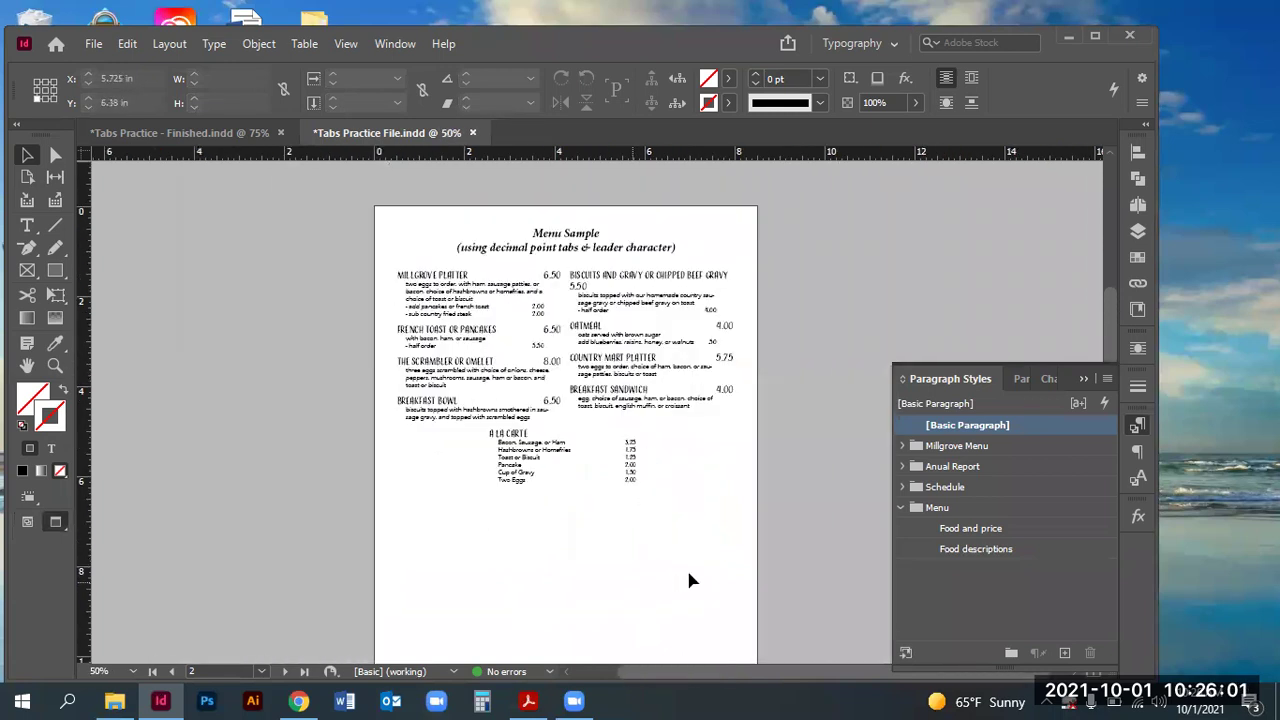
{"action": "left_click", "coordinate": [552, 466]}
{"action": "left_click_drag", "start_coordinate": [570, 430], "coordinate": [570, 436]}
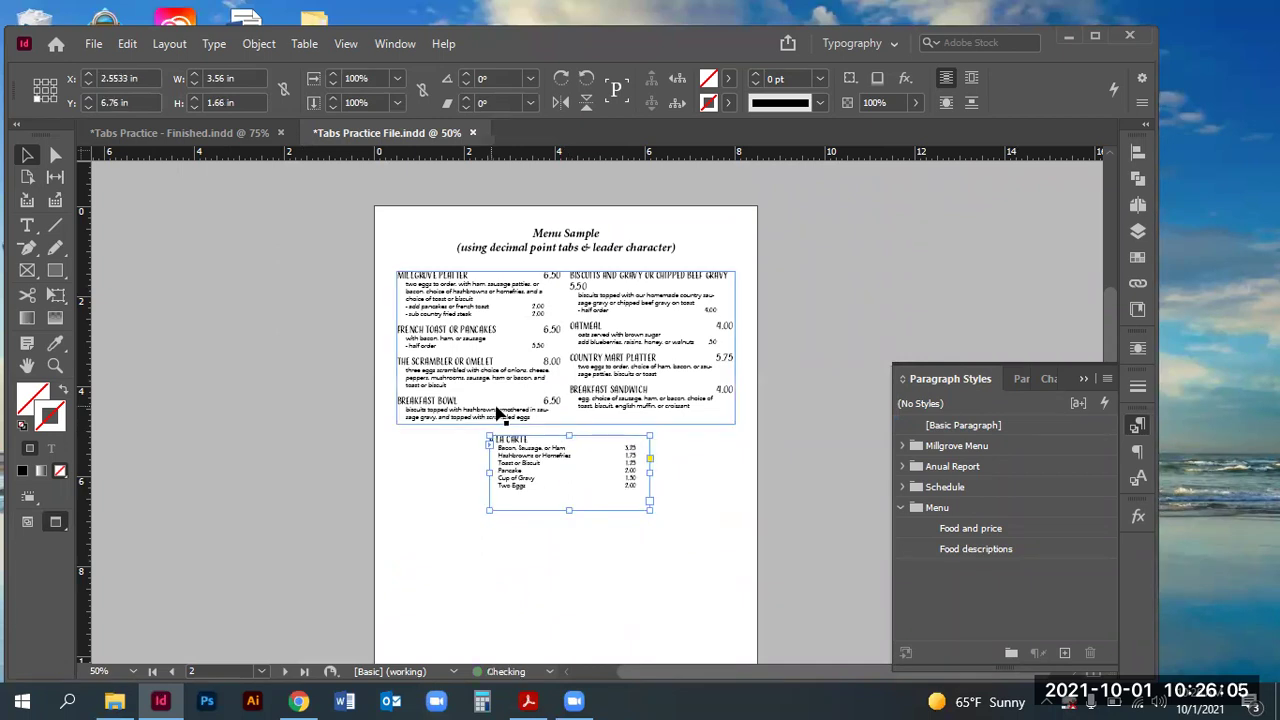
{"action": "left_click", "coordinate": [449, 477]}
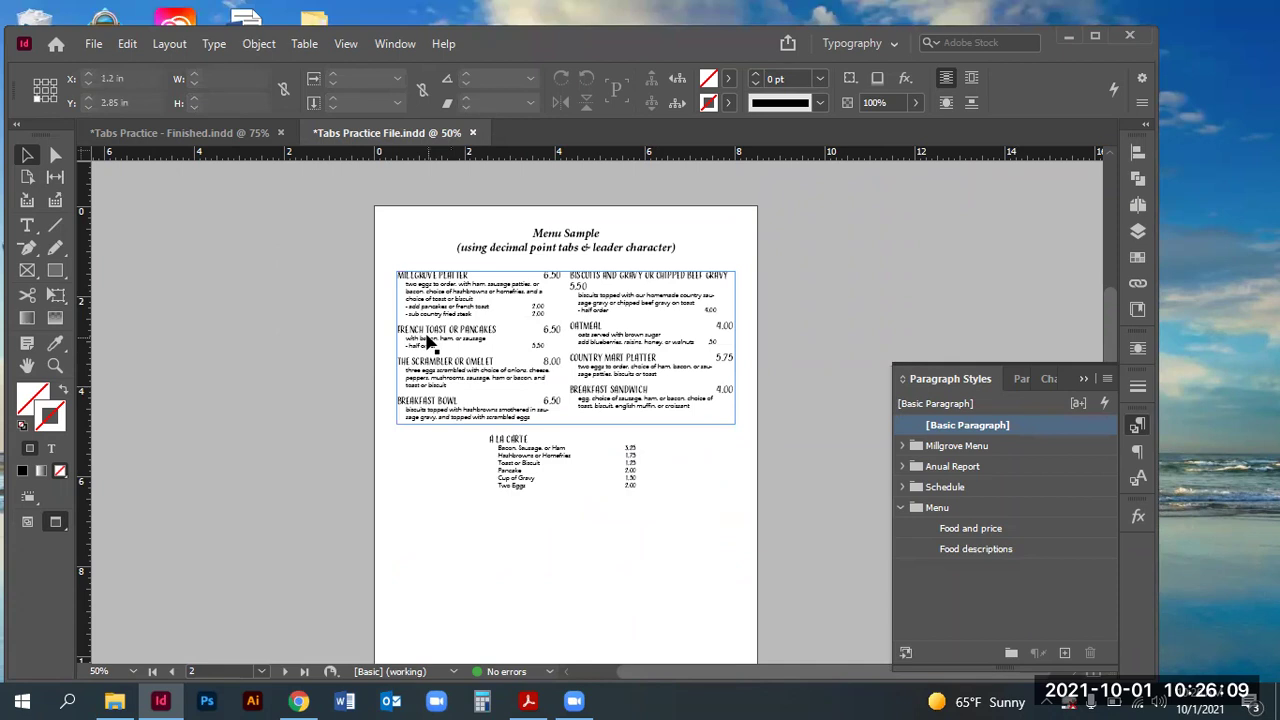
Step: Nudge the A La Carte frame up to about Y 6.62 in, closer to the two-column menu
{"action": "left_click", "coordinate": [530, 497]}
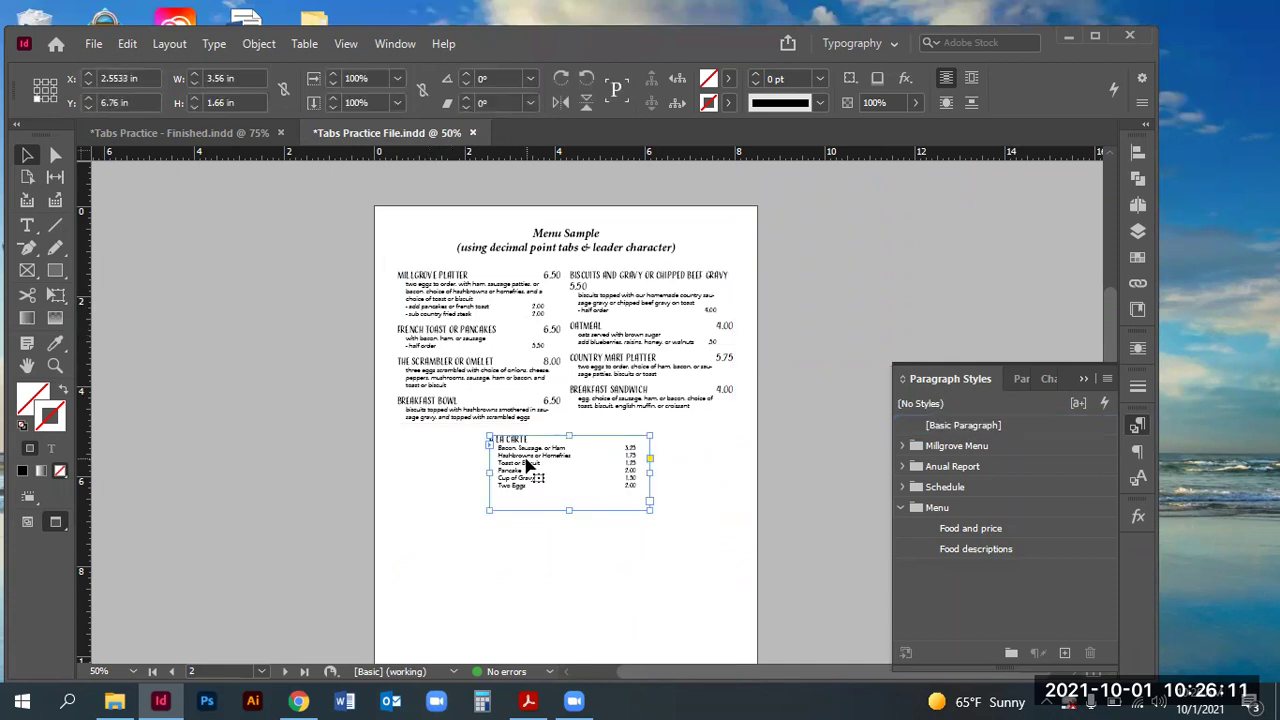
{"action": "key", "text": "Up"}
{"action": "key", "text": "Up"}
{"action": "key", "text": "Up"}
{"action": "key", "text": "Up"}
{"action": "key", "text": "Up"}
{"action": "key", "text": "Up"}
{"action": "key", "text": "Up"}
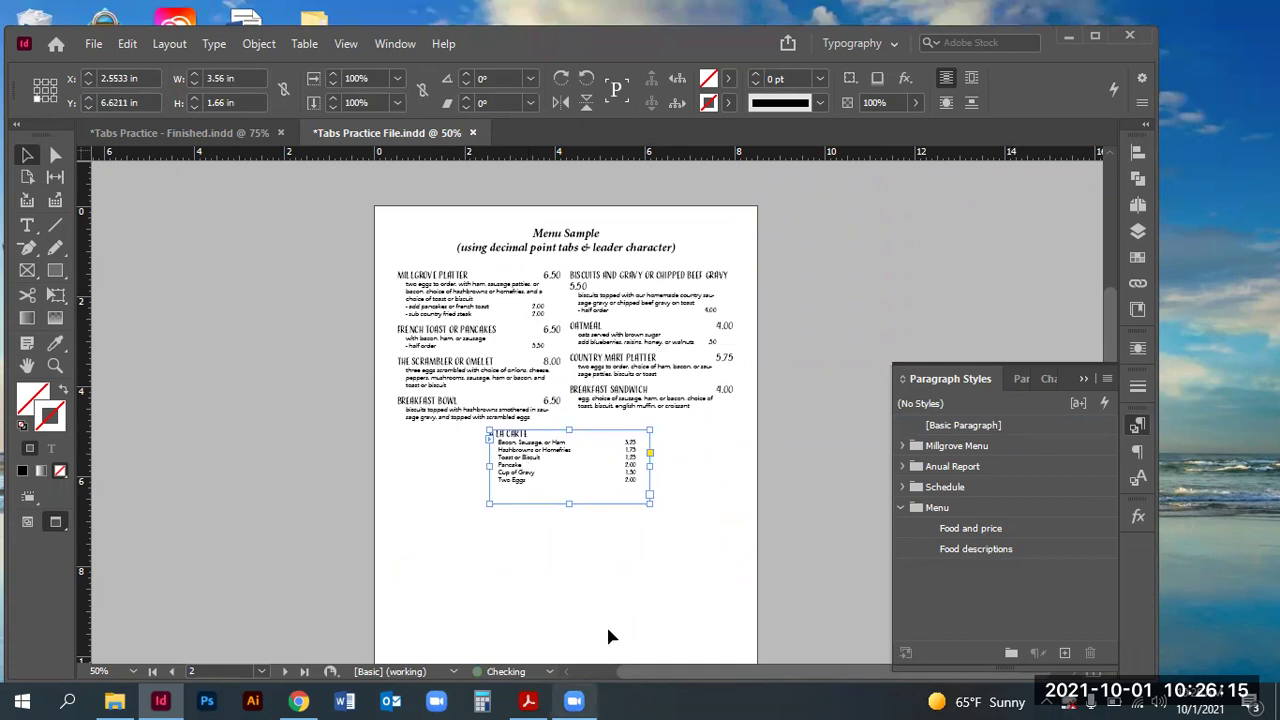
{"action": "left_click", "coordinate": [700, 566]}
Step: Show the guides again and shift the A La Carte frame horizontally to about X 2.47 in to centre it on the page
{"action": "left_click", "coordinate": [55, 365]}
{"action": "left_click_drag", "start_coordinate": [386, 380], "coordinate": [857, 537]}
{"action": "key", "text": "w"}
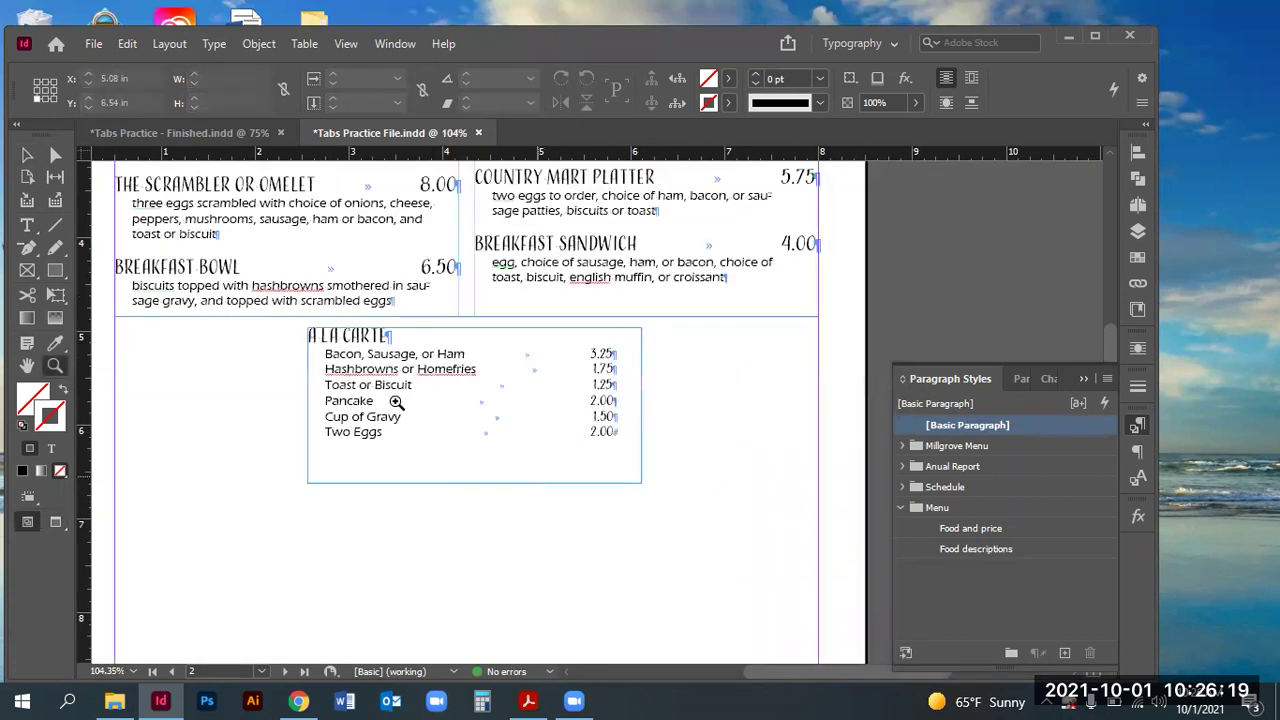
{"action": "left_click", "coordinate": [27, 155]}
{"action": "left_click_drag", "start_coordinate": [474, 362], "coordinate": [466, 362]}
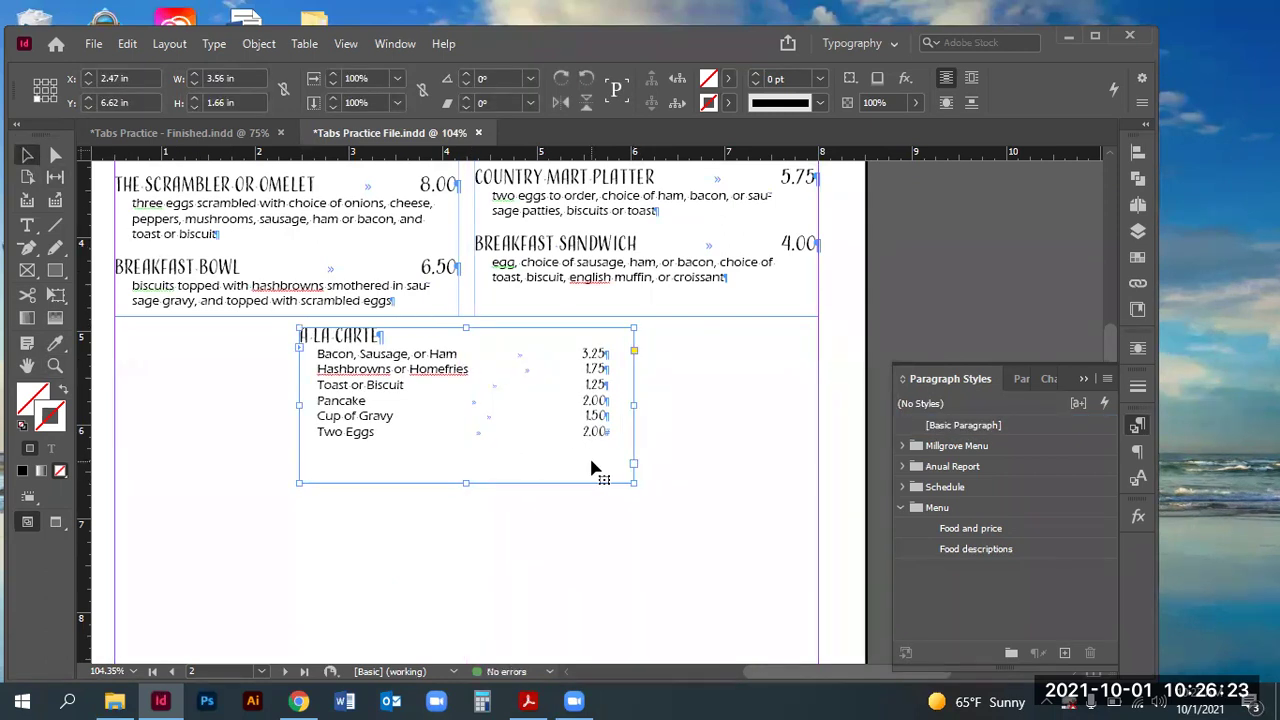
{"action": "left_click_drag", "start_coordinate": [437, 372], "coordinate": [437, 372]}
{"action": "scroll", "coordinate": [458, 376], "scroll_direction": "up", "scroll_amount": 3}
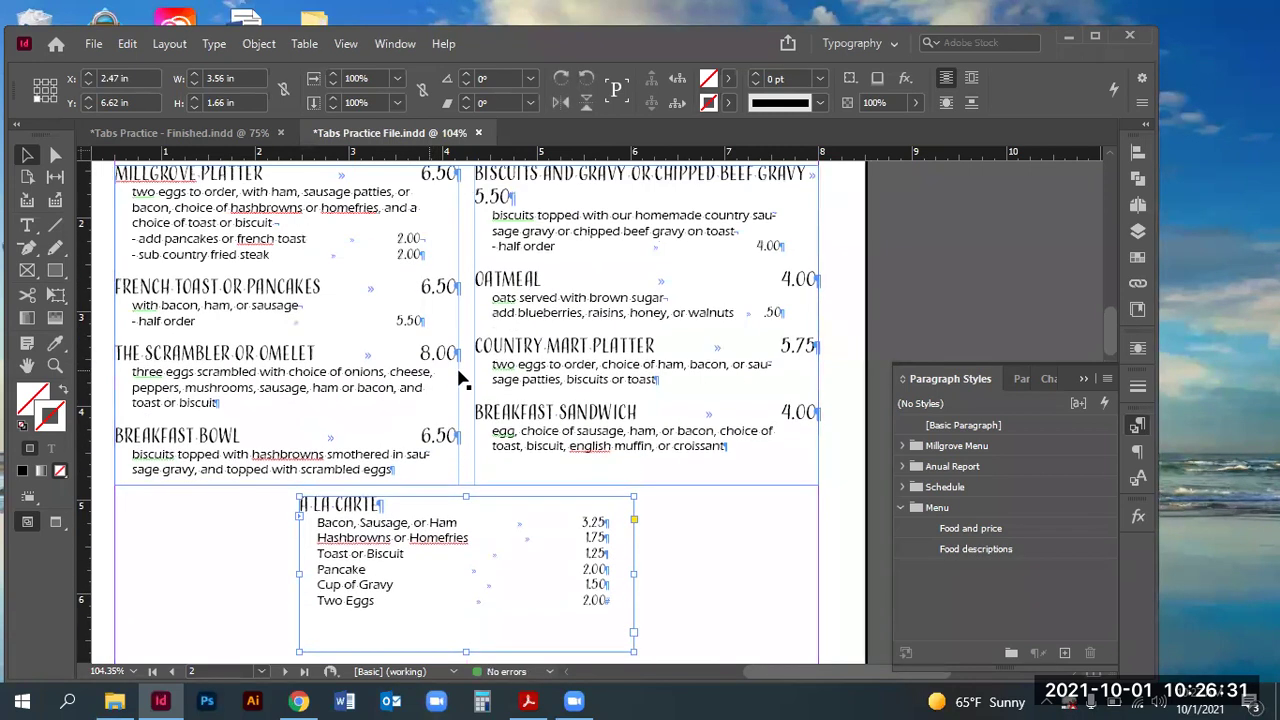
Step: Examine the spacing and tabs between the food names and prices close up, starting at the Millgrove Platter entry
{"action": "scroll", "coordinate": [458, 378], "scroll_direction": "up", "scroll_amount": 6}
{"action": "scroll", "coordinate": [458, 378], "scroll_direction": "down", "scroll_amount": 4}
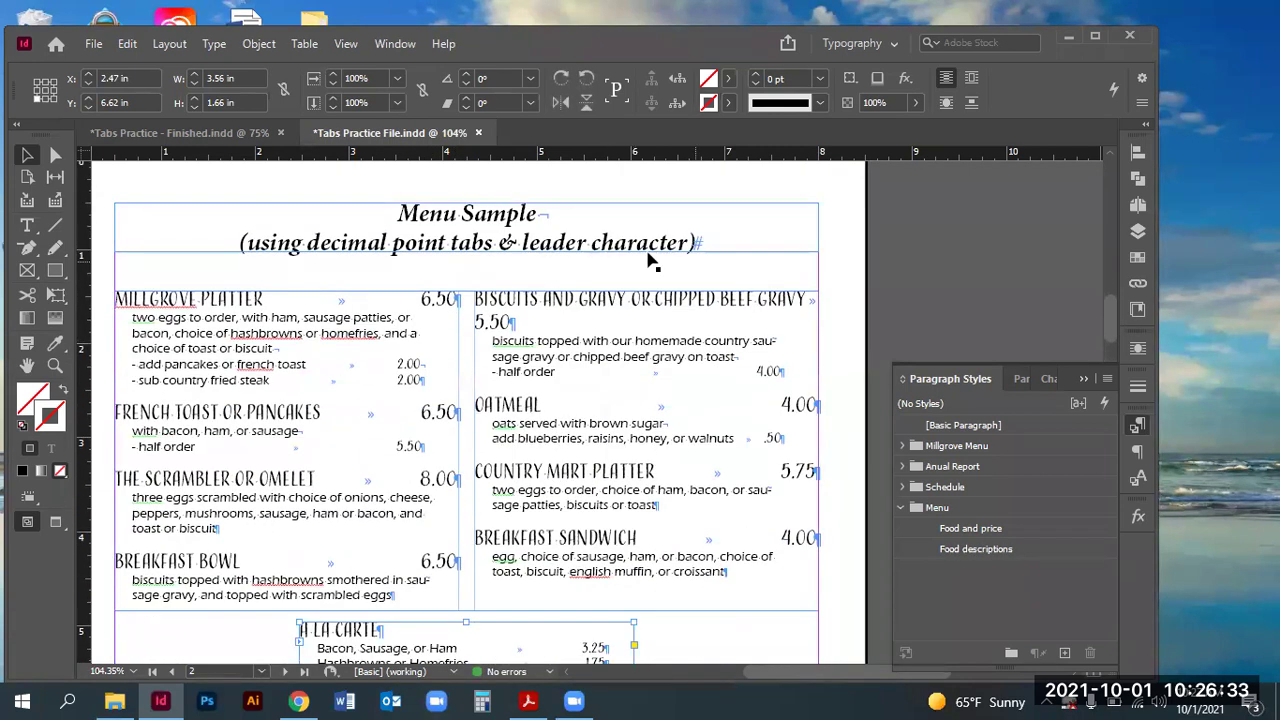
{"action": "left_click", "coordinate": [55, 366]}
{"action": "left_click_drag", "start_coordinate": [93, 270], "coordinate": [500, 488]}
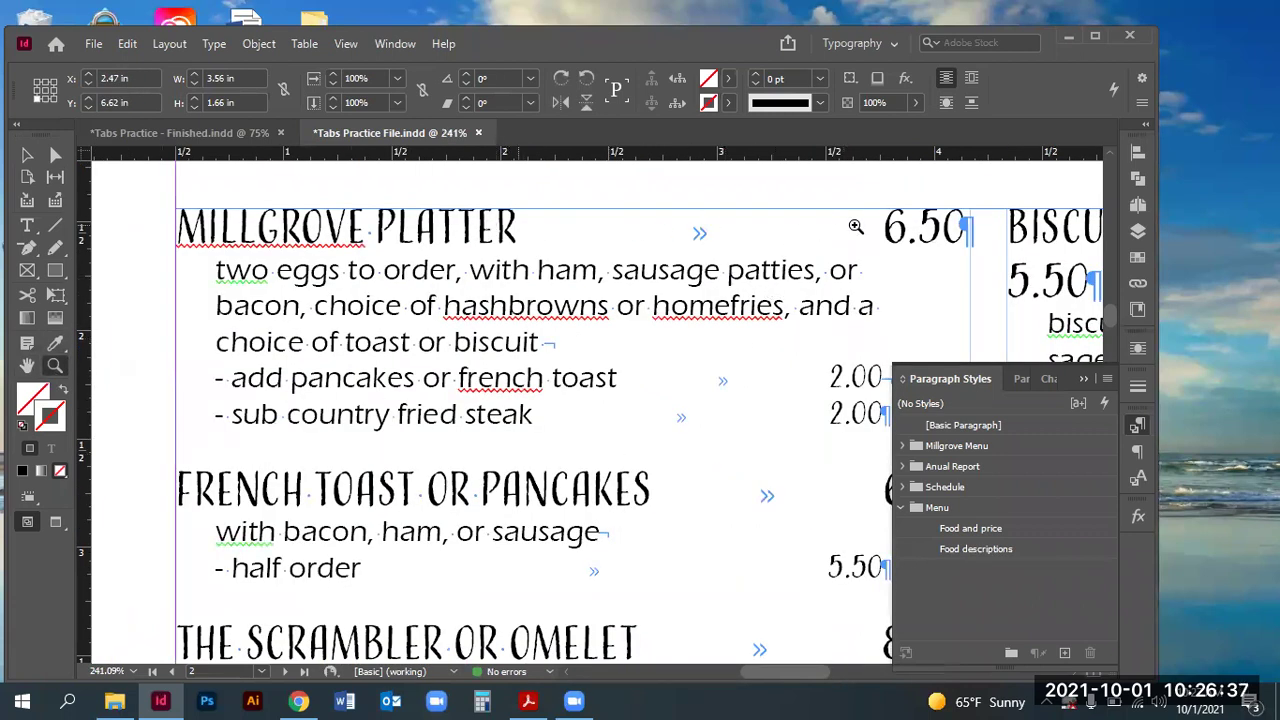
{"action": "scroll", "coordinate": [757, 342], "scroll_direction": "up", "scroll_amount": 2}
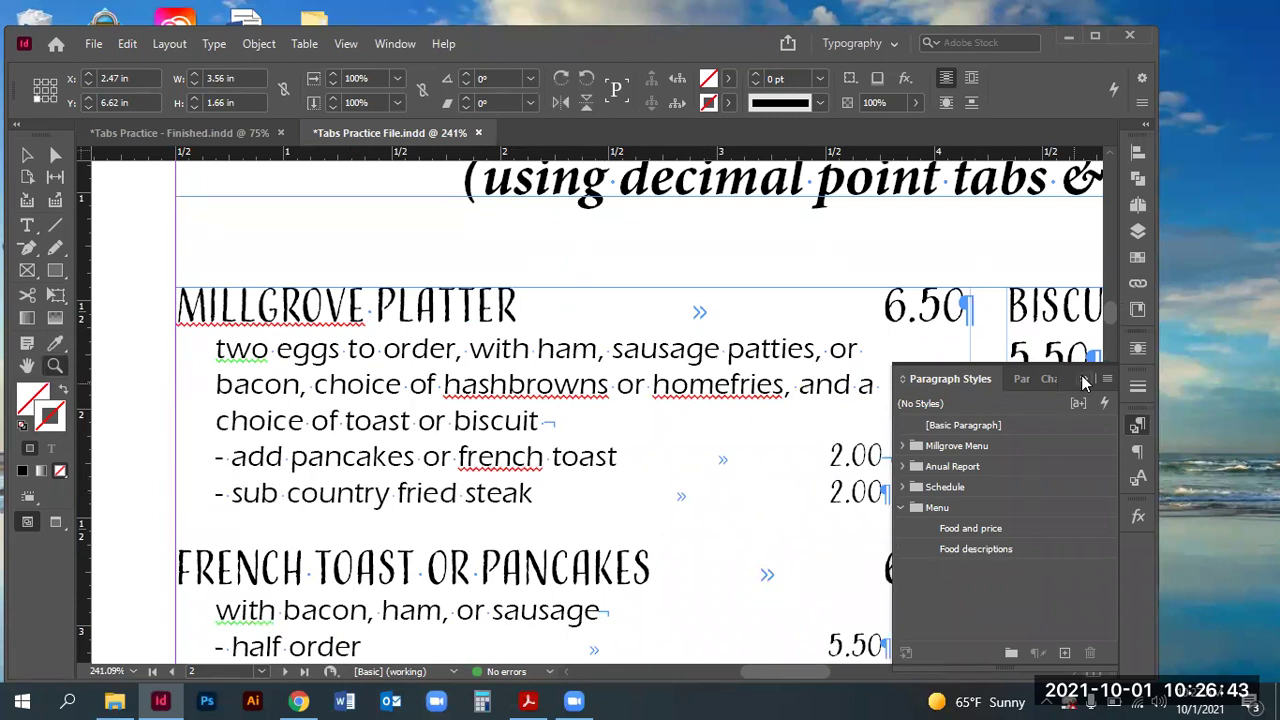
{"action": "left_click_drag", "start_coordinate": [783, 669], "coordinate": [787, 670]}
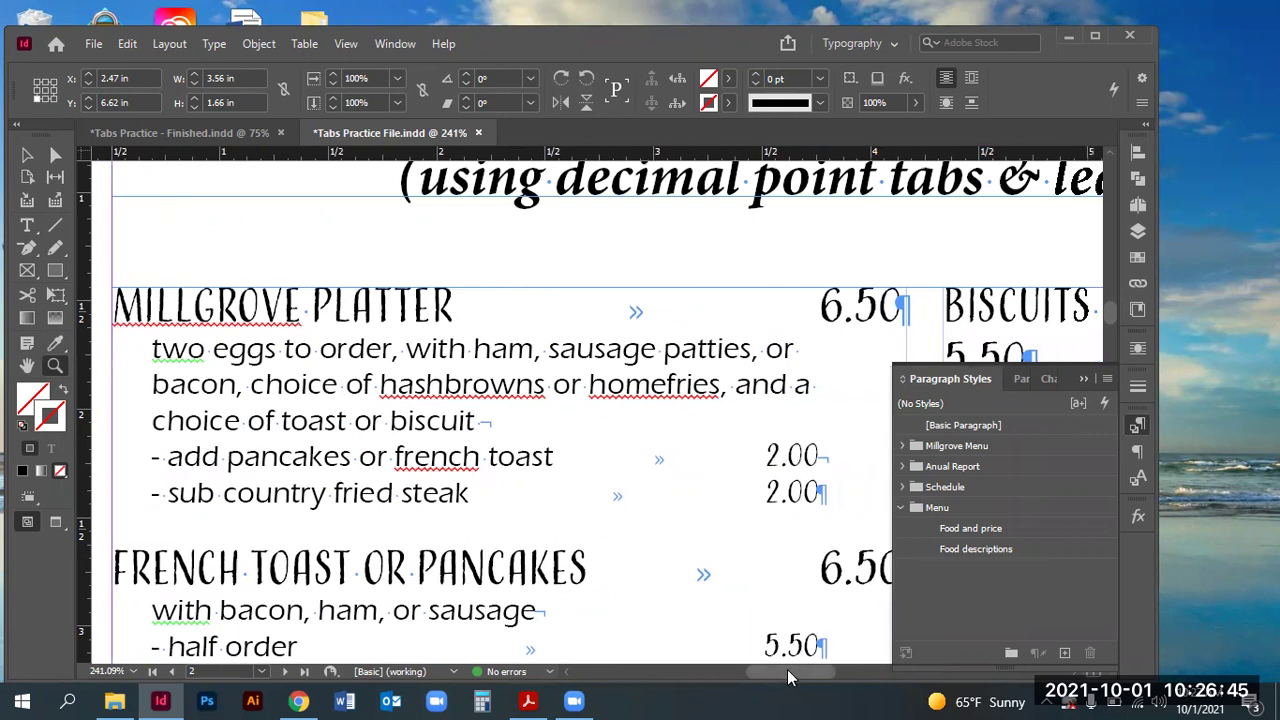
{"action": "key", "text": "ctrl+minus"}
{"action": "key", "text": "ctrl+minus"}
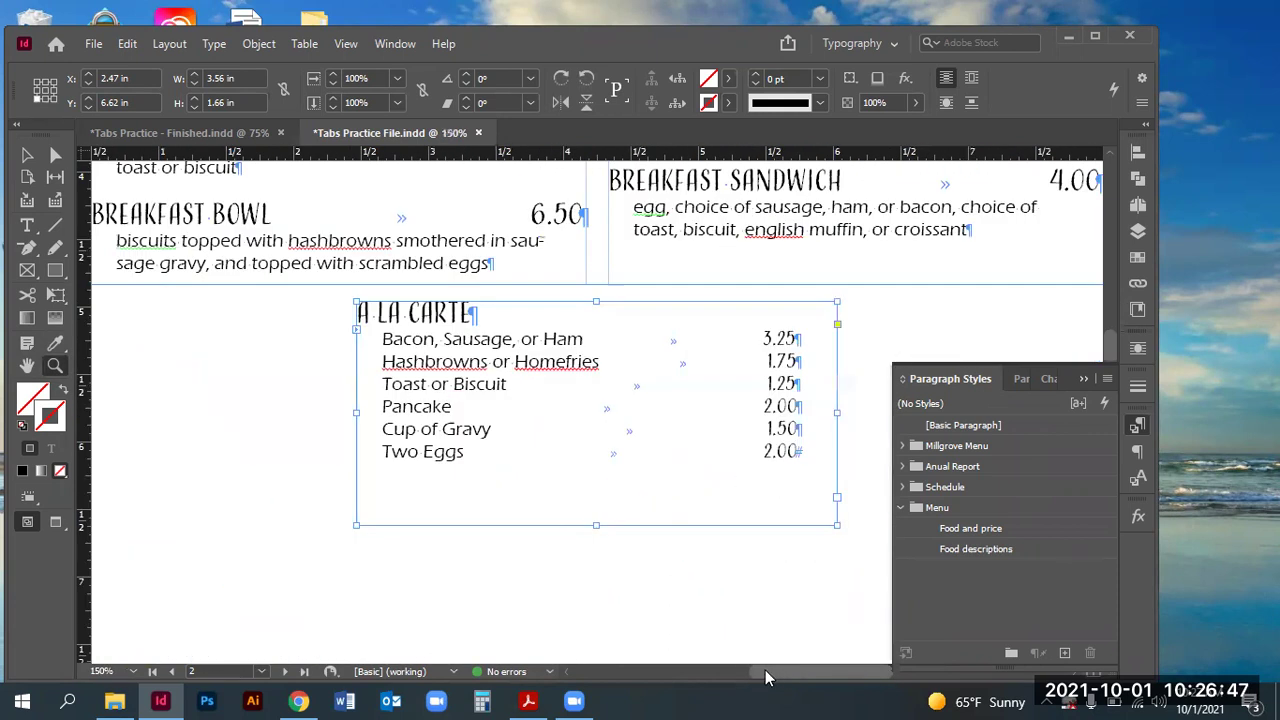
{"action": "scroll", "coordinate": [591, 528], "scroll_direction": "left", "scroll_amount": 5}
{"action": "scroll", "coordinate": [634, 514], "scroll_direction": "up", "scroll_amount": 8}
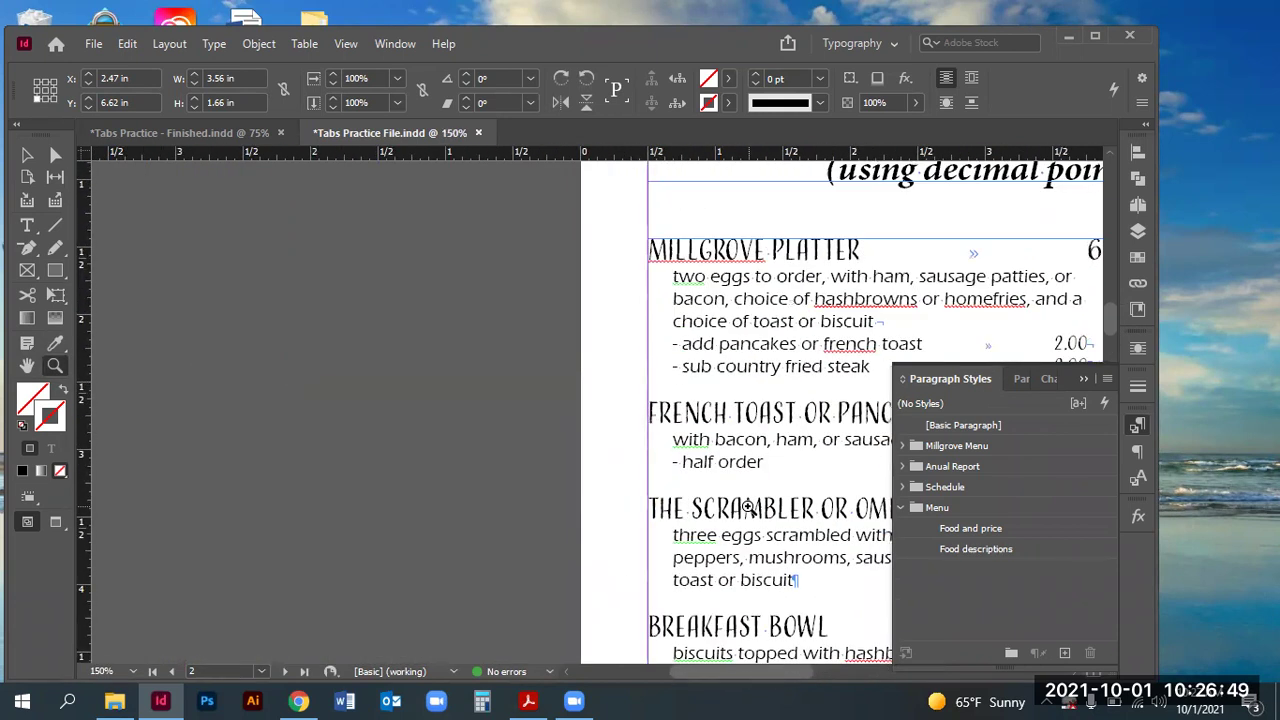
{"action": "scroll", "coordinate": [747, 508], "scroll_direction": "up", "scroll_amount": 2}
{"action": "scroll", "coordinate": [525, 455], "scroll_direction": "right", "scroll_amount": 1}
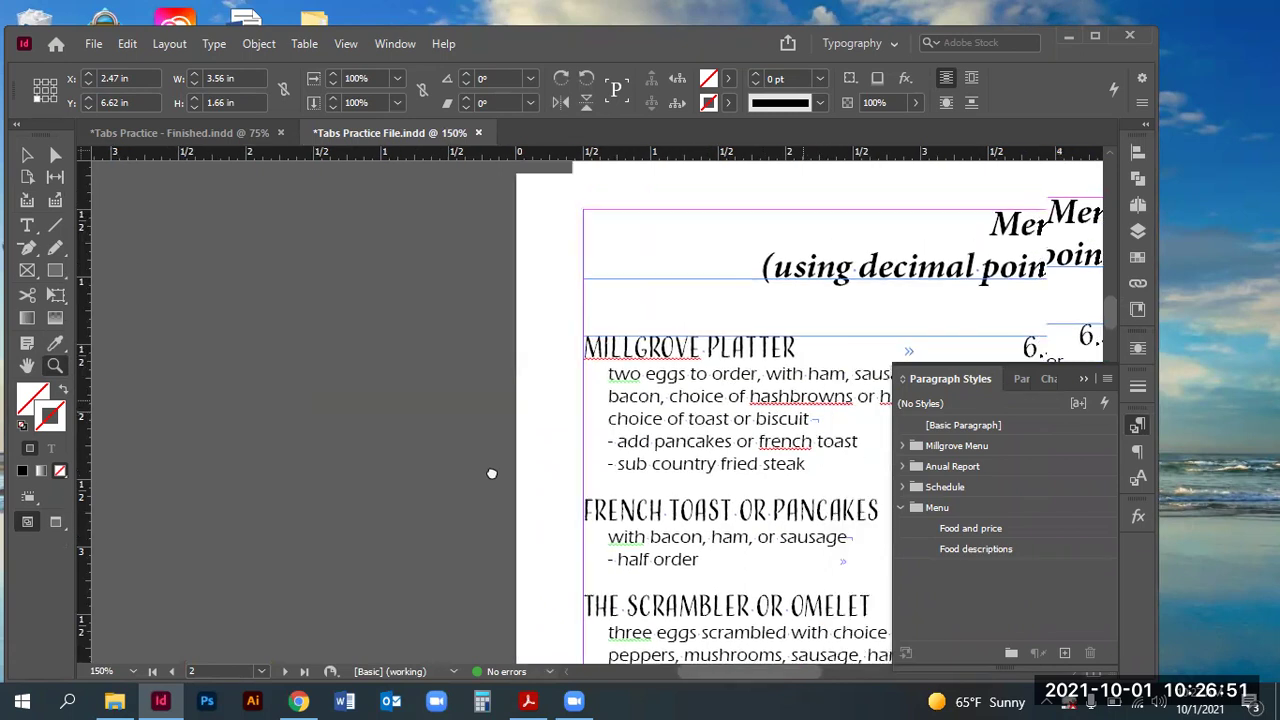
{"action": "scroll", "coordinate": [491, 473], "scroll_direction": "up", "scroll_amount": 1}
{"action": "scroll", "coordinate": [491, 473], "scroll_direction": "right", "scroll_amount": 6}
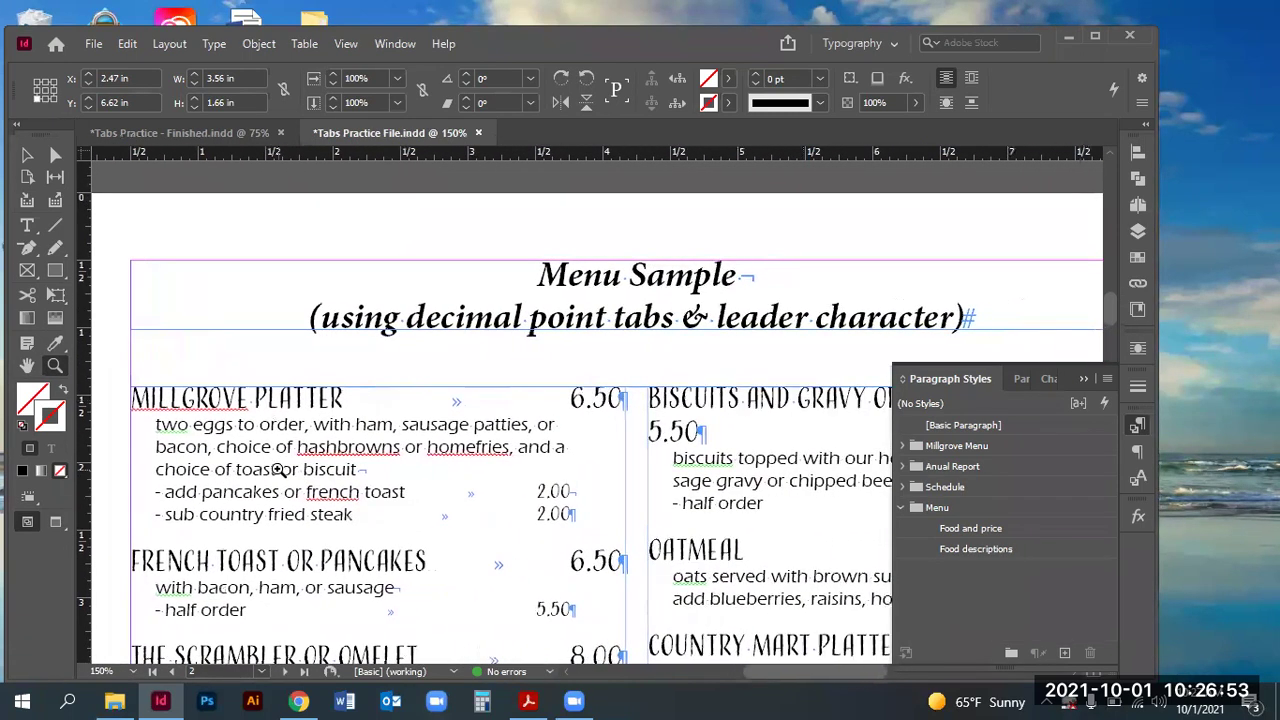
Step: Select words in the Millgrove Platter heading to inspect their paragraph style and character formatting
{"action": "left_click", "coordinate": [27, 155]}
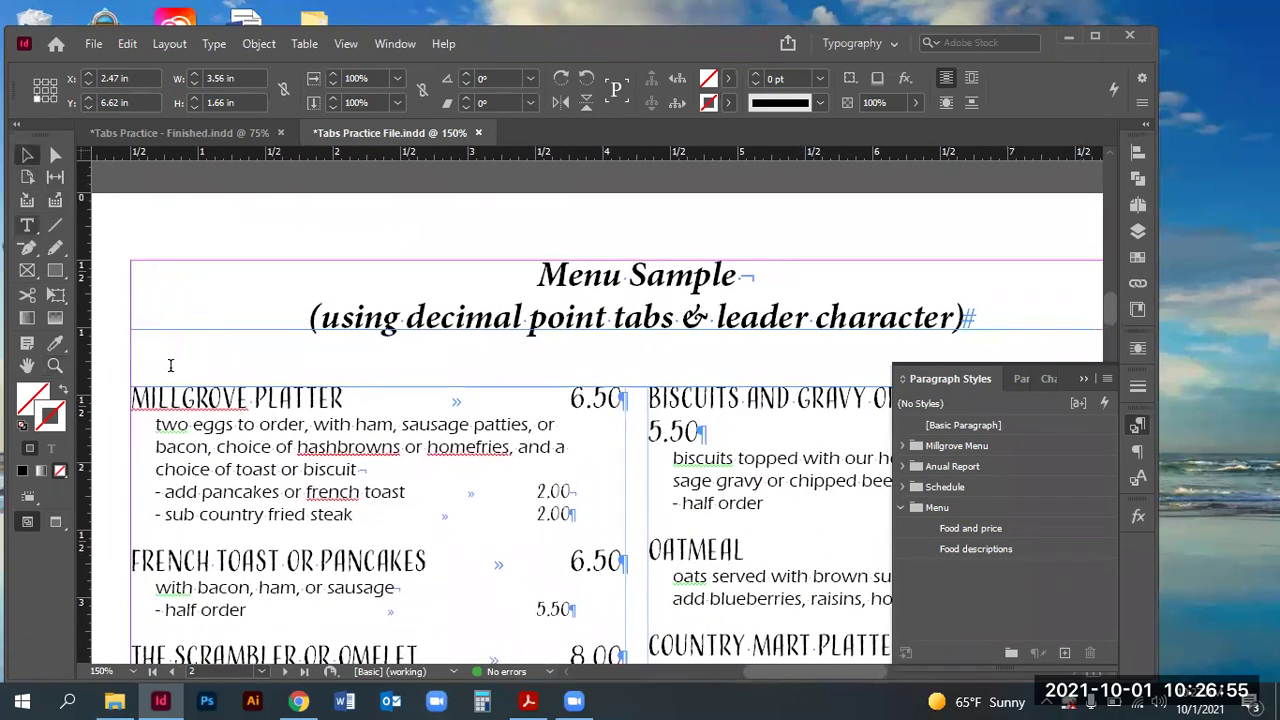
{"action": "double_click", "coordinate": [188, 398]}
{"action": "double_click", "coordinate": [188, 398]}
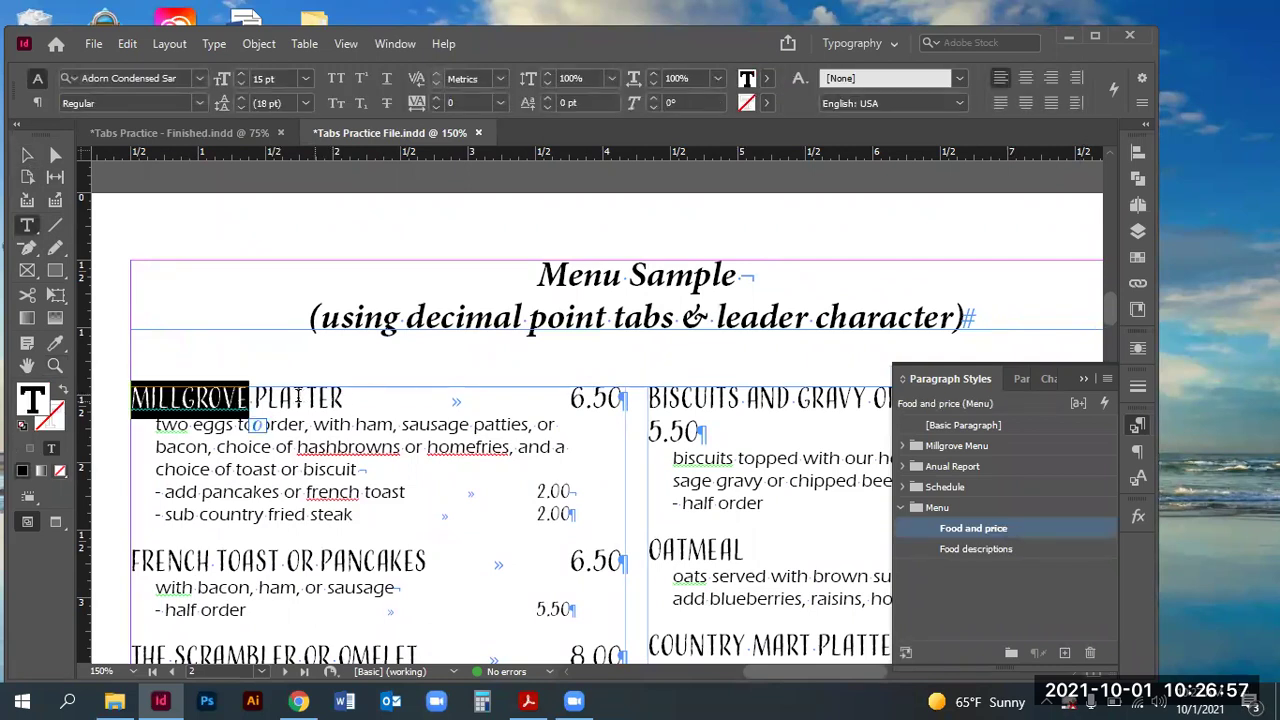
{"action": "left_click", "coordinate": [301, 387]}
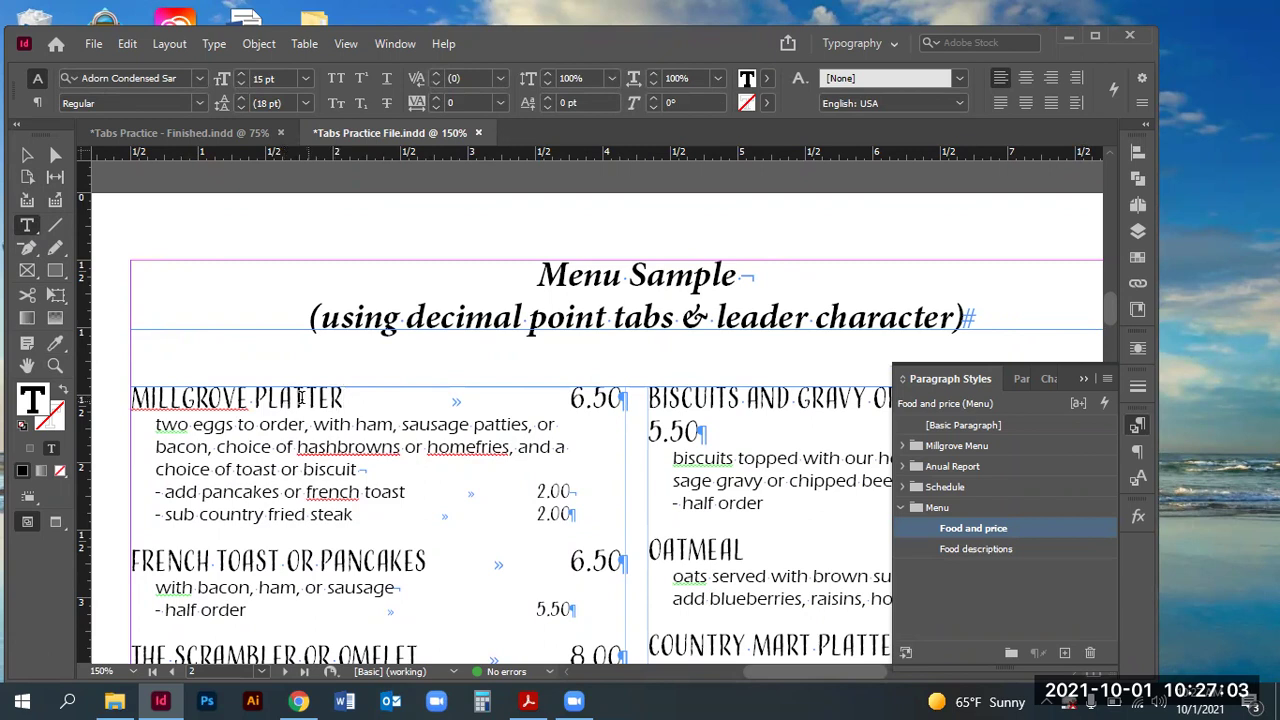
{"action": "double_click", "coordinate": [300, 397]}
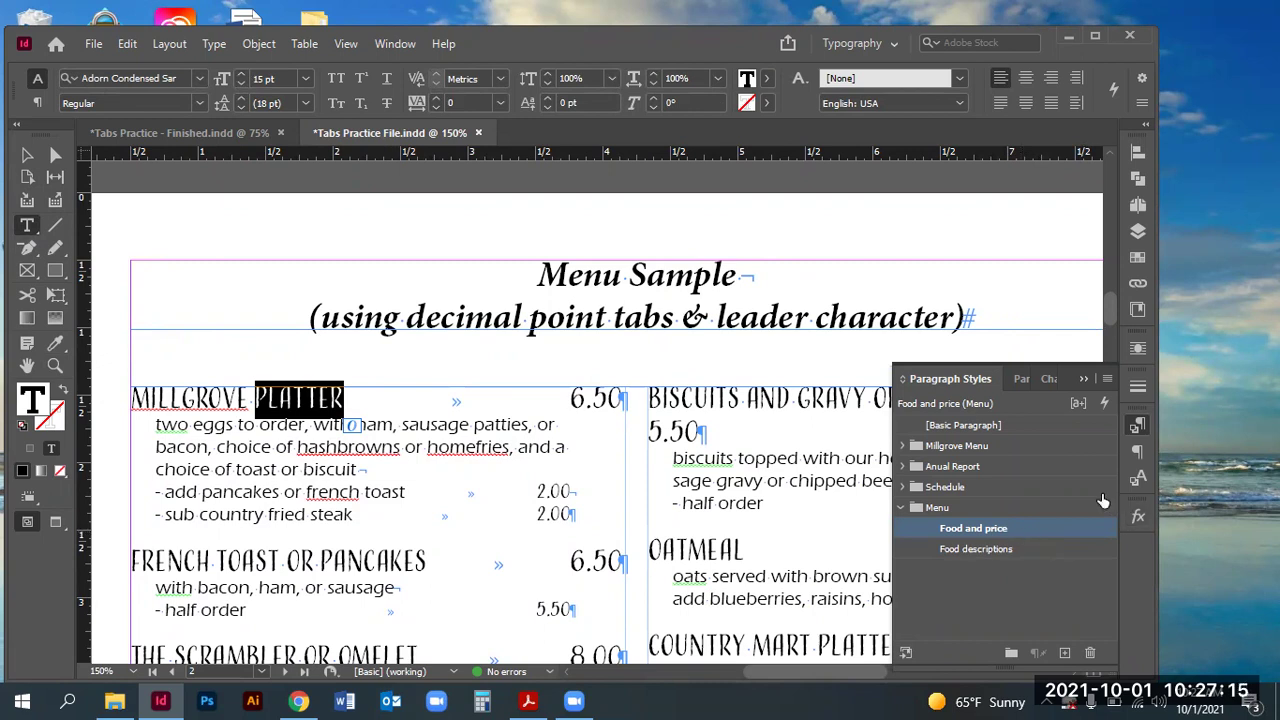
Step: Switch to Tabs Practice - Finished and examine the dot leader between Millgrove Platter and its price
{"action": "left_click", "coordinate": [145, 137]}
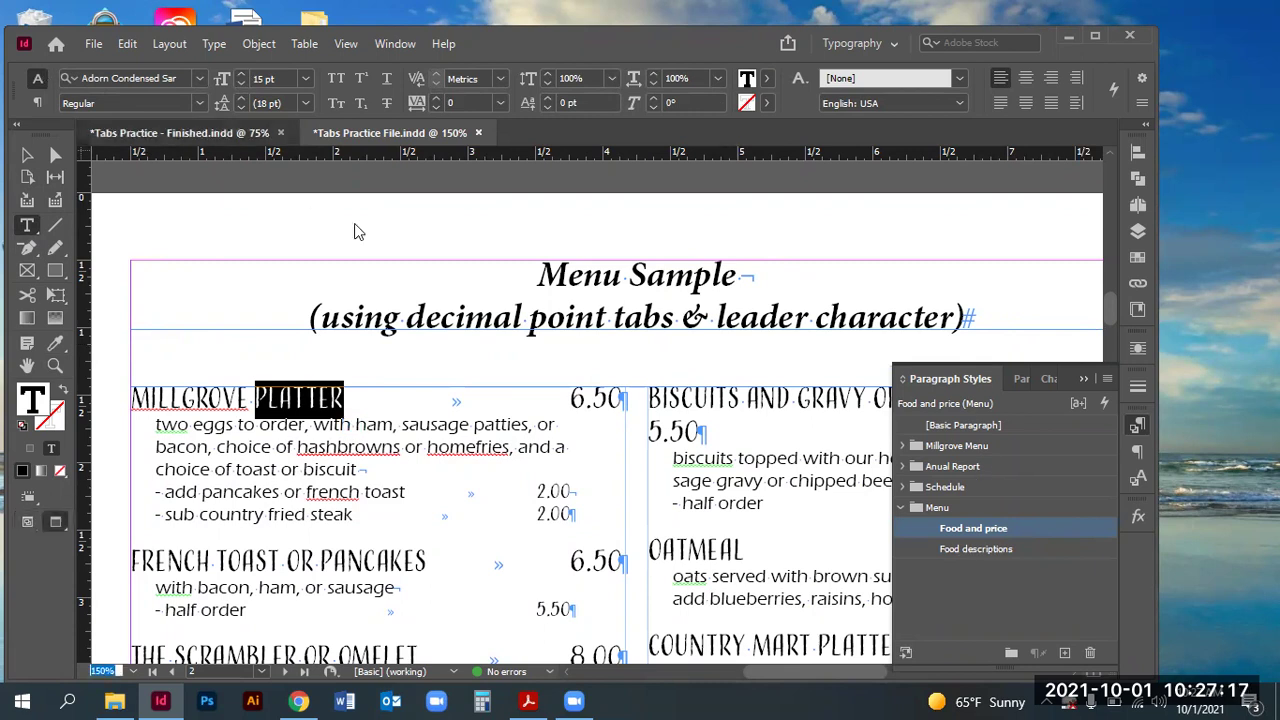
{"action": "left_click", "coordinate": [55, 366]}
{"action": "left_click_drag", "start_coordinate": [180, 190], "coordinate": [452, 266]}
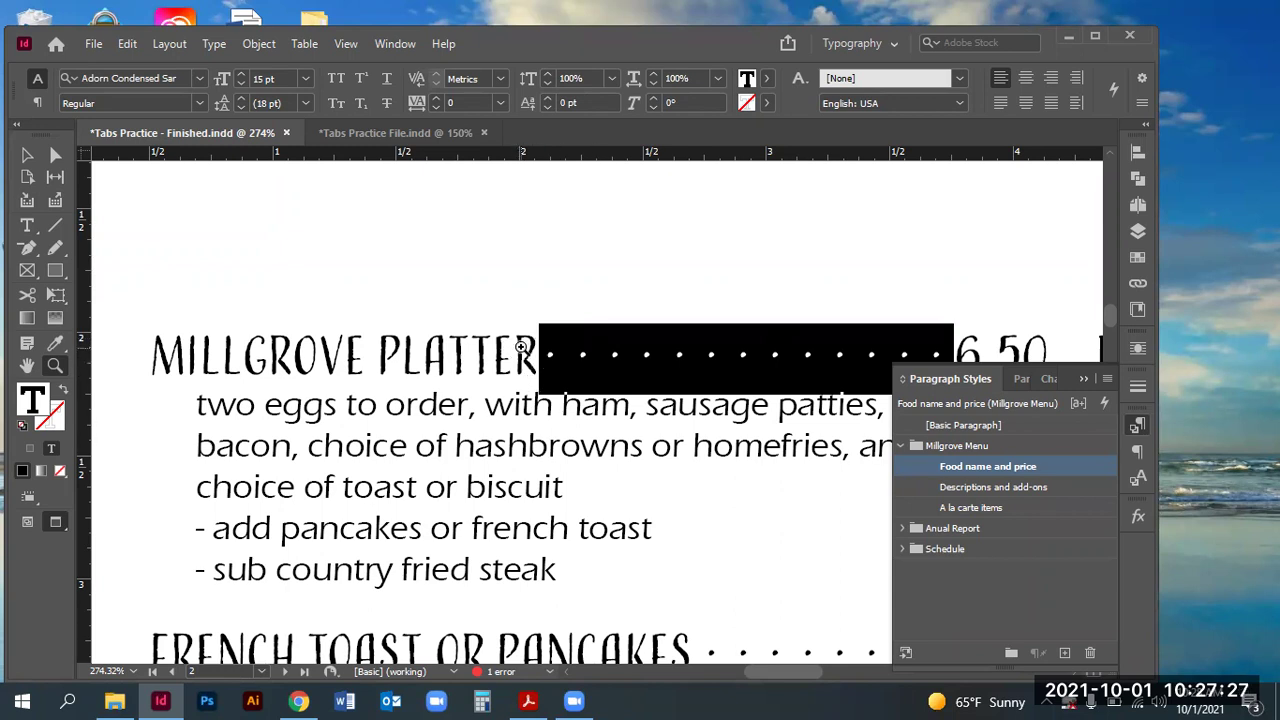
Step: Switch to Tabs Practice File and place the text cursor directly after Platter in the Millgrove Platter heading
{"action": "left_click", "coordinate": [345, 133]}
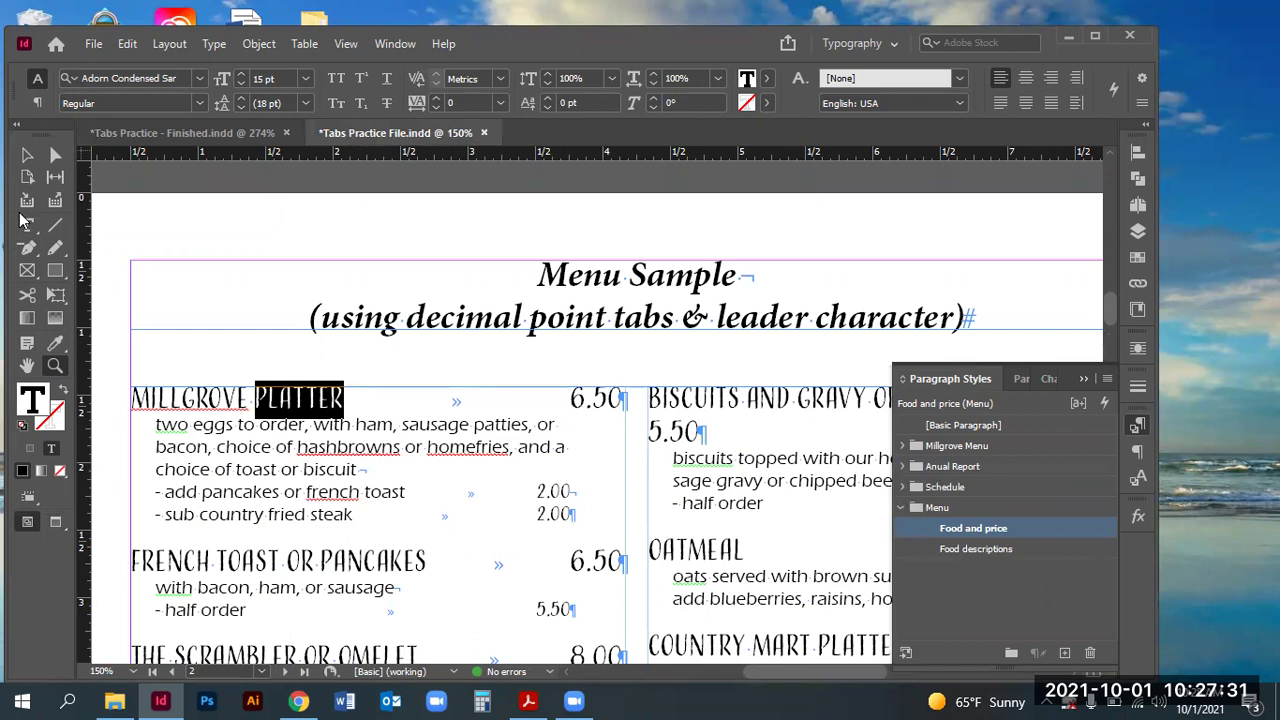
{"action": "left_click", "coordinate": [345, 400]}
{"action": "left_click", "coordinate": [27, 225]}
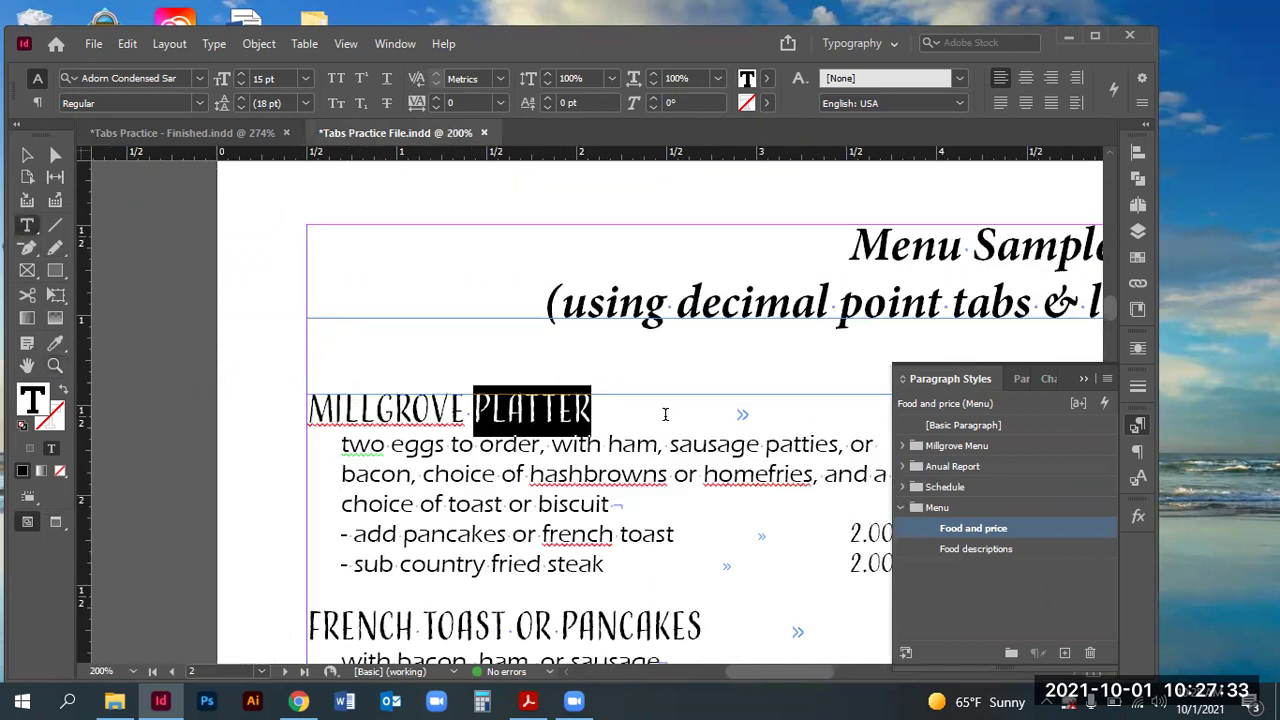
{"action": "left_click", "coordinate": [699, 416]}
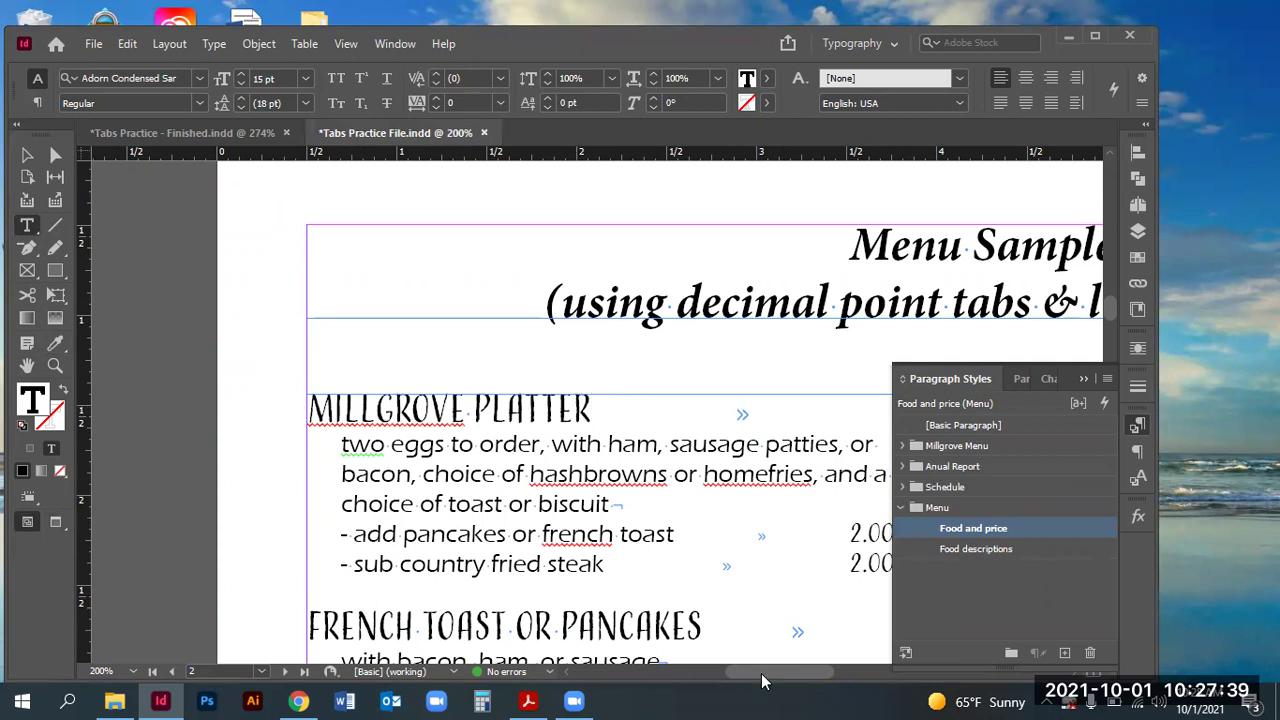
{"action": "left_click_drag", "start_coordinate": [768, 671], "coordinate": [780, 671]}
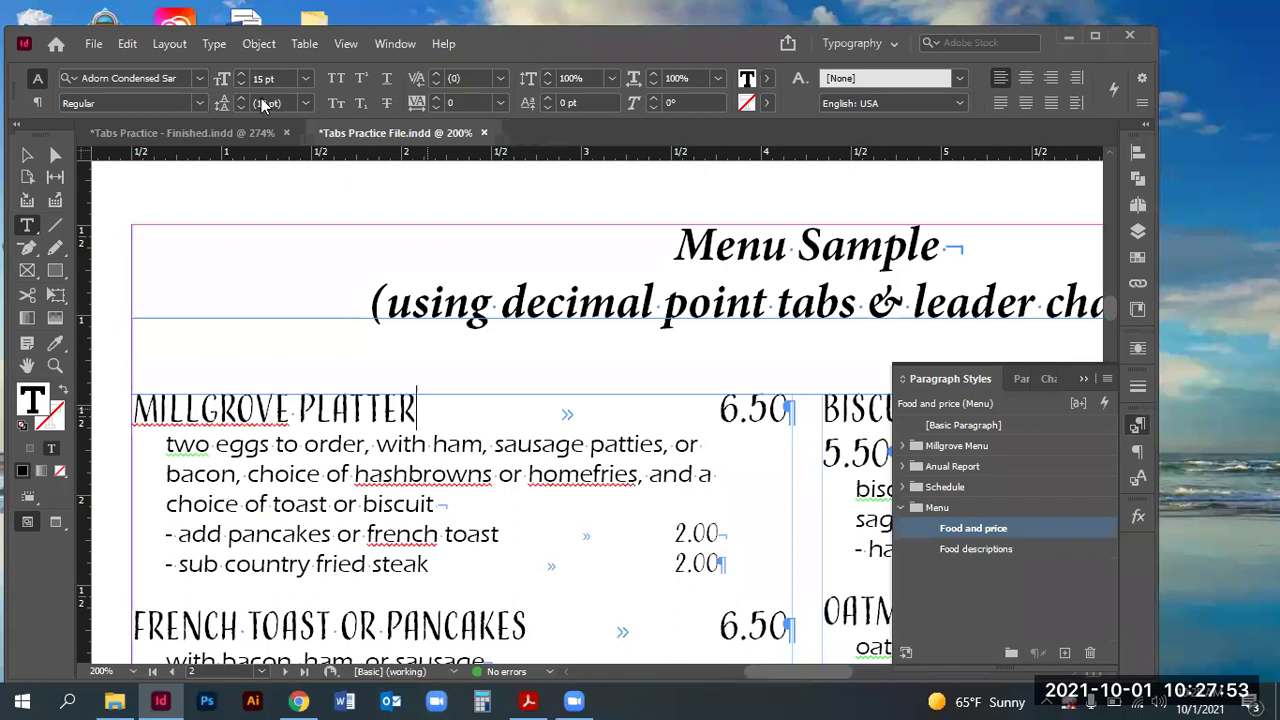
Step: View the glyph alternates for the first T of Platter, returning the text cursor to the end of the word
{"action": "left_click", "coordinate": [215, 44]}
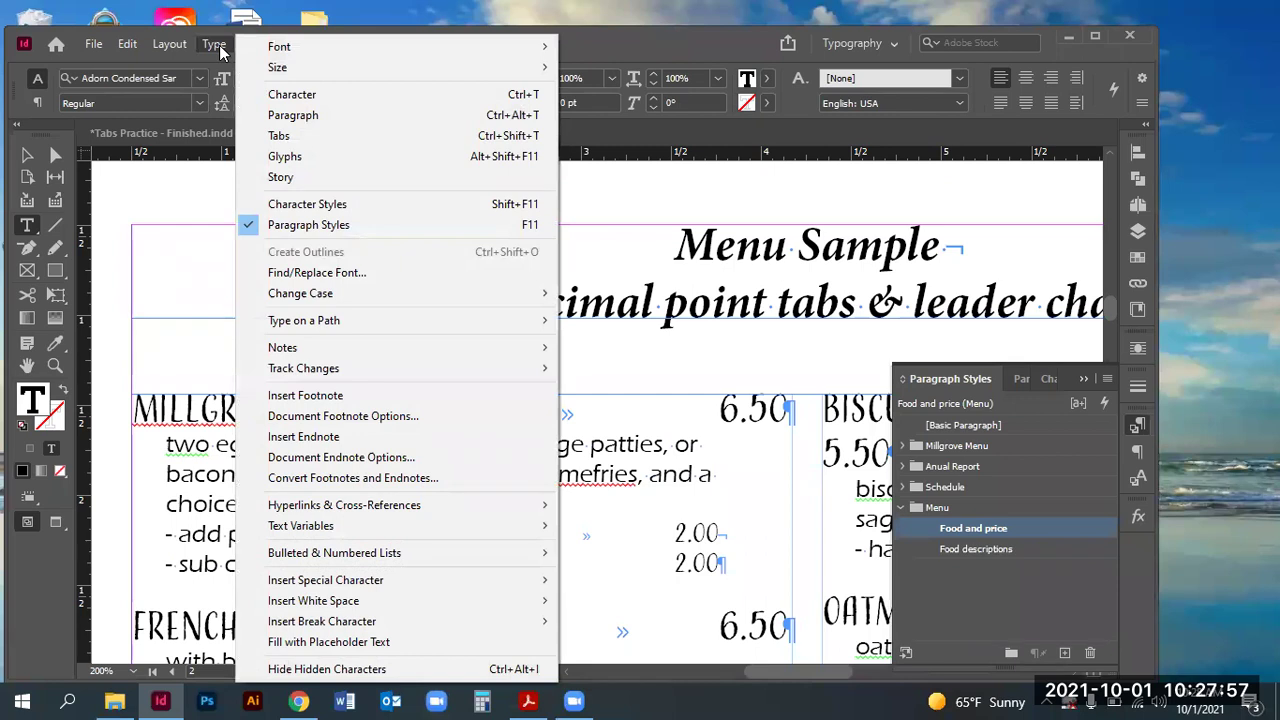
{"action": "left_click", "coordinate": [308, 167]}
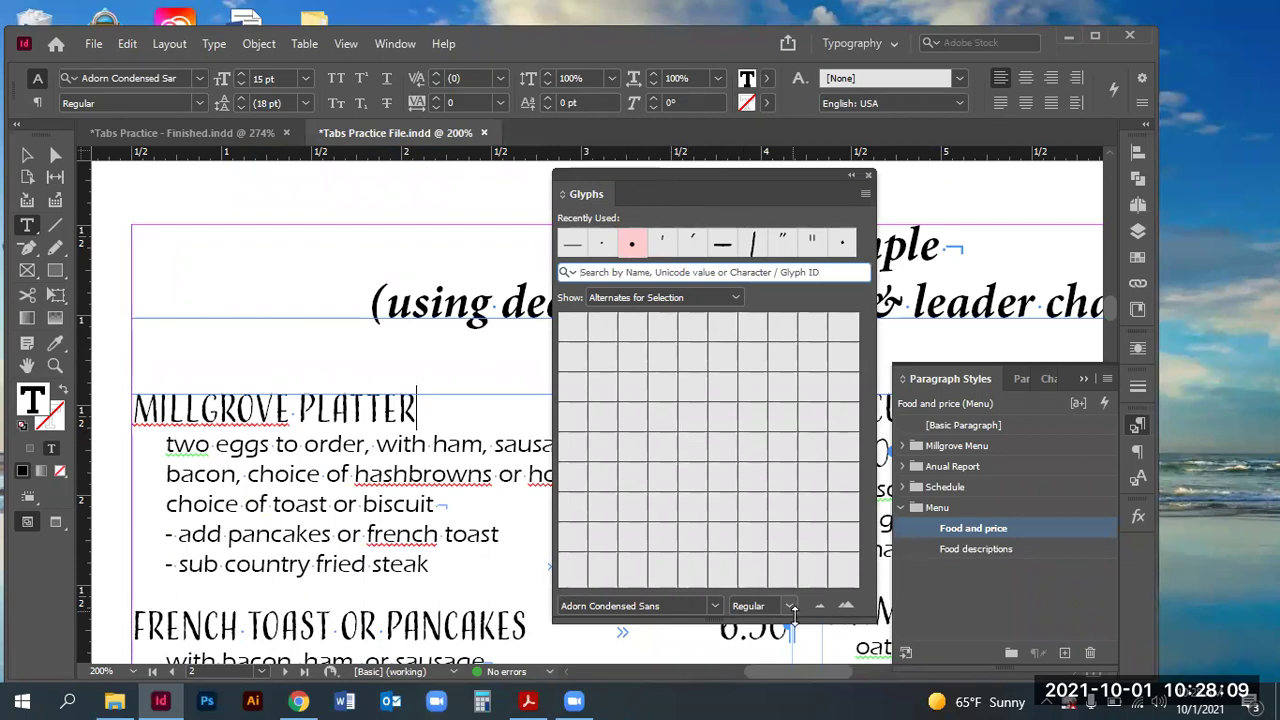
{"action": "left_click_drag", "start_coordinate": [348, 410], "coordinate": [368, 410]}
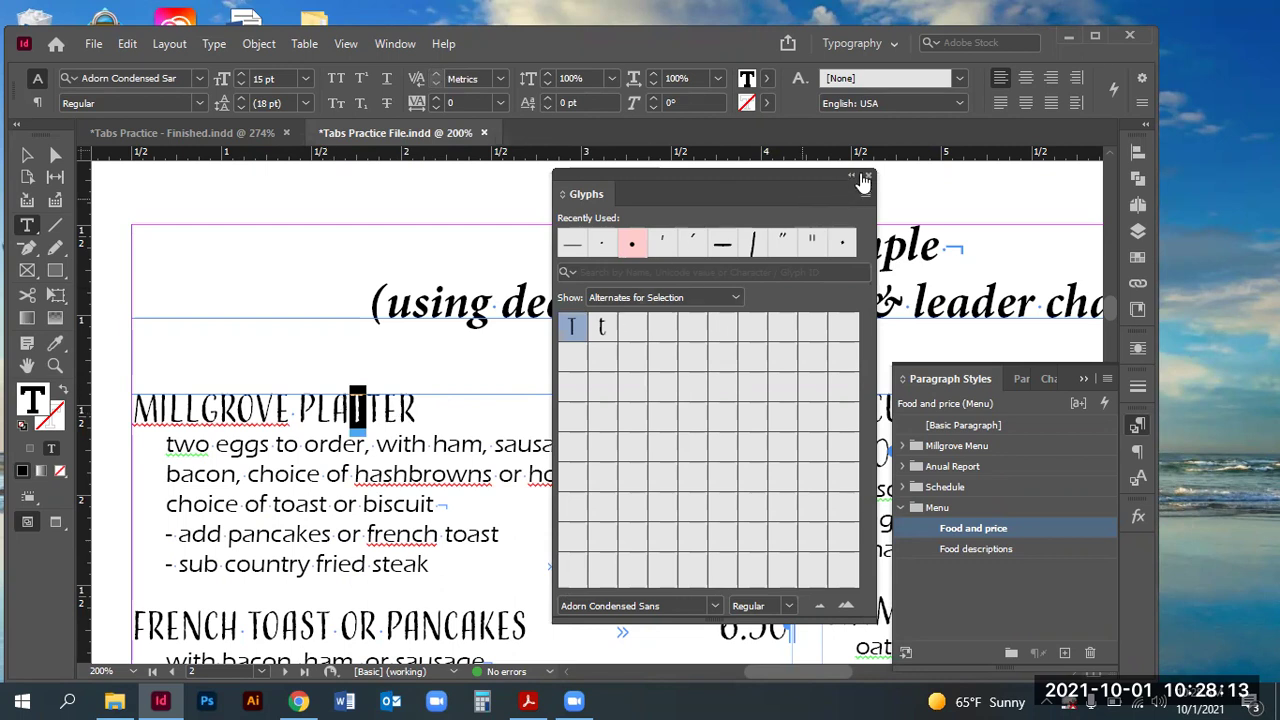
{"action": "key", "text": "End"}
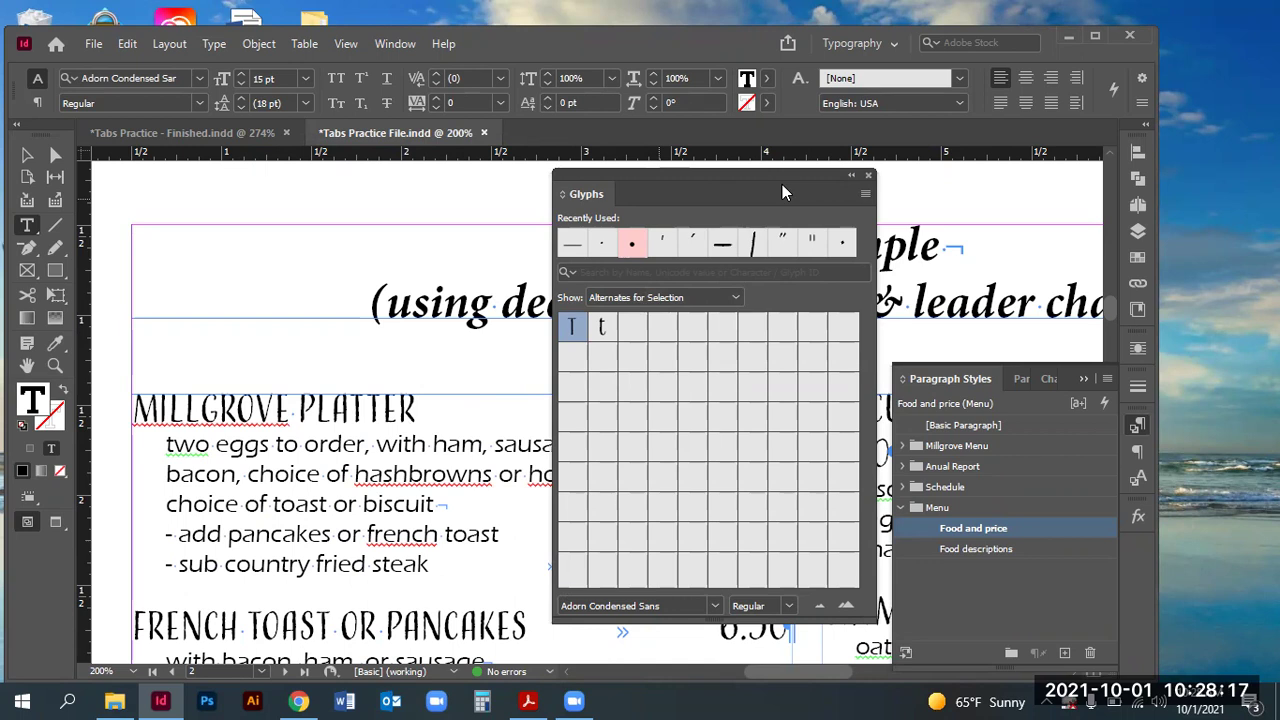
{"action": "left_click", "coordinate": [868, 176]}
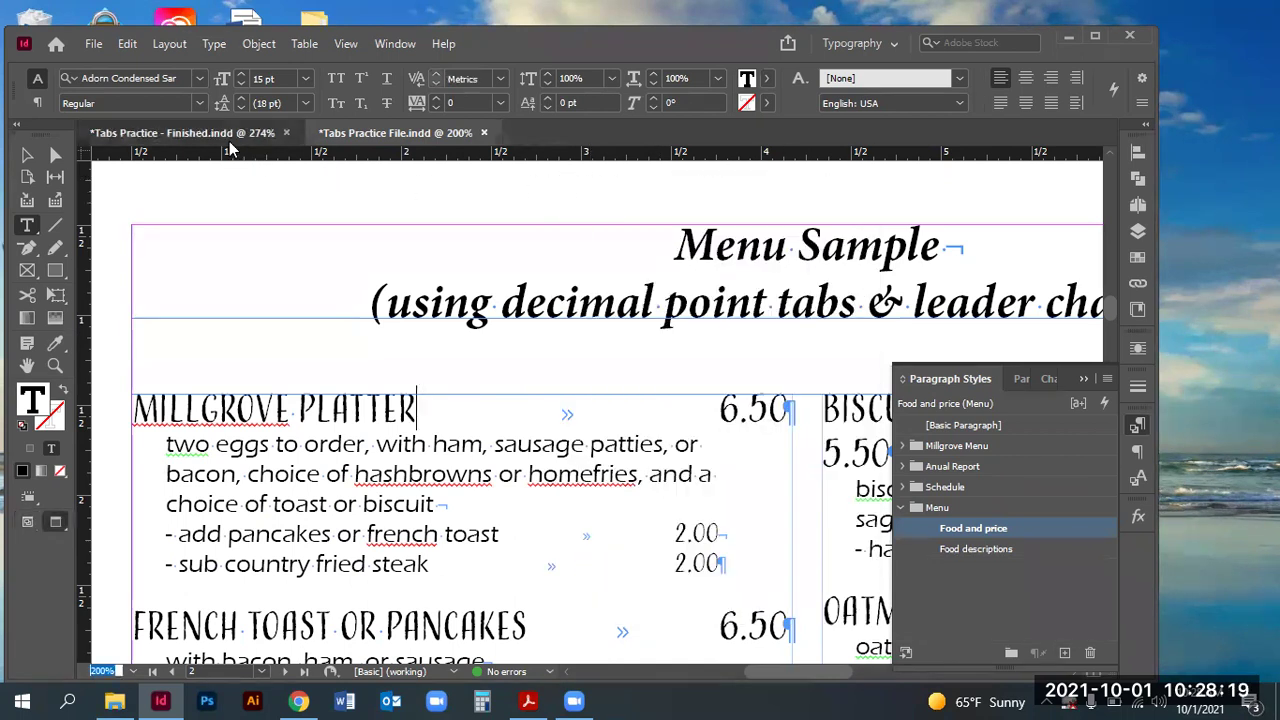
Step: Switch to Tabs Practice - Finished and view the glyph alternates for the letters AT in Platter
{"action": "left_click", "coordinate": [228, 141]}
{"action": "left_click_drag", "start_coordinate": [422, 358], "coordinate": [470, 360]}
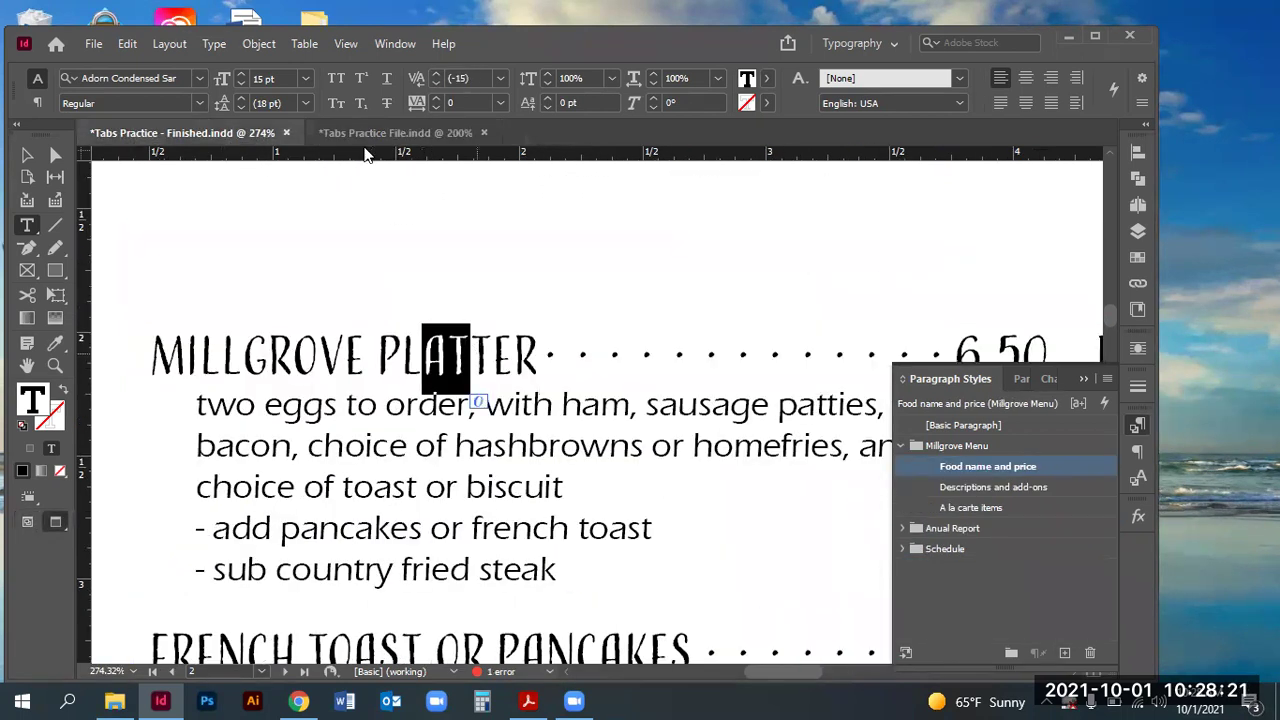
{"action": "left_click", "coordinate": [219, 45]}
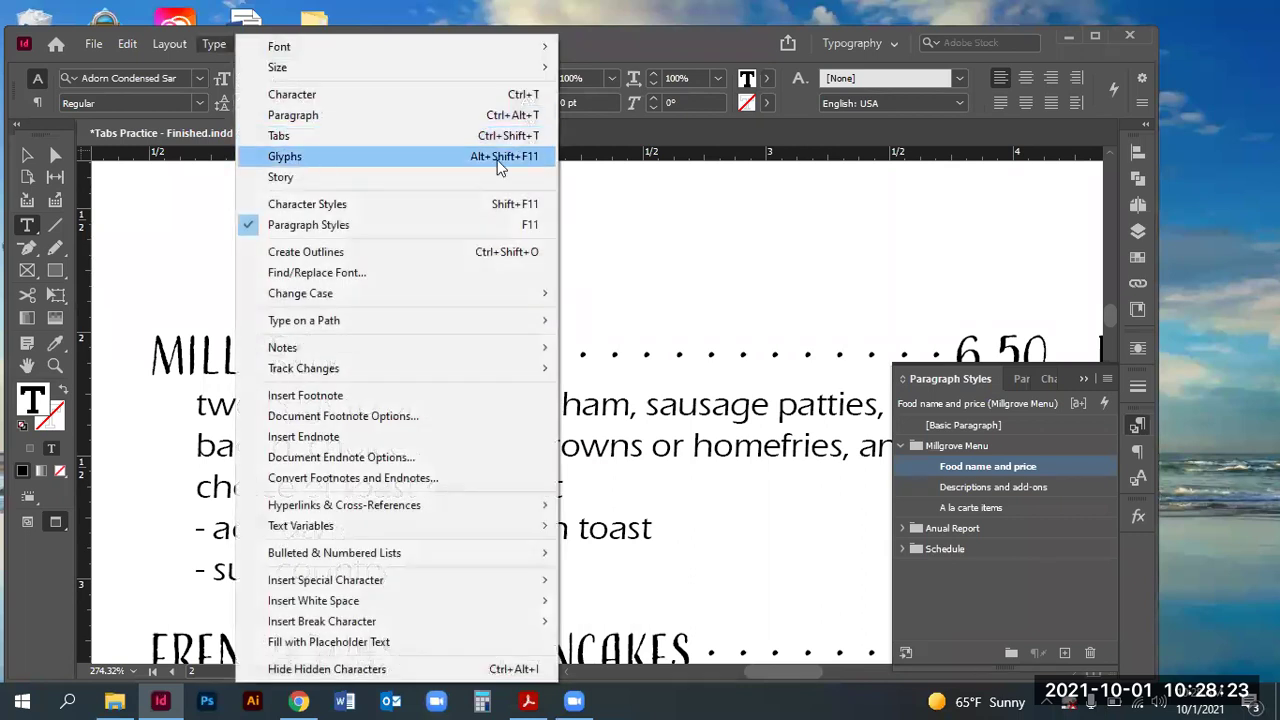
{"action": "left_click", "coordinate": [300, 157]}
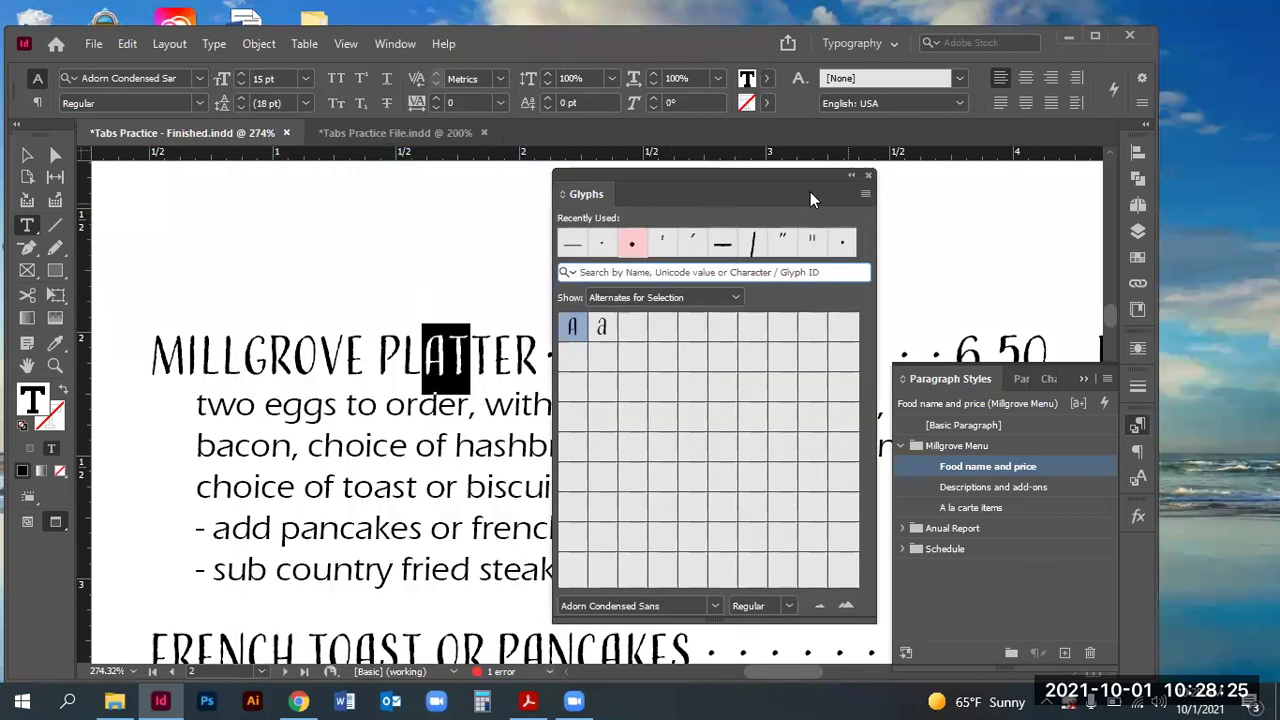
{"action": "left_click", "coordinate": [867, 176]}
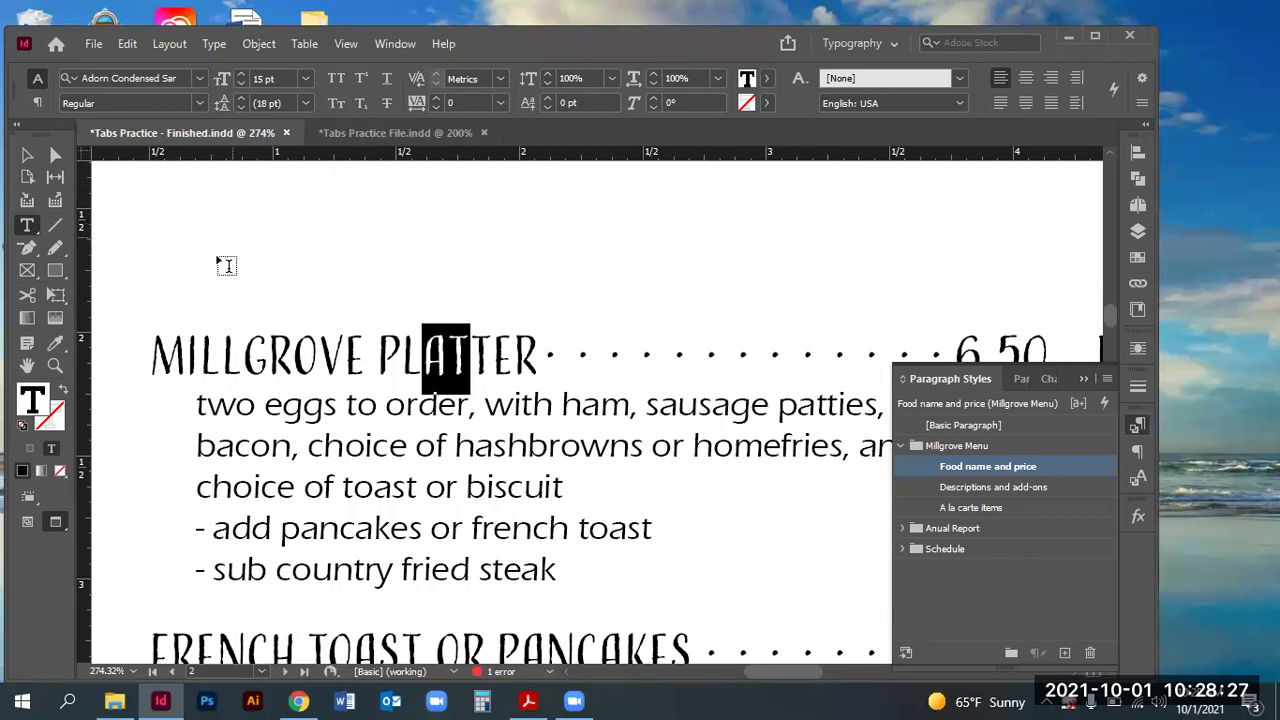
Step: Return to Tabs Practice File and show the glyphs of the entire Adorn Condensed Sans font
{"action": "key", "text": "ctrl+Tab"}
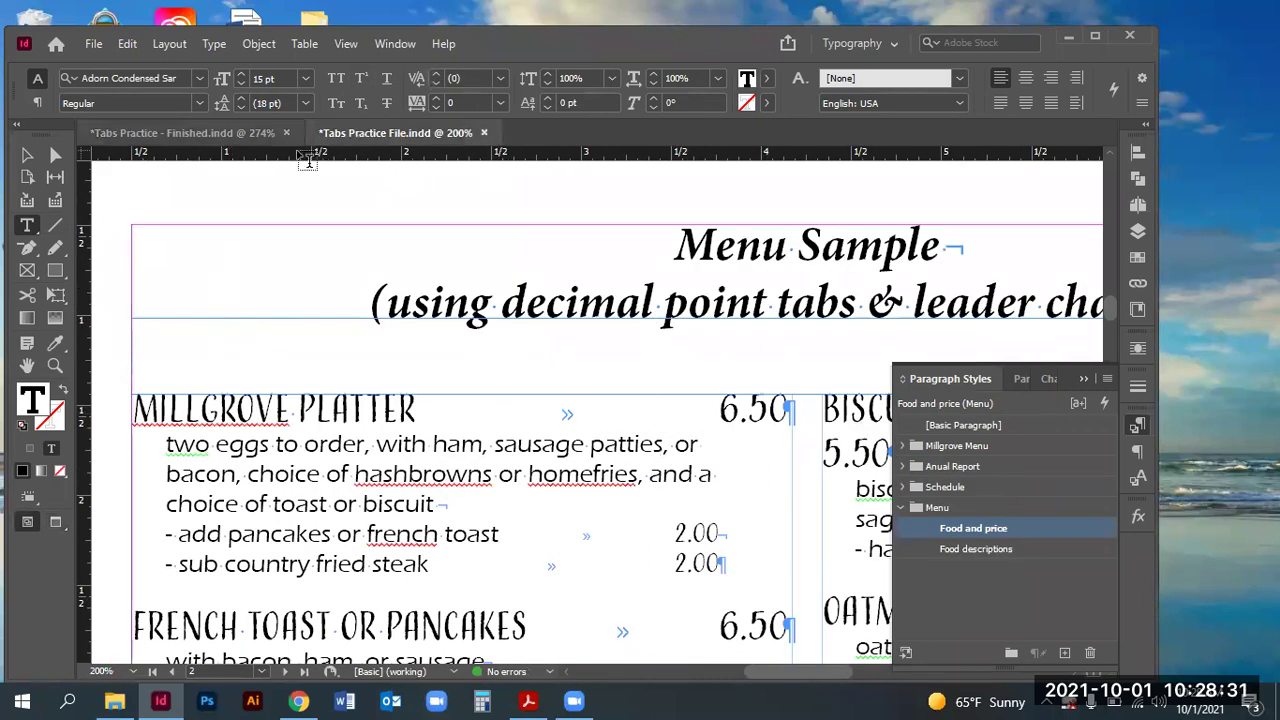
{"action": "scroll", "coordinate": [409, 337], "scroll_direction": "down", "scroll_amount": 2}
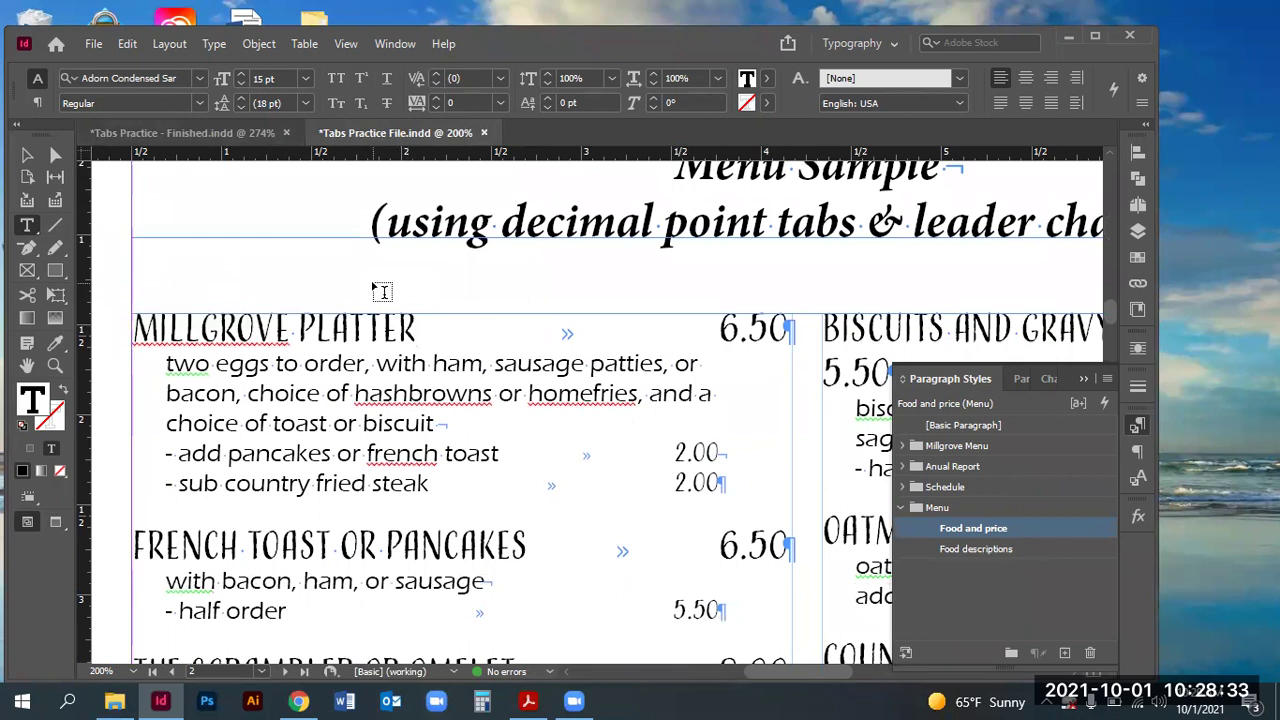
{"action": "left_click", "coordinate": [213, 44]}
{"action": "left_click", "coordinate": [285, 157]}
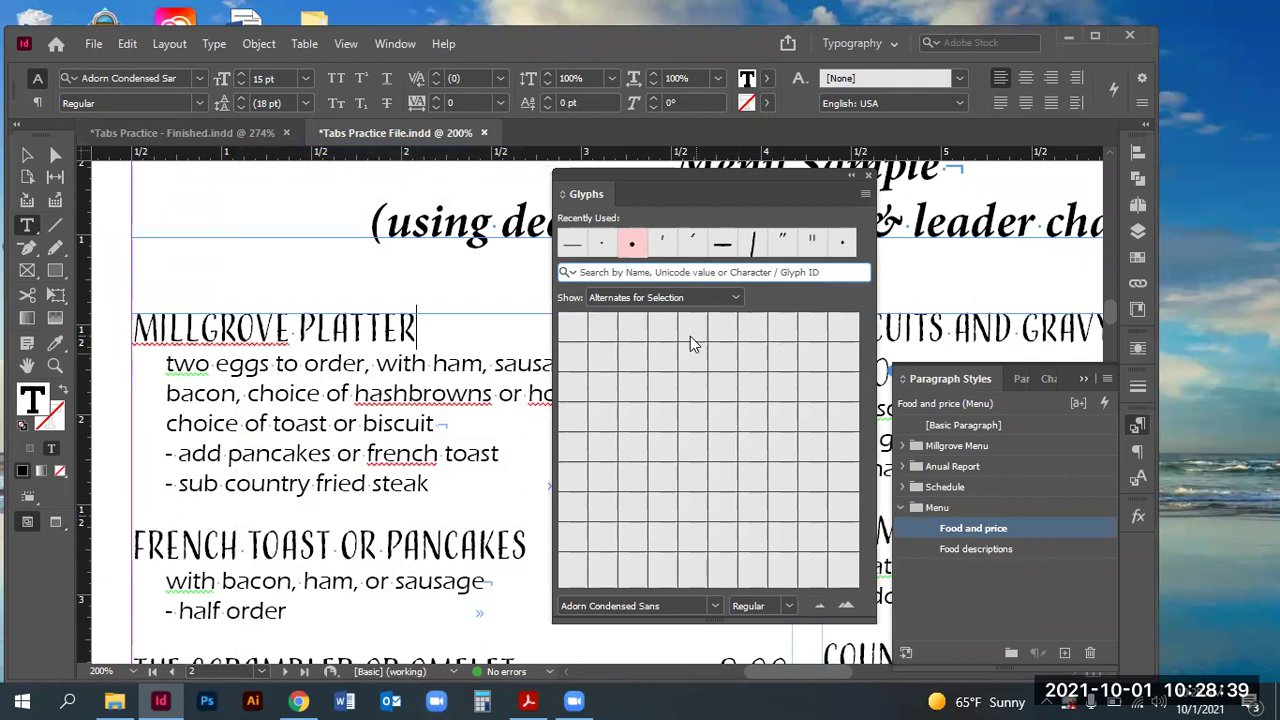
{"action": "left_click", "coordinate": [703, 298]}
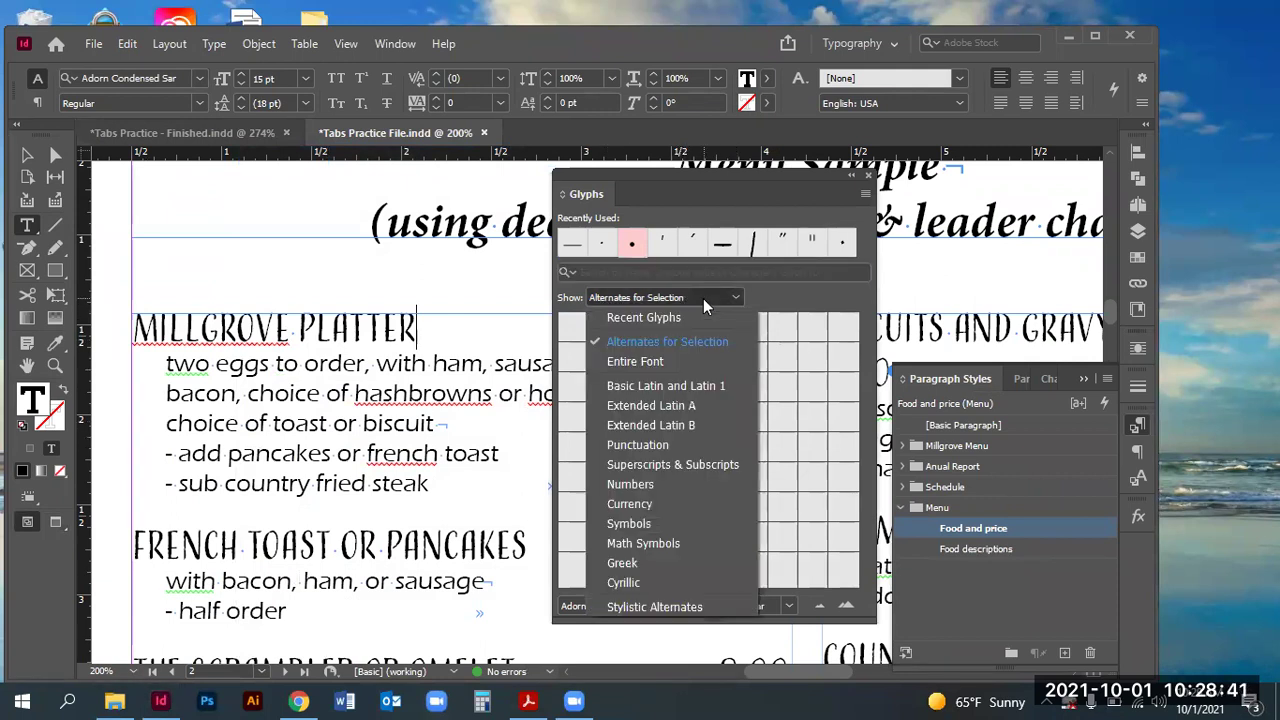
{"action": "left_click", "coordinate": [645, 362]}
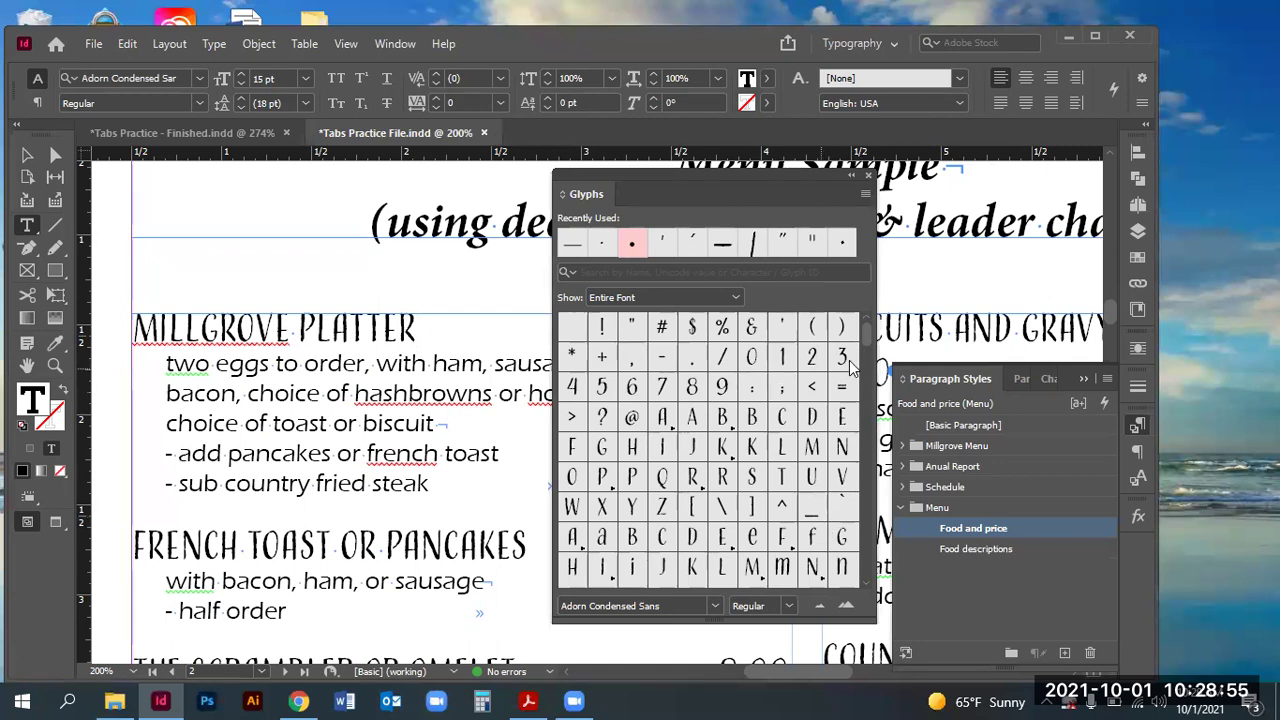
Step: Find the small centred bullet among the font's glyphs and insert it directly after Platter in the Millgrove Platter heading
{"action": "scroll", "coordinate": [870, 560], "scroll_direction": "down", "scroll_amount": 2}
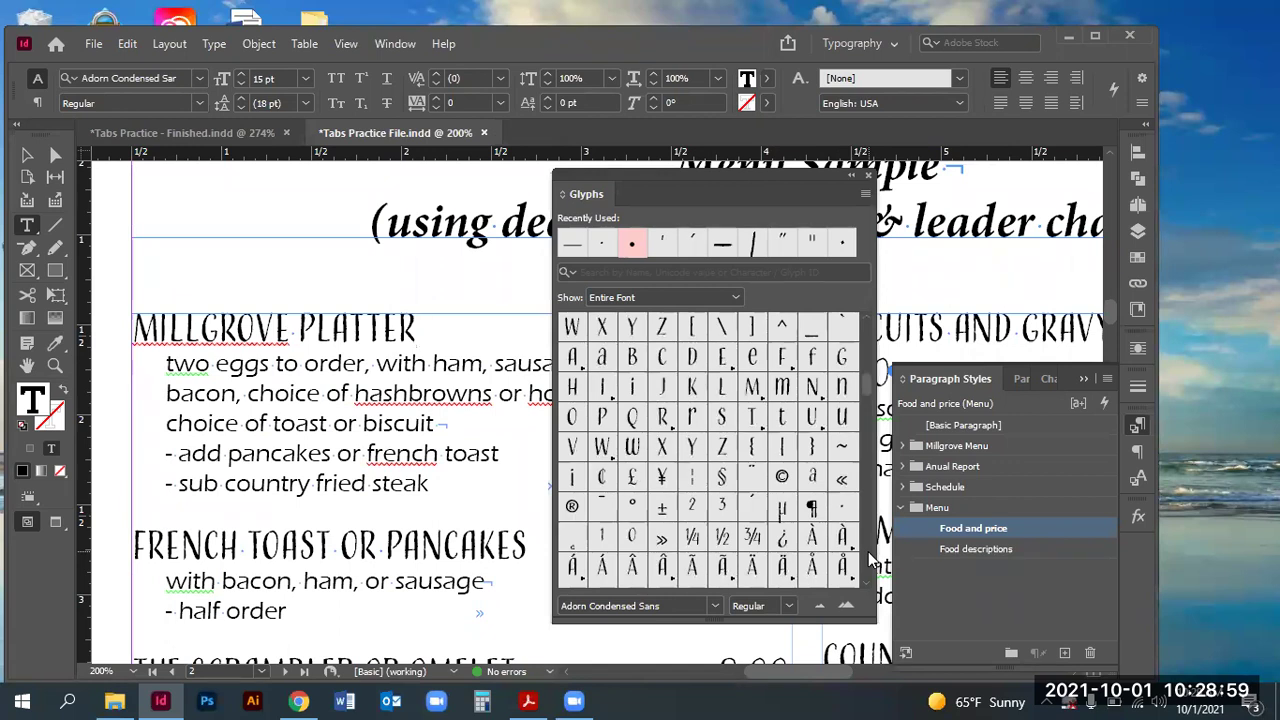
{"action": "scroll", "coordinate": [870, 562], "scroll_direction": "down", "scroll_amount": 2}
{"action": "scroll", "coordinate": [870, 562], "scroll_direction": "down", "scroll_amount": 5}
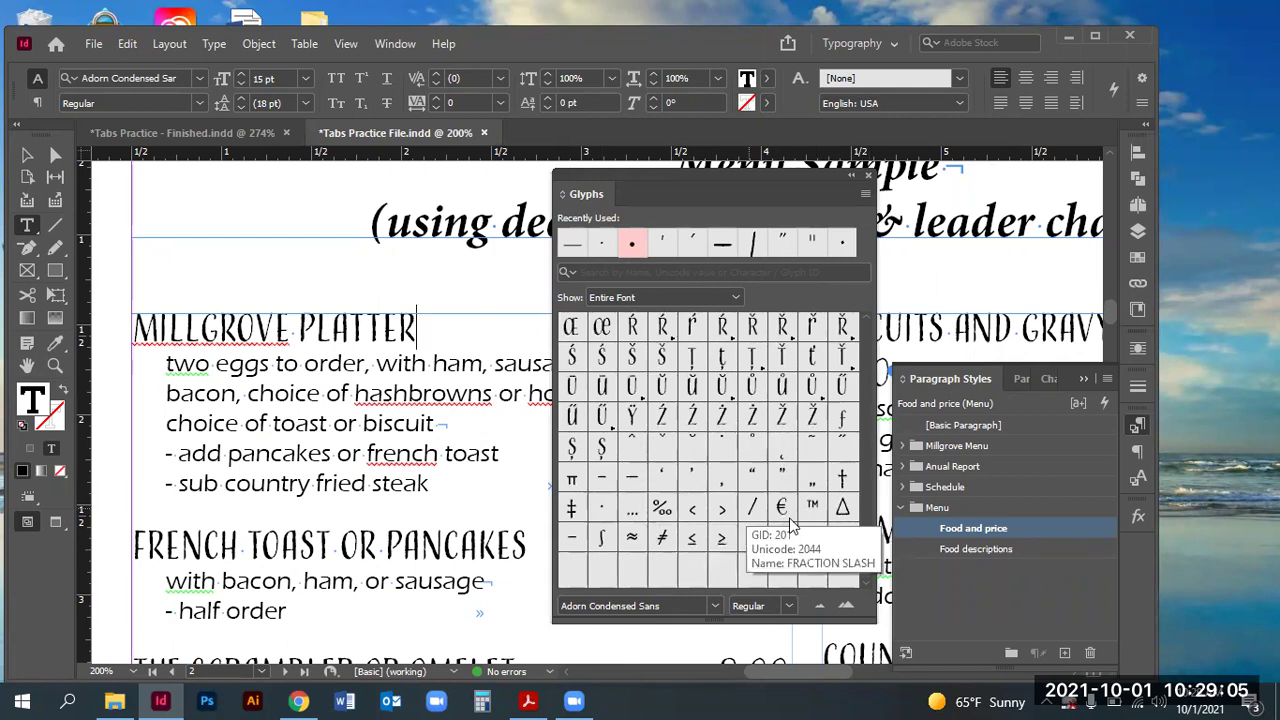
{"action": "left_click_drag", "start_coordinate": [868, 572], "coordinate": [872, 330]}
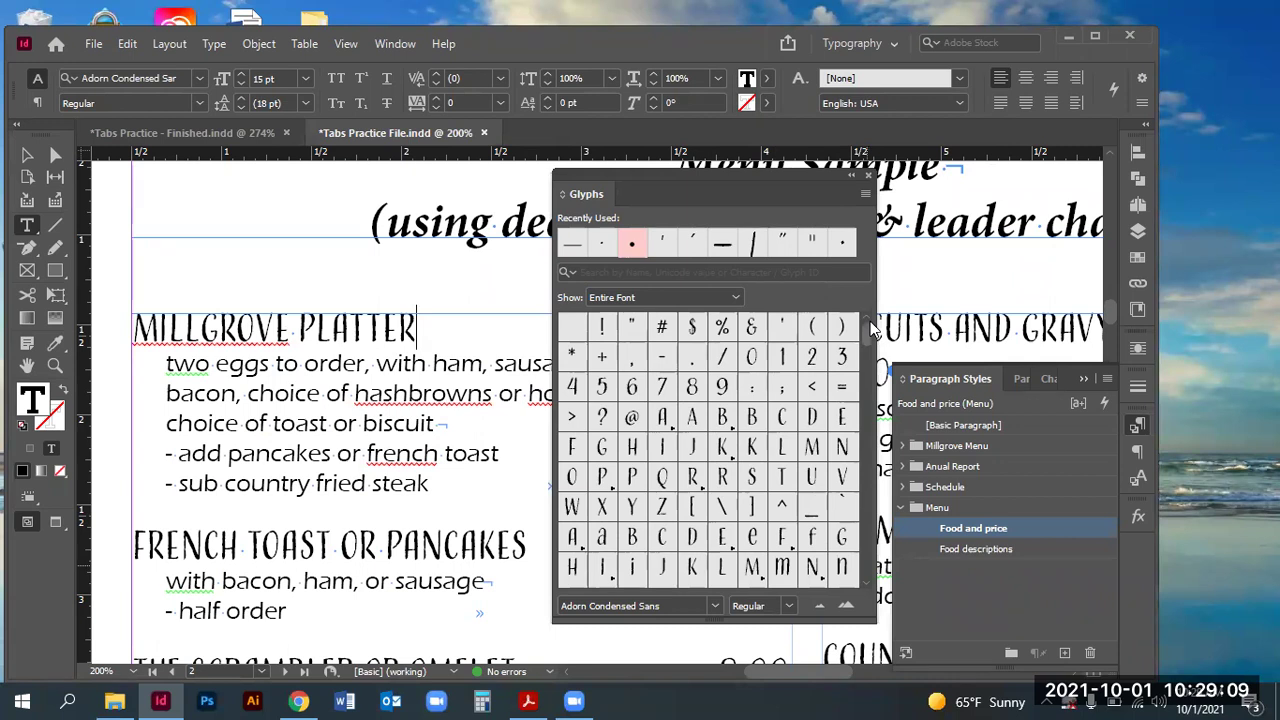
{"action": "left_click_drag", "start_coordinate": [871, 345], "coordinate": [871, 428]}
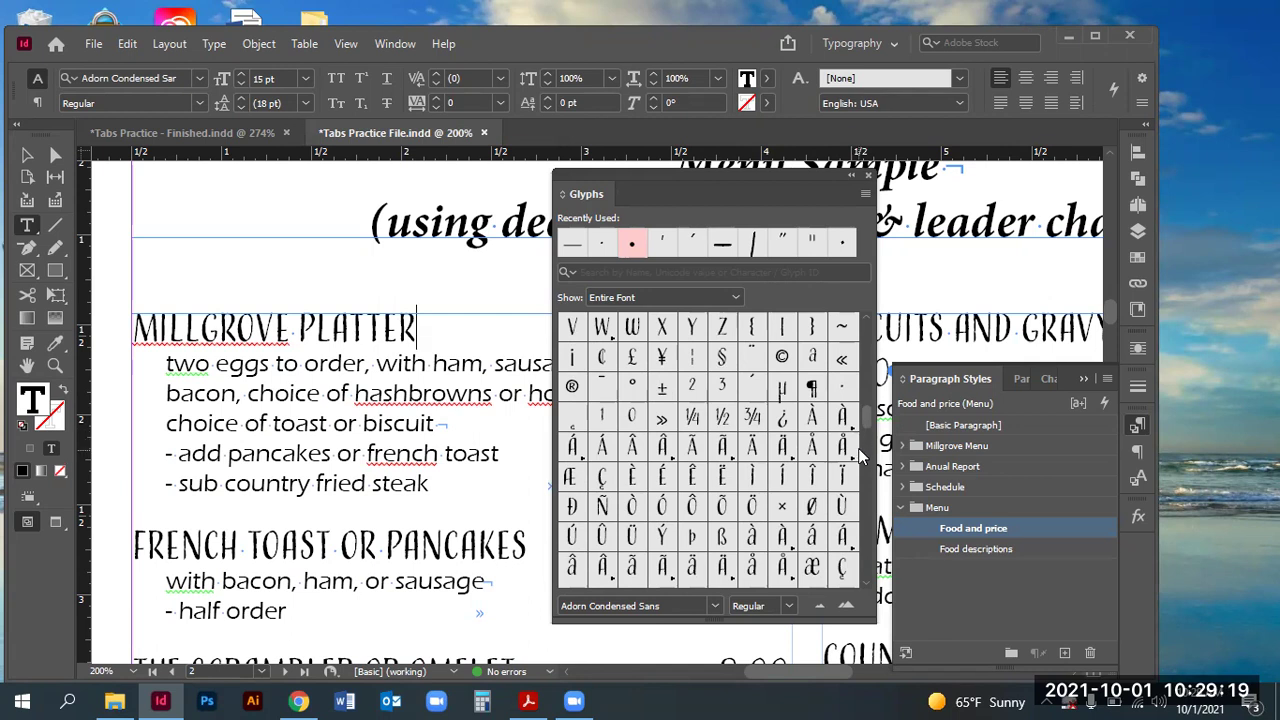
{"action": "left_click_drag", "start_coordinate": [865, 430], "coordinate": [872, 590]}
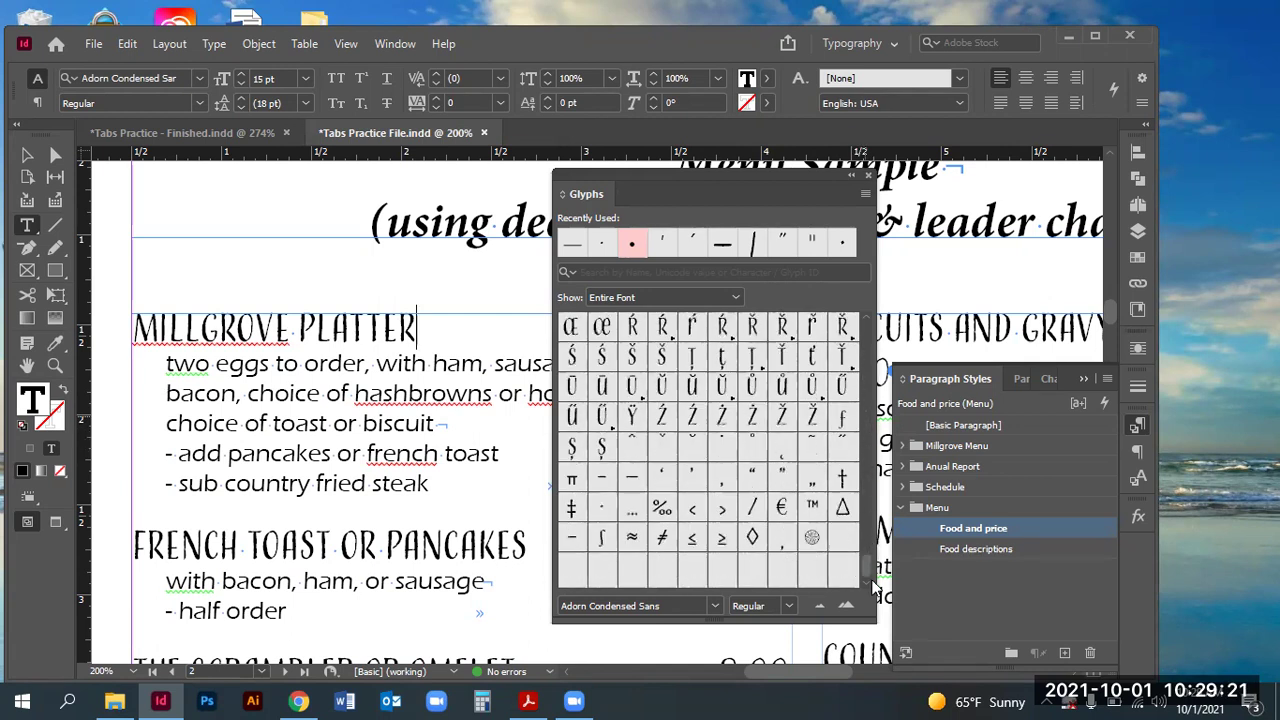
{"action": "left_click", "coordinate": [603, 512]}
{"action": "double_click", "coordinate": [603, 512]}
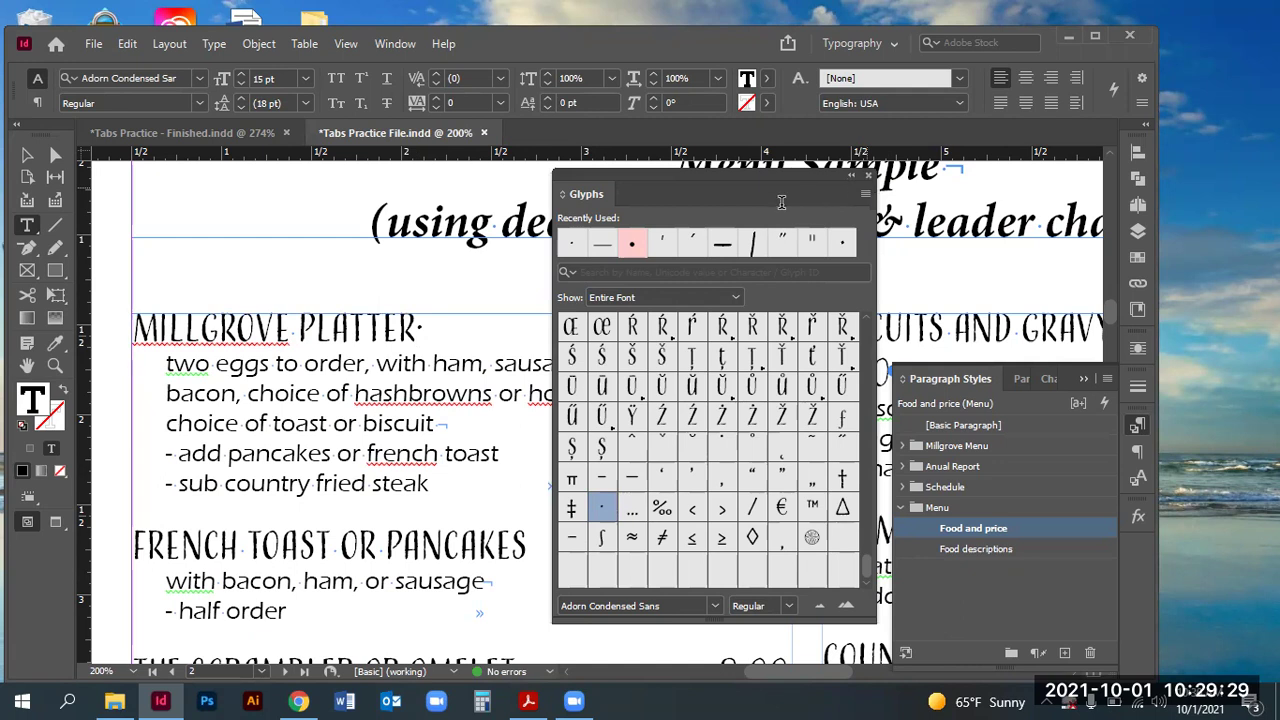
{"action": "left_click", "coordinate": [868, 176]}
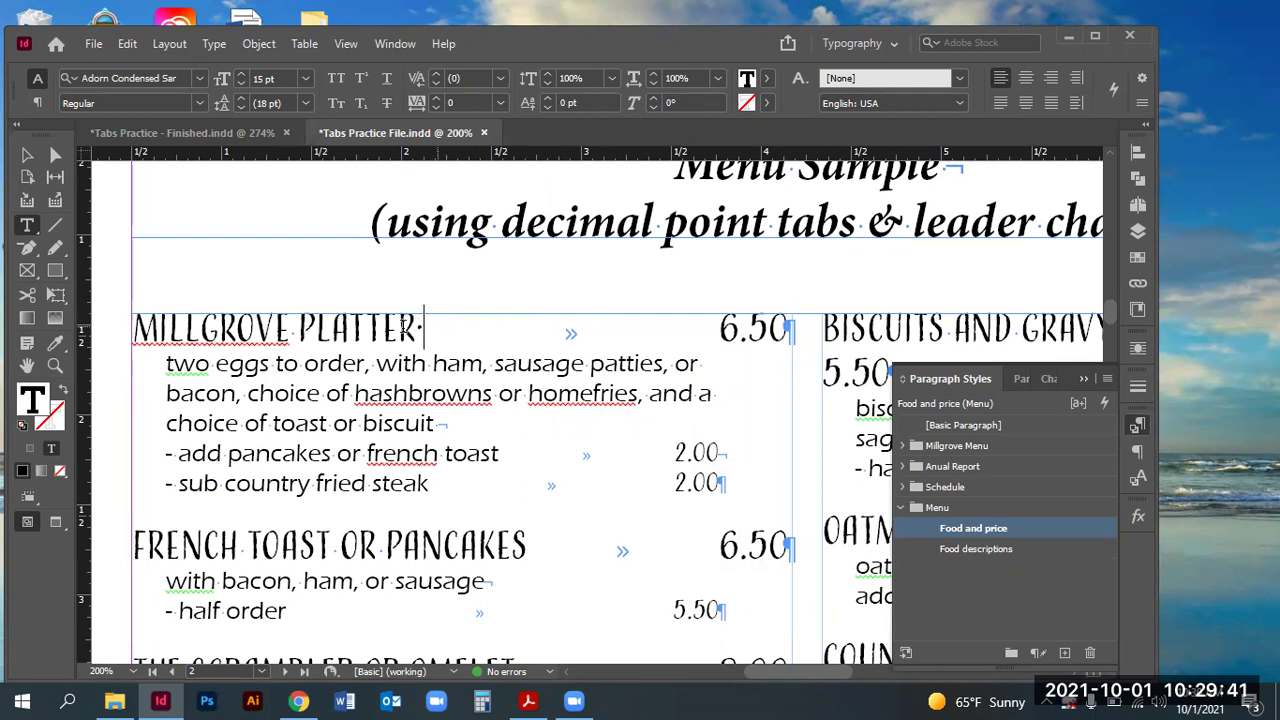
Step: Select the inserted bullet after Platter and cut it to the clipboard
{"action": "key", "text": "shift+Right"}
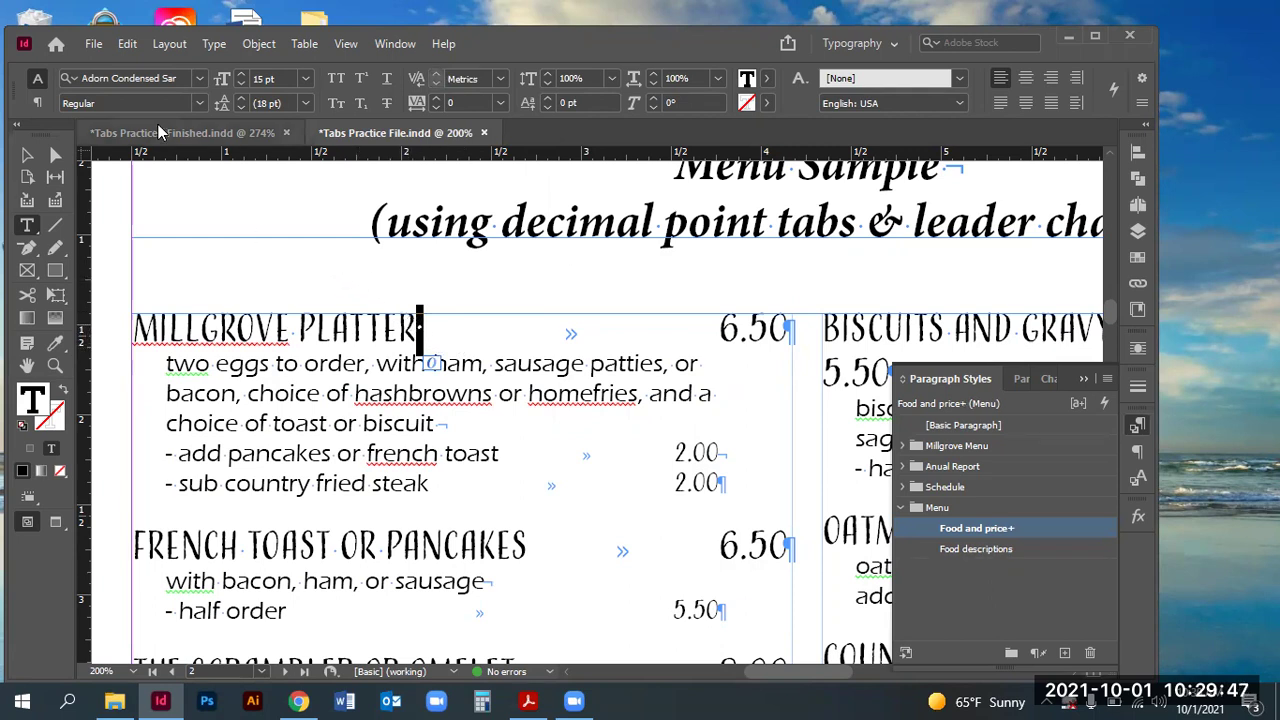
{"action": "left_click", "coordinate": [127, 43]}
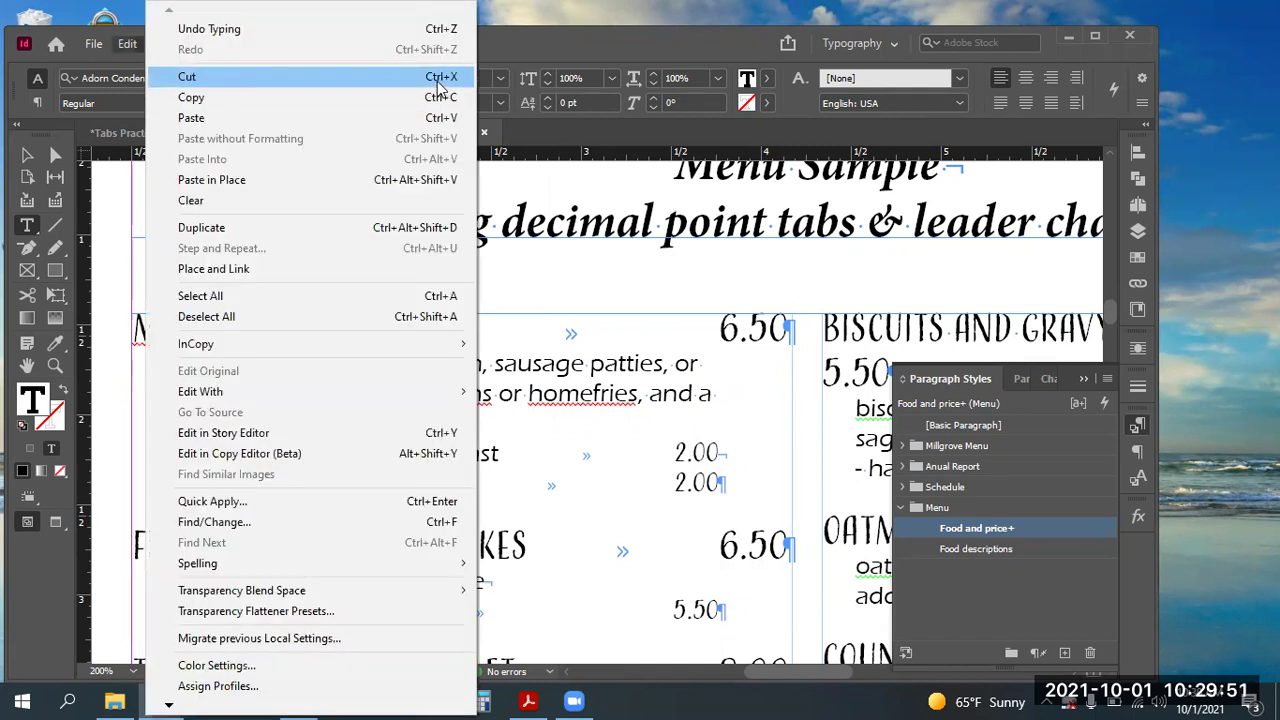
{"action": "left_click", "coordinate": [481, 170]}
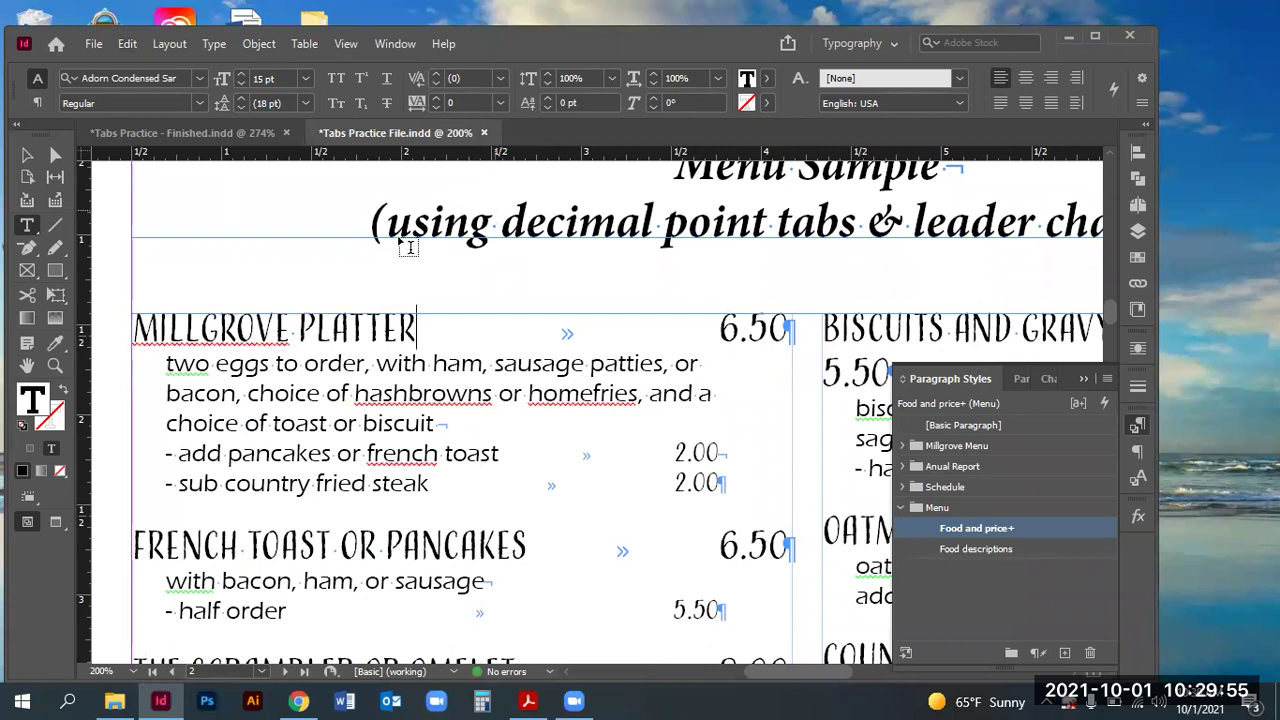
Step: Add the copied bullet, with a space on each side, as leader for the 3.375 in decimal tab in the Food and price paragraph style
{"action": "double_click", "coordinate": [385, 324]}
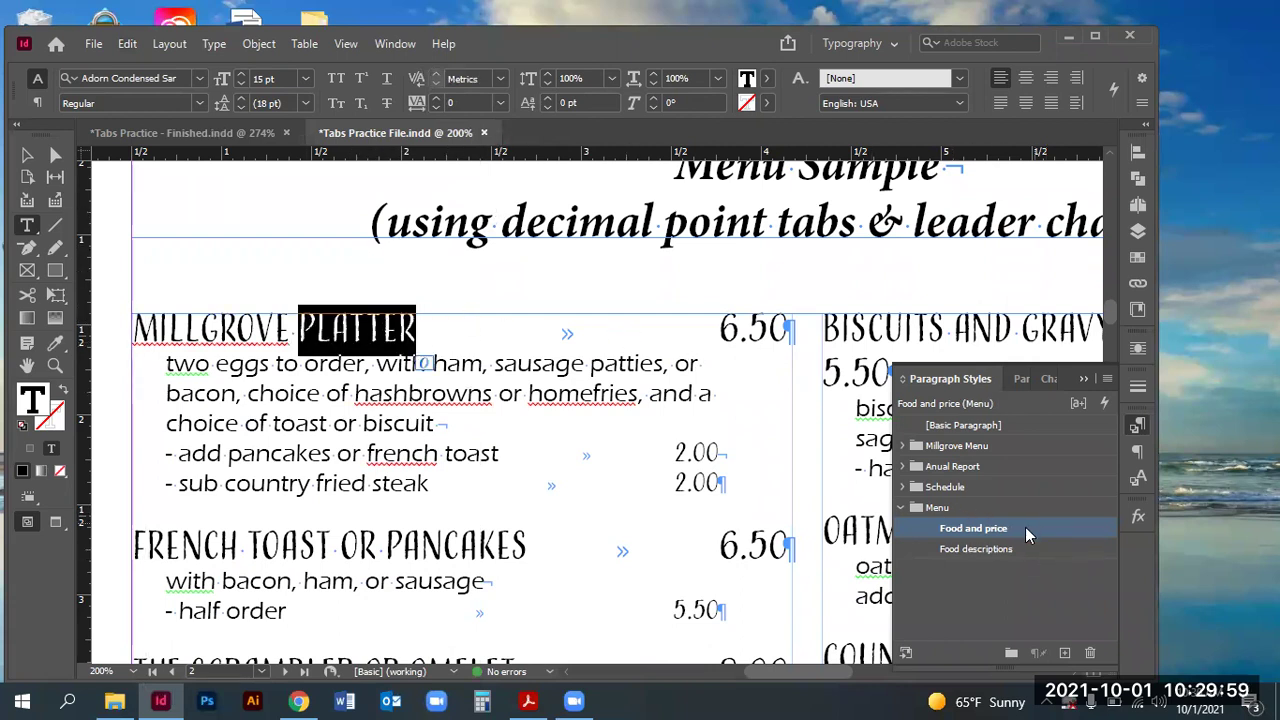
{"action": "double_click", "coordinate": [1022, 529]}
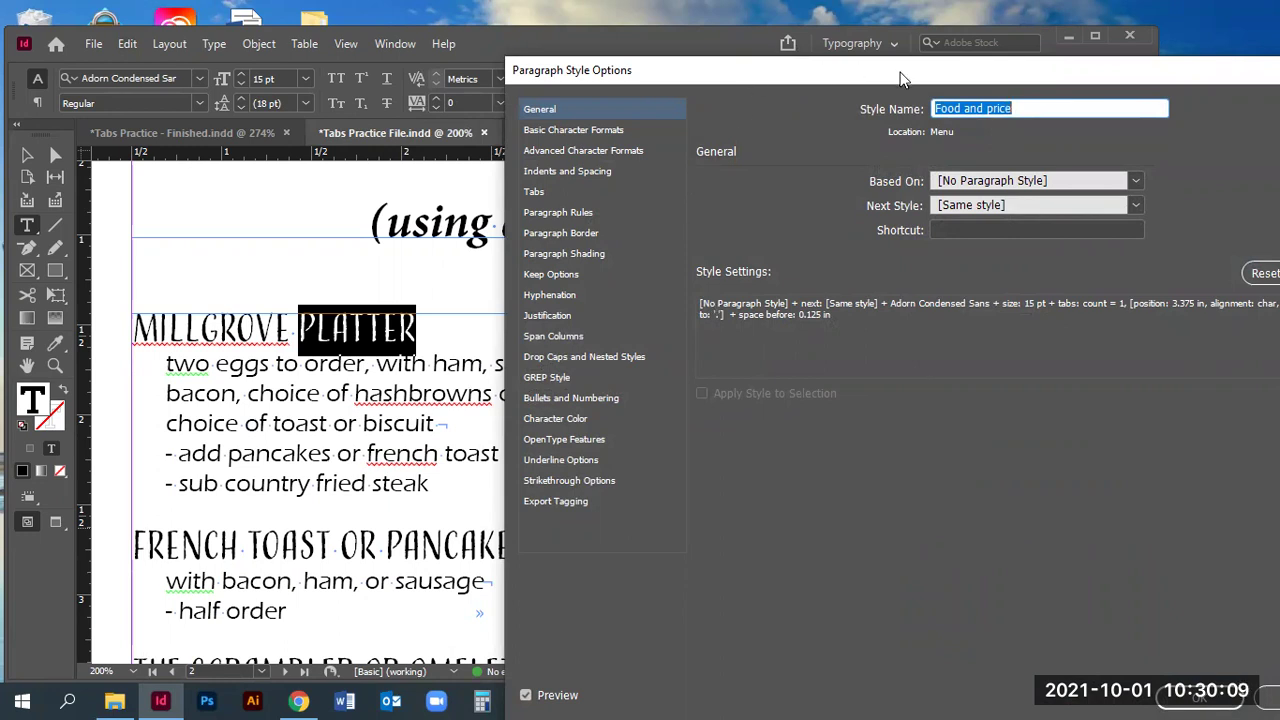
{"action": "left_click_drag", "start_coordinate": [900, 78], "coordinate": [796, 379]}
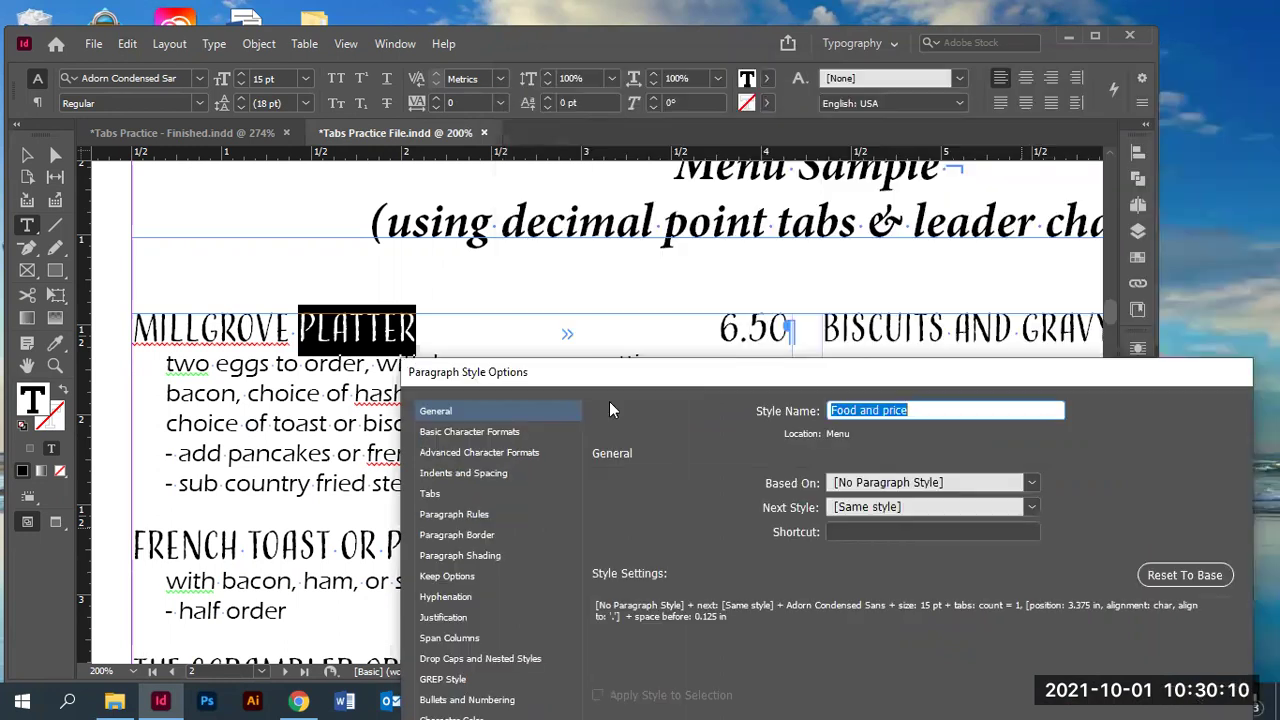
{"action": "left_click", "coordinate": [438, 496]}
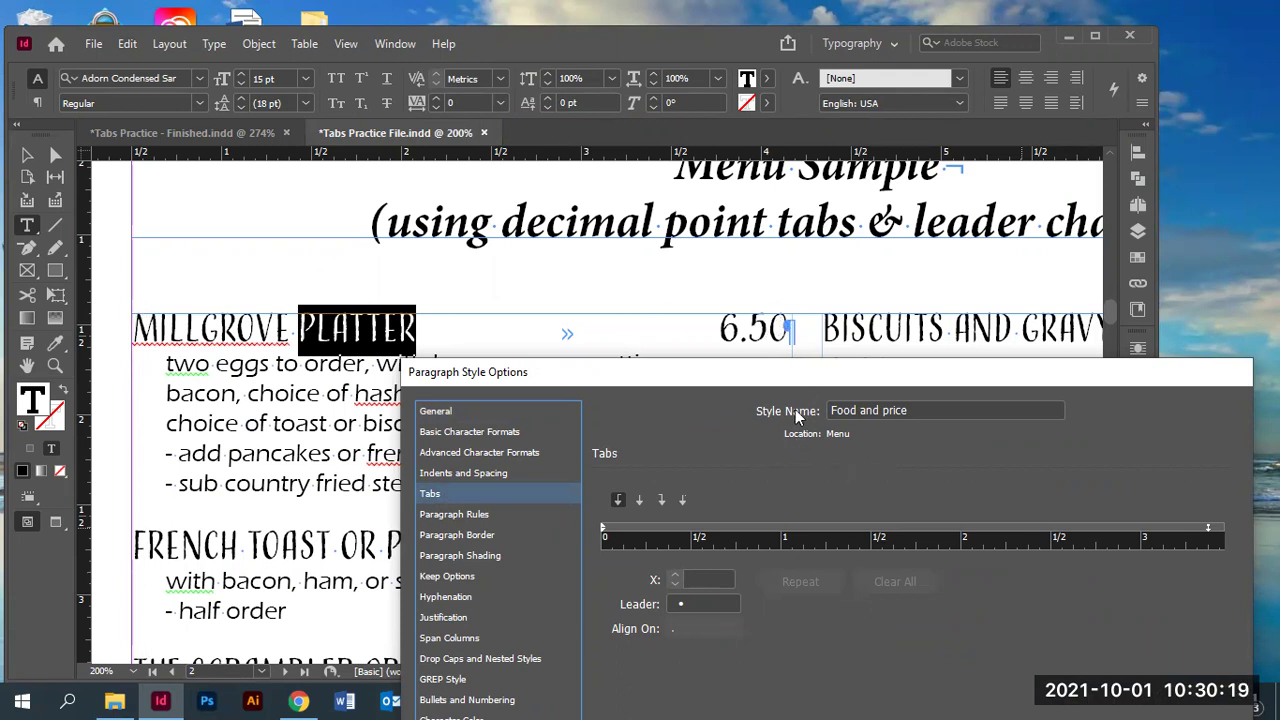
{"action": "left_click_drag", "start_coordinate": [819, 373], "coordinate": [568, 385]}
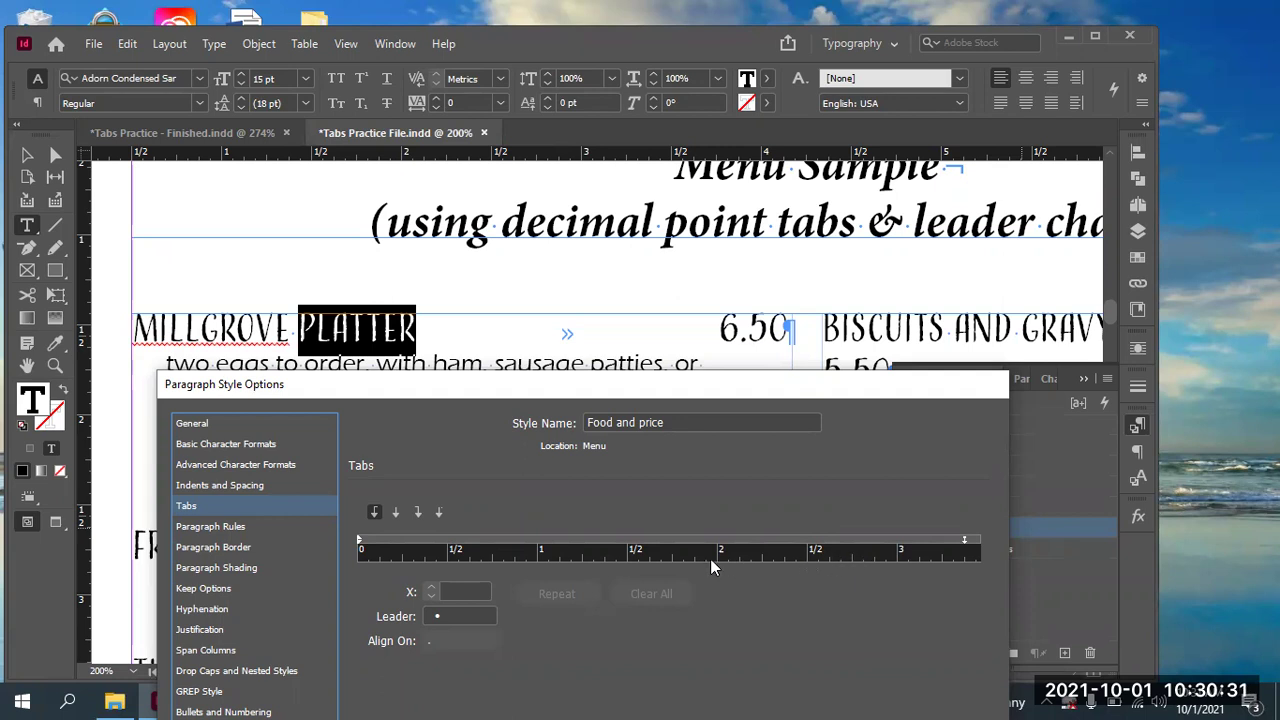
{"action": "left_click_drag", "start_coordinate": [885, 553], "coordinate": [845, 545]}
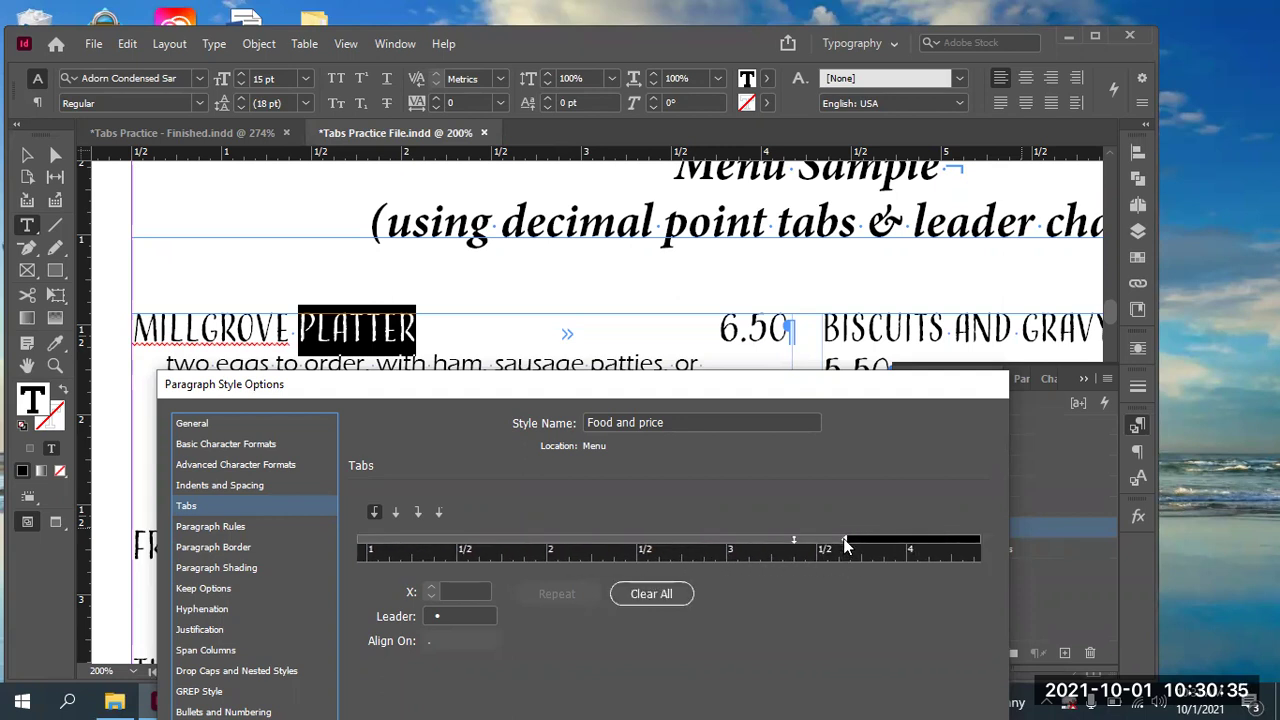
{"action": "left_click", "coordinate": [793, 540]}
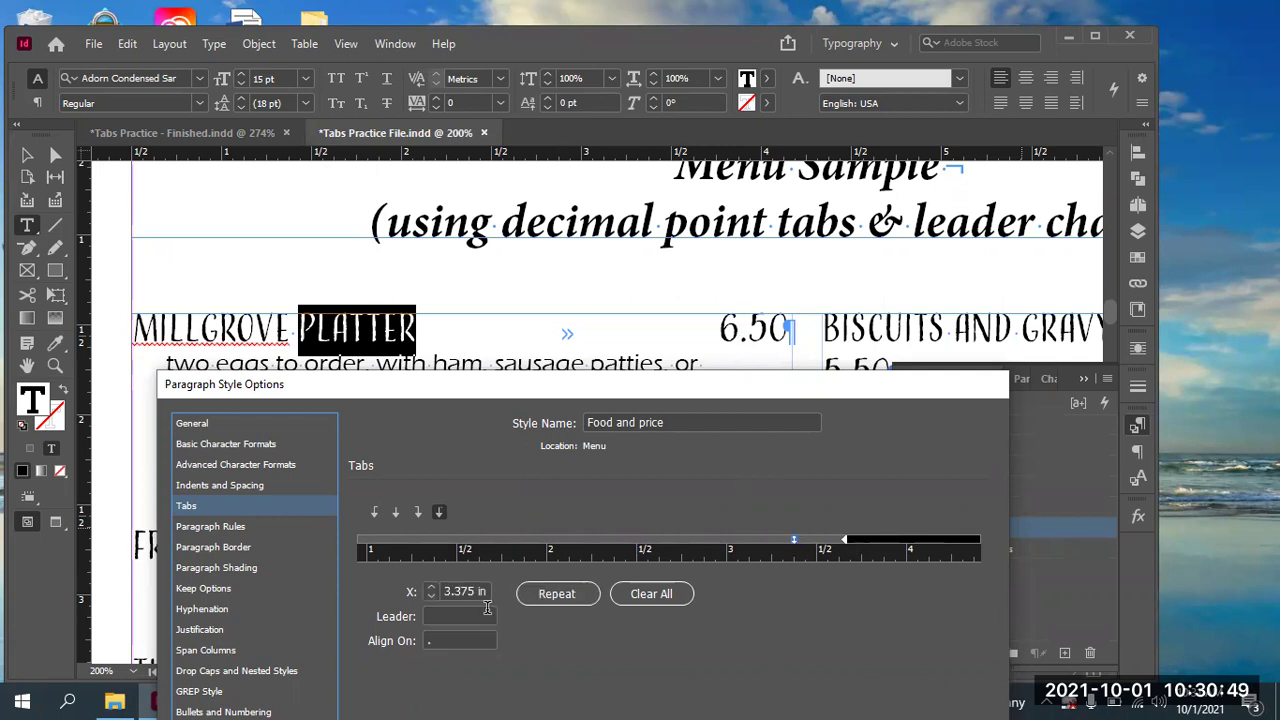
{"action": "left_click", "coordinate": [444, 619]}
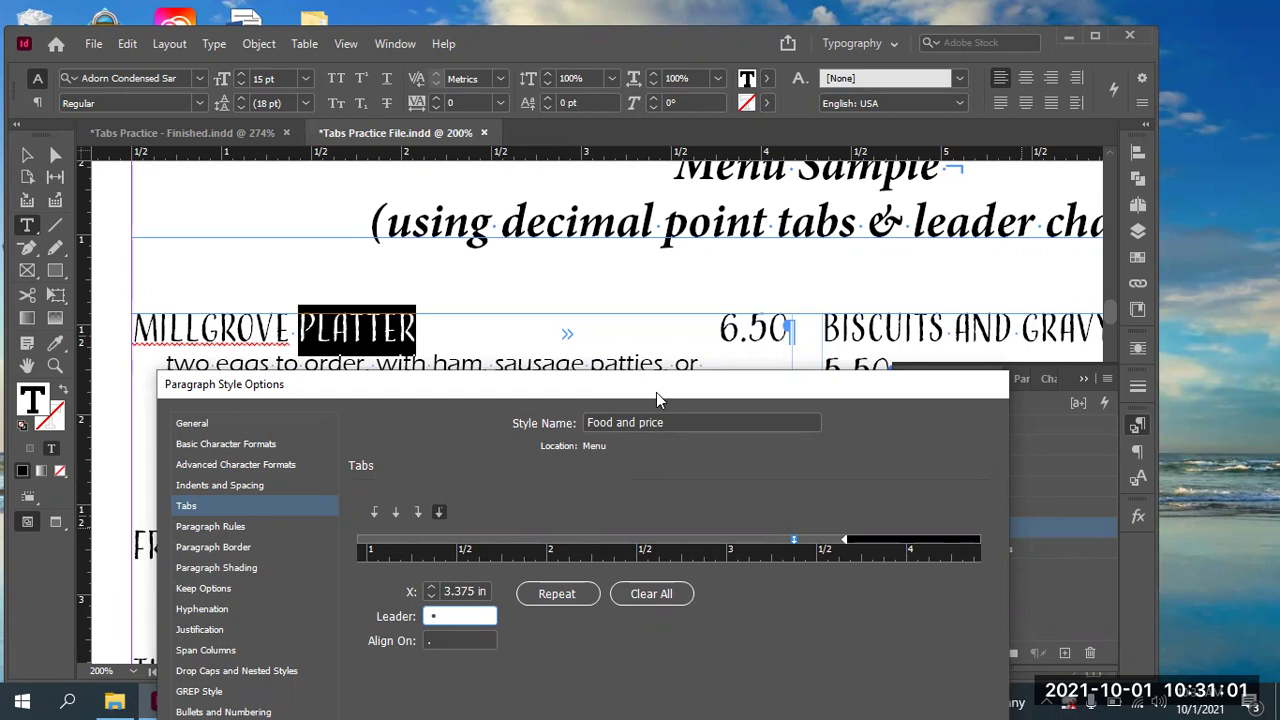
{"action": "key", "text": "Tab"}
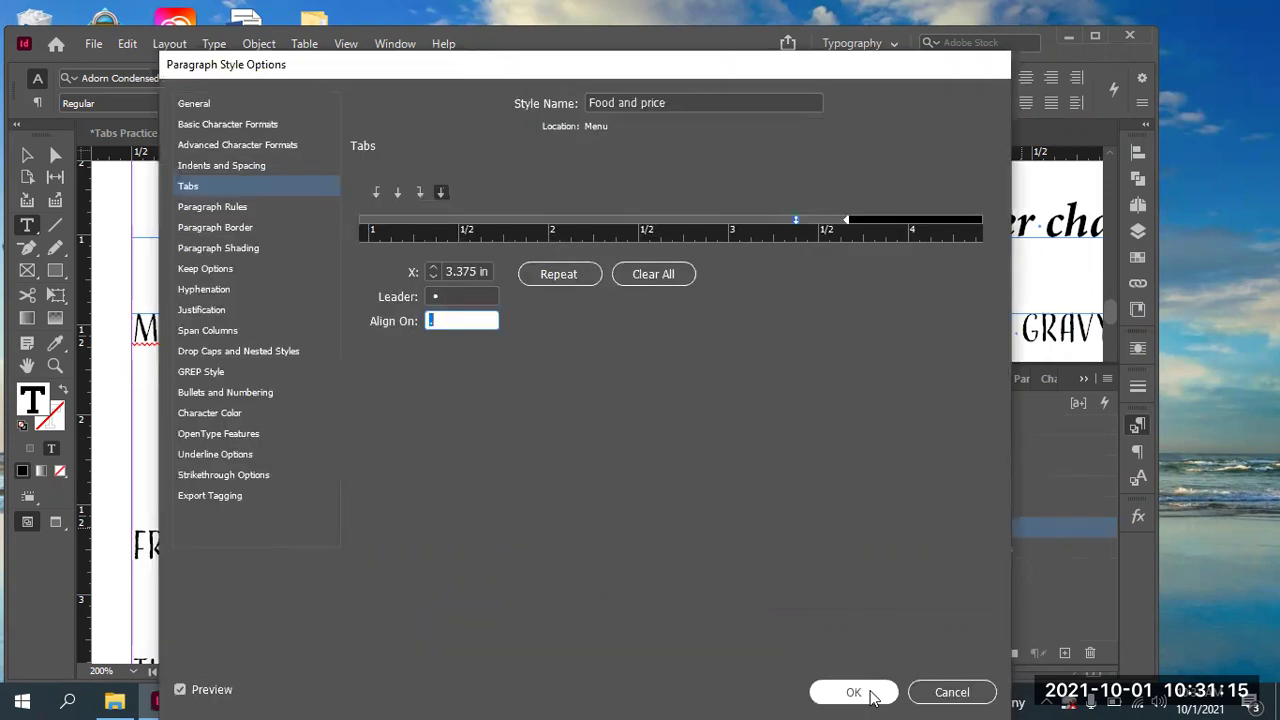
{"action": "left_click", "coordinate": [862, 694]}
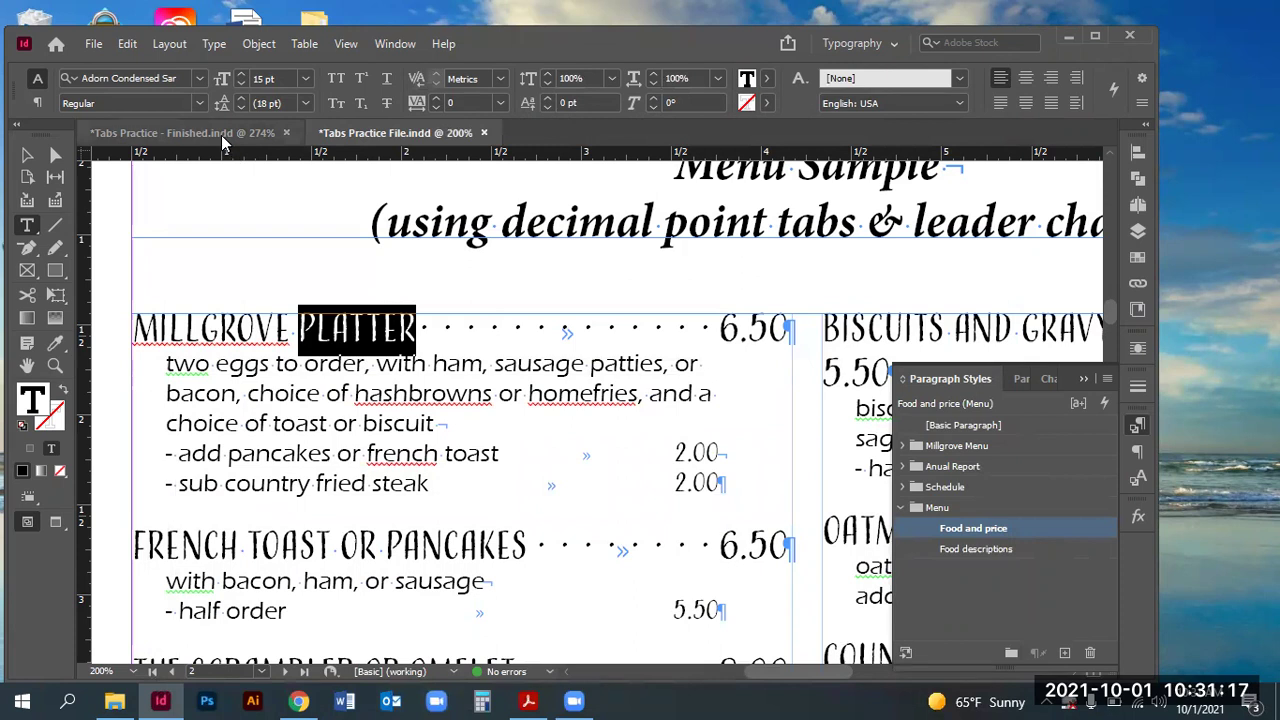
Step: Compare the dot leaders in Tabs Practice - Finished with those in Tabs Practice File
{"action": "left_click", "coordinate": [224, 143]}
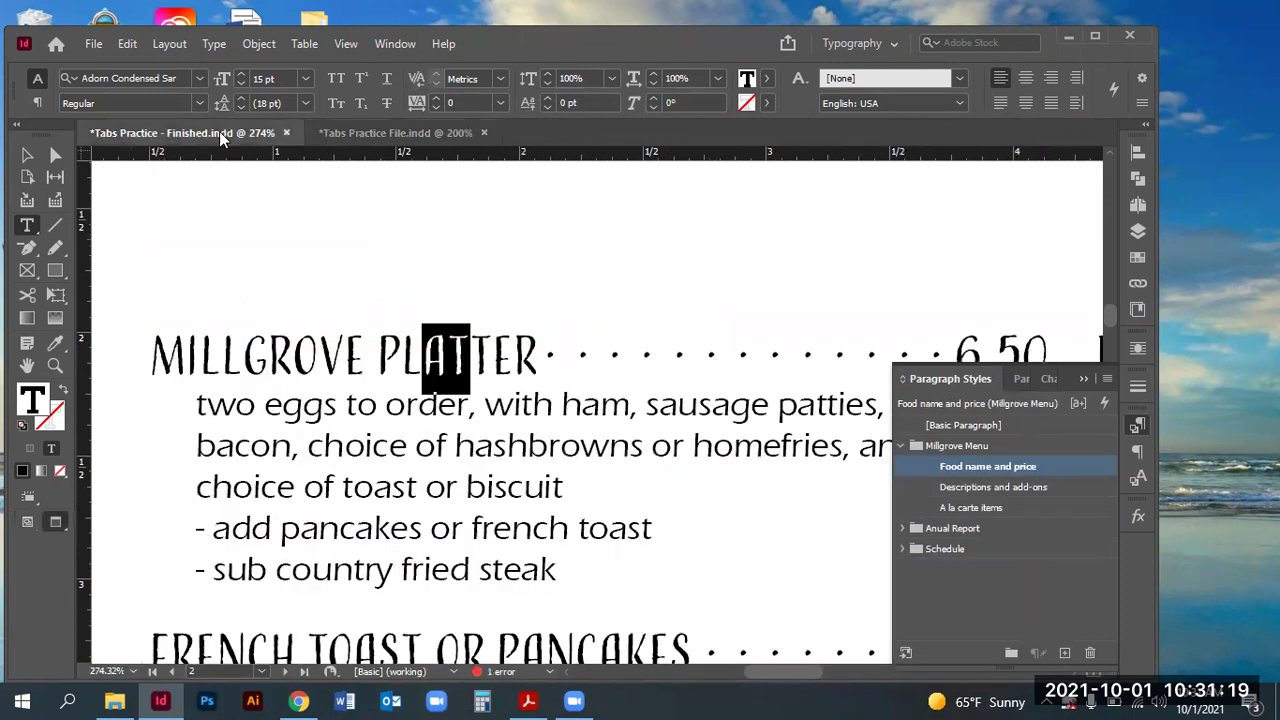
{"action": "key", "text": "ctrl+minus"}
{"action": "key", "text": "ctrl+minus"}
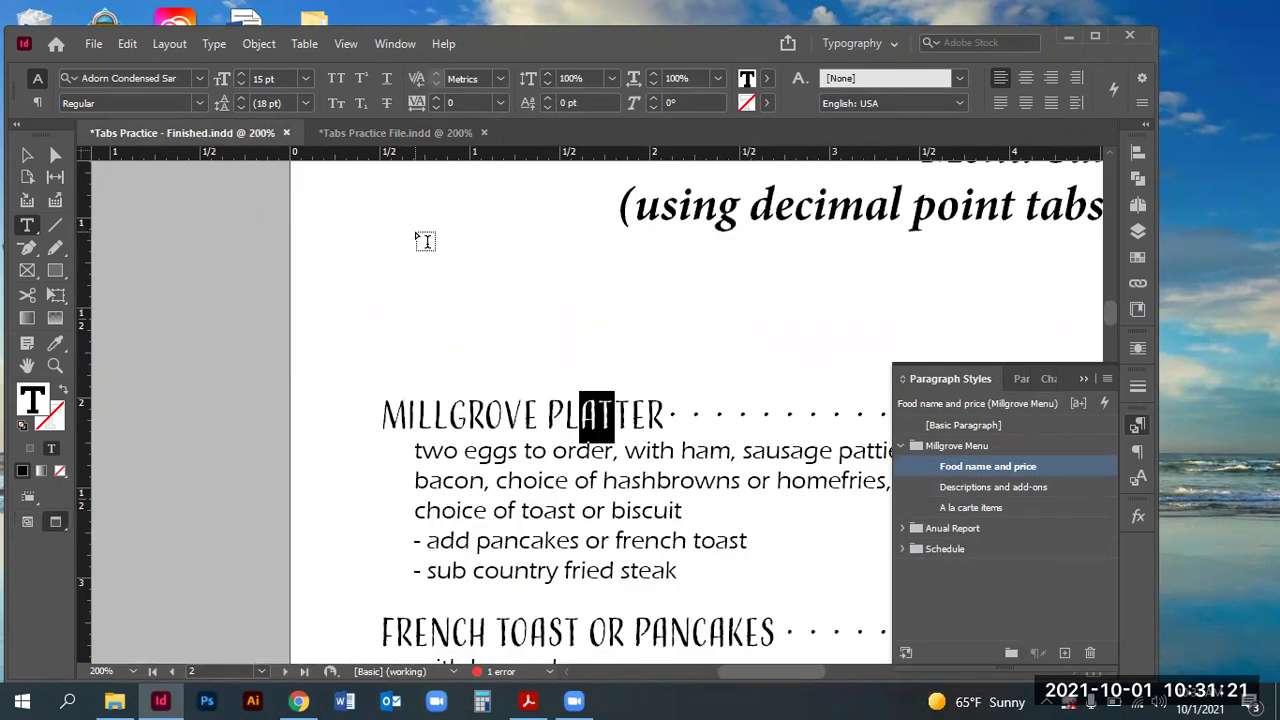
{"action": "left_click_drag", "start_coordinate": [779, 677], "coordinate": [750, 677]}
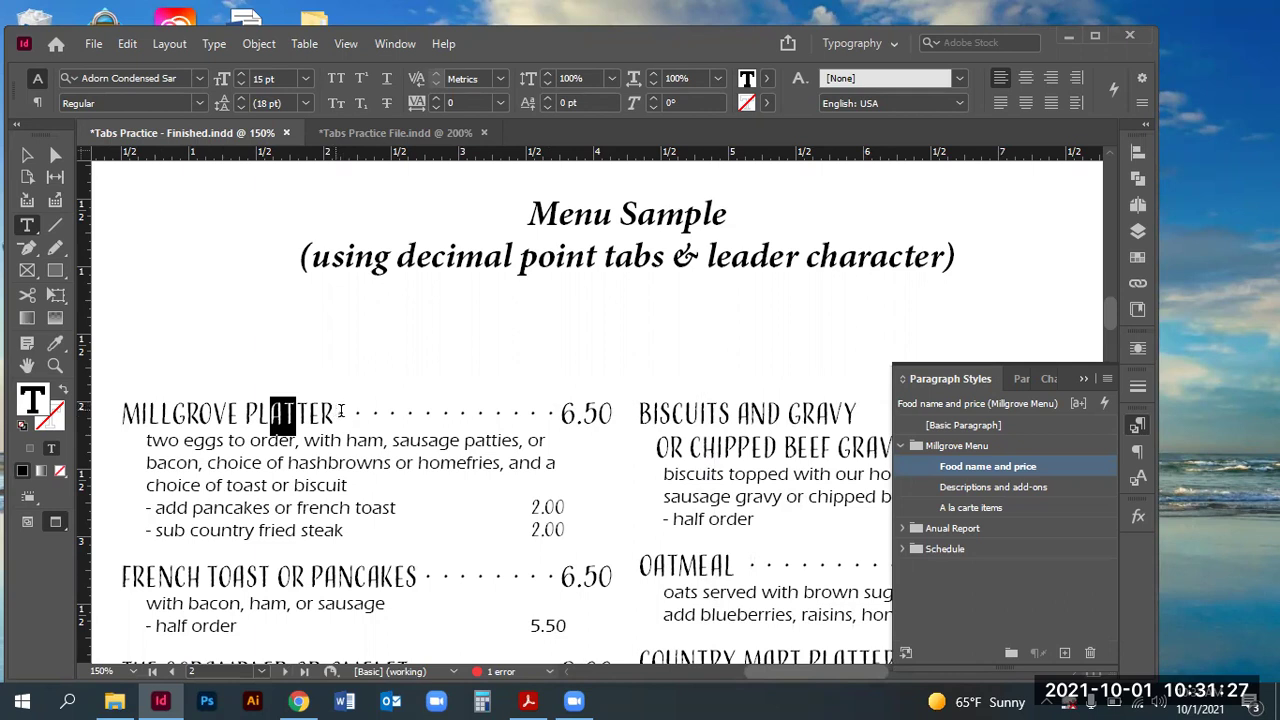
{"action": "left_click", "coordinate": [379, 139]}
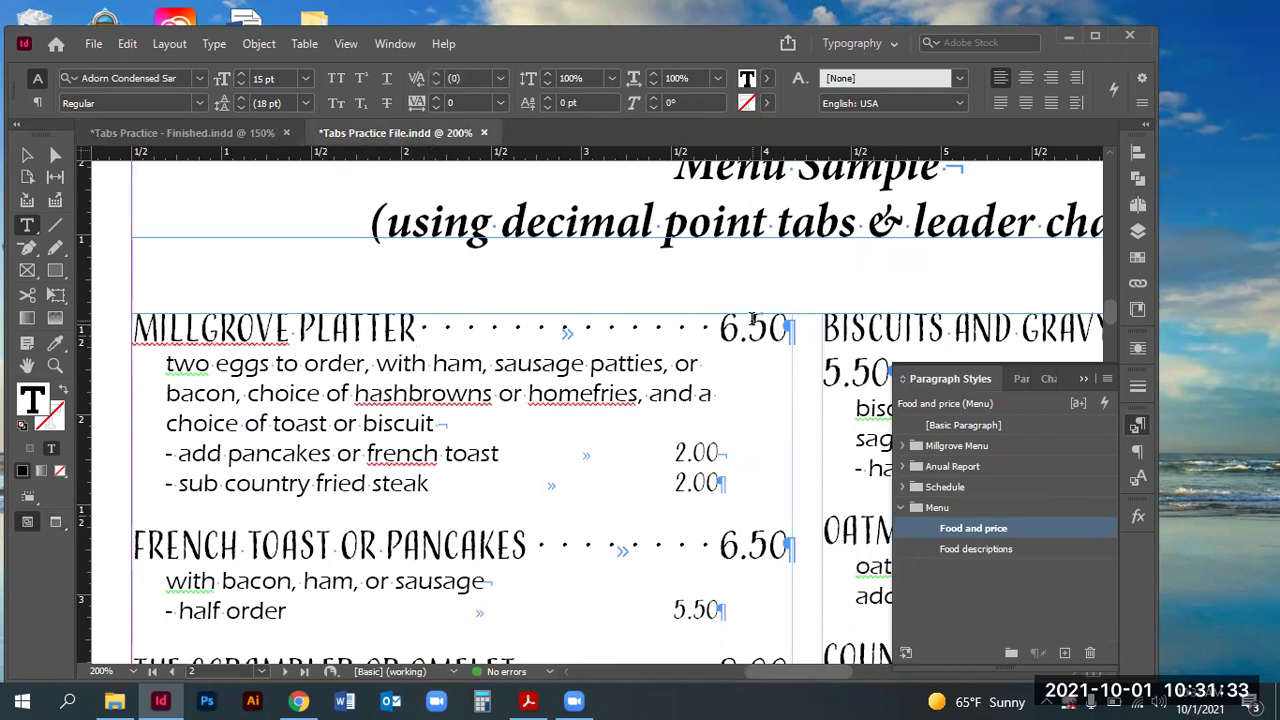
Step: Inspect the menu's two columns in Tabs Practice File, focusing on the Biscuits and Gravy or Chipped Beef Gravy heading
{"action": "left_click", "coordinate": [28, 157]}
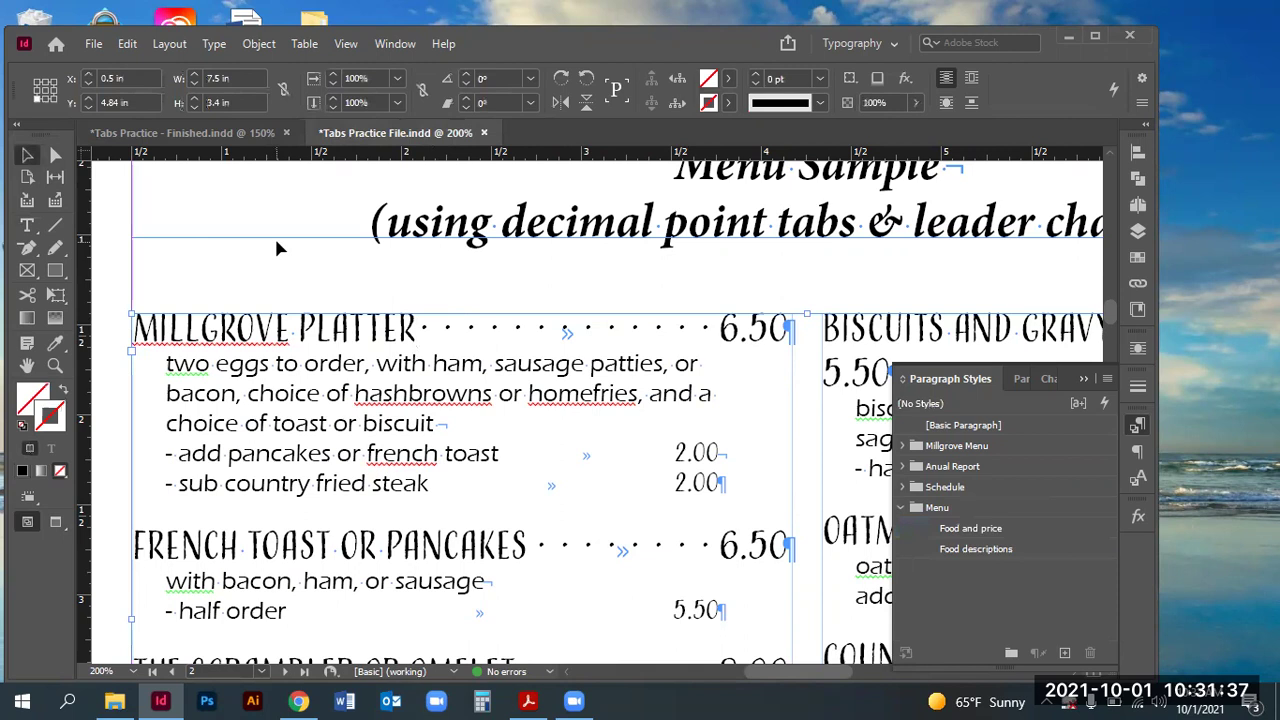
{"action": "key", "text": "ctrl+0"}
{"action": "left_click", "coordinate": [55, 365]}
{"action": "left_click_drag", "start_coordinate": [430, 216], "coordinate": [798, 466]}
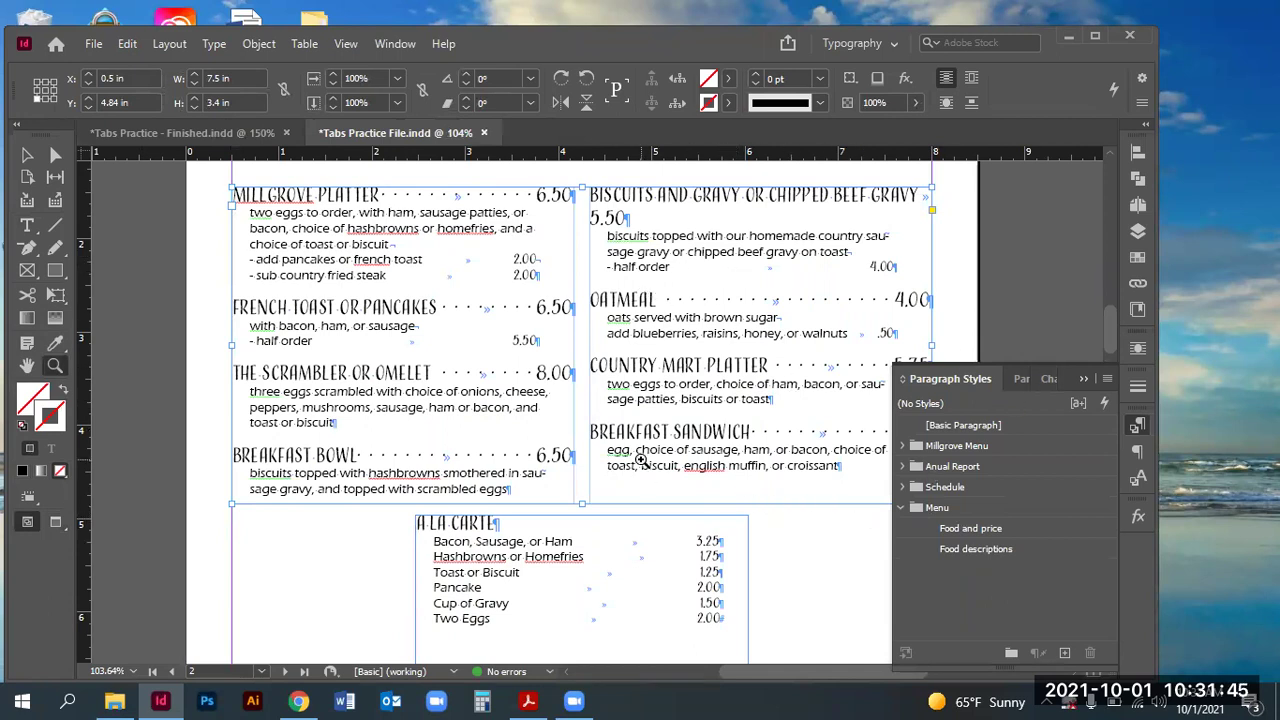
{"action": "left_click_drag", "start_coordinate": [572, 170], "coordinate": [1007, 339]}
{"action": "left_click_drag", "start_coordinate": [1034, 358], "coordinate": [1034, 358]}
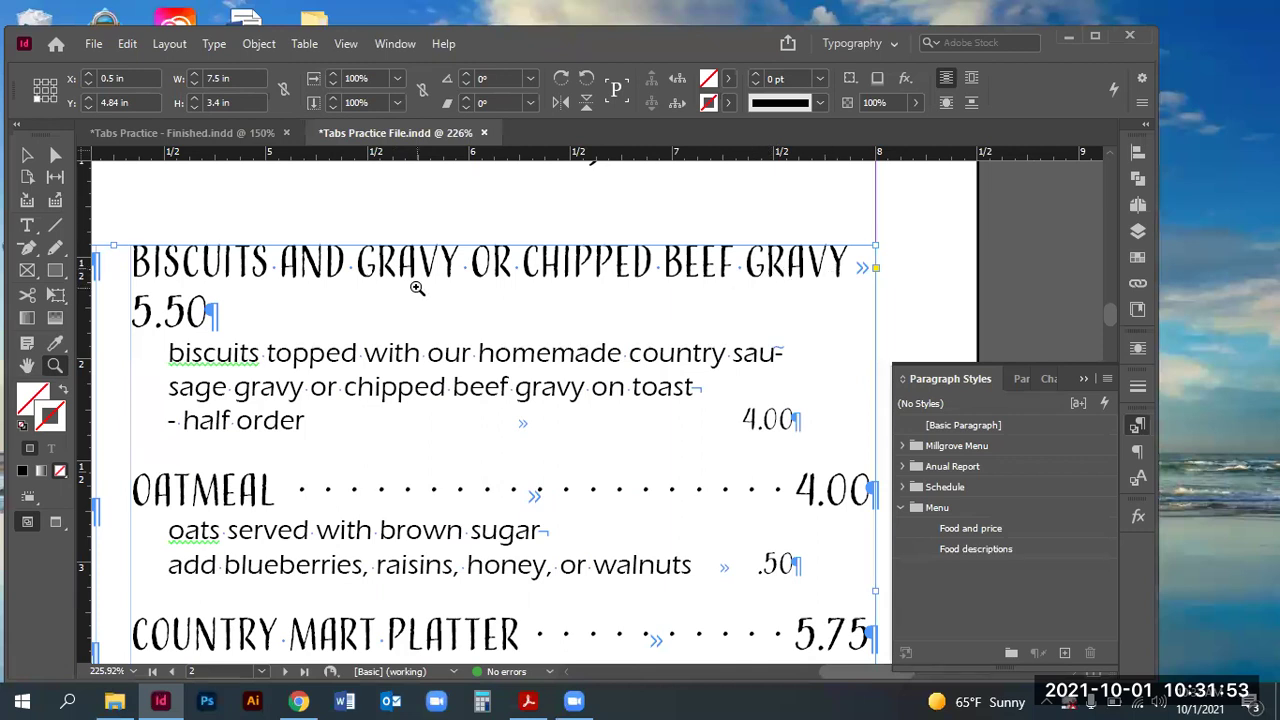
Step: Examine how the Biscuits and Gravy heading is broken and indented in Tabs Practice - Finished, checking it against the practice file
{"action": "left_click", "coordinate": [201, 133]}
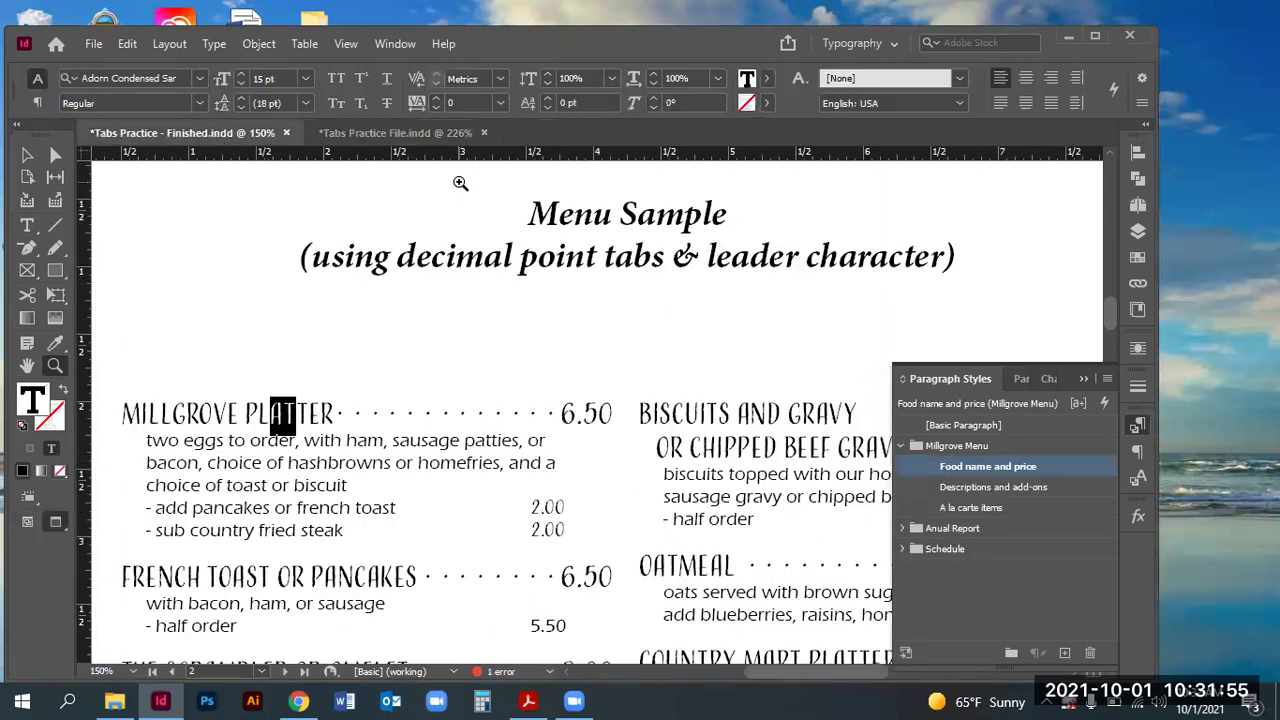
{"action": "key", "text": "ctrl+0"}
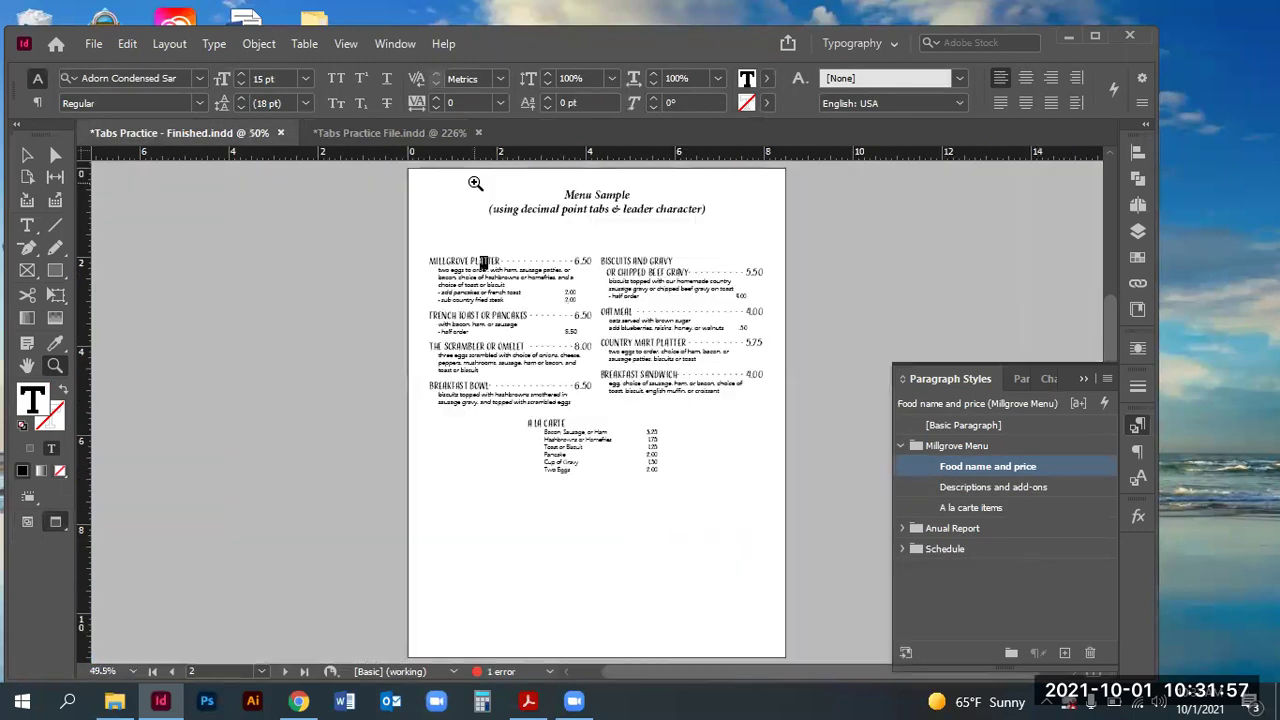
{"action": "left_click_drag", "start_coordinate": [586, 245], "coordinate": [843, 343]}
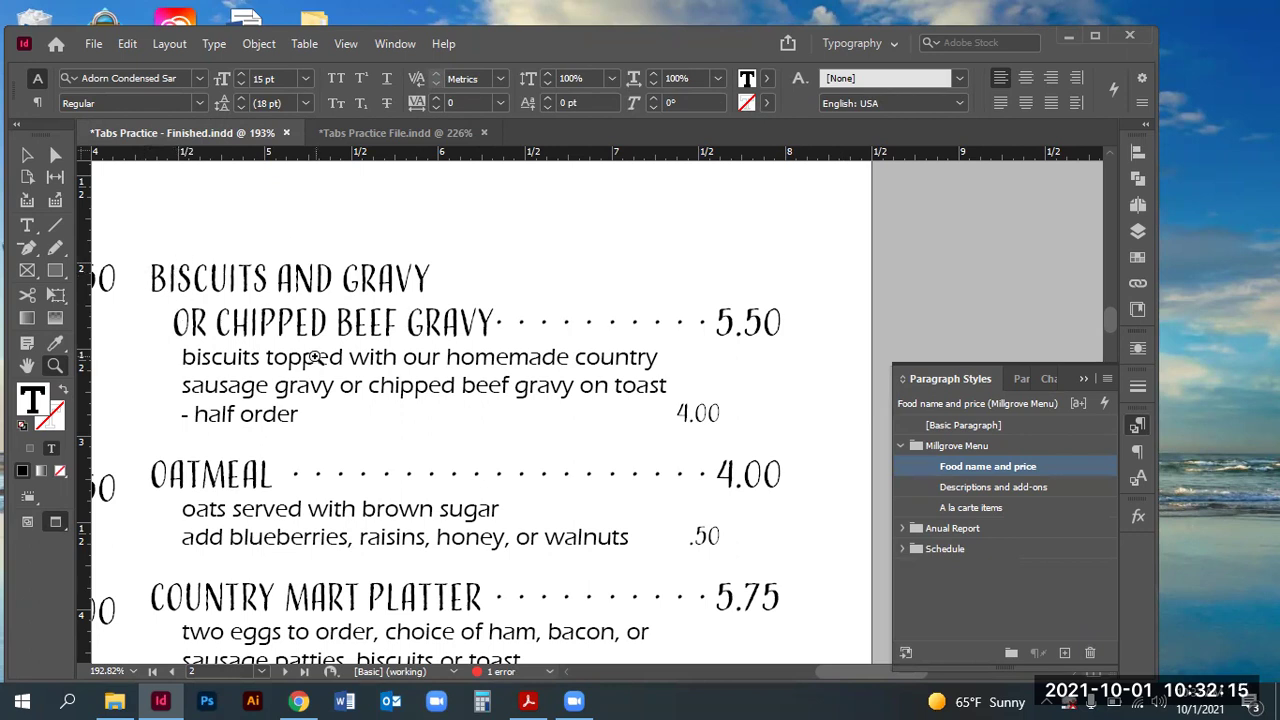
{"action": "left_click", "coordinate": [383, 135]}
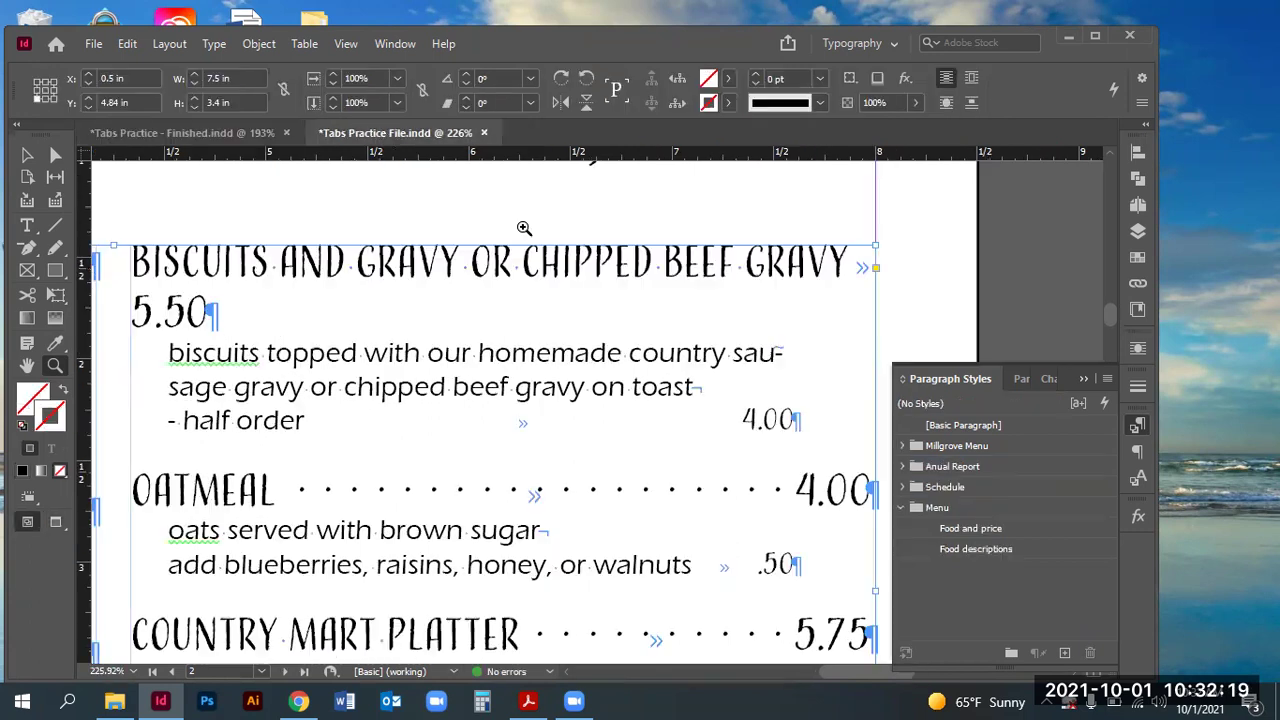
{"action": "left_click", "coordinate": [247, 133]}
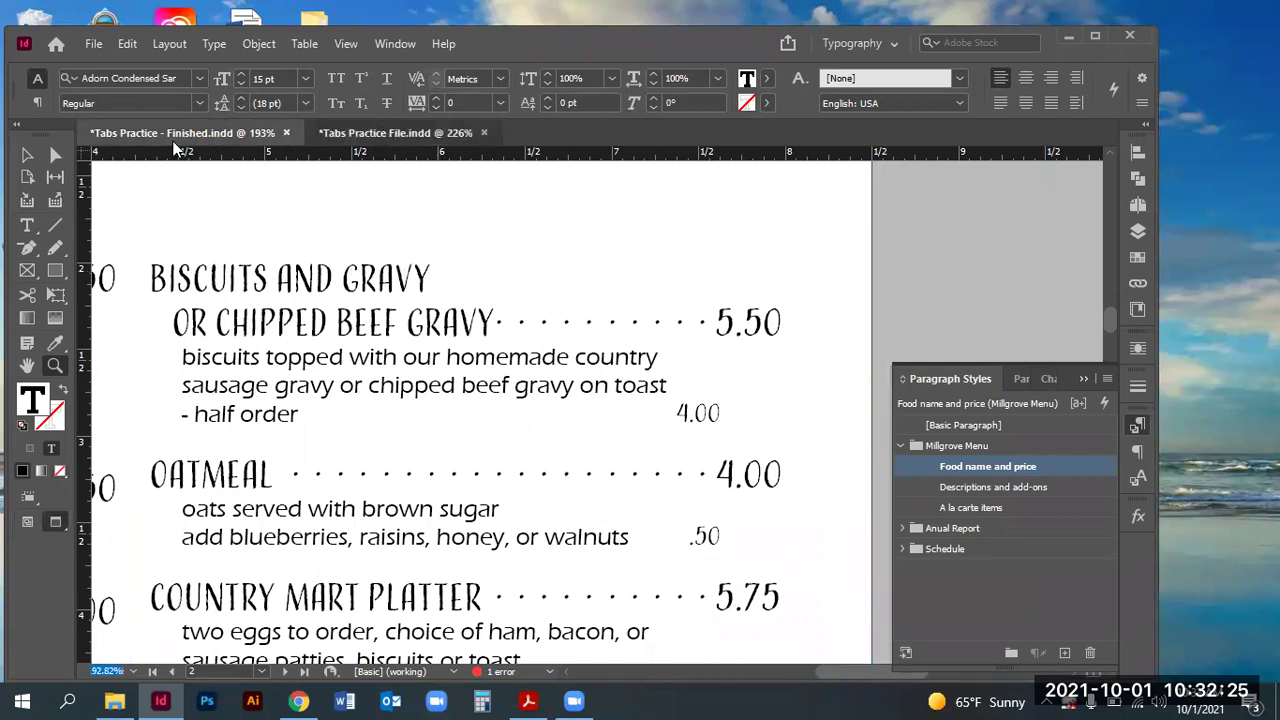
Step: In Tabs Practice File, insert a forced line break before "or Chipped Beef Gravy" in the Biscuits and Gravy heading
{"action": "left_click", "coordinate": [379, 133]}
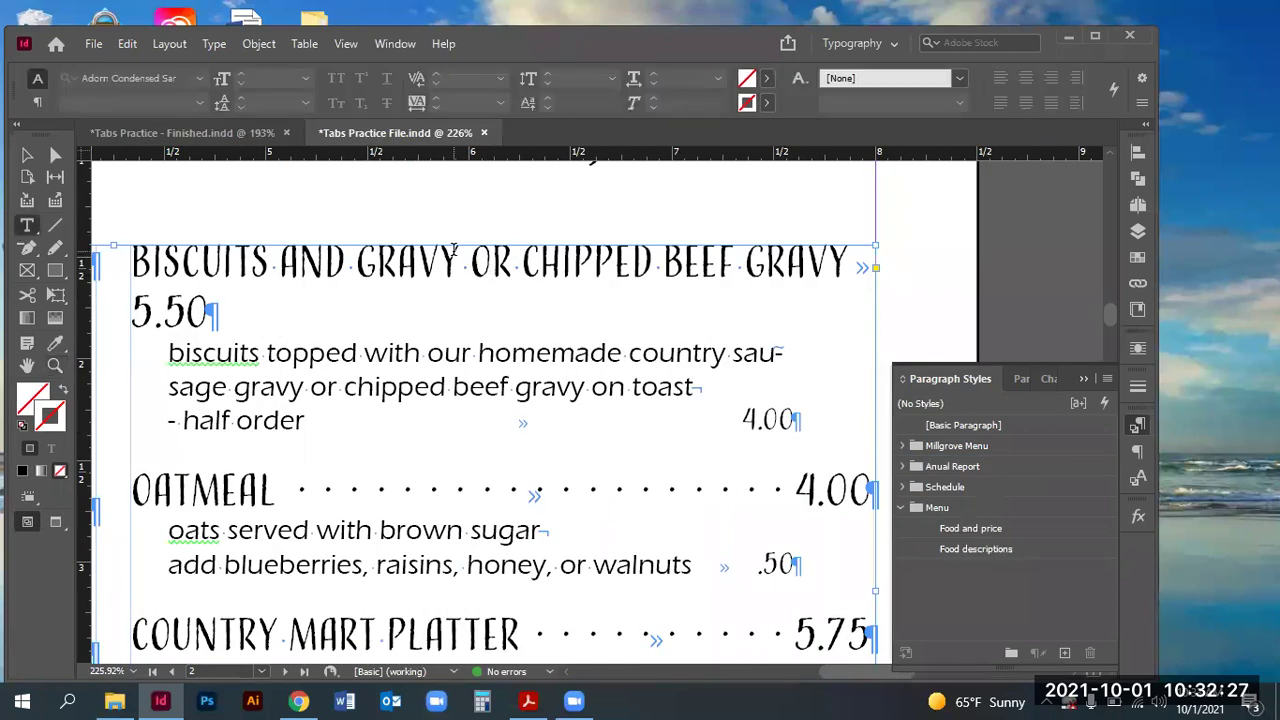
{"action": "left_click", "coordinate": [637, 256]}
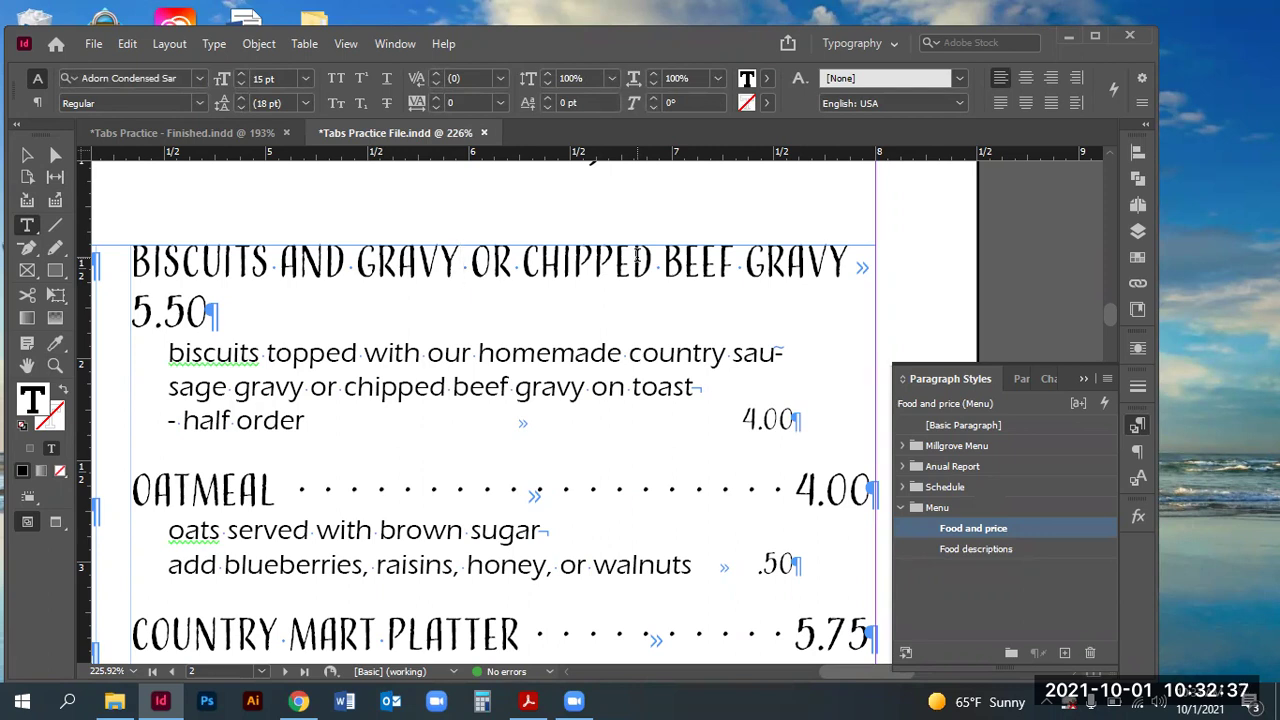
{"action": "key", "text": "Right"}
{"action": "key", "text": "shift+Return"}
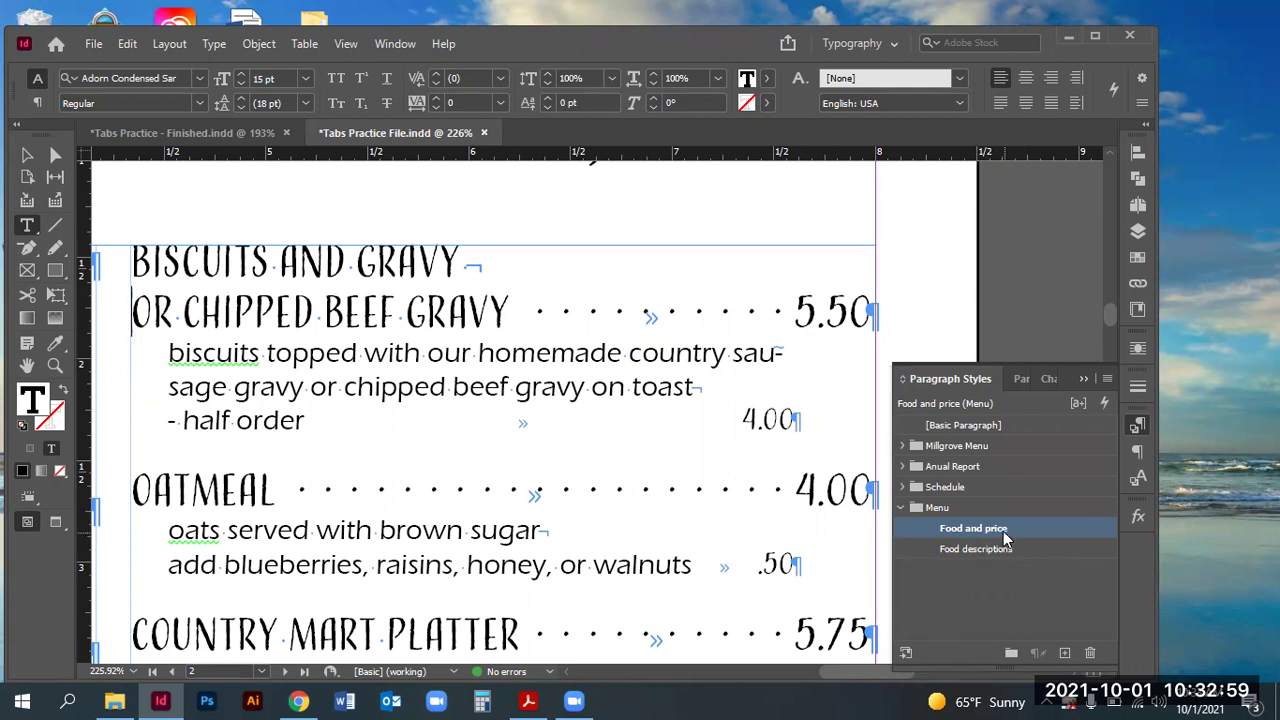
Step: Set the left indent of the Food and price paragraph style to 0.125 in
{"action": "double_click", "coordinate": [1065, 527]}
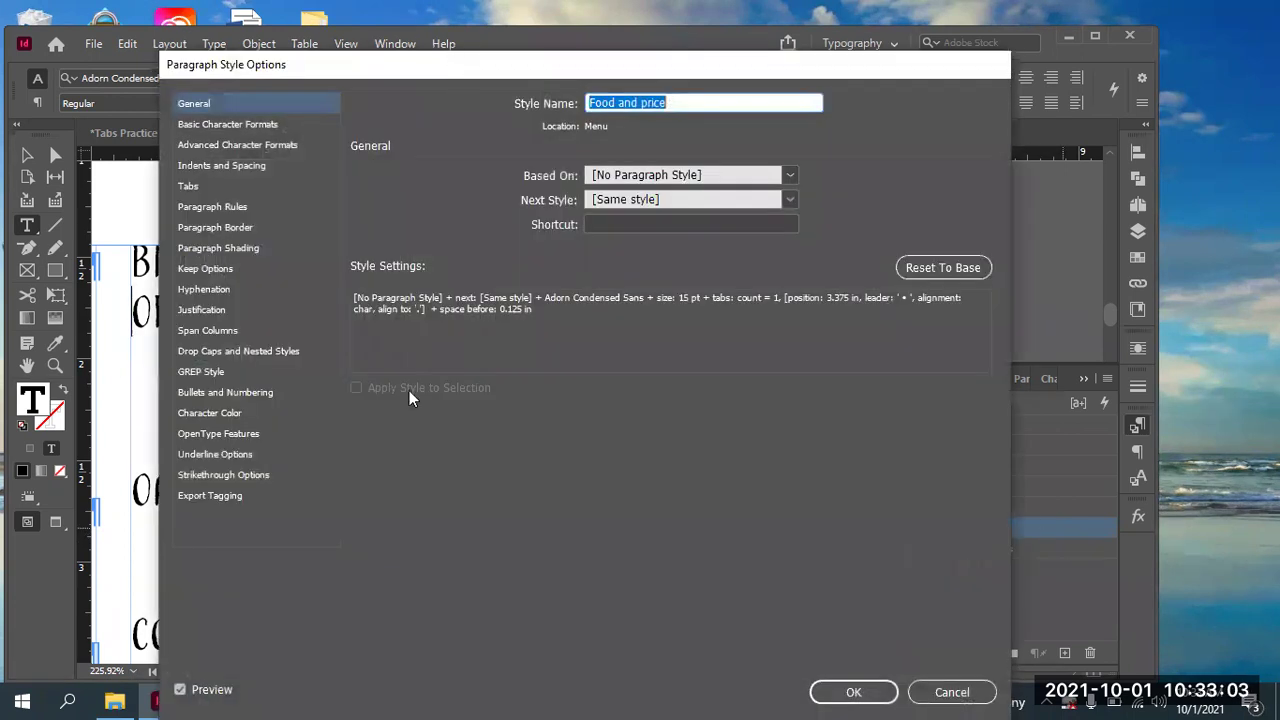
{"action": "left_click_drag", "start_coordinate": [300, 64], "coordinate": [254, 385]}
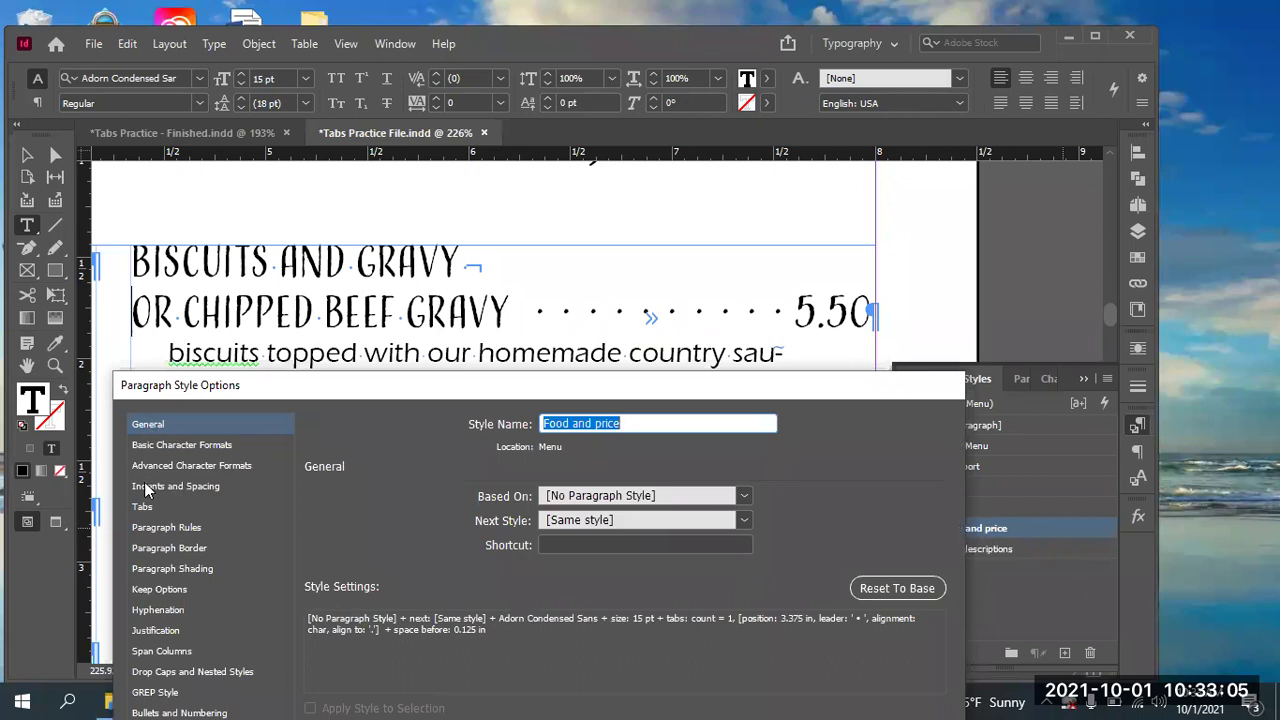
{"action": "left_click", "coordinate": [145, 486]}
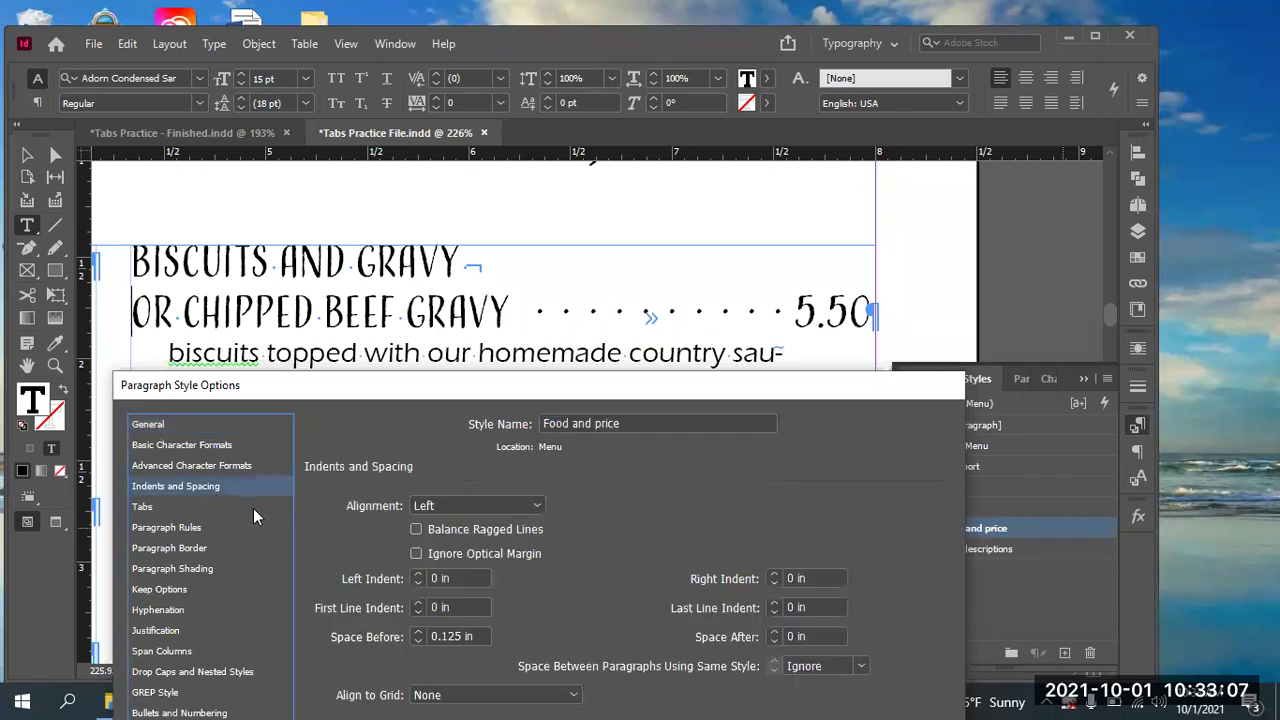
{"action": "left_click", "coordinate": [418, 574]}
{"action": "left_click", "coordinate": [418, 574]}
{"action": "left_click", "coordinate": [418, 574]}
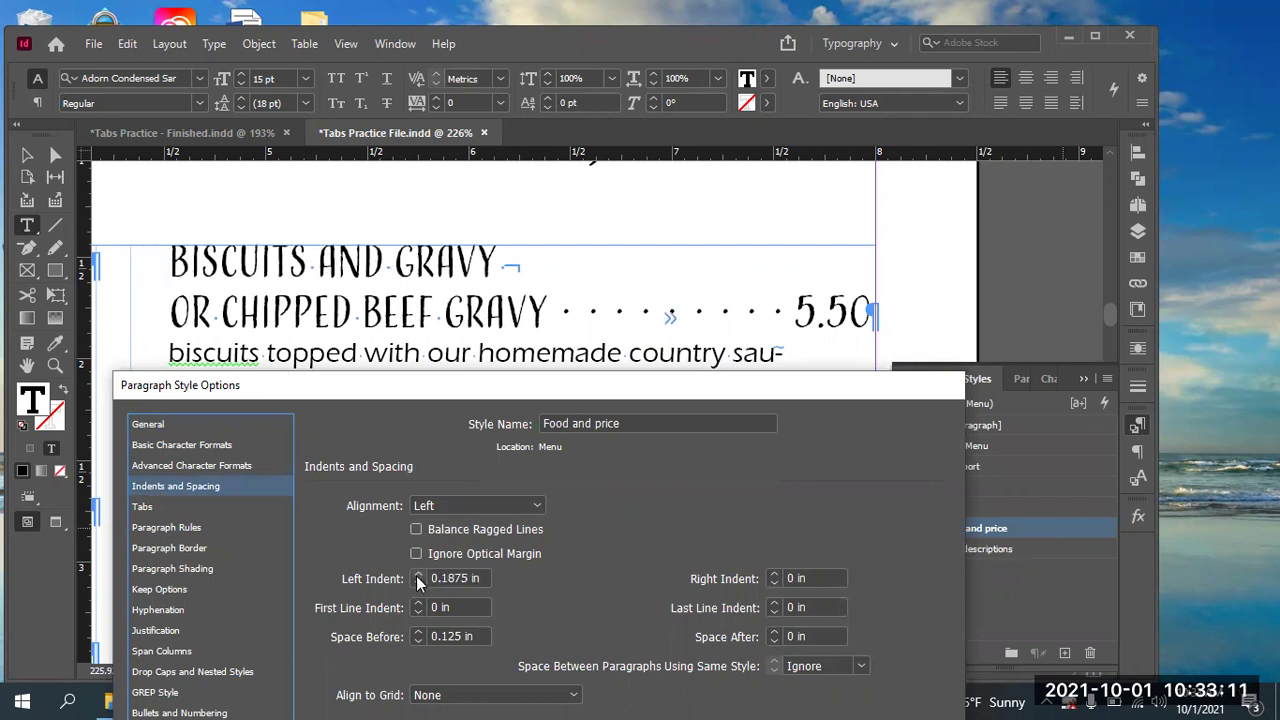
{"action": "left_click", "coordinate": [418, 582]}
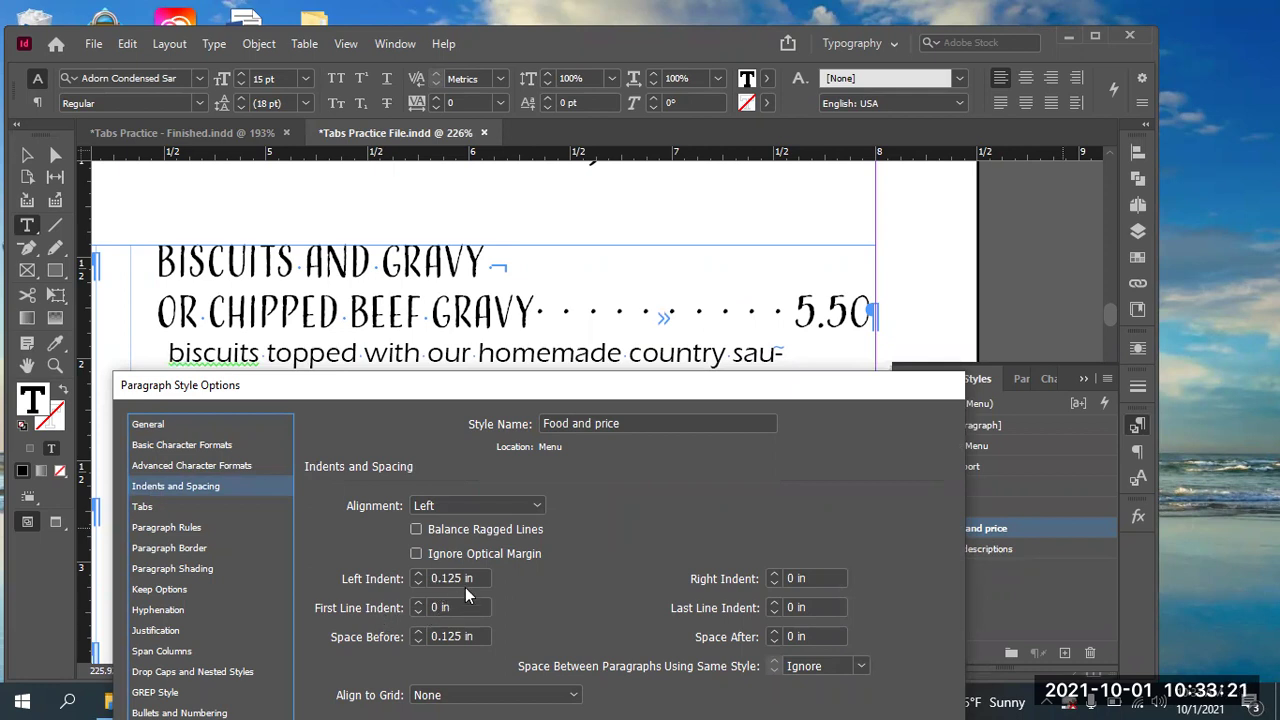
Step: Set the Food and price style's first line indent to -0.125 in for a hanging indent and apply the style changes
{"action": "double_click", "coordinate": [435, 582]}
{"action": "key", "text": "BackSpace"}
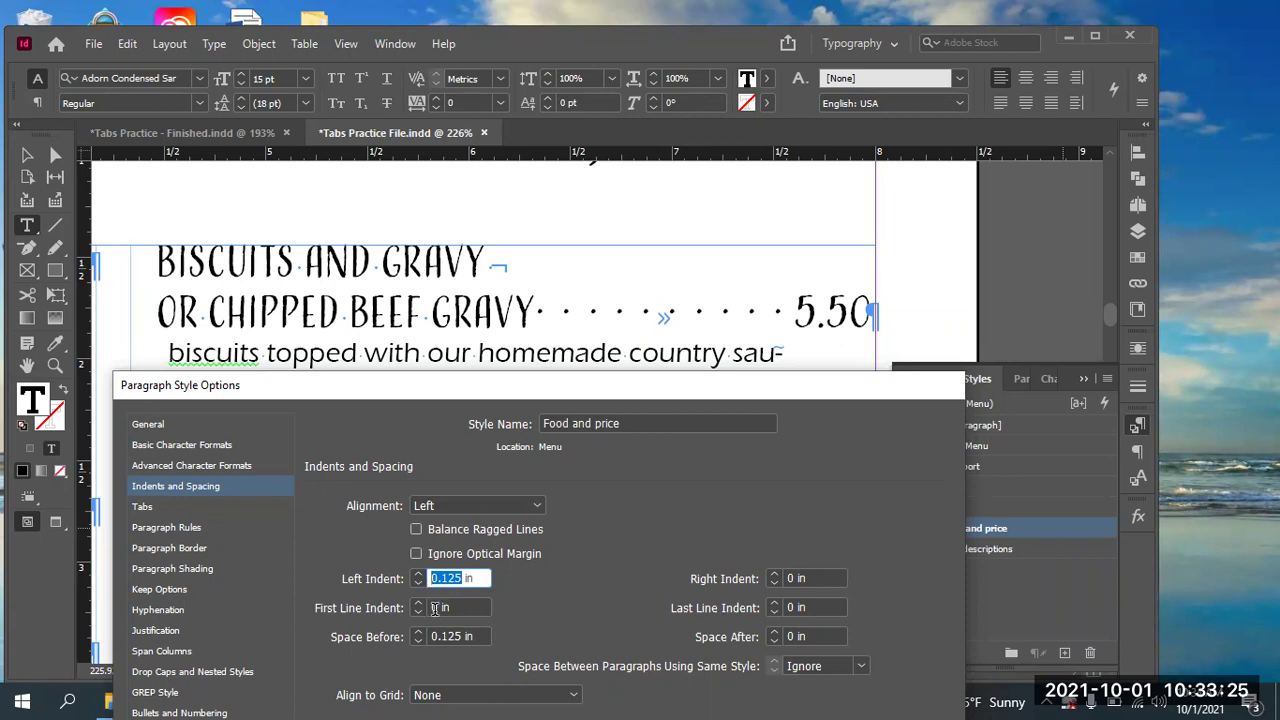
{"action": "key", "text": "Tab"}
{"action": "type", "text": "0.125"}
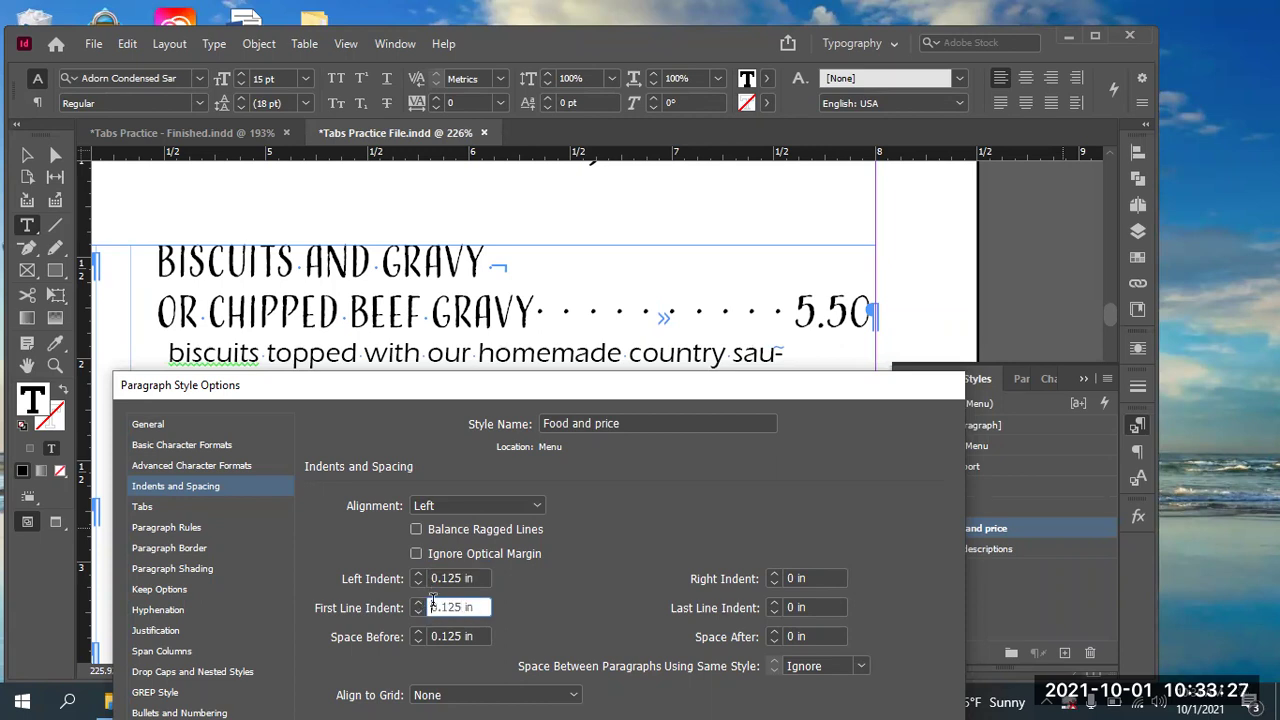
{"action": "type", "text": "-"}
{"action": "key", "text": "Tab"}
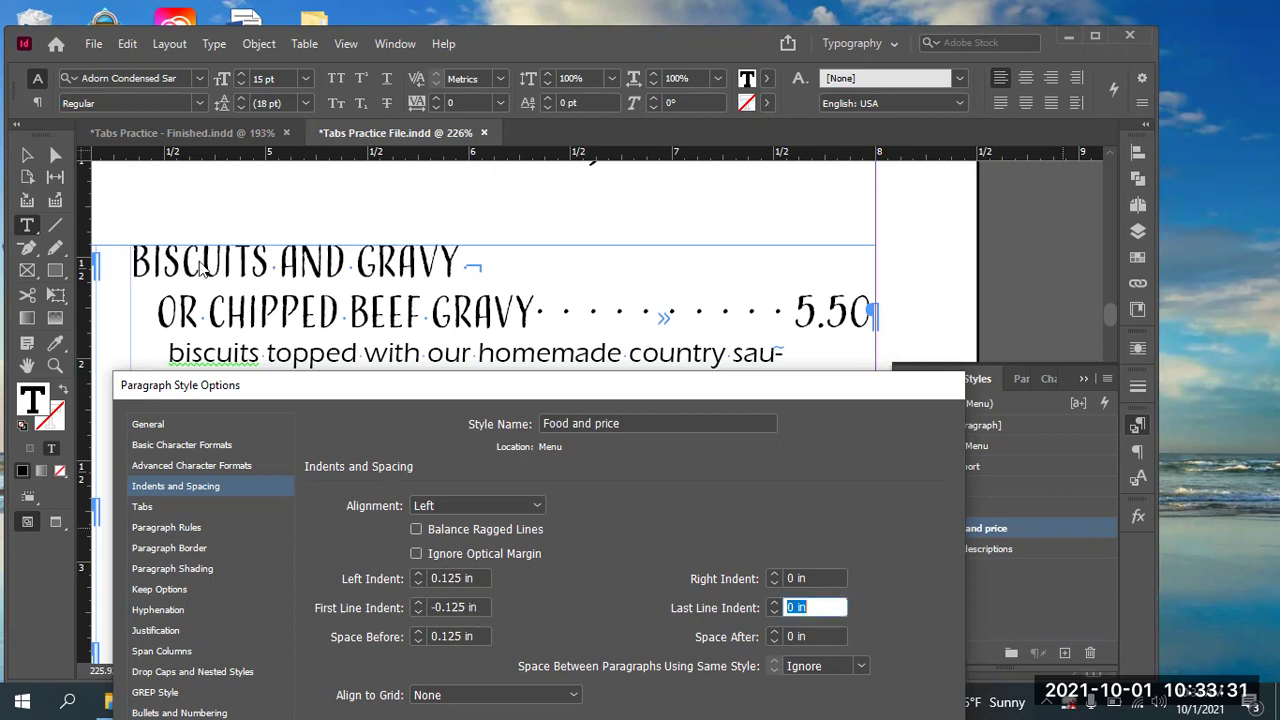
{"action": "left_click_drag", "start_coordinate": [288, 392], "coordinate": [554, 434]}
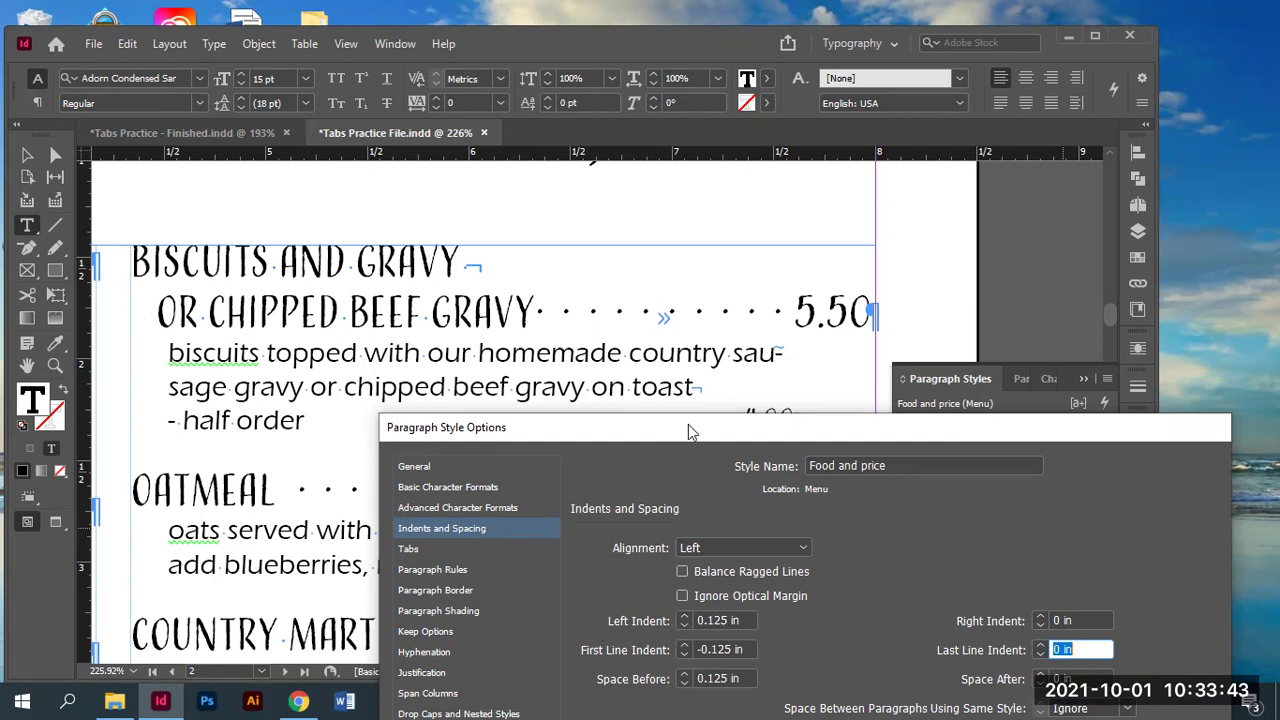
{"action": "left_click_drag", "start_coordinate": [682, 427], "coordinate": [443, 62]}
{"action": "left_click", "coordinate": [821, 688]}
Step: Fit the whole menu page in view and save Tabs Practice File
{"action": "left_click", "coordinate": [27, 157]}
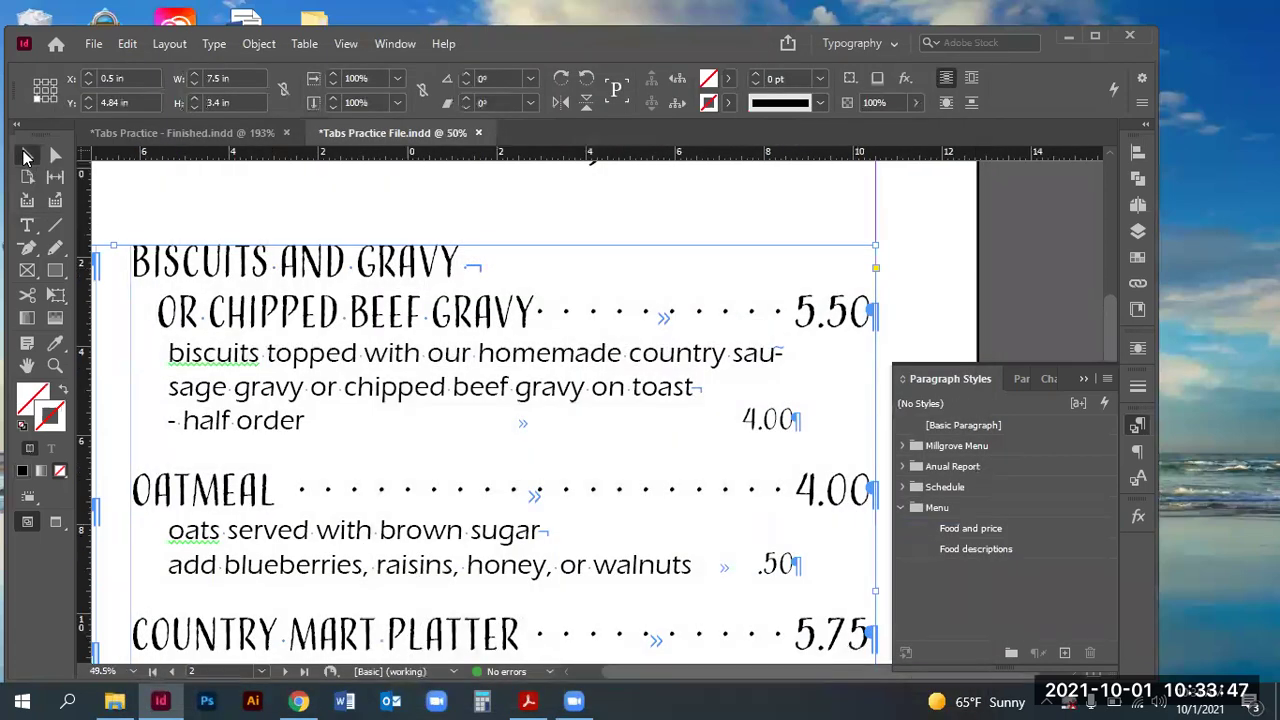
{"action": "key", "text": "ctrl+0"}
{"action": "key", "text": "ctrl+s"}
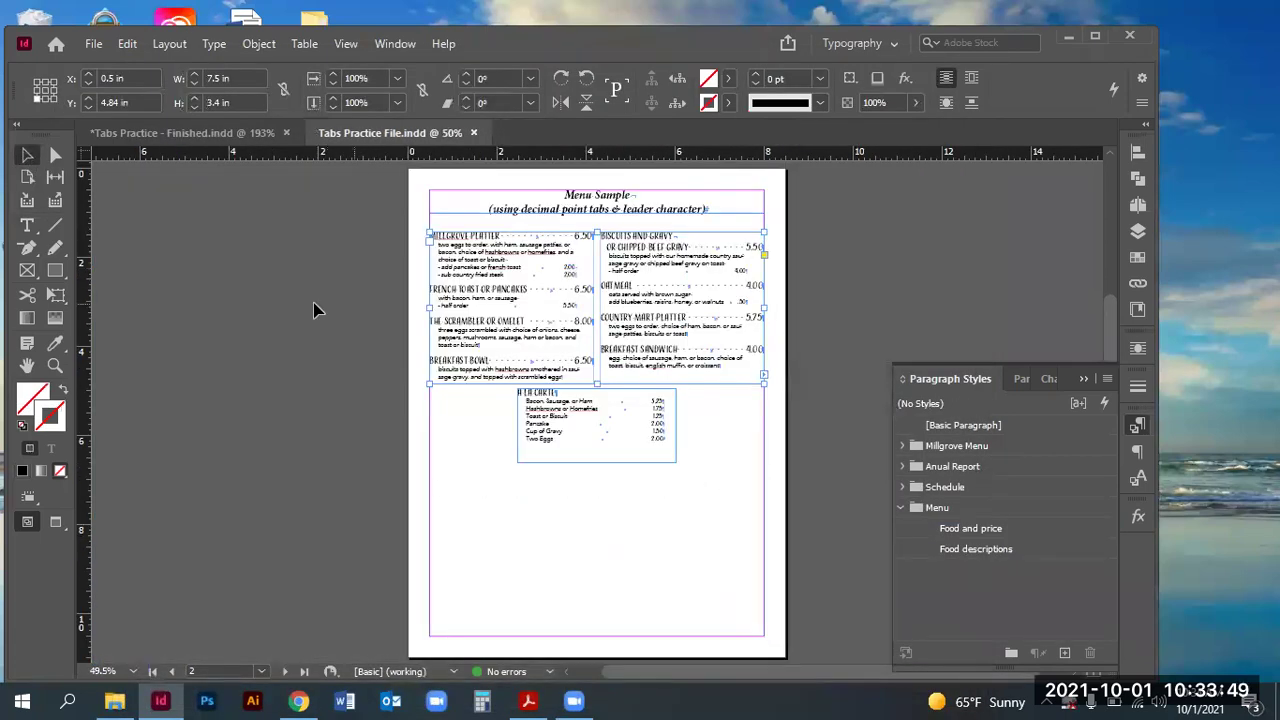
Step: Compare the A La Carte section in Tabs Practice File with the one in Tabs Practice - Finished
{"action": "left_click", "coordinate": [58, 364]}
{"action": "left_click_drag", "start_coordinate": [446, 348], "coordinate": [740, 509]}
{"action": "left_click", "coordinate": [237, 139]}
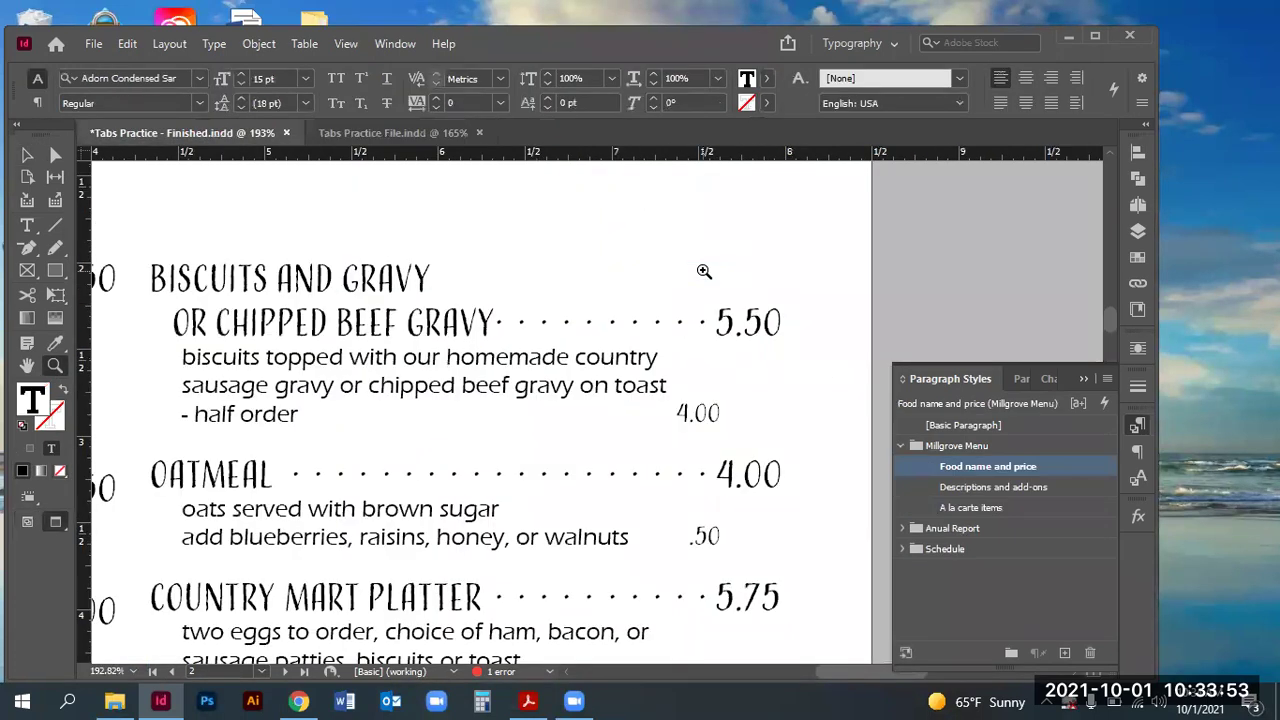
{"action": "key", "text": "ctrl+0"}
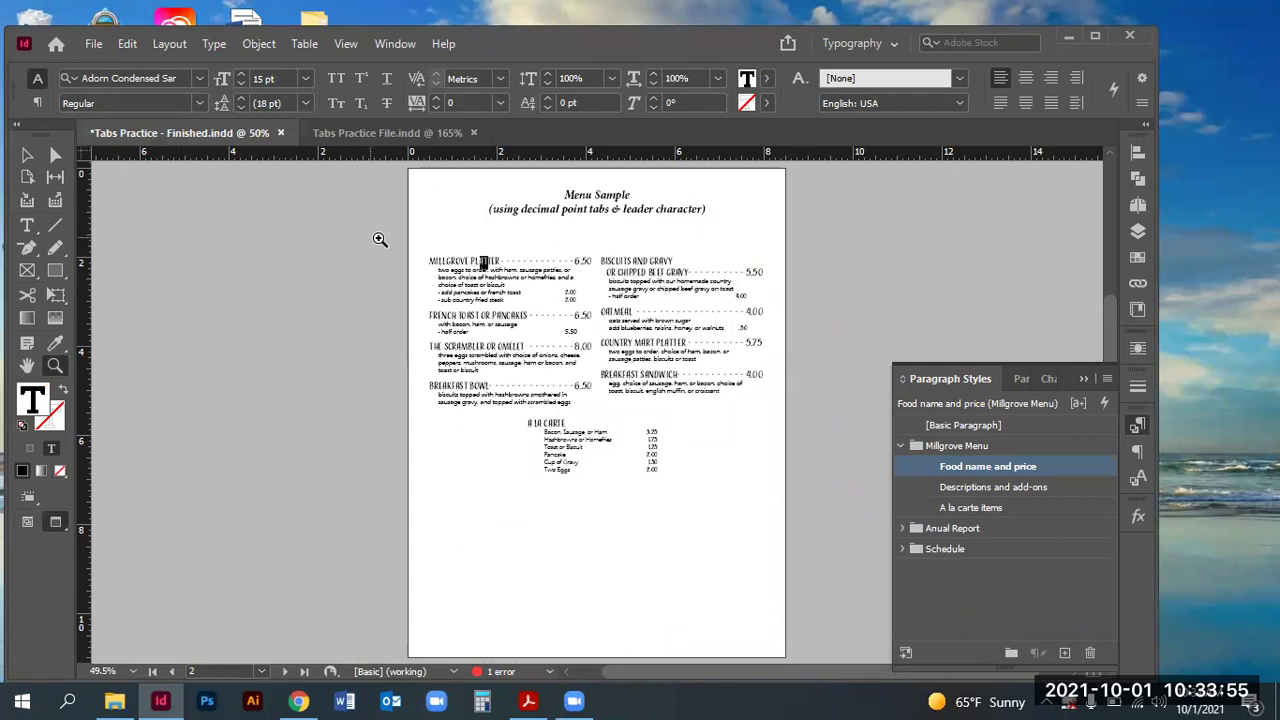
{"action": "key", "text": "ctrl+equal"}
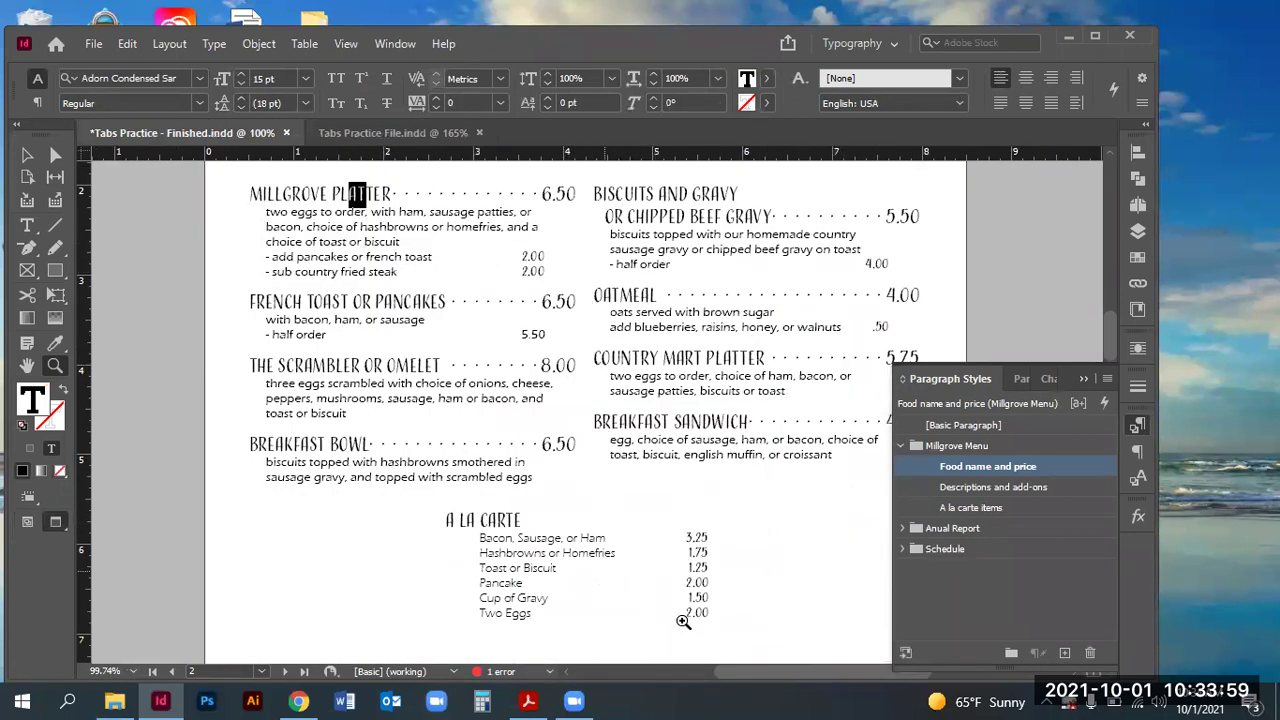
{"action": "left_click", "coordinate": [381, 138]}
{"action": "key", "text": "ctrl+0"}
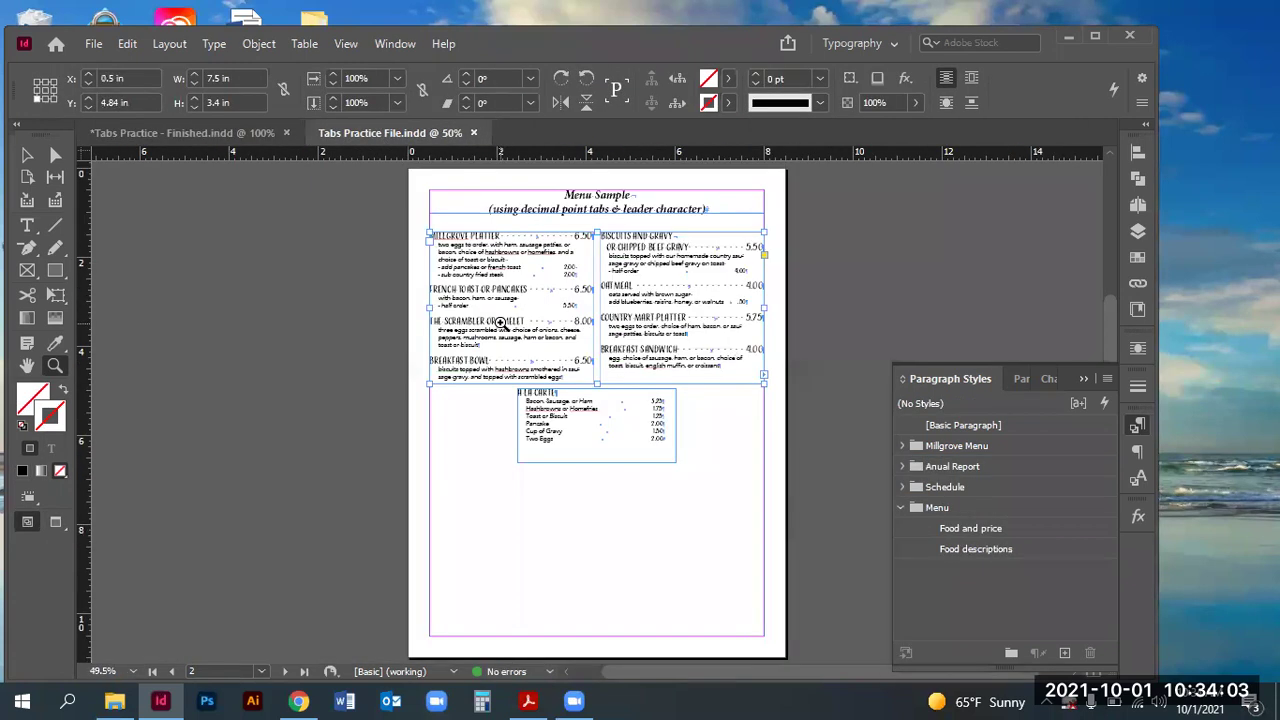